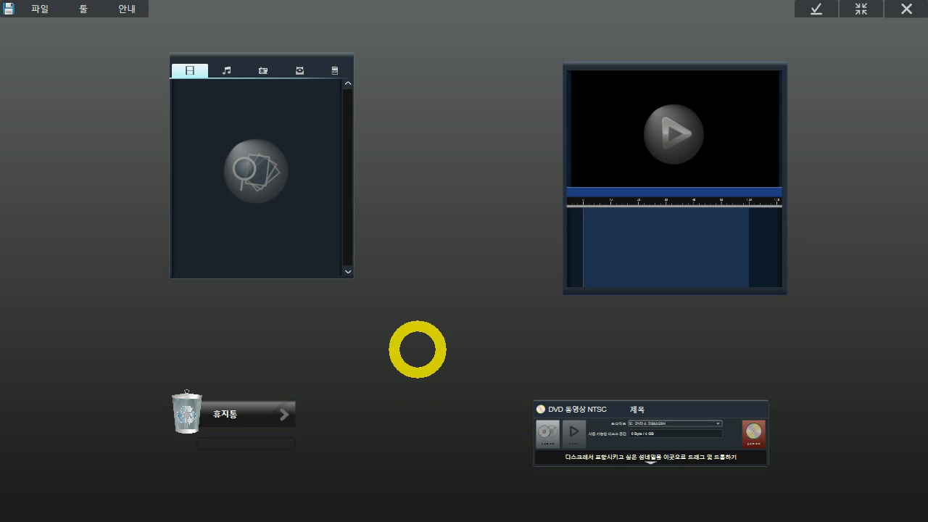
# Survey the empty workspace with its media browser, preview timeline, recycle bin and disc panel, close up and from afar
pyautogui.click(414, 347)
pyautogui.moveTo(414, 348)
pyautogui.mouseDown()
pyautogui.moveTo(570, 341)
pyautogui.moveTo(367, 331)
pyautogui.moveTo(379, 211)
pyautogui.moveTo(418, 341)
pyautogui.mouseUp()
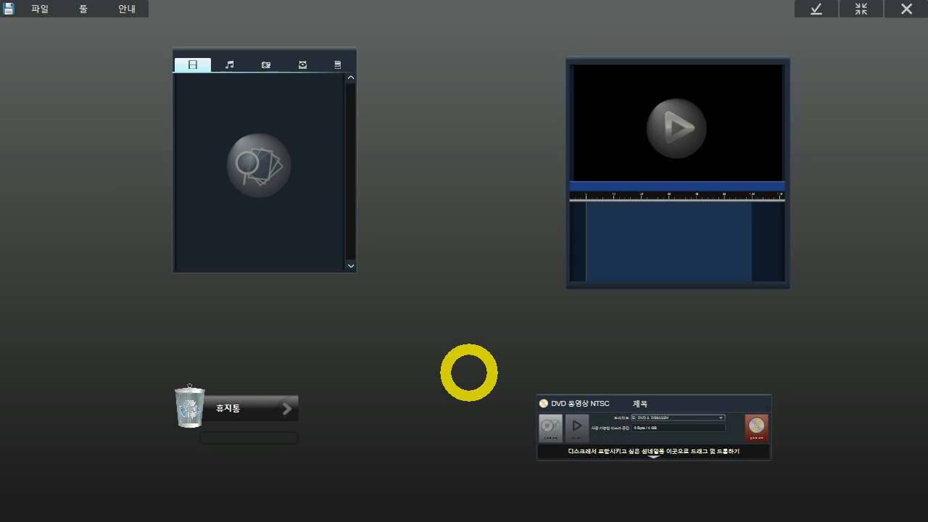
pyautogui.scroll(2, 458, 345)
pyautogui.scroll(2, 458, 345)
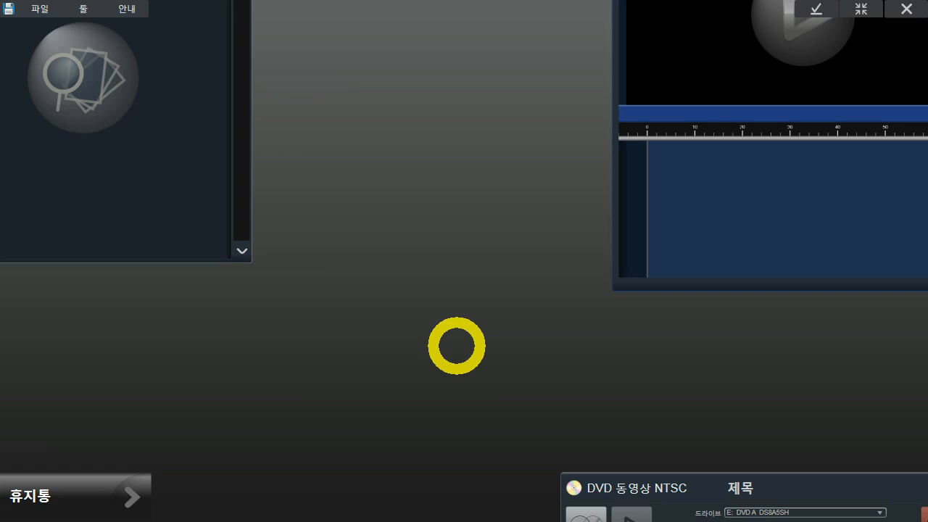
pyautogui.scroll(-2, 456, 346)
pyautogui.scroll(1, 456, 345)
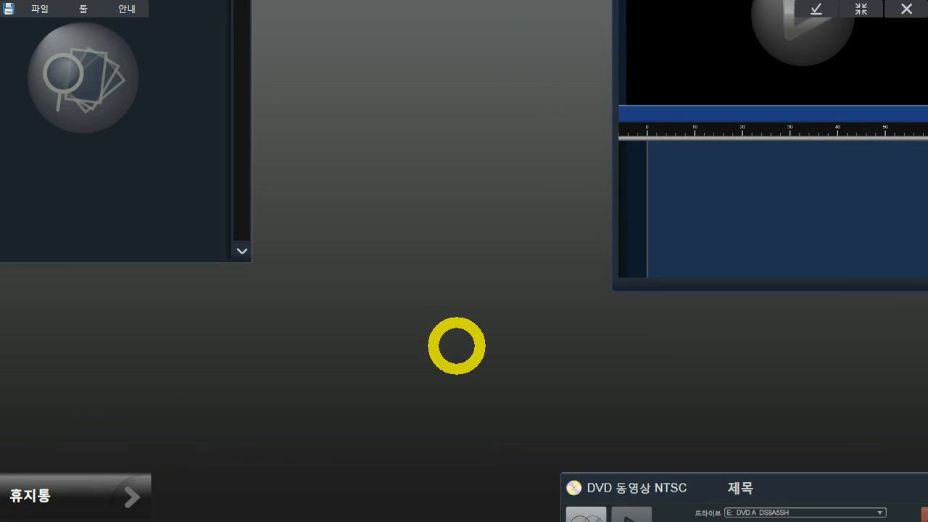
pyautogui.scroll(-1, 457, 345)
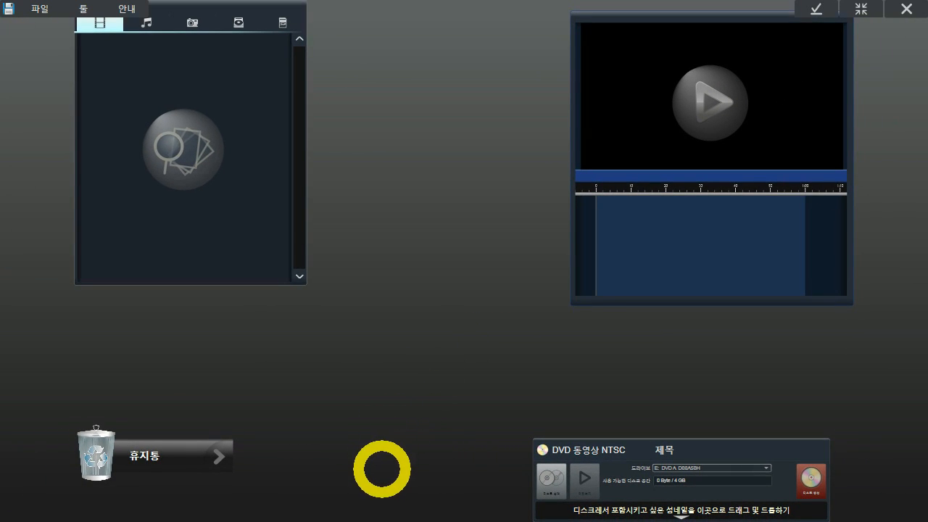
# Examine the recycle bin (휴지통) up close, bring it into focus, and return to the workspace overview
pyautogui.moveTo(369, 484); pyautogui.dragTo(660, 266)
pyautogui.scroll(5, 624, 363)
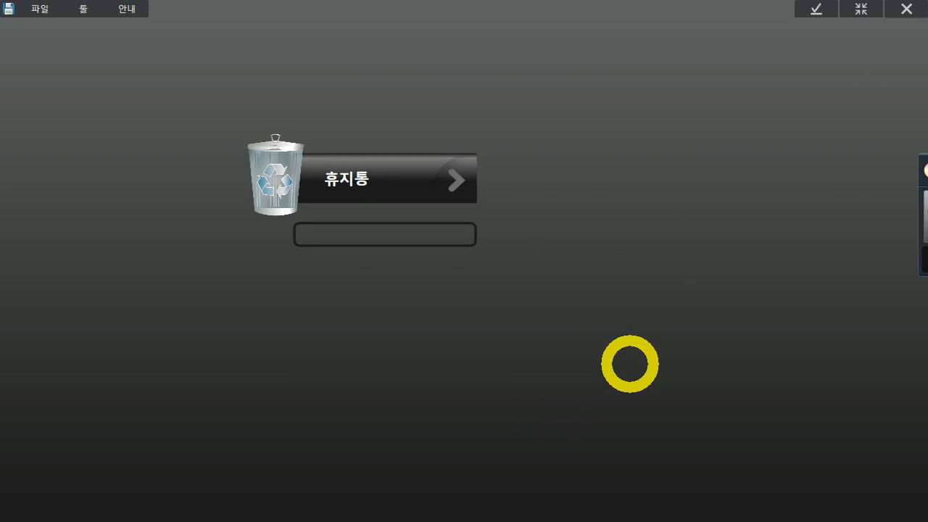
pyautogui.moveTo(446, 245); pyautogui.dragTo(628, 410)
pyautogui.scroll(5, 627, 410)
pyautogui.moveTo(530, 372); pyautogui.dragTo(797, 468)
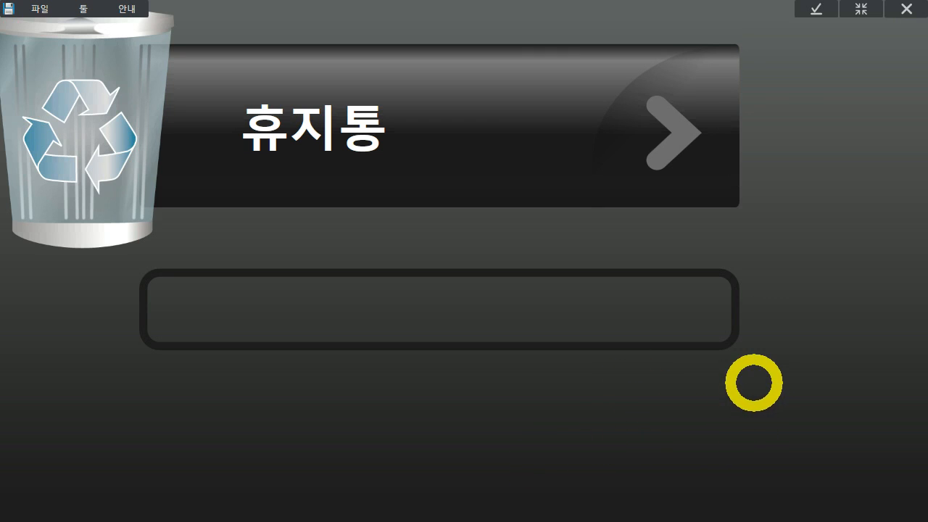
pyautogui.scroll(-3, 735, 362)
pyautogui.scroll(-4, 736, 362)
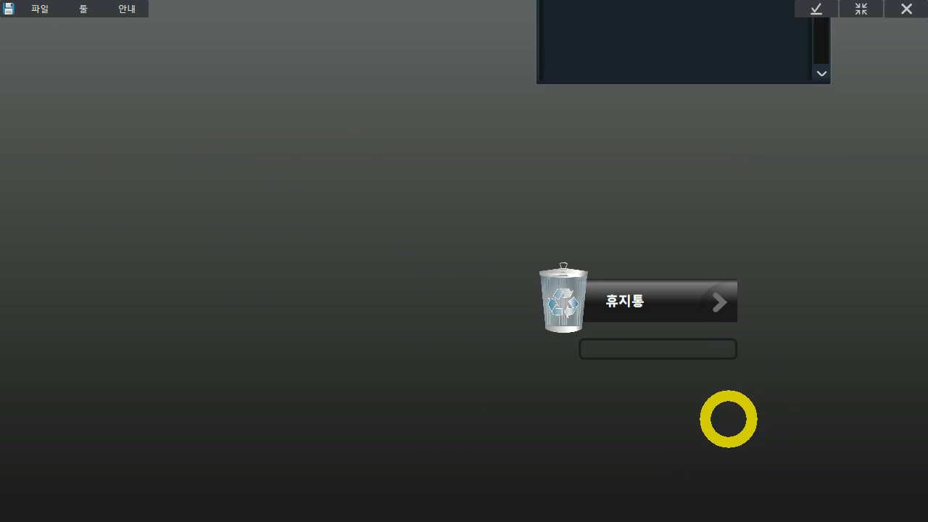
pyautogui.click(716, 303)
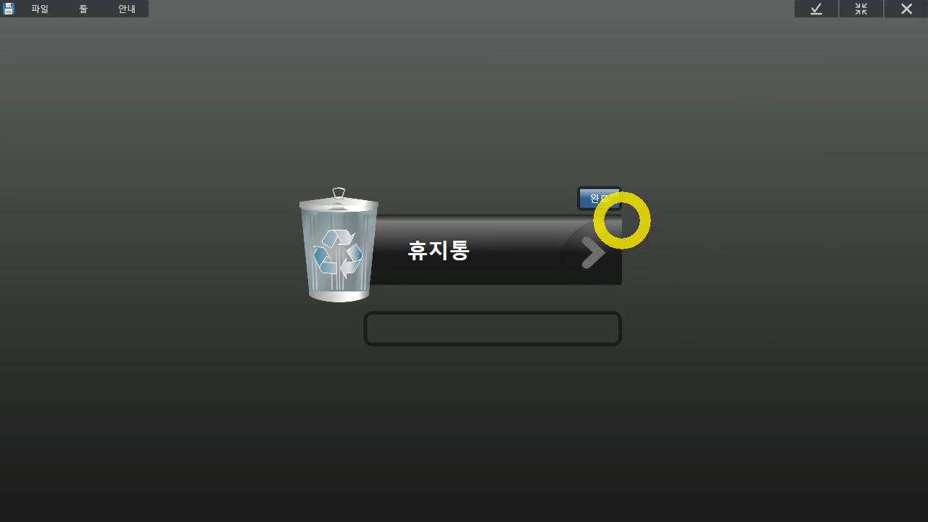
pyautogui.click(609, 197)
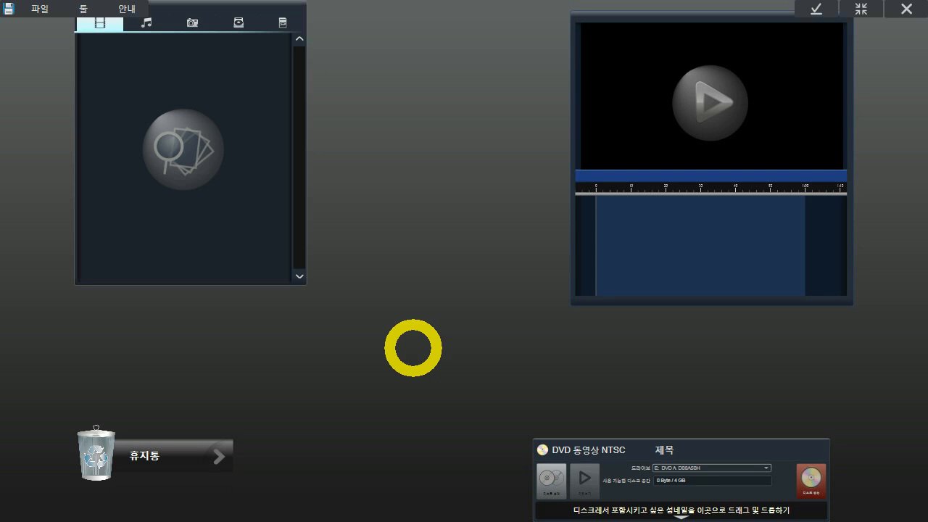
# Open the media browser and go through its music, photo and removable-drive categories, ending at the newest removable media, dated 2011/08/26
pyautogui.click(245, 171)
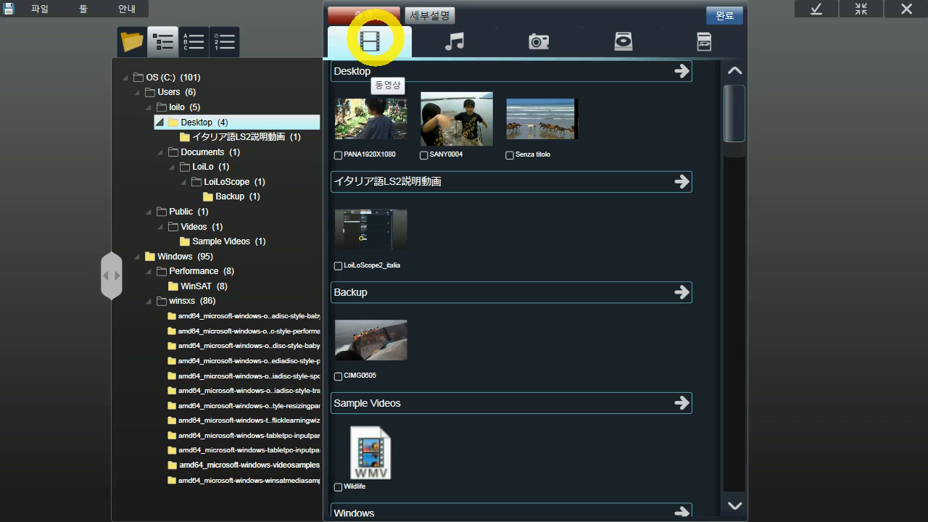
pyautogui.click(452, 38)
pyautogui.click(536, 40)
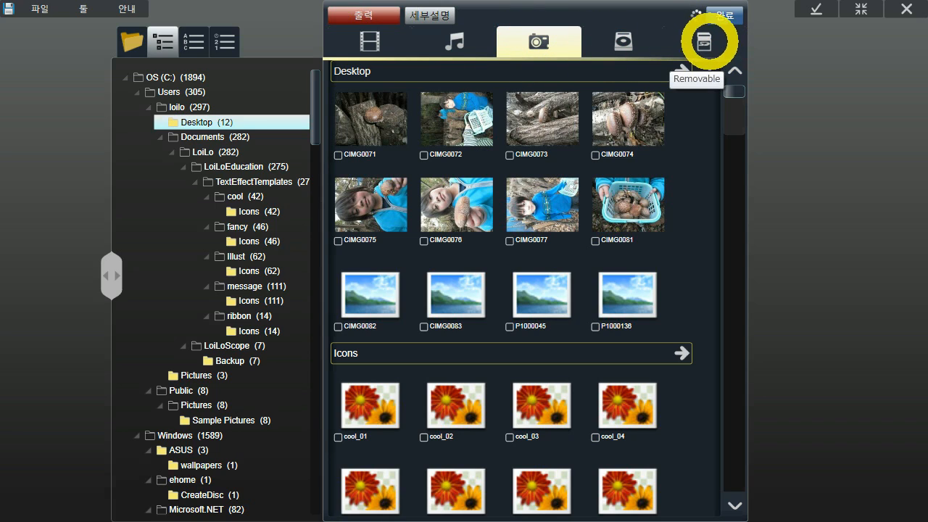
pyautogui.click(703, 43)
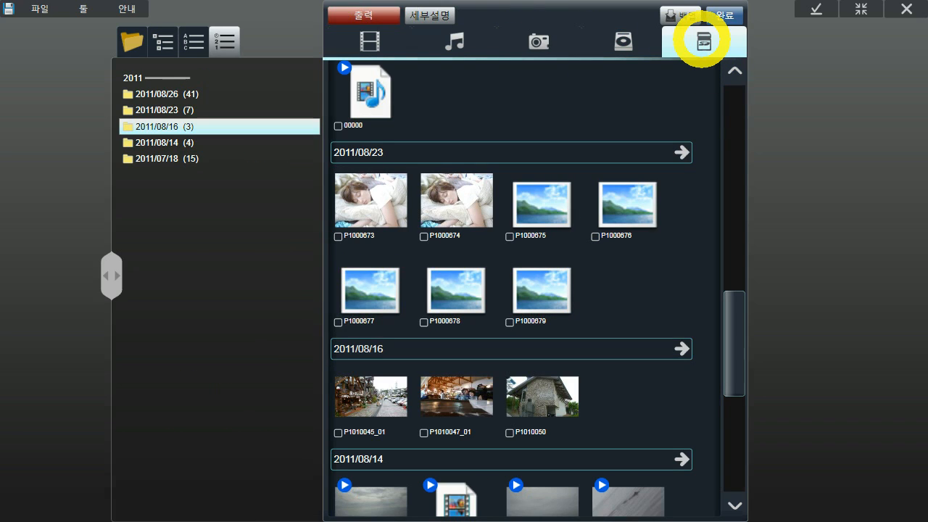
pyautogui.moveTo(735, 304); pyautogui.dragTo(744, 67)
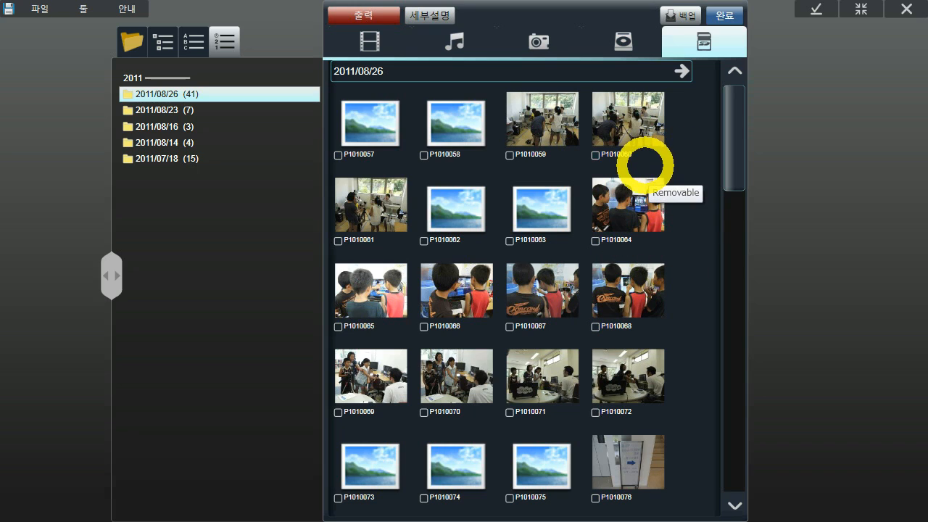
pyautogui.click(706, 33)
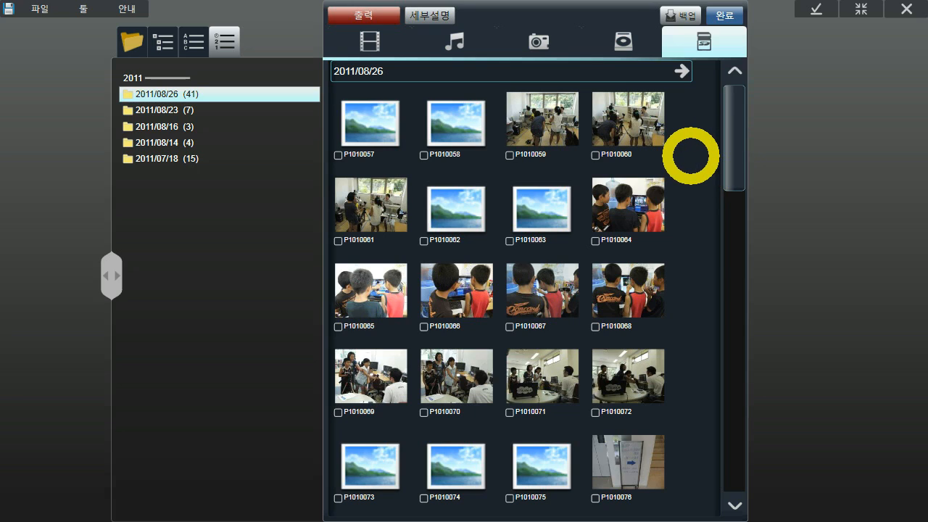
# Mark photos P1010060 and P1010059 individually and clear both selections
pyautogui.click(595, 154)
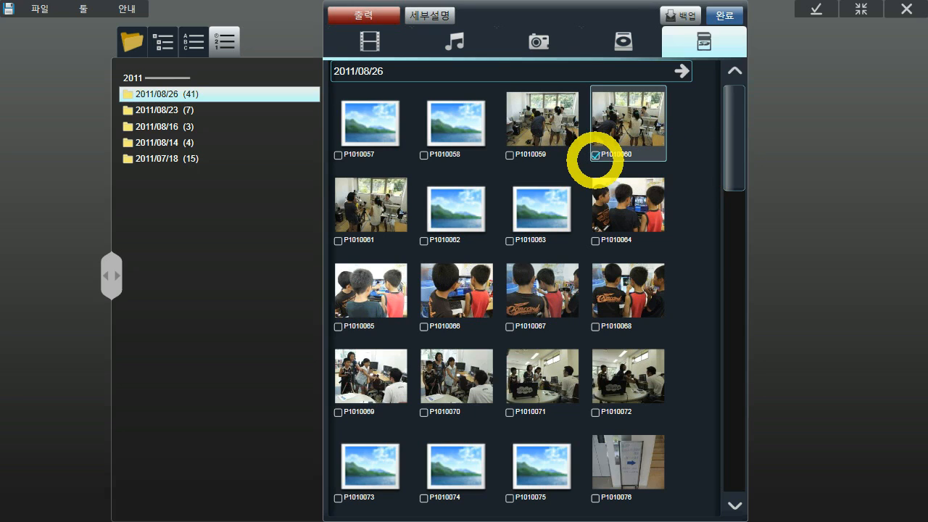
pyautogui.click(509, 154)
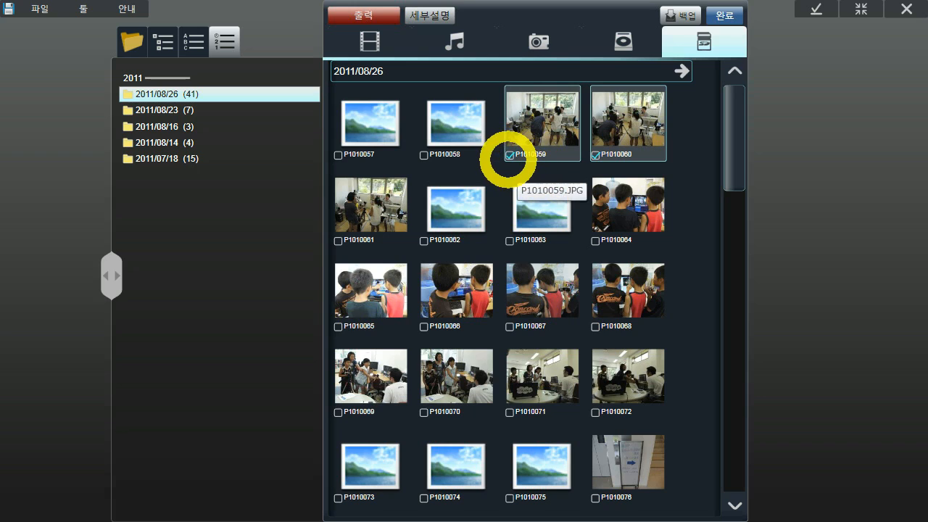
pyautogui.click(509, 154)
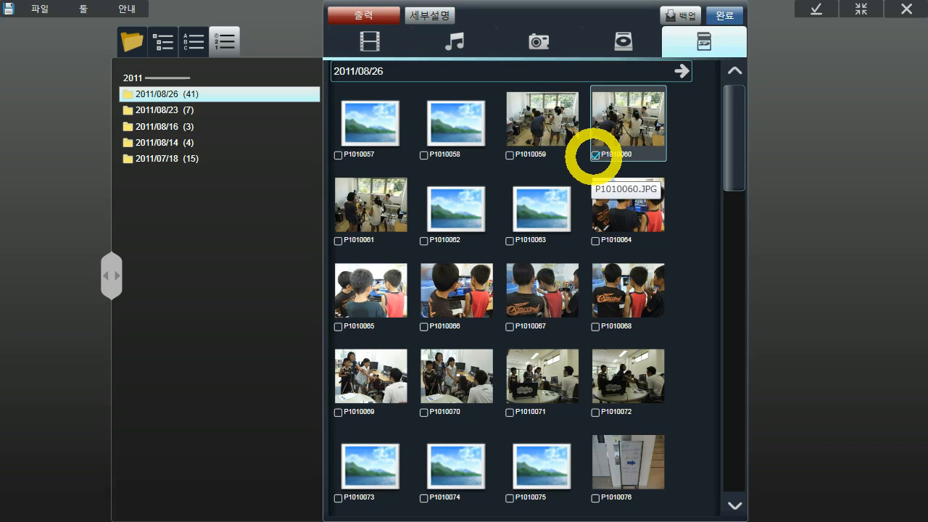
pyautogui.click(595, 155)
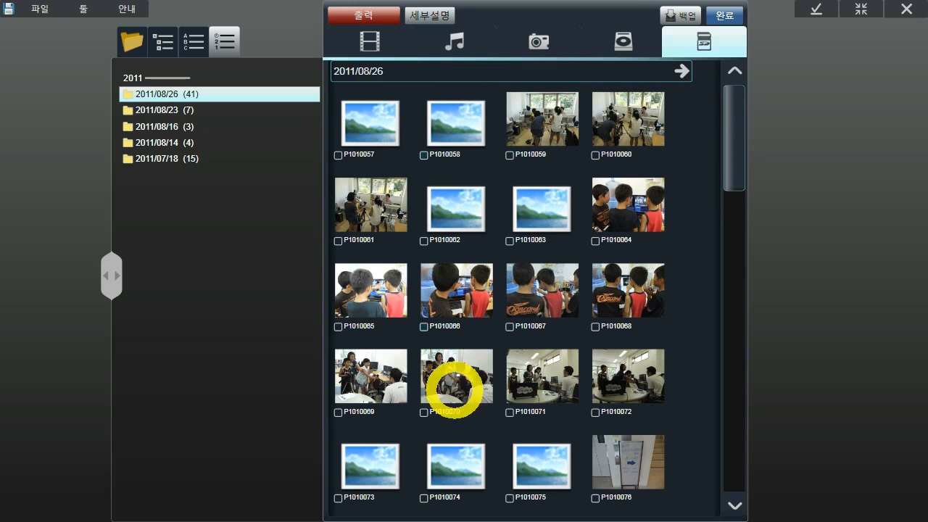
# Select the entire 2011/08/26 media group at once and clear that selection
pyautogui.moveTo(739, 145); pyautogui.dragTo(658, 77)
pyautogui.click(624, 75)
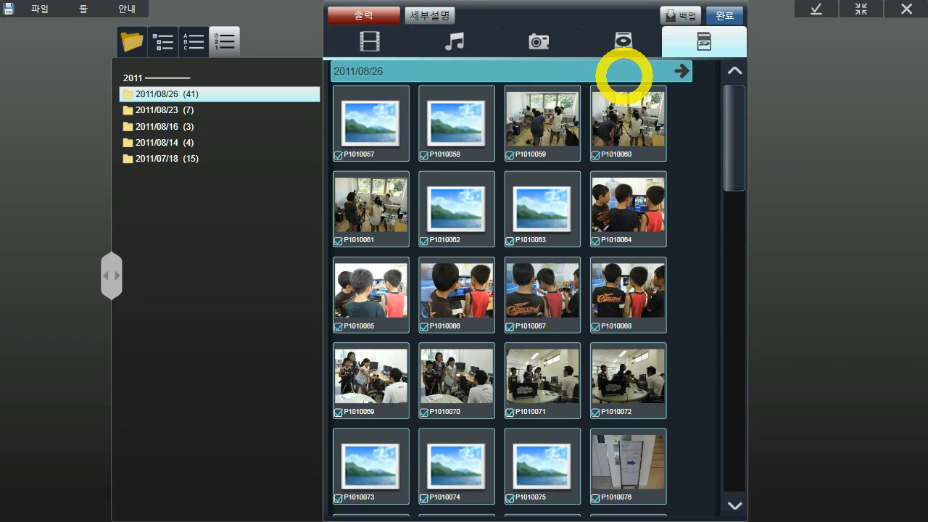
pyautogui.click(622, 66)
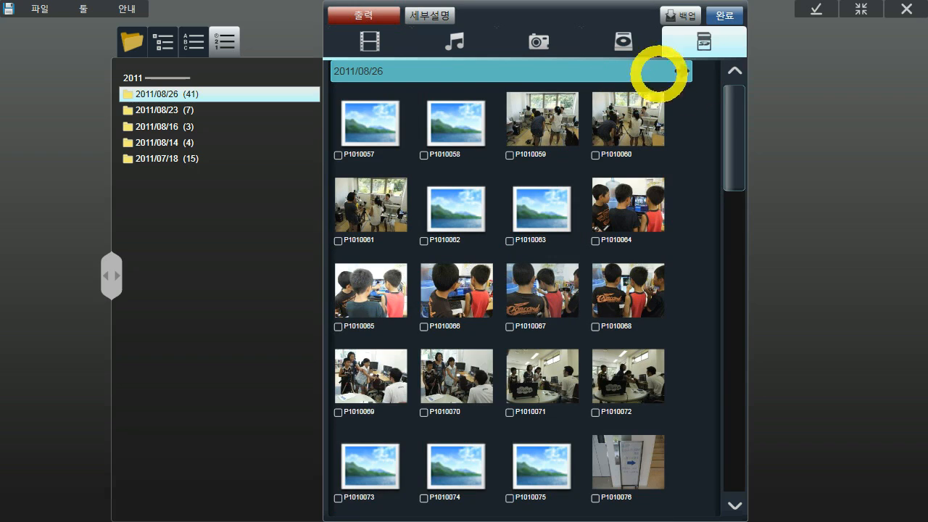
pyautogui.moveTo(738, 116); pyautogui.dragTo(749, 108)
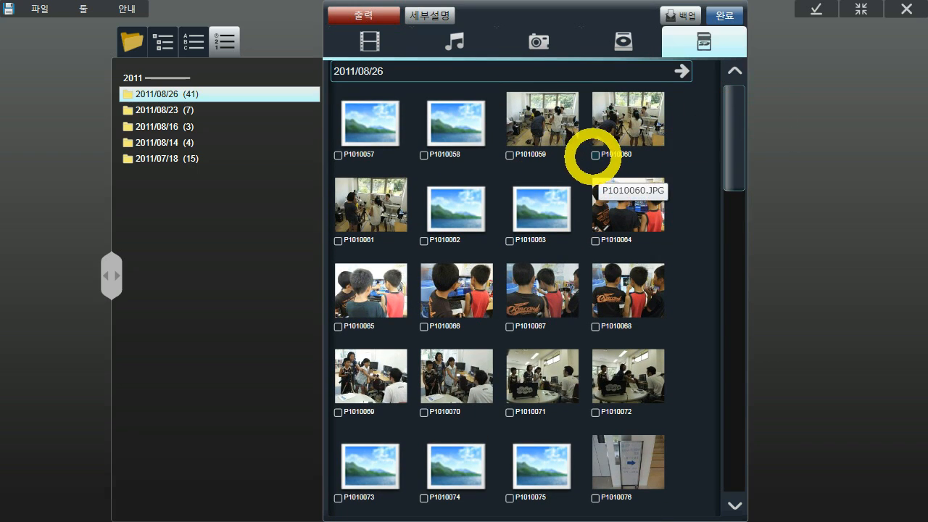
# Select photos P1010060 and P1010059 on the removable drive and back them up to the computer
pyautogui.click(612, 156)
pyautogui.click(509, 155)
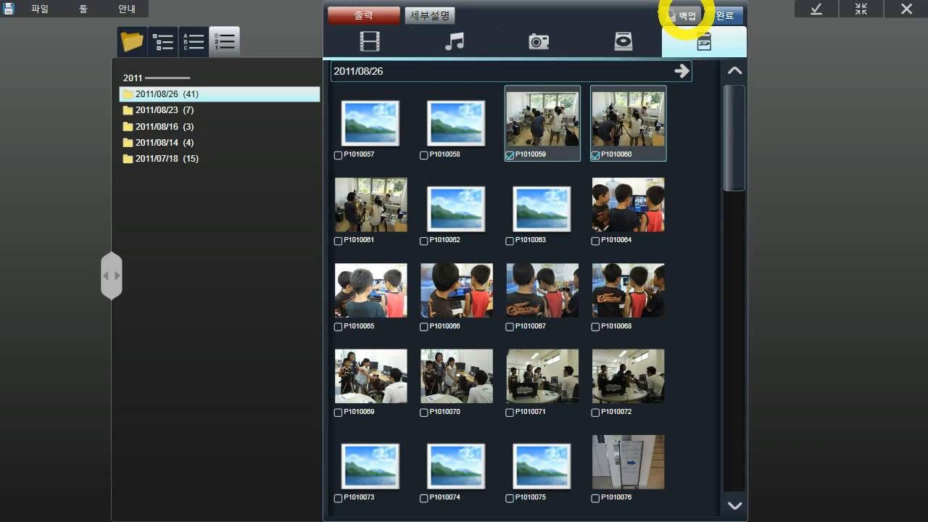
pyautogui.click(685, 16)
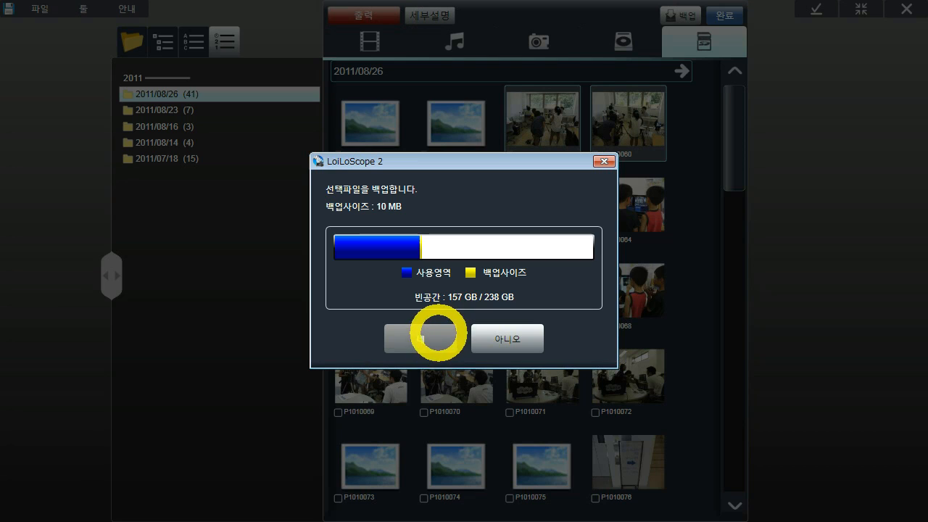
pyautogui.click(434, 333)
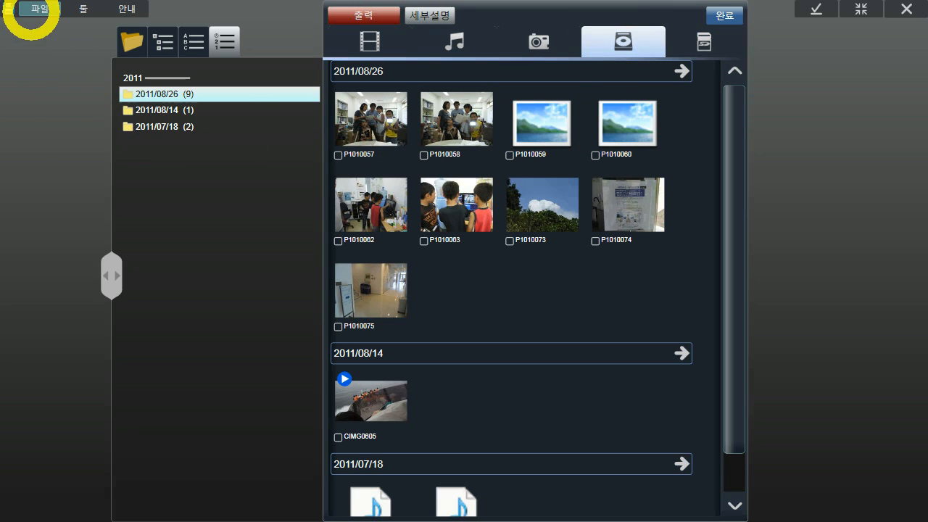
# Check the backup folder location in the output location options (출력위치 지정), open its folder chooser, and cancel both dialogs
pyautogui.click(31, 10)
pyautogui.click(62, 178)
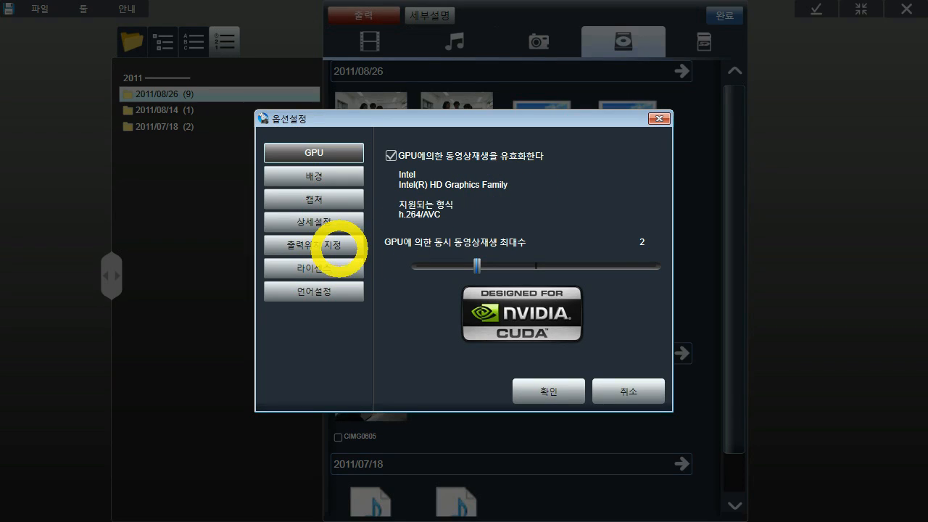
pyautogui.click(336, 244)
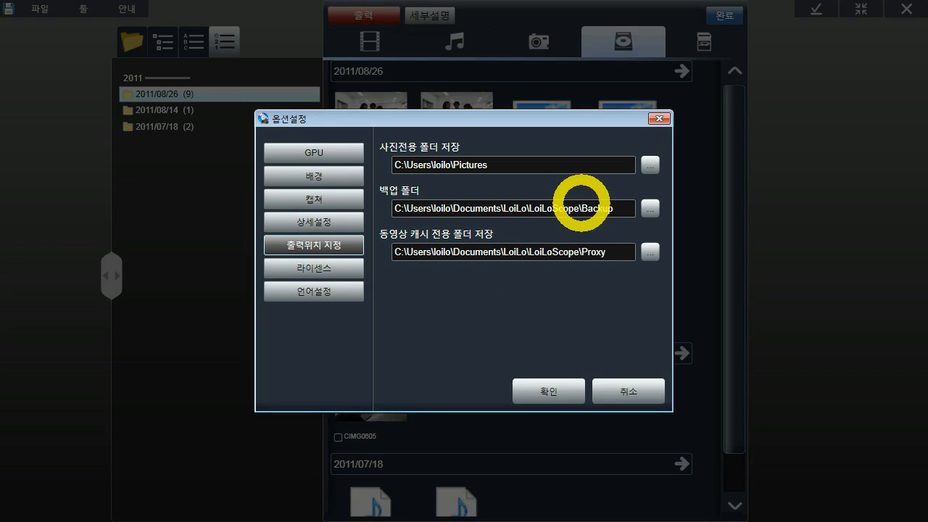
pyautogui.click(650, 209)
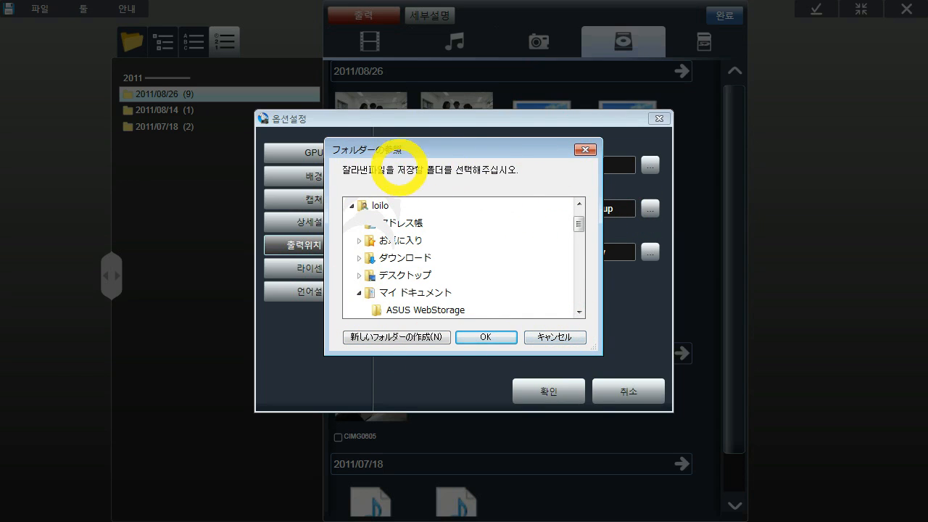
pyautogui.click(555, 337)
pyautogui.click(627, 391)
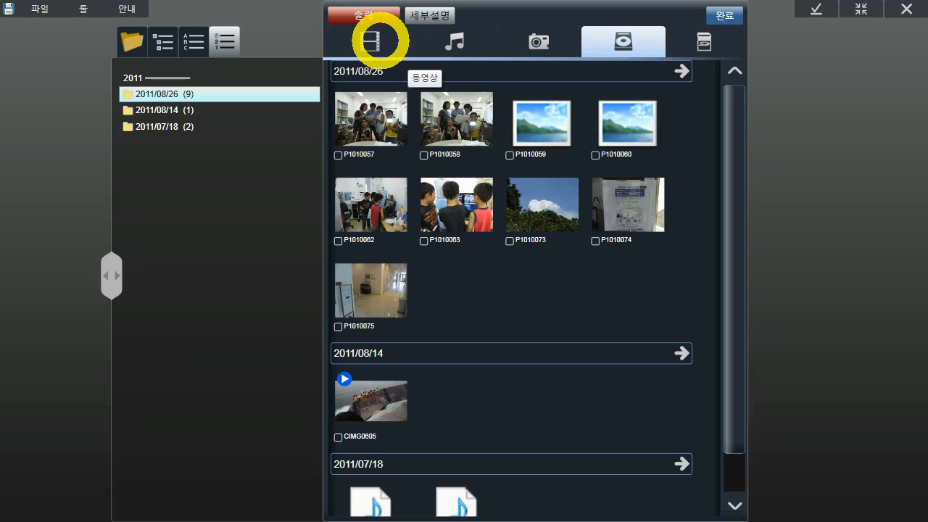
# Switch the browser to videos and show the drive and folder selection for the media search
pyautogui.click(372, 38)
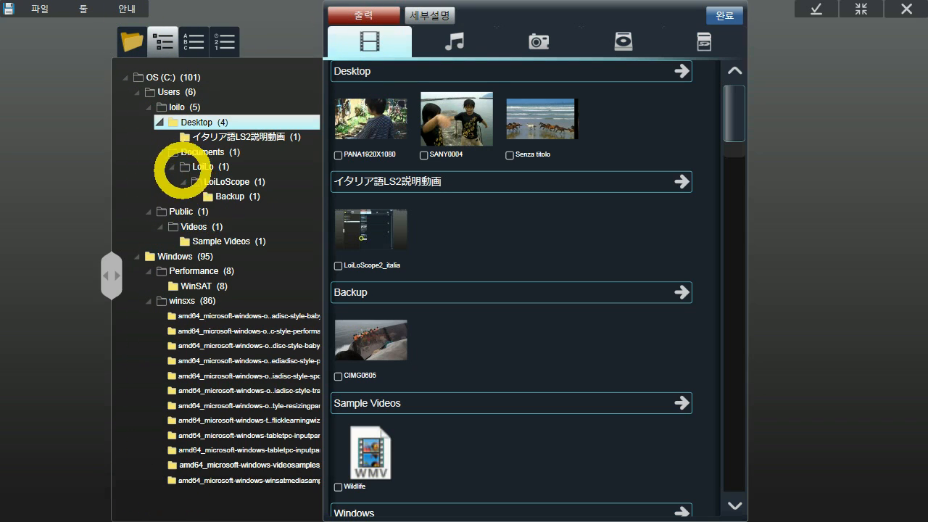
pyautogui.click(132, 41)
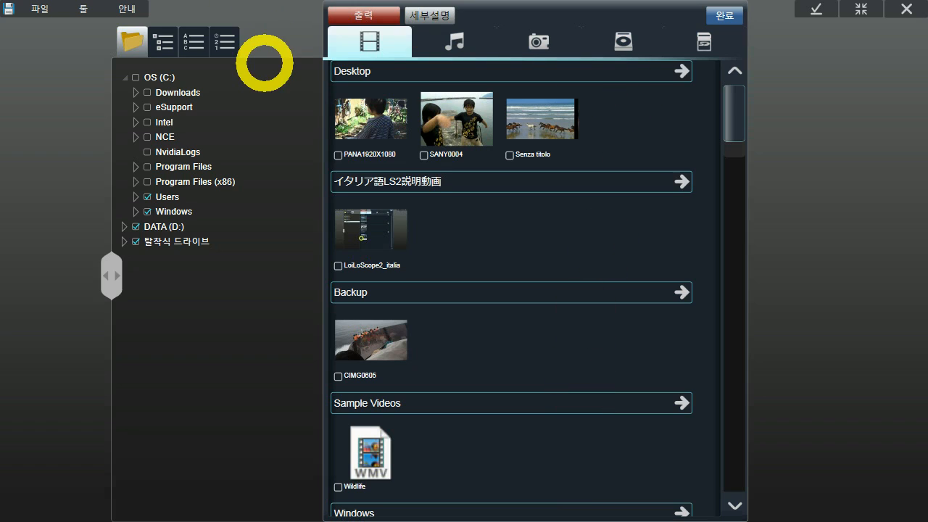
# View the removable drive's media organised by folder tree, by alphabetical folder name, and by date
pyautogui.click(700, 33)
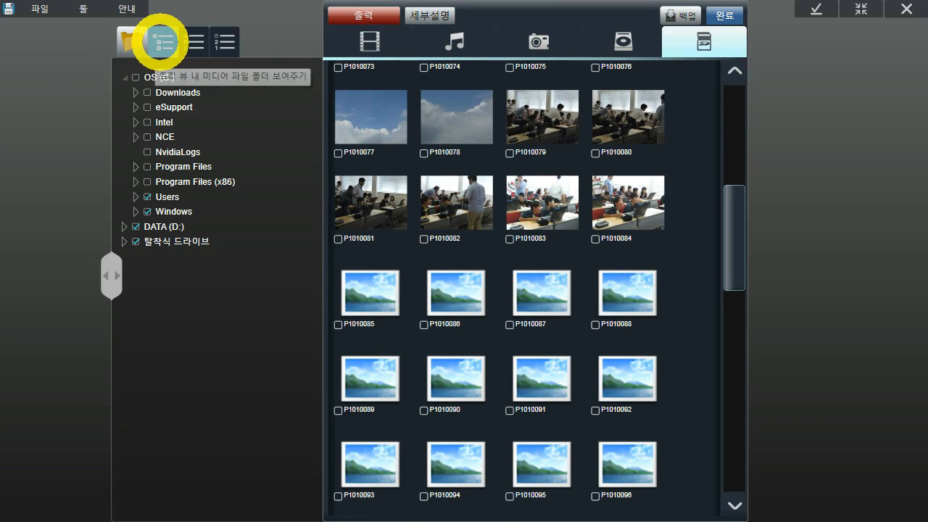
pyautogui.click(166, 43)
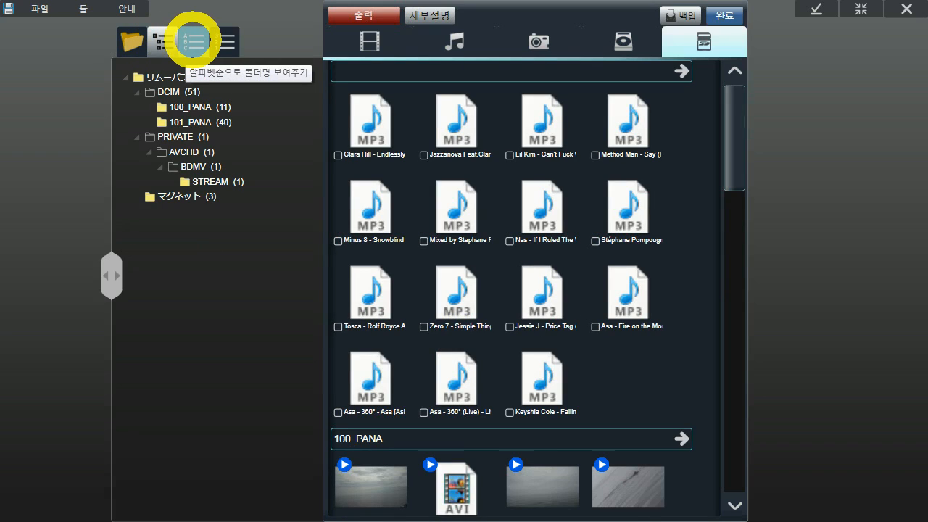
pyautogui.click(193, 41)
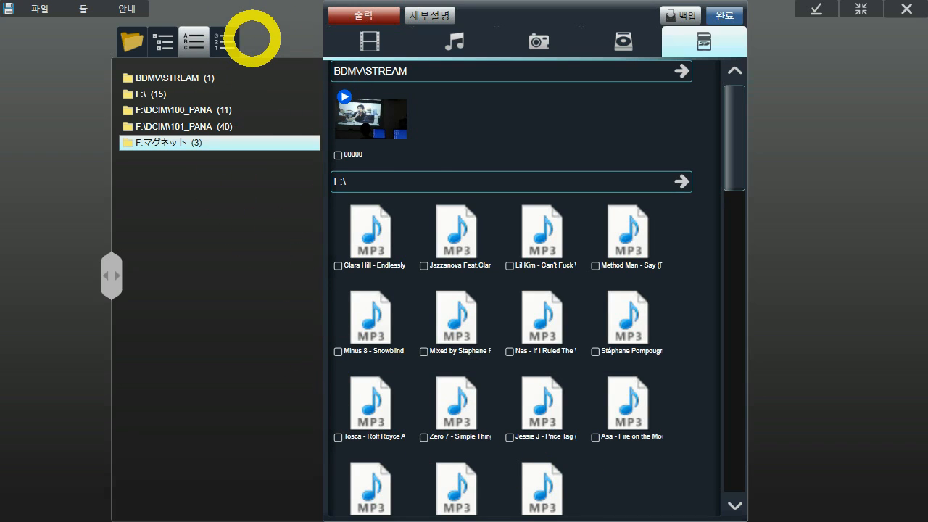
pyautogui.click(223, 42)
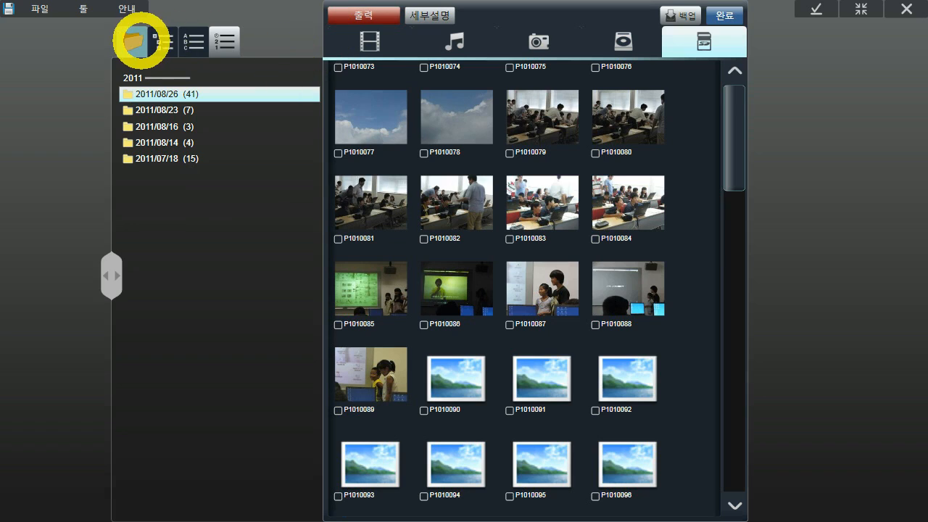
# Return to the drive and folder selection with the video category displayed
pyautogui.click(134, 40)
pyautogui.click(346, 47)
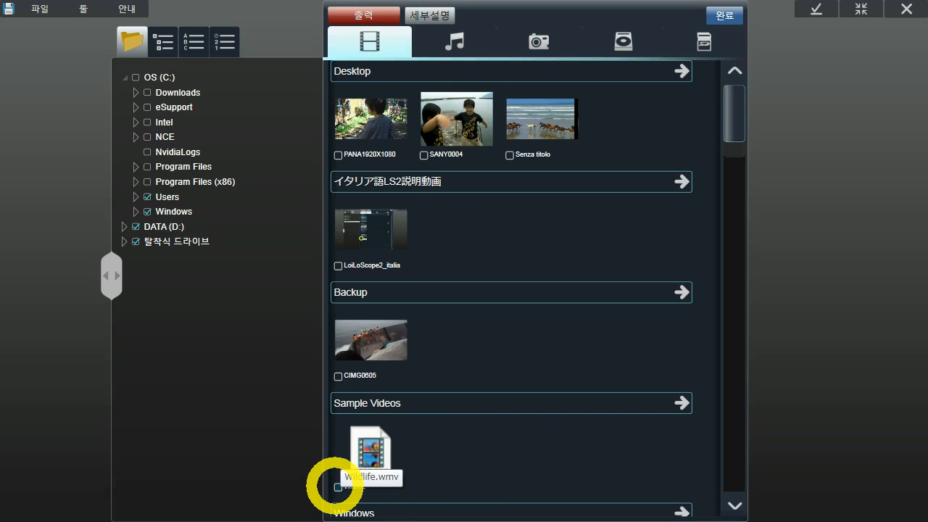
# Select the Wildlife sample video and open the MP4 settings for outputting it to a file (파일출력)
pyautogui.click(338, 487)
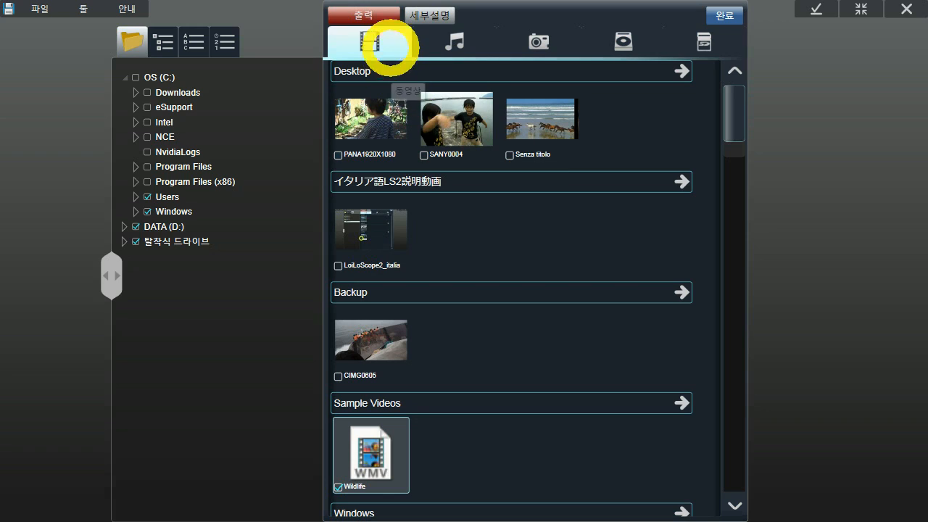
pyautogui.click(359, 15)
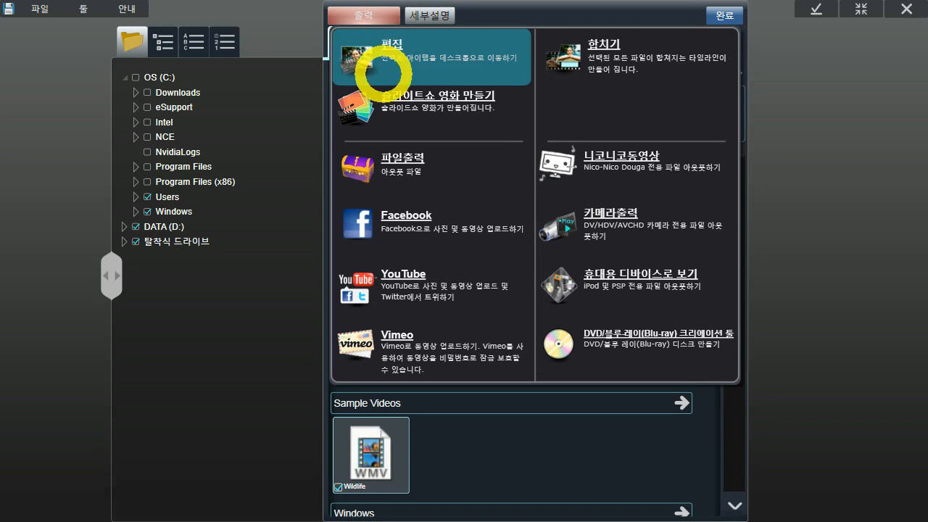
pyautogui.click(411, 157)
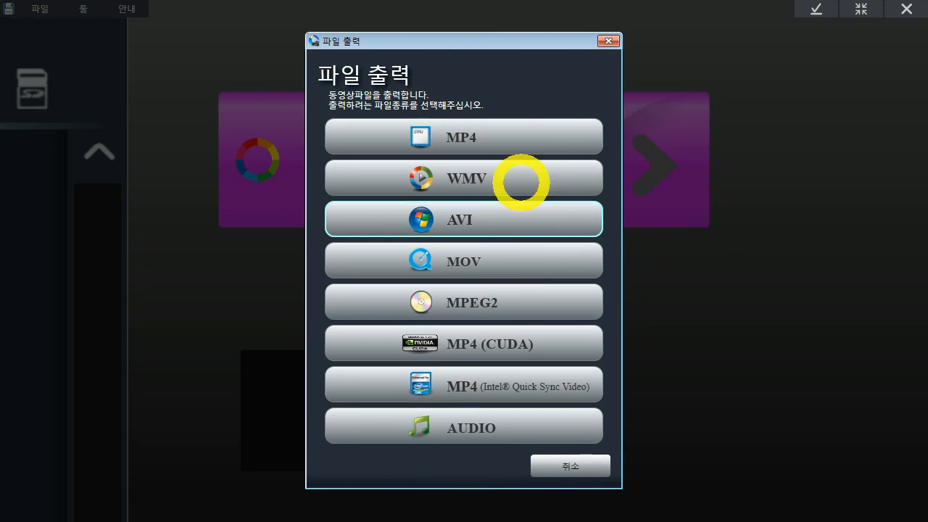
pyautogui.click(499, 139)
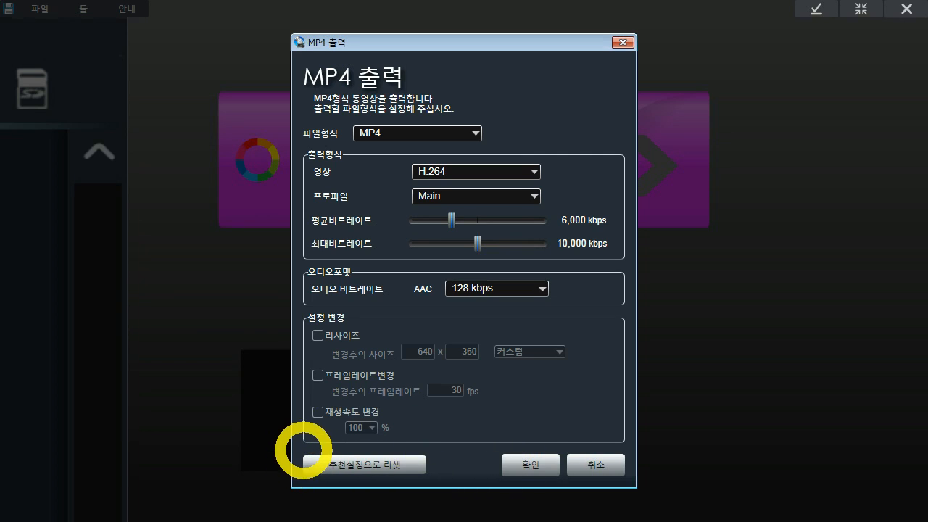
# Examine the resize option and file format choices for MP4 output, and cancel the export back to the media browser
pyautogui.click(317, 335)
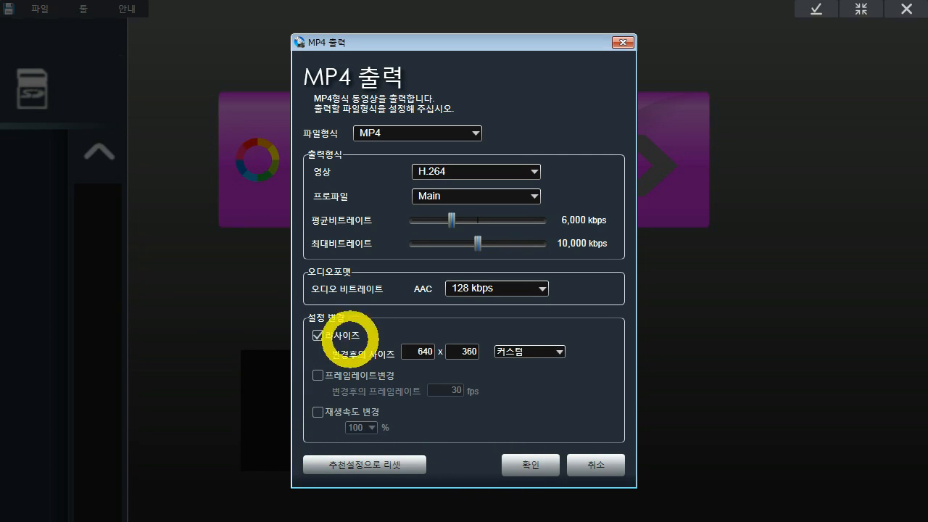
pyautogui.click(316, 334)
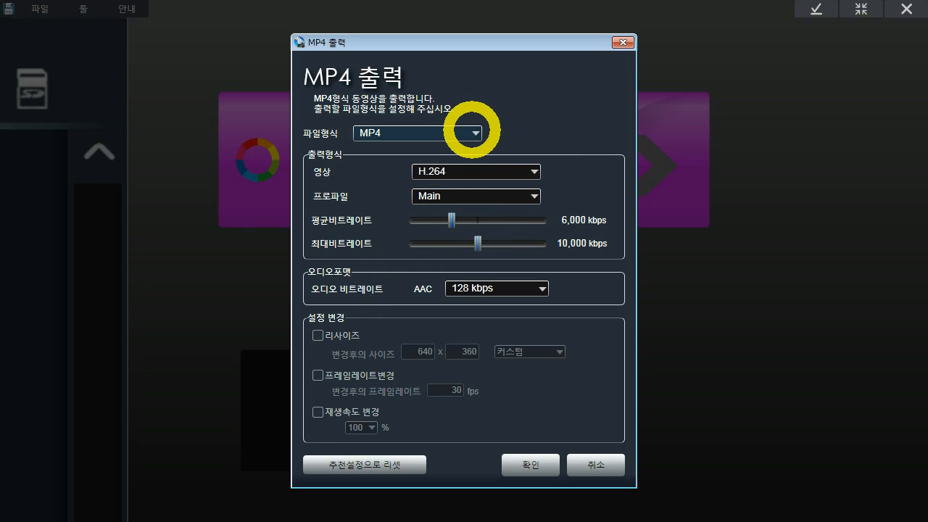
pyautogui.click(472, 130)
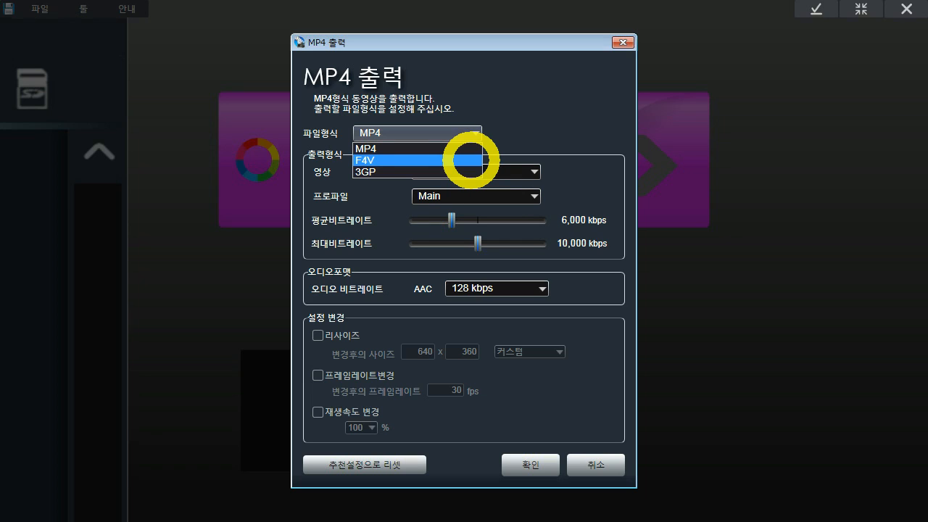
pyautogui.click(467, 132)
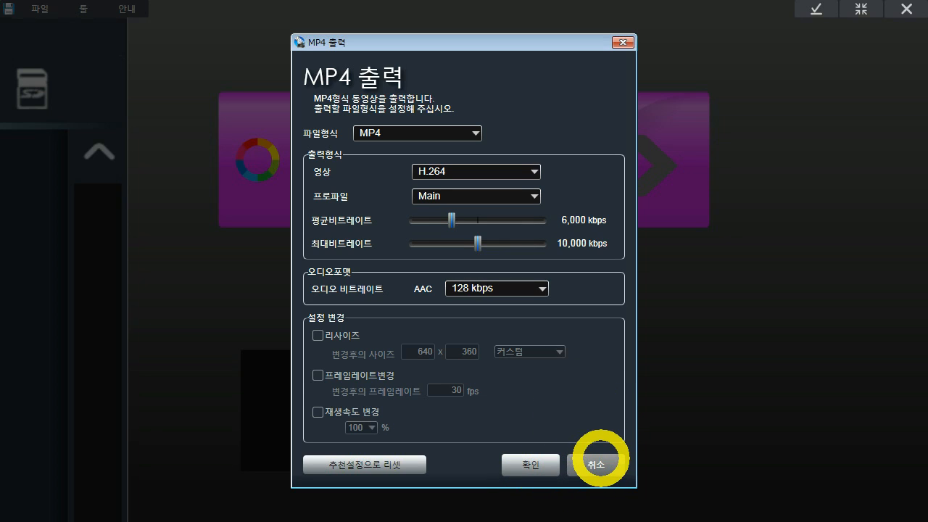
pyautogui.click(600, 456)
pyautogui.click(566, 462)
pyautogui.click(176, 352)
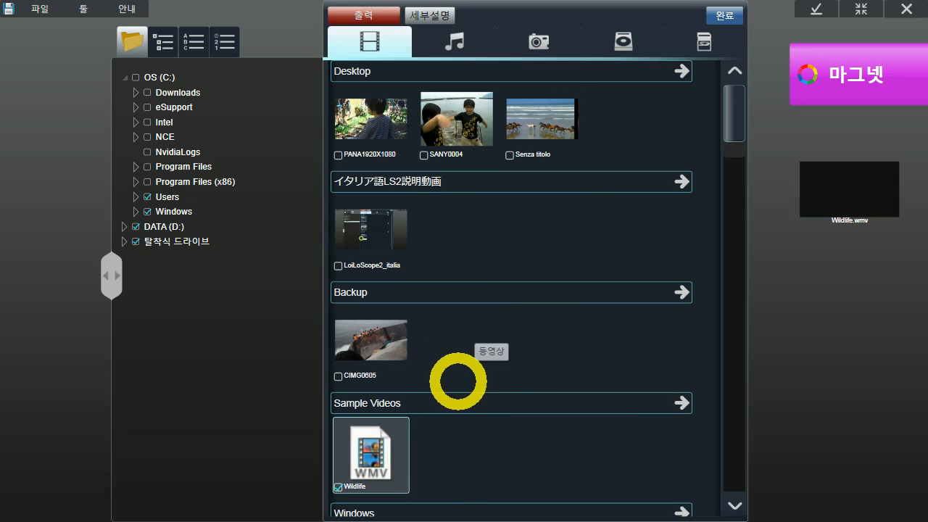
# Add the photos CIMG0082 and CIMG0083 and the first MP3 in LoiLoScope\Backup to the media selection
pyautogui.click(547, 42)
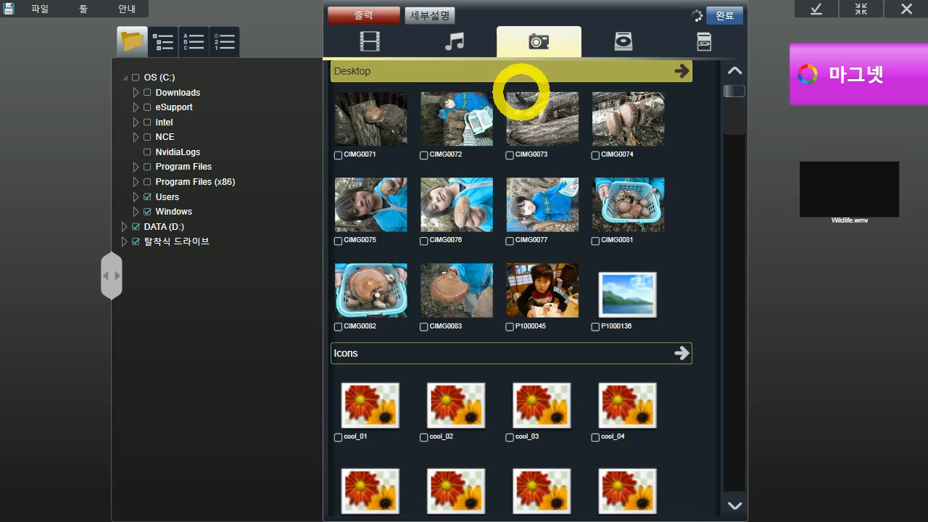
pyautogui.click(337, 326)
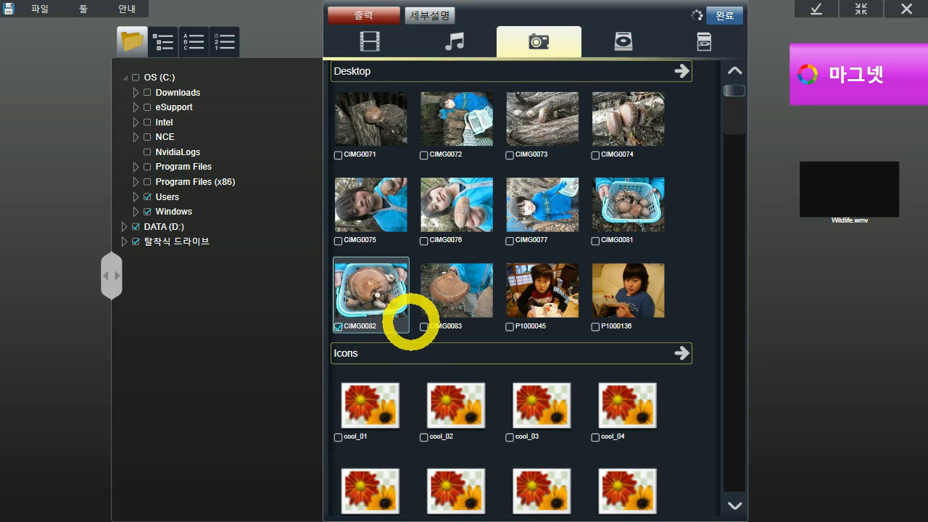
pyautogui.click(423, 326)
pyautogui.click(369, 40)
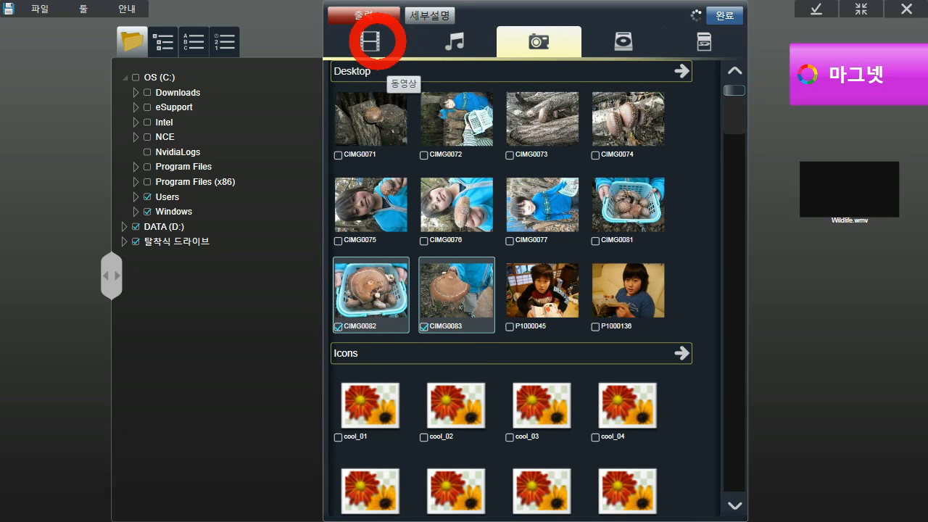
pyautogui.click(456, 33)
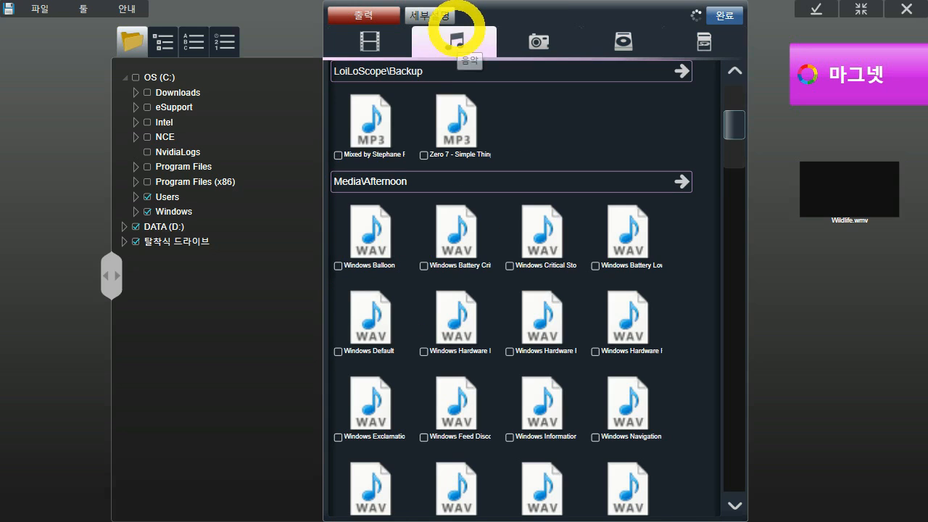
pyautogui.click(337, 155)
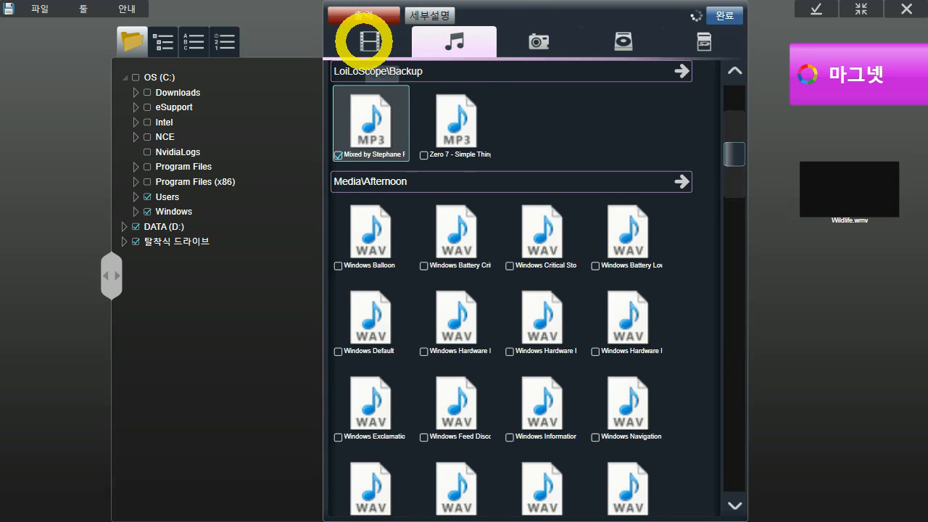
# Open the Facebook upload for the selected media from the video category, and close it back to the media browser
pyautogui.click(355, 37)
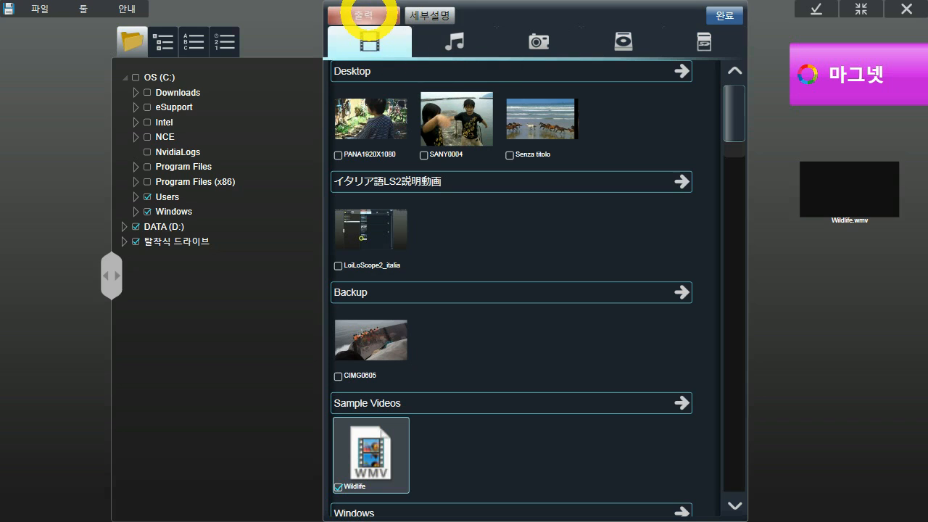
pyautogui.click(366, 16)
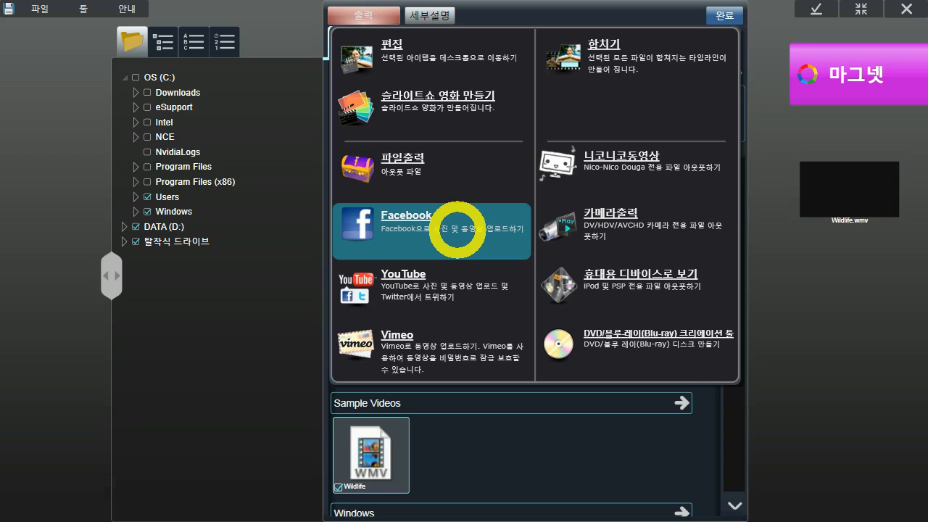
pyautogui.click(458, 229)
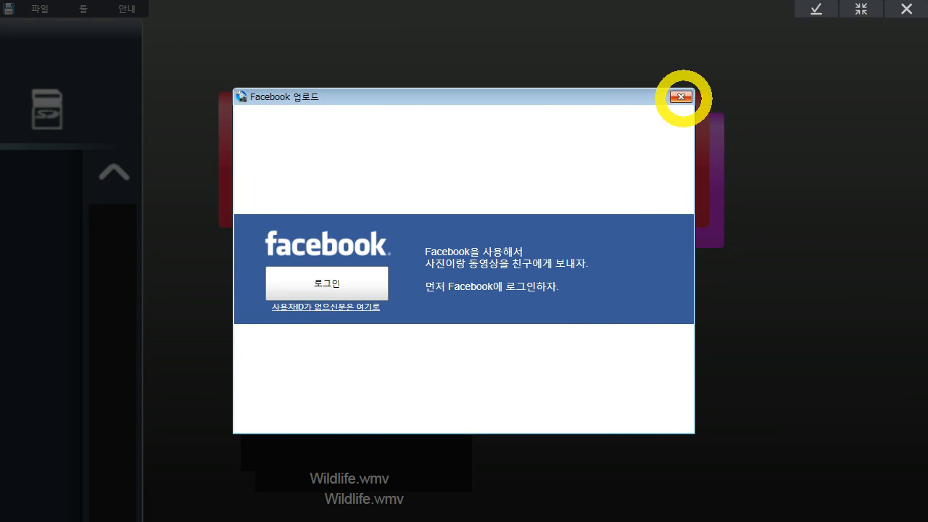
pyautogui.click(680, 96)
pyautogui.click(54, 323)
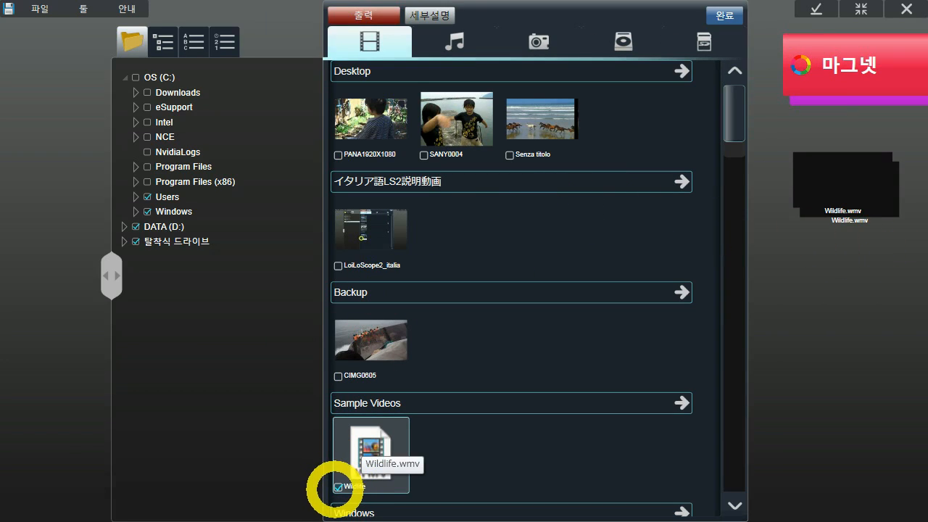
# Deselect the Wildlife video, the first MP3 in LoiLoScope\Backup, and the photos CIMG0082 and CIMG0083
pyautogui.click(337, 487)
pyautogui.click(464, 43)
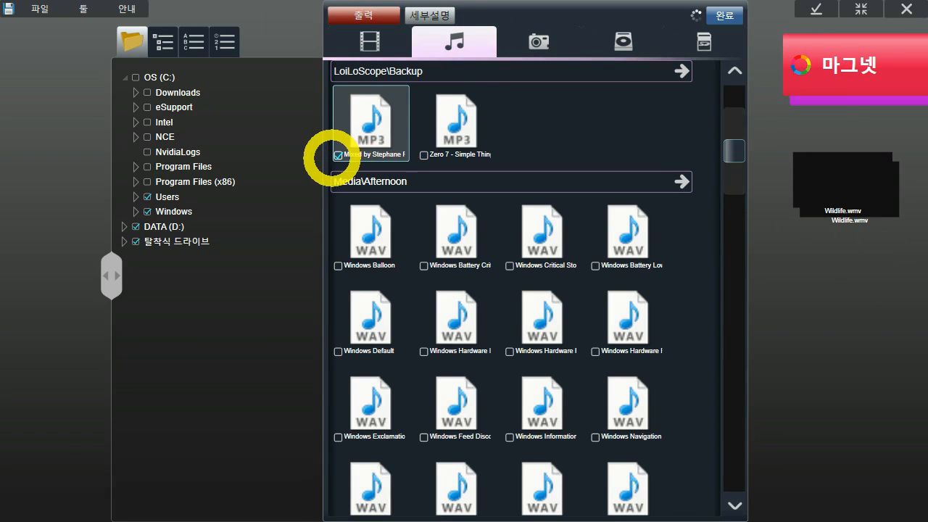
pyautogui.click(537, 38)
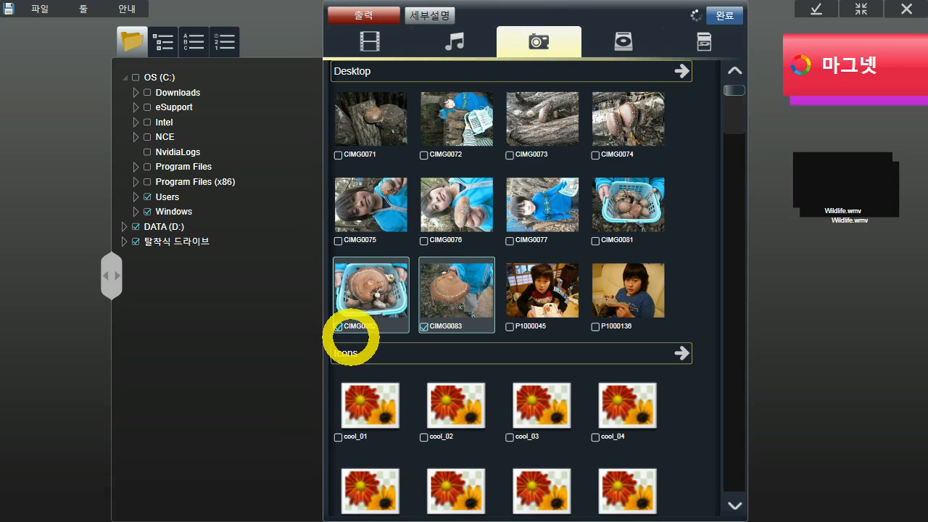
# Select the videos CIMG0605 and Senza titolo and the photos CIMG0082 and CIMG0077
pyautogui.click(374, 40)
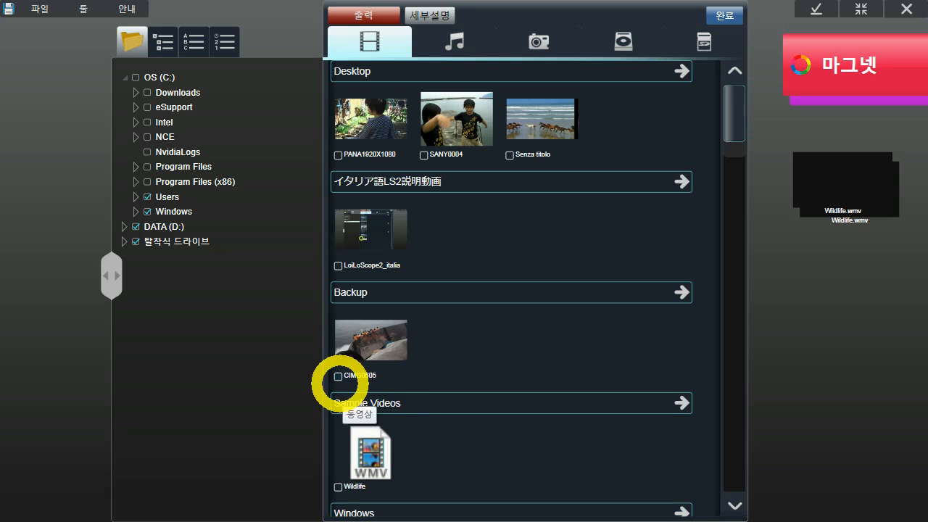
pyautogui.click(337, 376)
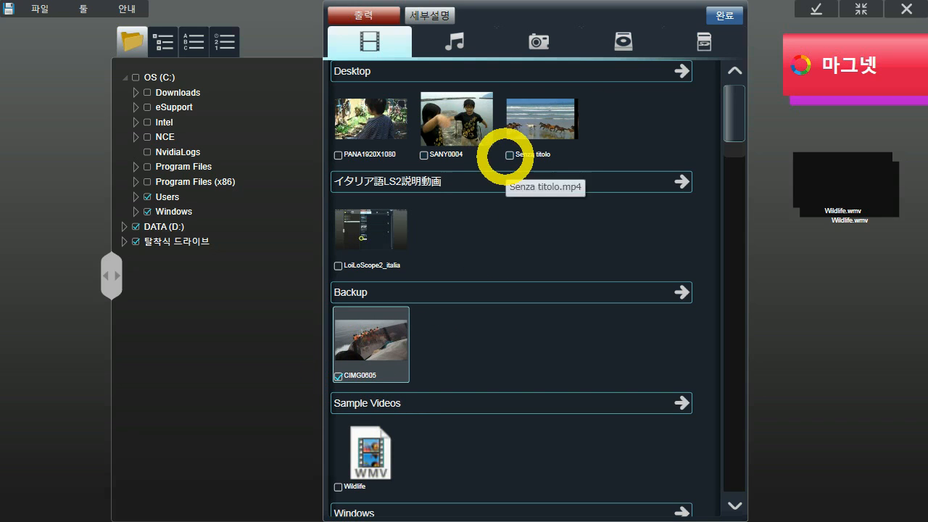
pyautogui.click(510, 154)
pyautogui.click(538, 39)
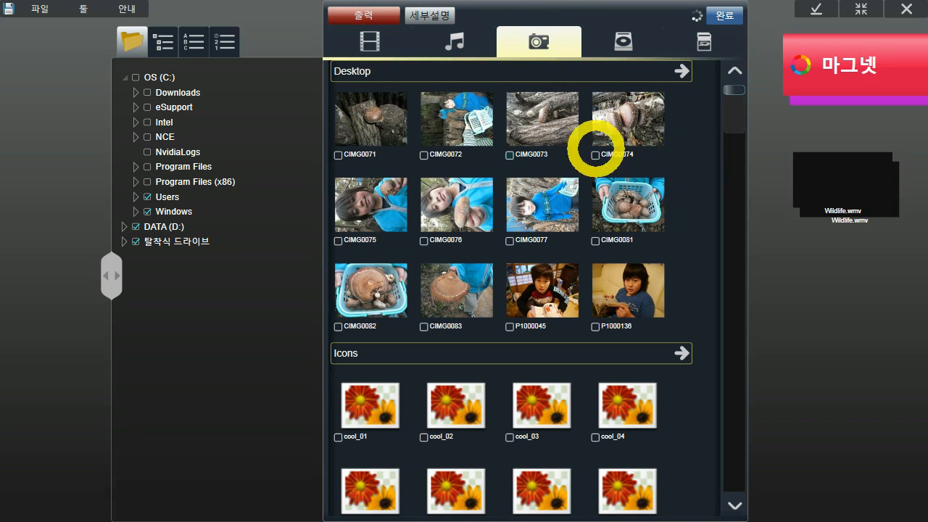
pyautogui.click(338, 327)
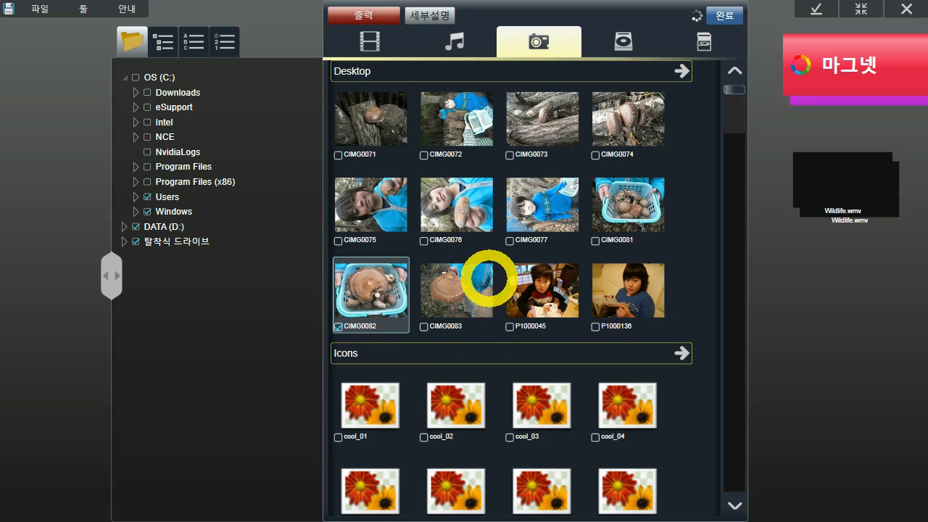
pyautogui.click(510, 240)
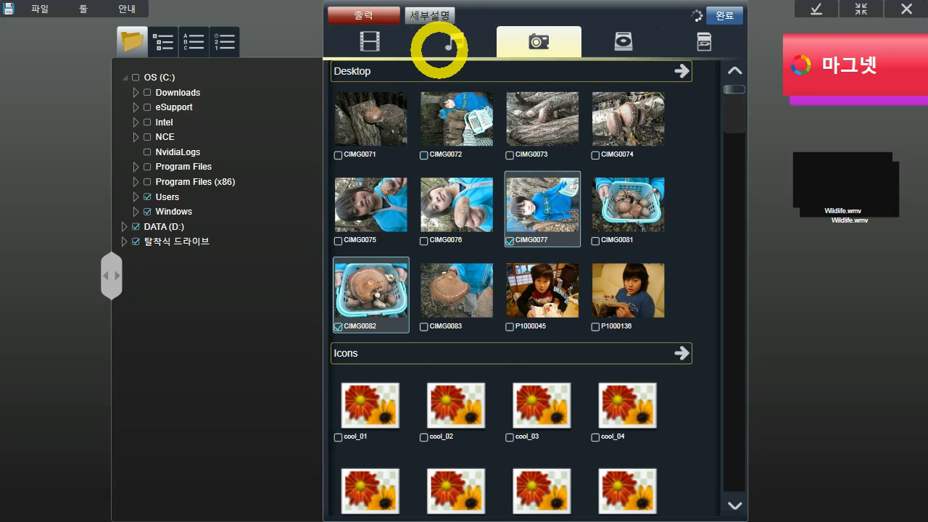
# Start a slideshow movie from the selected media, with the order set to 선택하신 주문 and 3 seconds per photo
pyautogui.click(364, 14)
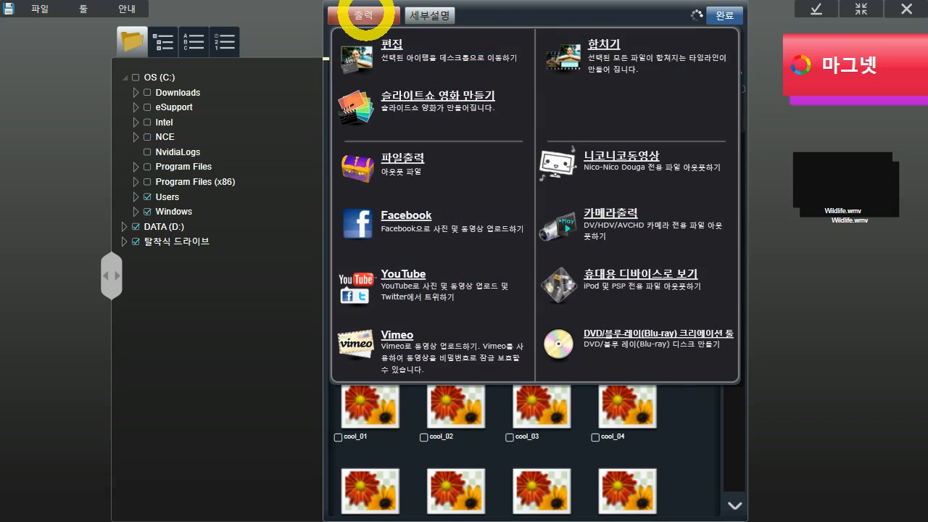
pyautogui.click(452, 105)
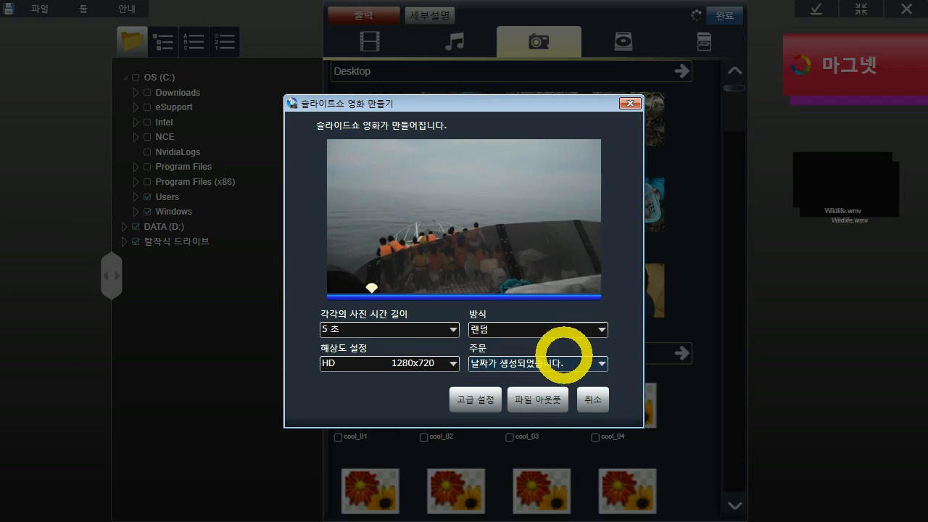
pyautogui.click(601, 362)
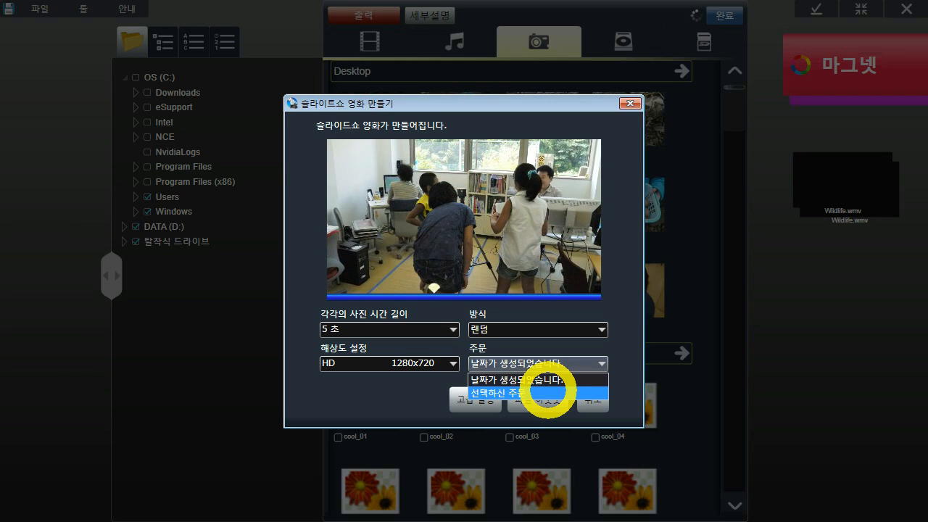
pyautogui.click(547, 391)
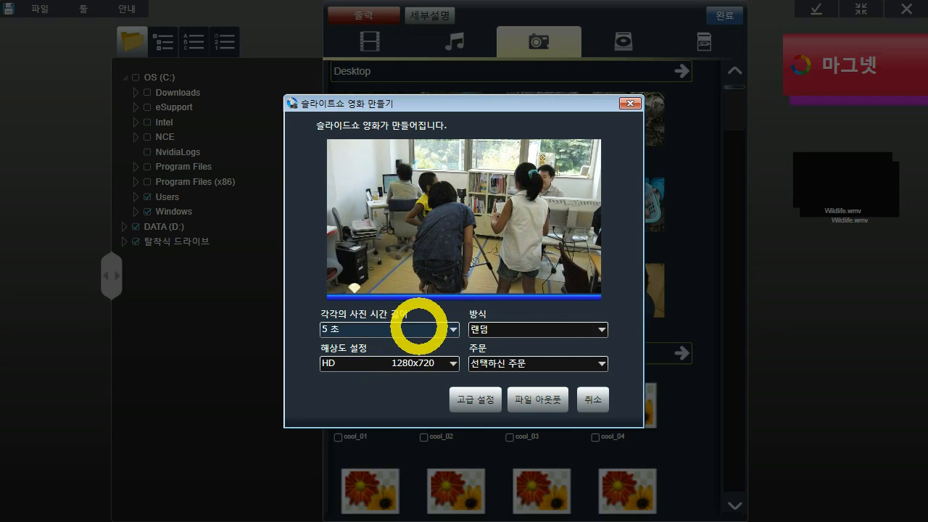
pyautogui.click(419, 326)
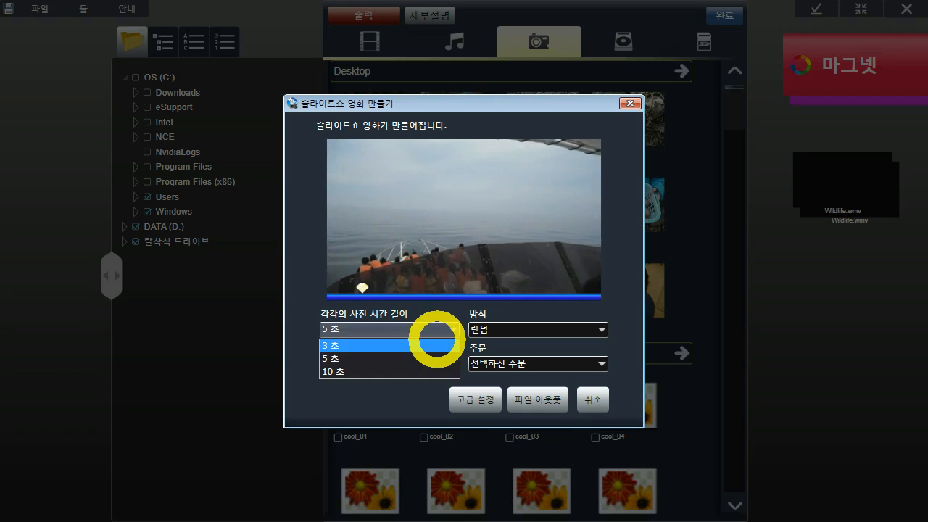
pyautogui.click(435, 346)
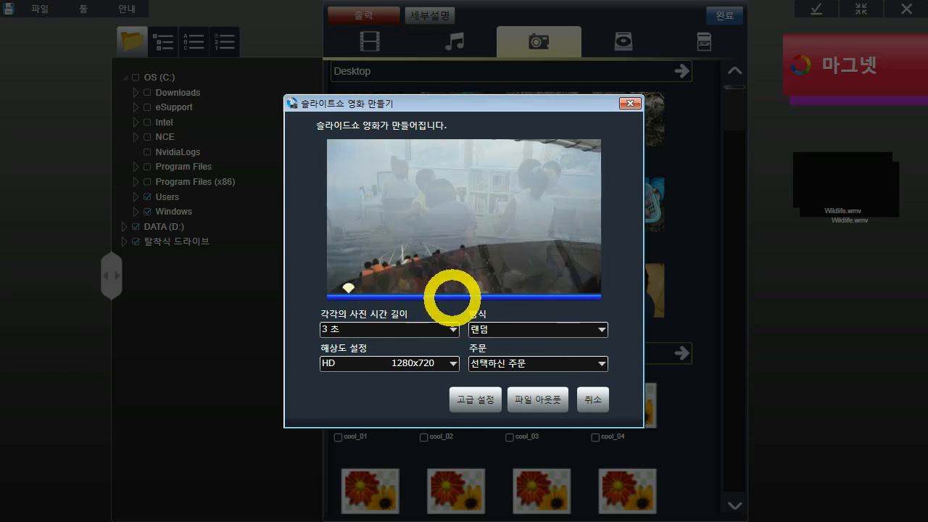
# View the slideshow's transition style (방식) choices and cancel the slideshow movie
pyautogui.click(562, 328)
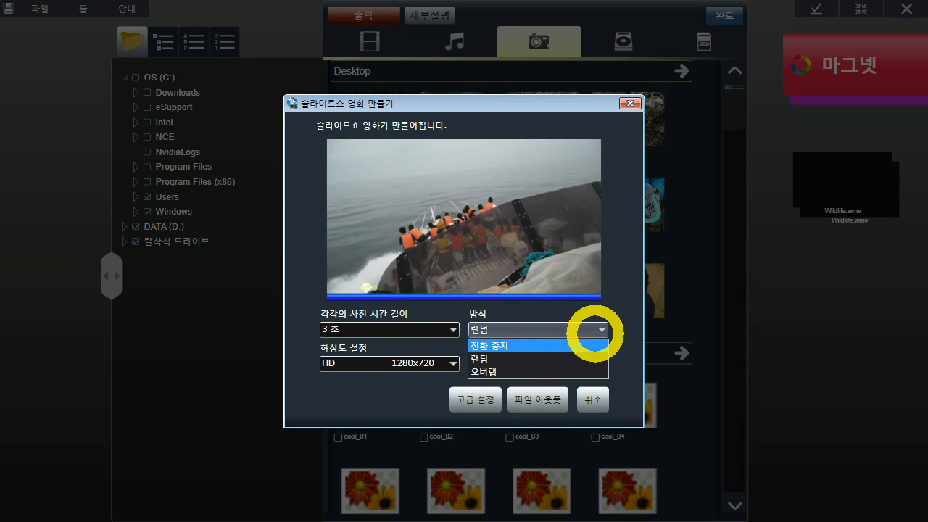
pyautogui.click(601, 328)
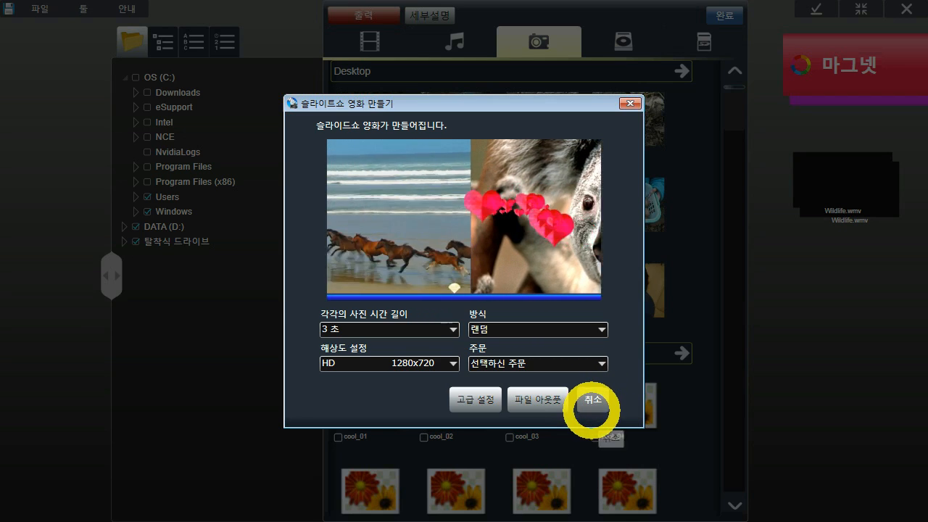
pyautogui.click(598, 401)
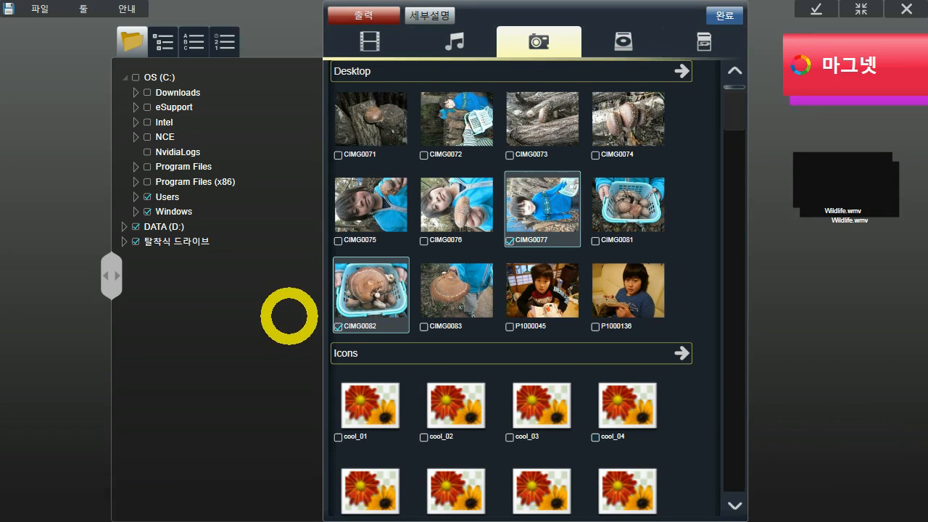
# Deselect the photos CIMG0082 and CIMG0077 and the videos CIMG0605 and Senza titolo
pyautogui.click(338, 326)
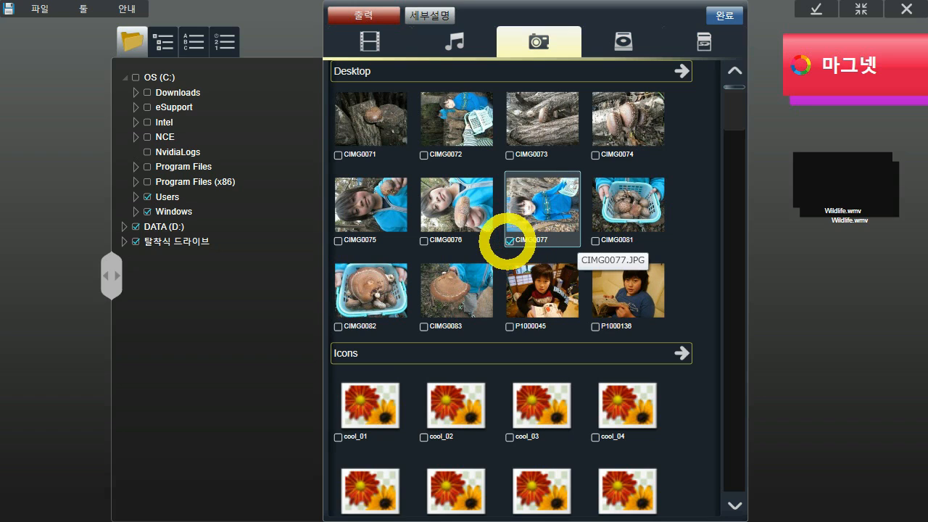
pyautogui.click(510, 240)
pyautogui.click(382, 43)
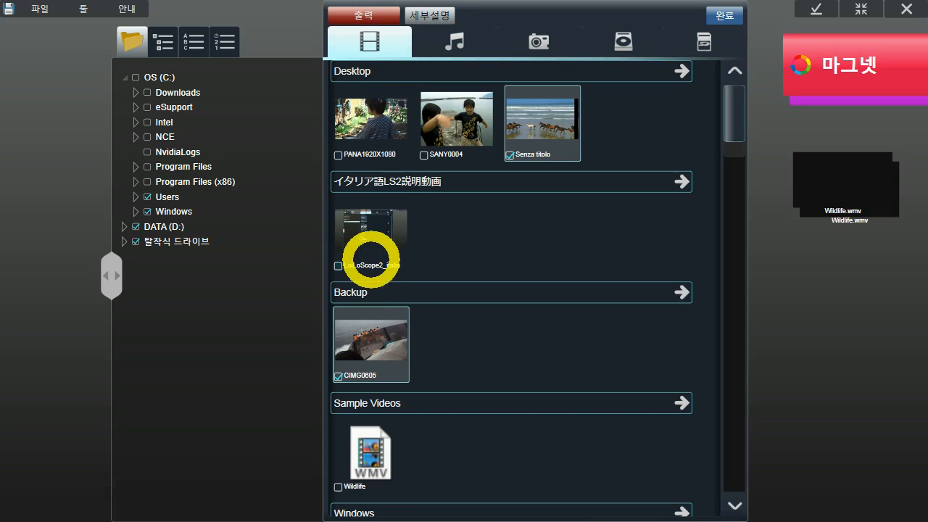
pyautogui.click(338, 376)
pyautogui.click(338, 376)
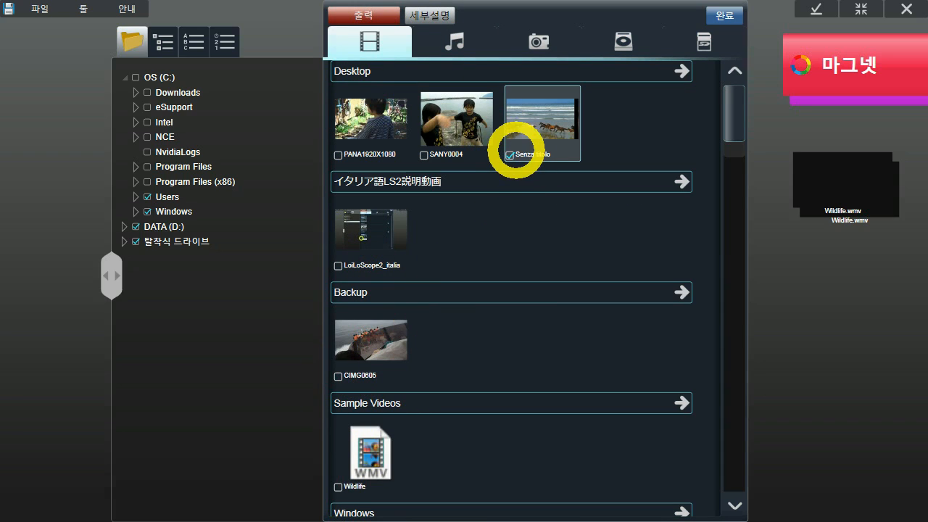
pyautogui.click(508, 154)
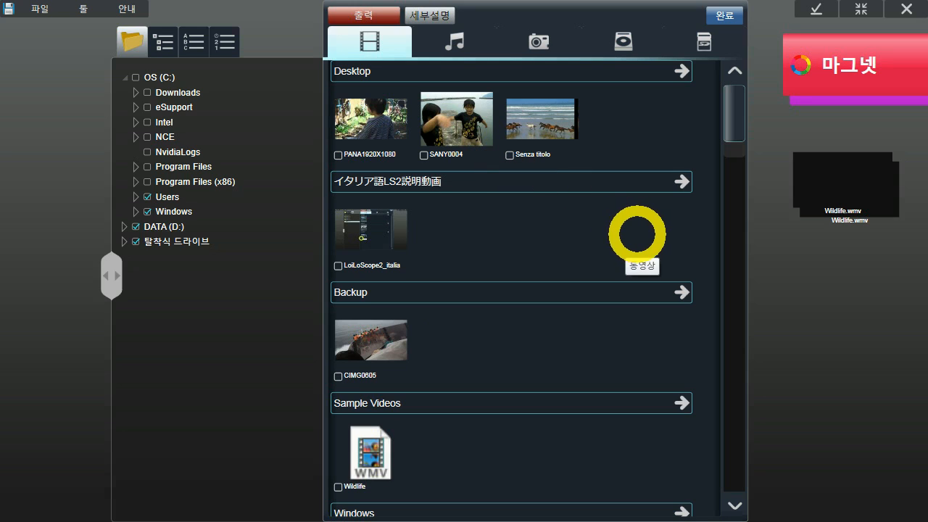
# Place two copies of the CIMG0605 video from the Backup folder onto the workspace
pyautogui.scroll(-2, 632, 311)
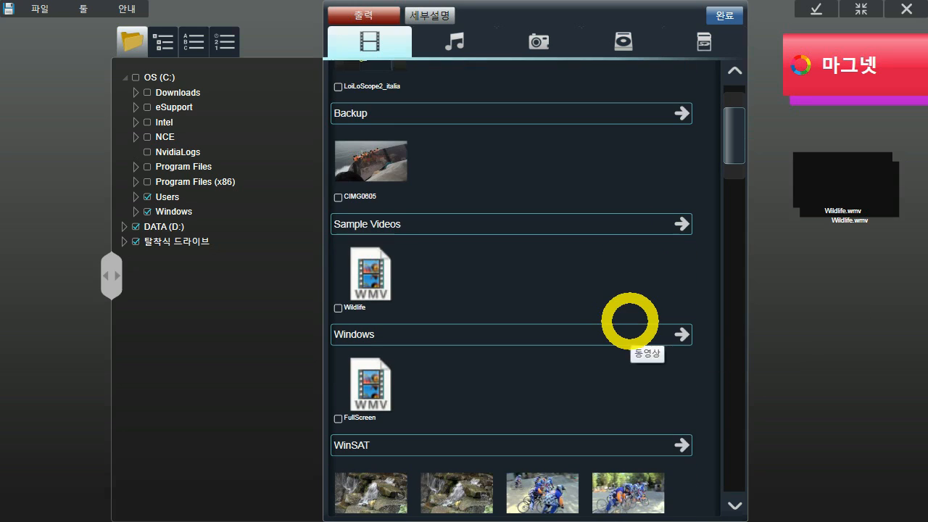
pyautogui.scroll(-1, 616, 347)
pyautogui.scroll(3, 605, 406)
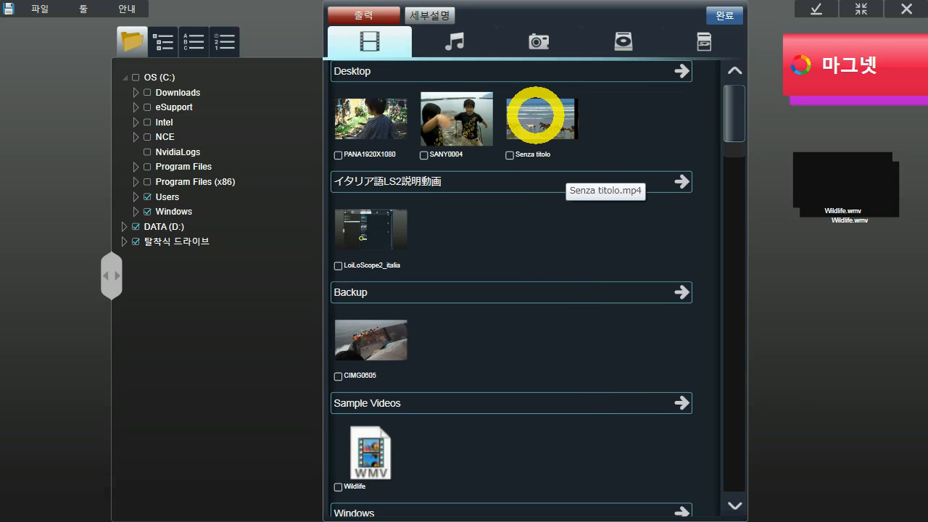
pyautogui.click(534, 115)
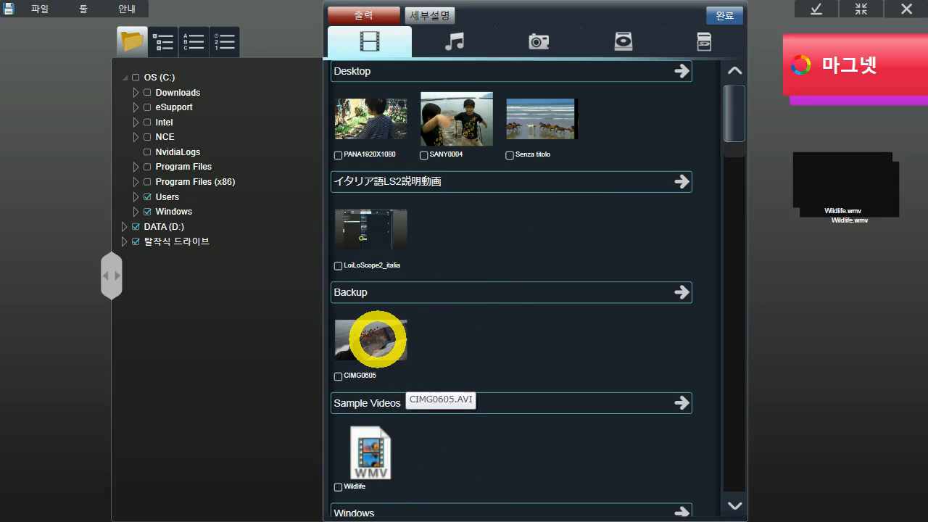
pyautogui.moveTo(377, 350); pyautogui.dragTo(921, 394)
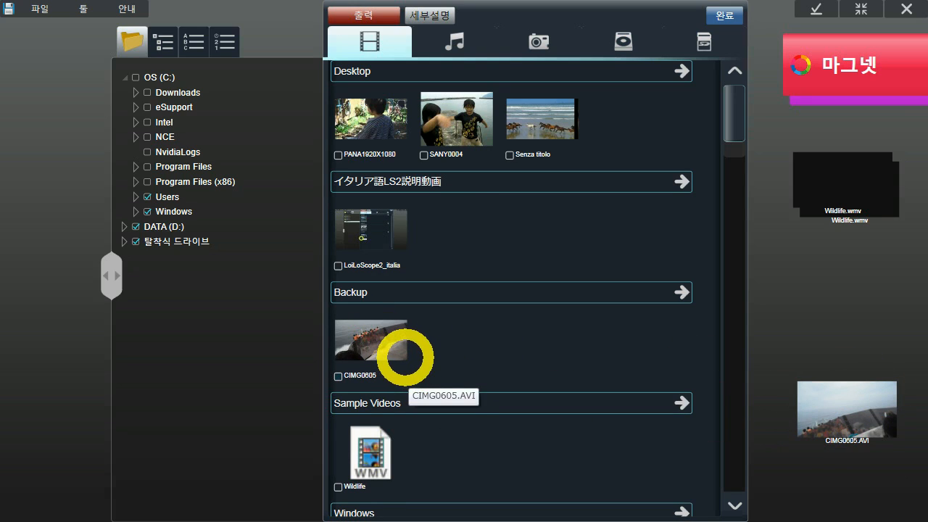
pyautogui.moveTo(364, 353); pyautogui.dragTo(819, 337)
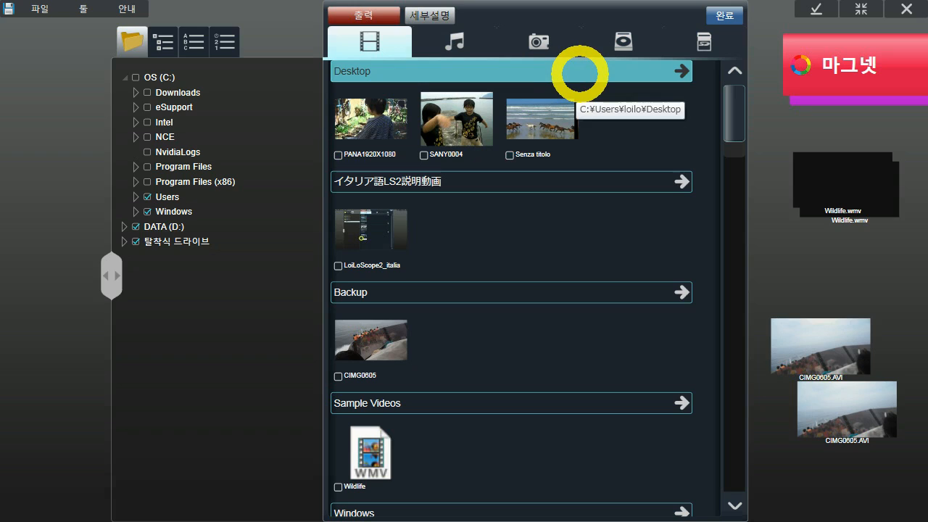
# Select the three Desktop videos PANA1920X1080, SANY0004 and Senza titolo together and clear the selection
pyautogui.click(580, 75)
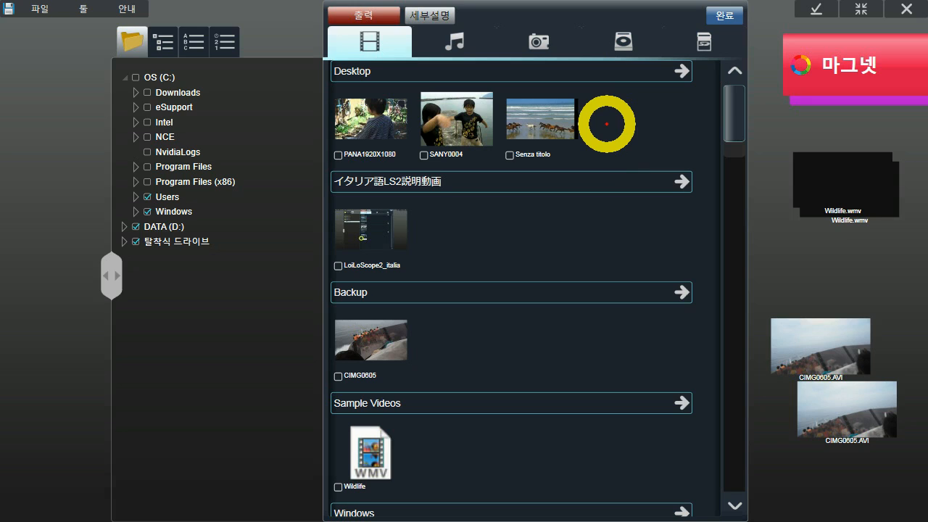
pyautogui.moveTo(606, 124)
pyautogui.mouseDown()
pyautogui.moveTo(580, 109)
pyautogui.moveTo(451, 114)
pyautogui.moveTo(374, 129)
pyautogui.mouseUp()
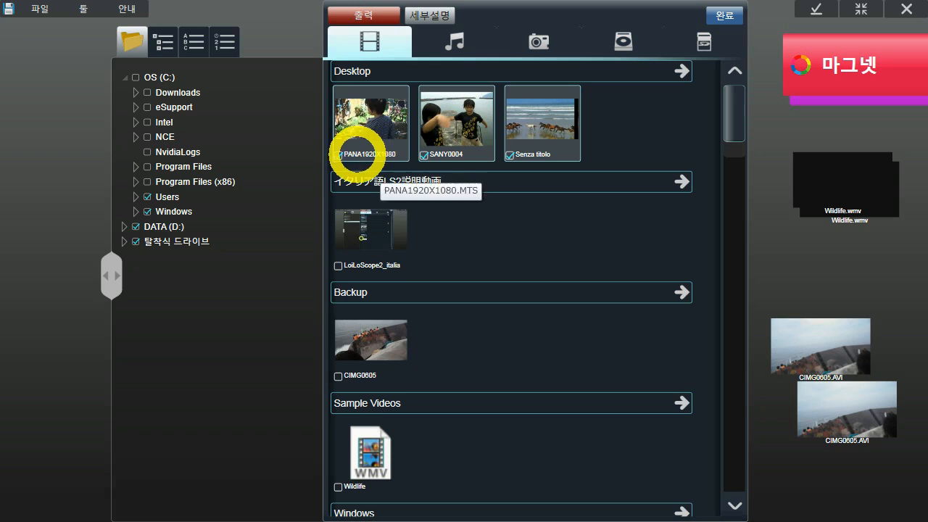
pyautogui.click(634, 137)
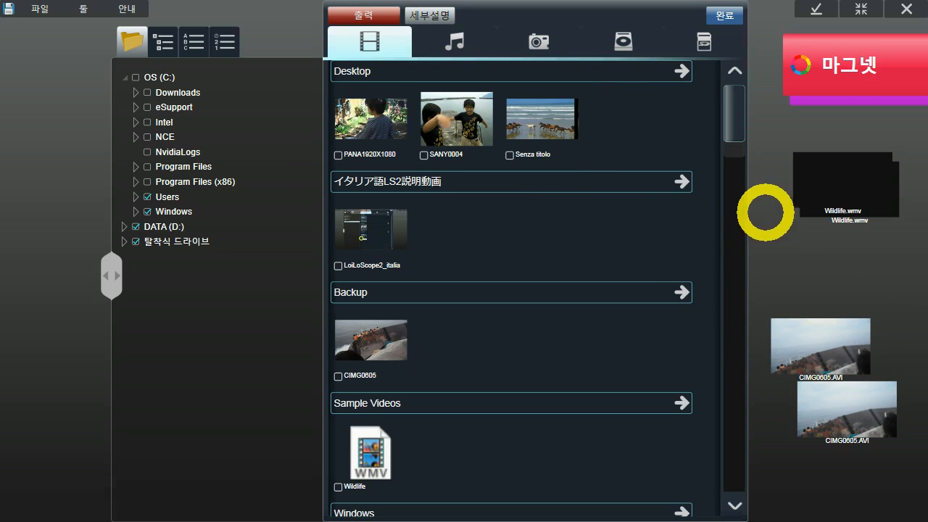
# Place the photos CIMG0082 and CIMG0077 together on the workspace as a magnet and add one CIMG0605 video to it
pyautogui.click(540, 42)
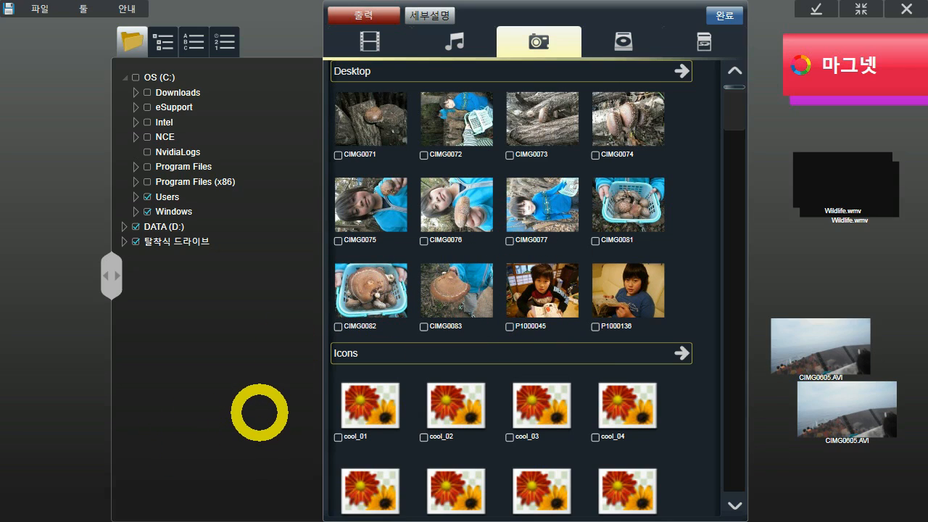
pyautogui.click(337, 327)
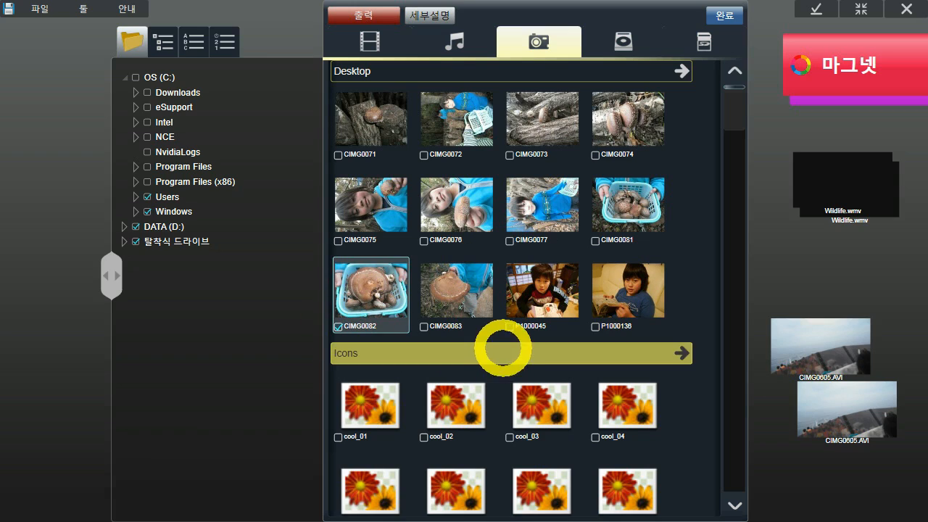
pyautogui.click(511, 240)
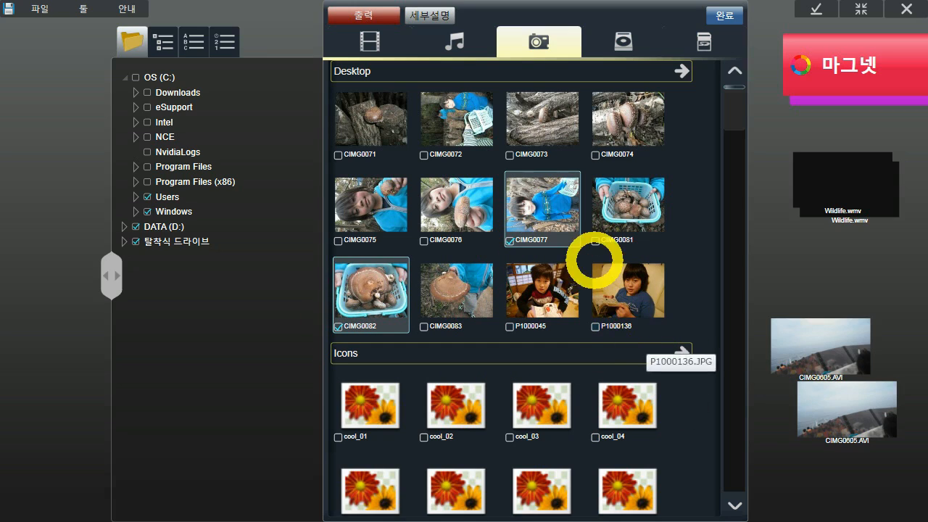
pyautogui.moveTo(528, 207); pyautogui.dragTo(906, 352)
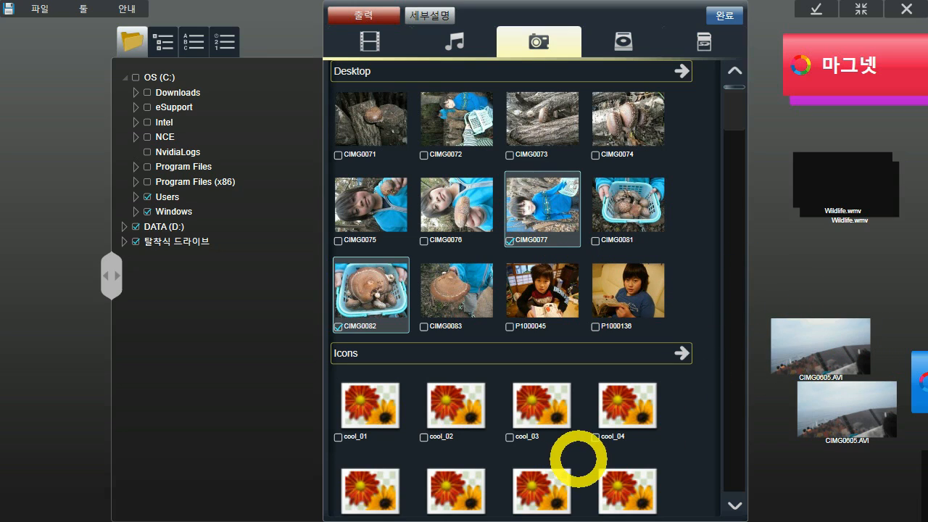
pyautogui.moveTo(839, 483); pyautogui.dragTo(439, 330)
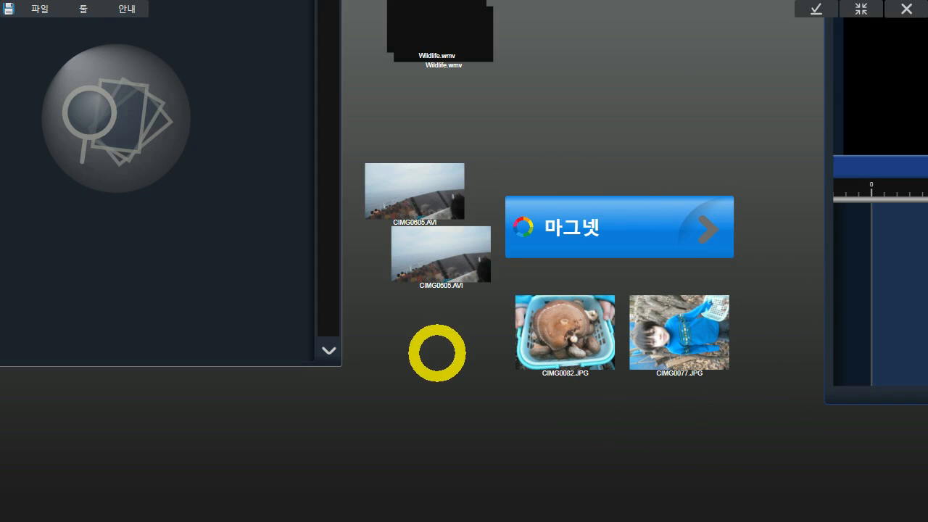
pyautogui.moveTo(422, 266); pyautogui.dragTo(544, 421)
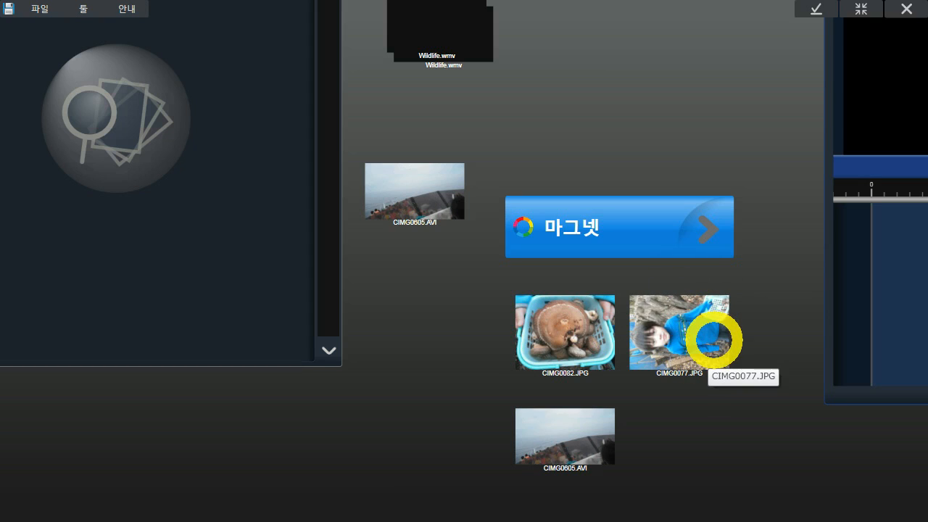
# Collapse the blue magnet's thumbnails, shift the magnet slightly and expand it again
pyautogui.moveTo(717, 231); pyautogui.dragTo(638, 227)
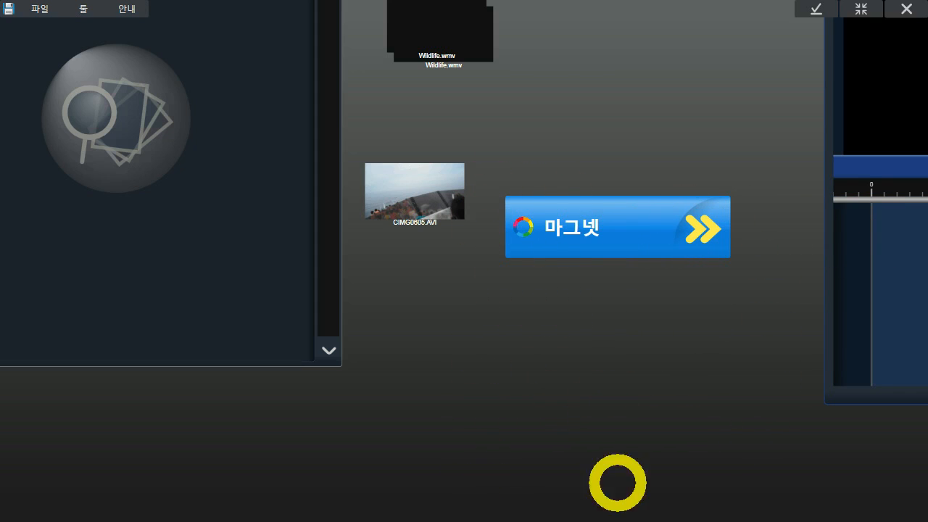
pyautogui.moveTo(608, 217); pyautogui.dragTo(599, 220)
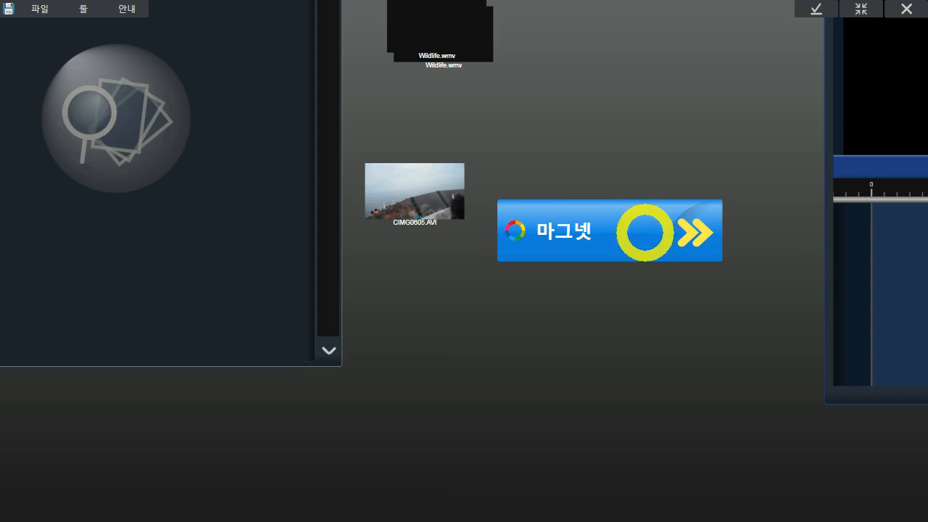
pyautogui.click(720, 227)
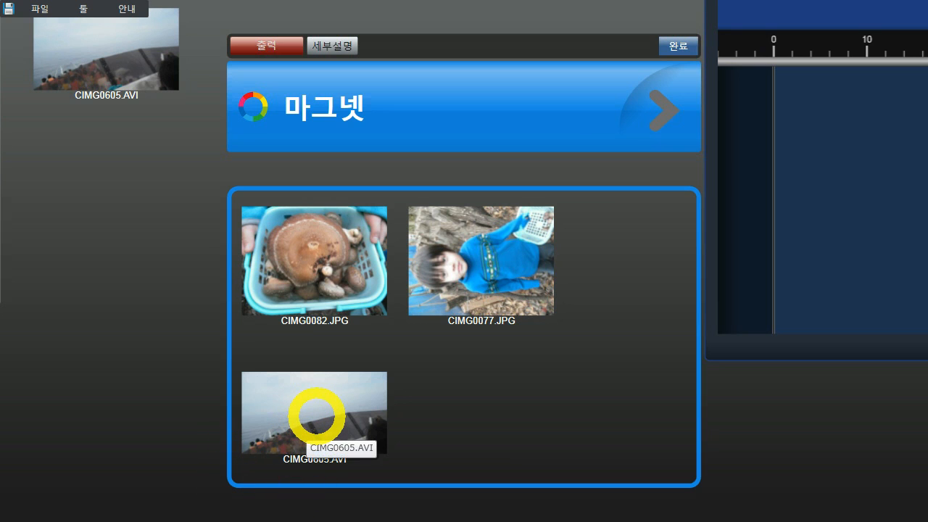
# Play the CIMG0605 video from the blue magnet and close the player
pyautogui.click(314, 414)
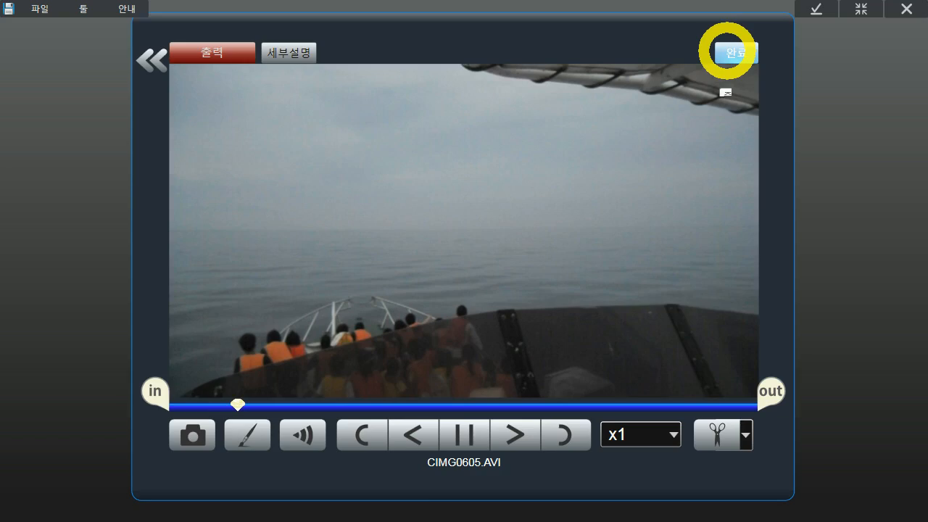
pyautogui.click(731, 48)
pyautogui.click(555, 209)
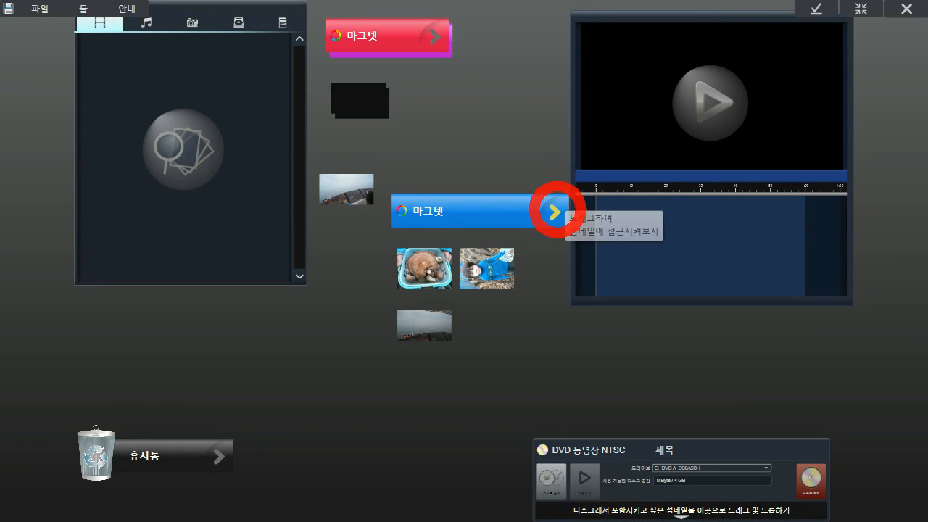
# Pull the photos CIMG0077 and CIMG0082 and the CIMG0605 video out of the blue magnet onto the workspace
pyautogui.moveTo(490, 266); pyautogui.dragTo(442, 138)
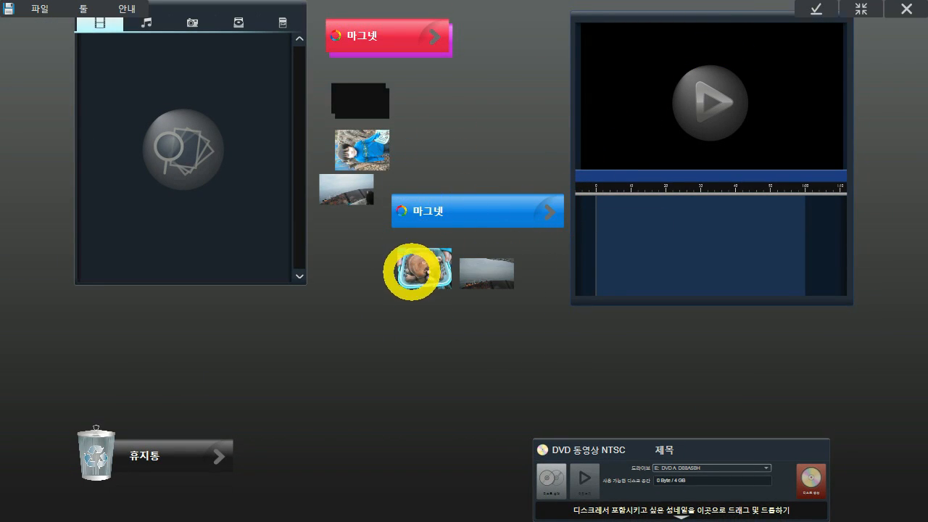
pyautogui.moveTo(414, 267); pyautogui.dragTo(427, 149)
pyautogui.moveTo(419, 276); pyautogui.dragTo(437, 128)
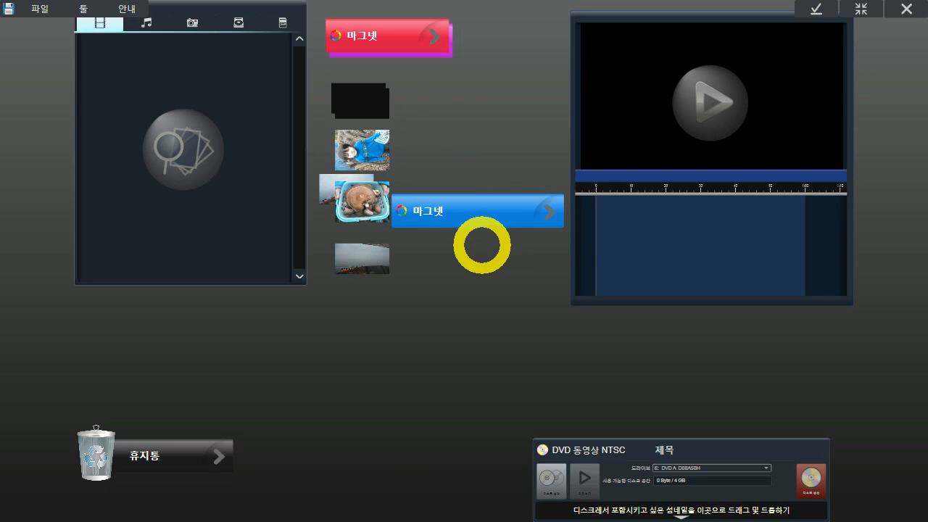
# Delete the empty blue magnet from the workspace
pyautogui.click(479, 213)
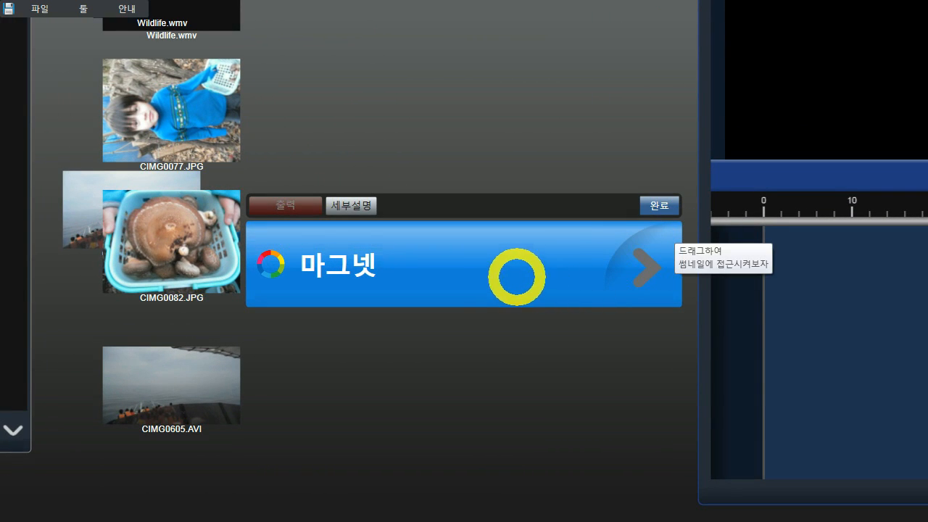
pyautogui.click(452, 267)
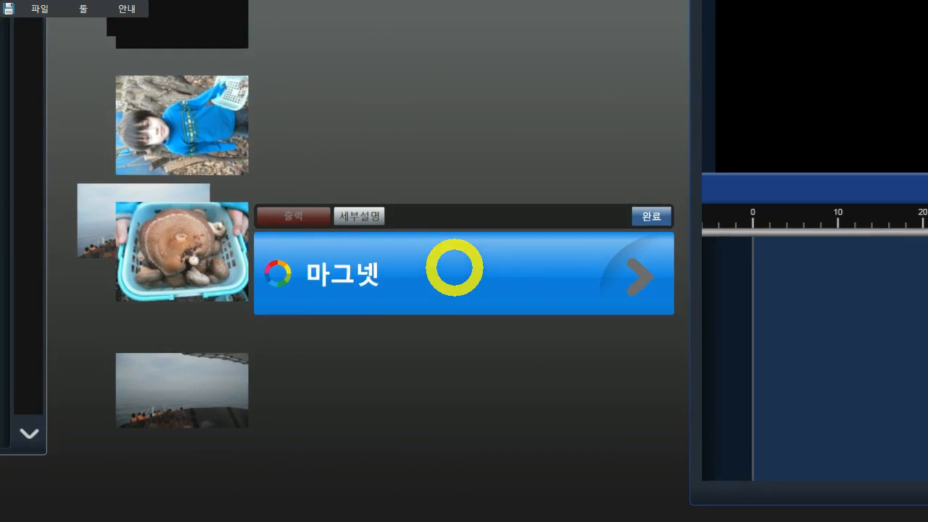
pyautogui.click(362, 221)
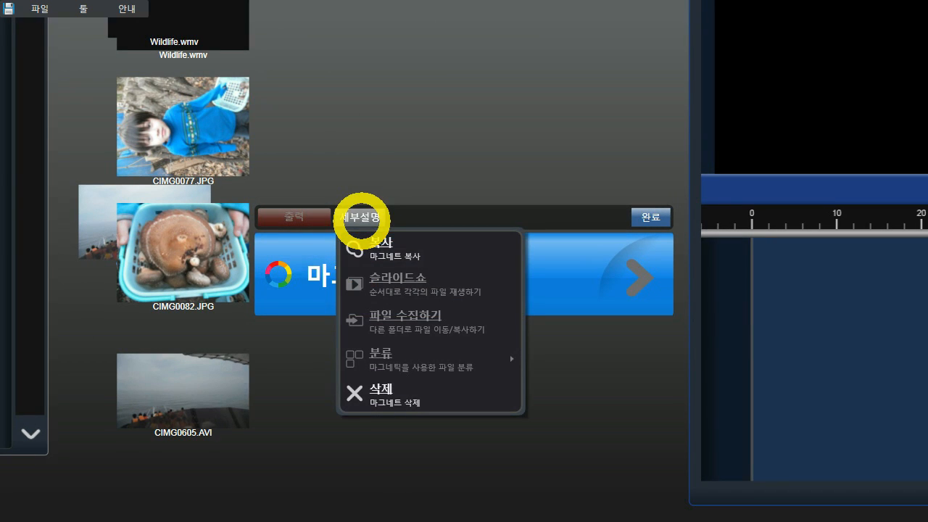
pyautogui.click(374, 387)
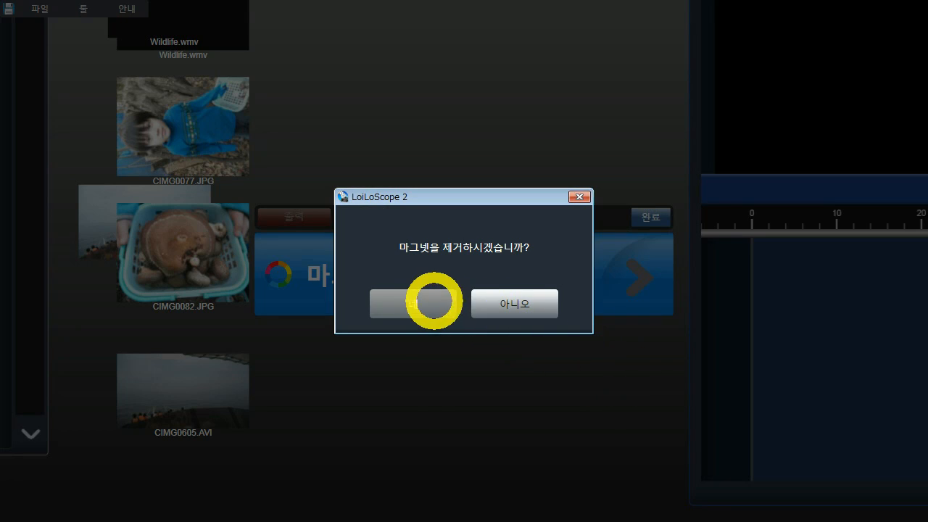
pyautogui.click(432, 296)
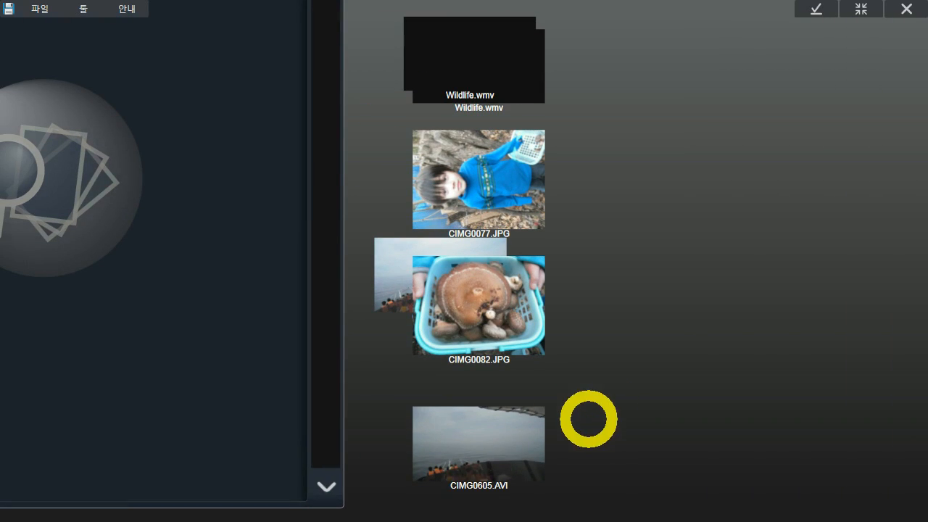
pyautogui.moveTo(502, 436); pyautogui.dragTo(773, 354)
pyautogui.moveTo(535, 334); pyautogui.dragTo(644, 372)
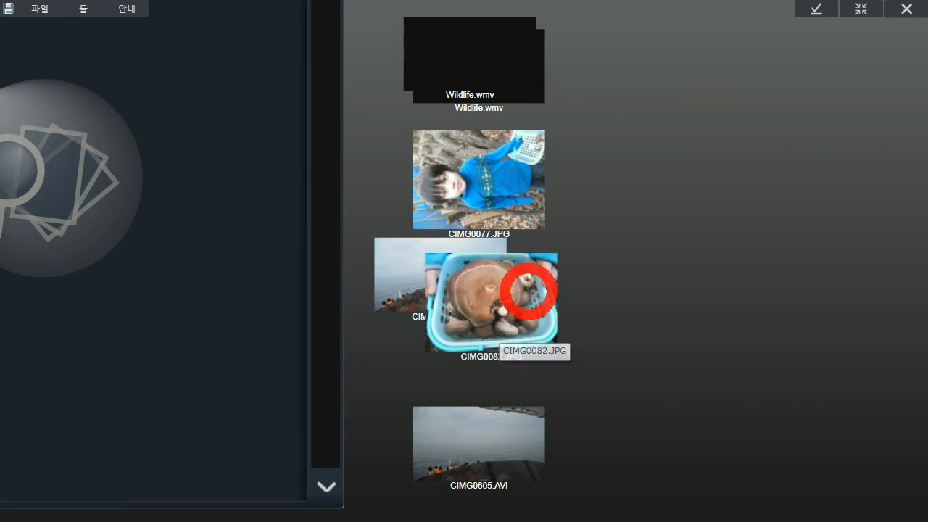
pyautogui.moveTo(528, 296); pyautogui.dragTo(634, 165)
pyautogui.moveTo(447, 54); pyautogui.dragTo(488, 79)
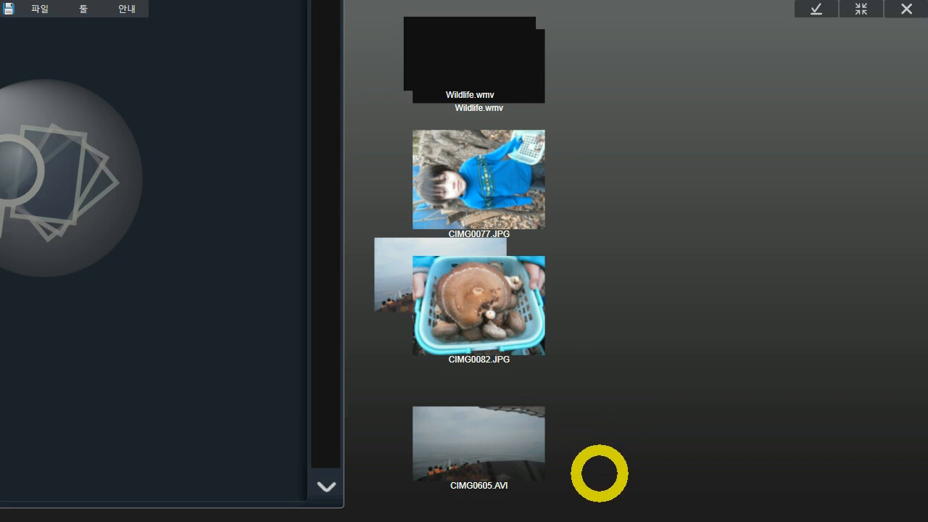
# Send the CIMG0605 video below the CIMG0082 photo to the recycle bin
pyautogui.moveTo(599, 474); pyautogui.dragTo(609, 296)
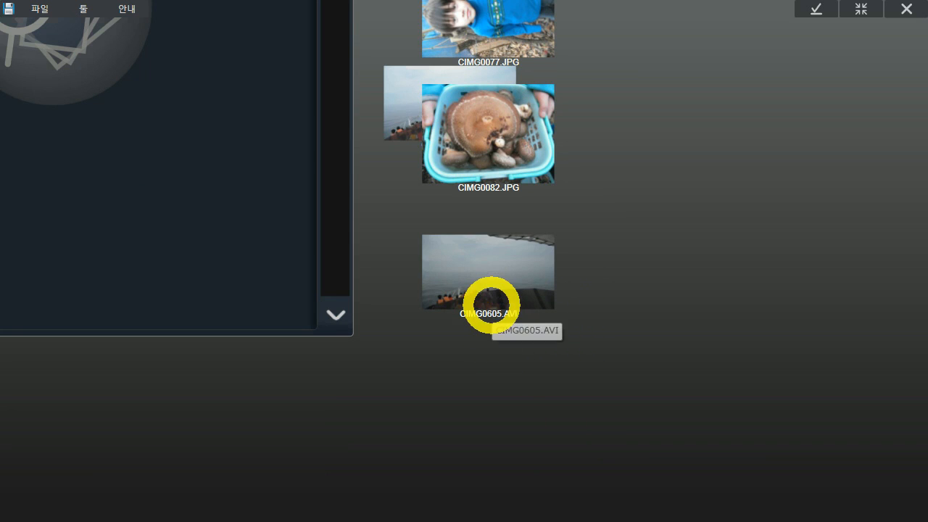
pyautogui.click(492, 275)
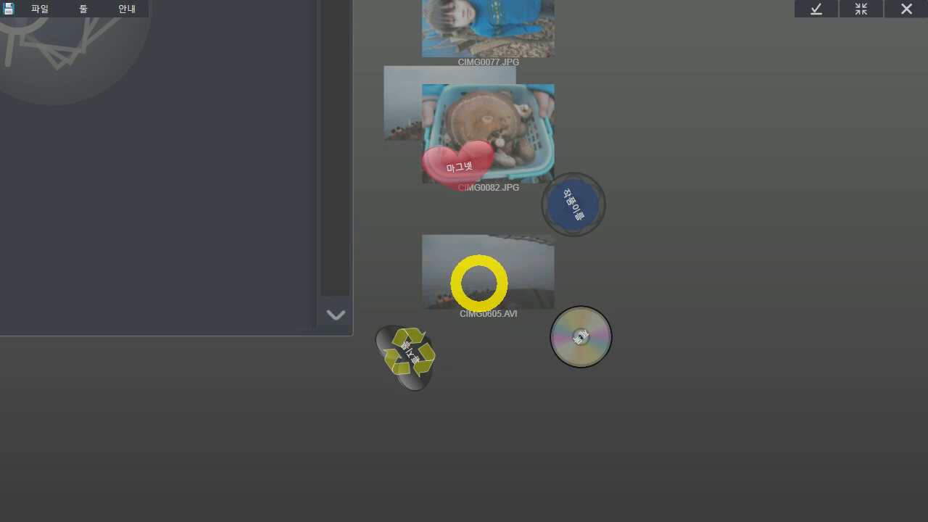
pyautogui.click(413, 354)
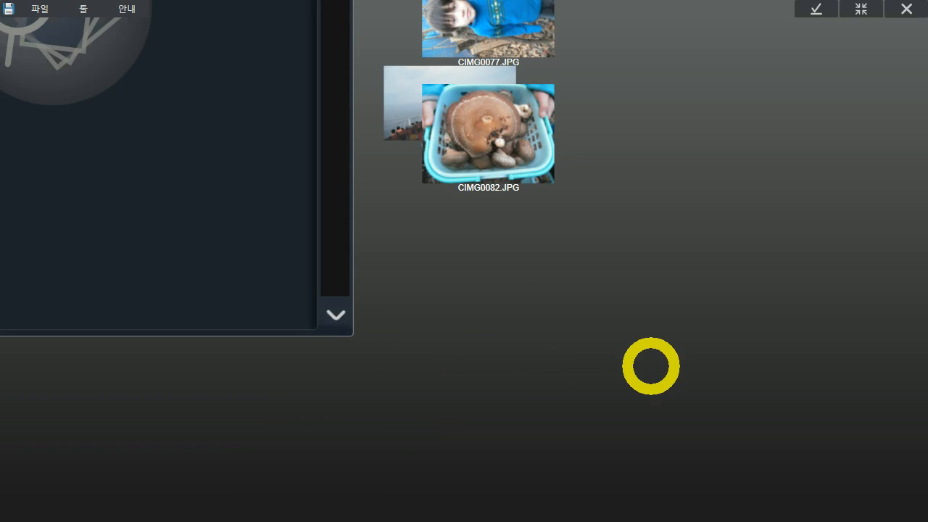
# Send the Wildlife.wmv video covering the CIMG0077 photo to the recycle bin
pyautogui.moveTo(453, 487); pyautogui.dragTo(680, 22)
pyautogui.moveTo(540, 333); pyautogui.dragTo(493, 513)
pyautogui.moveTo(675, 121); pyautogui.dragTo(622, 500)
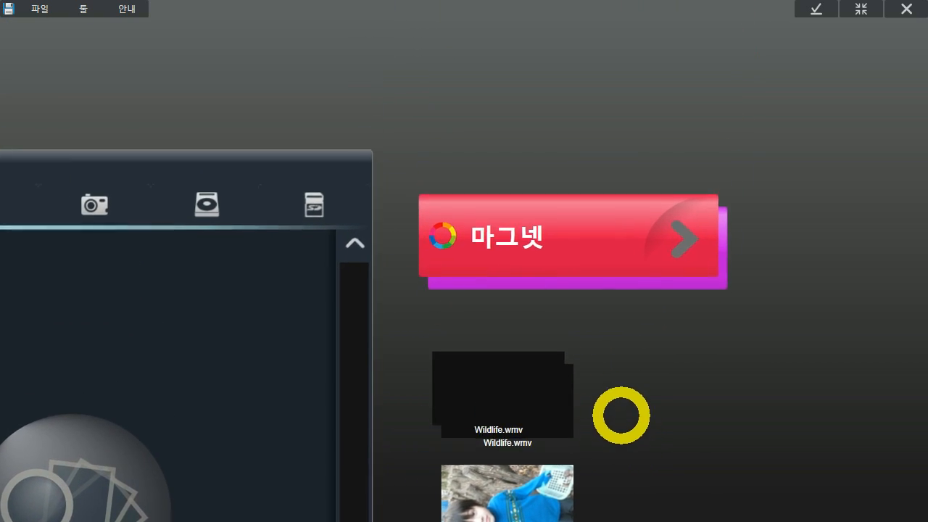
pyautogui.moveTo(637, 389); pyautogui.dragTo(630, 240)
pyautogui.click(503, 244)
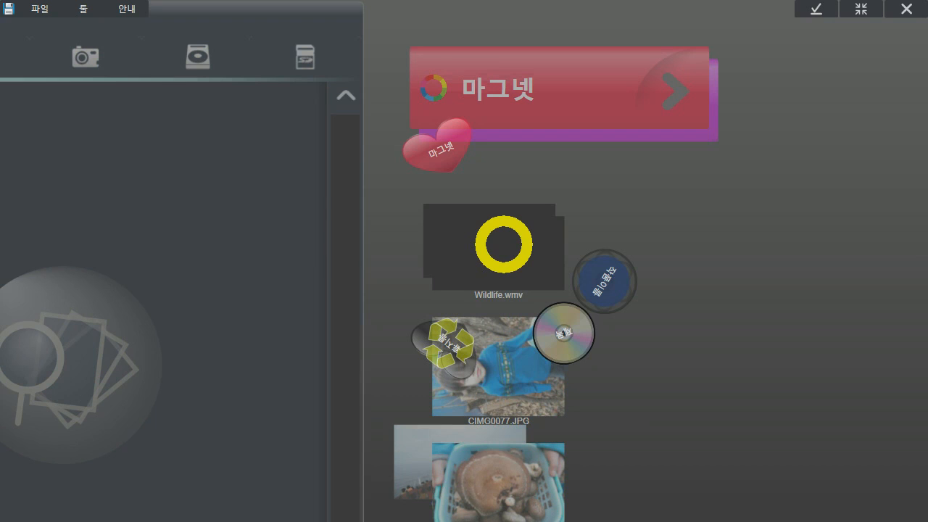
pyautogui.click(445, 345)
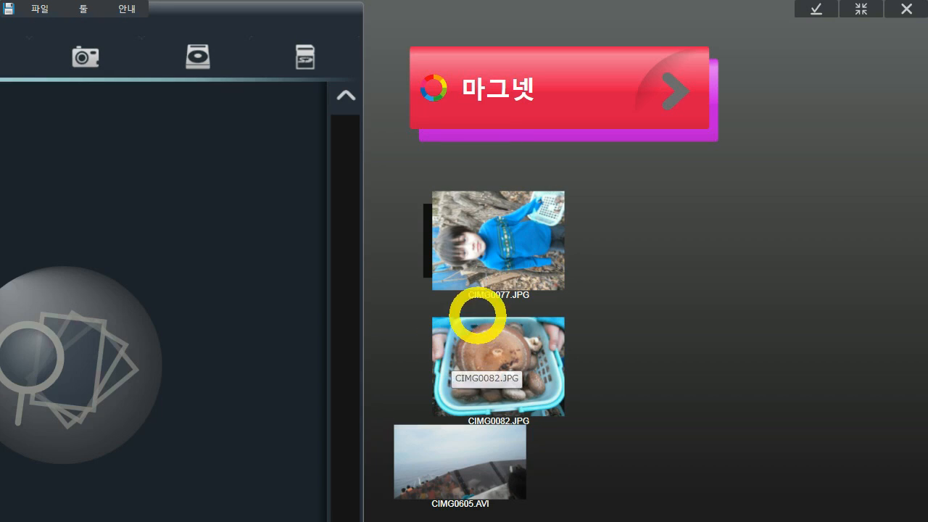
# Delete the purple magnet from the workspace
pyautogui.click(571, 90)
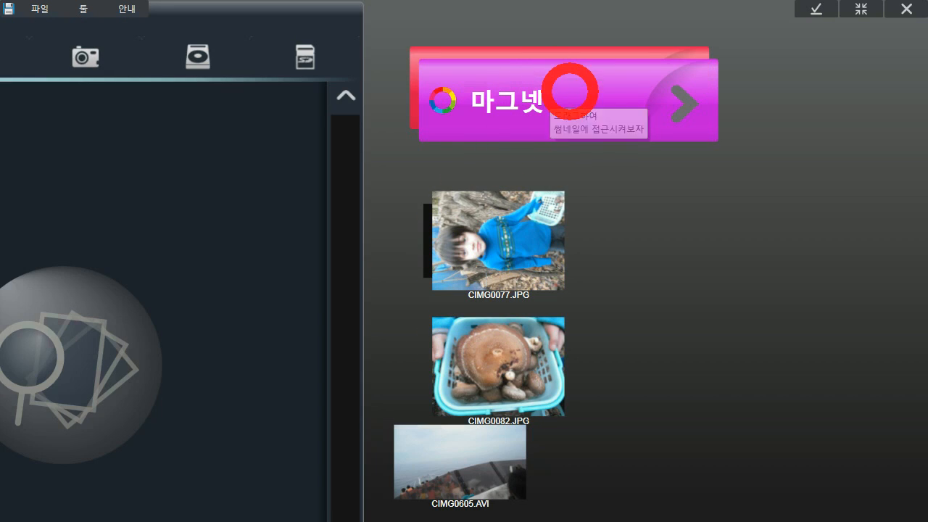
pyautogui.click(413, 48)
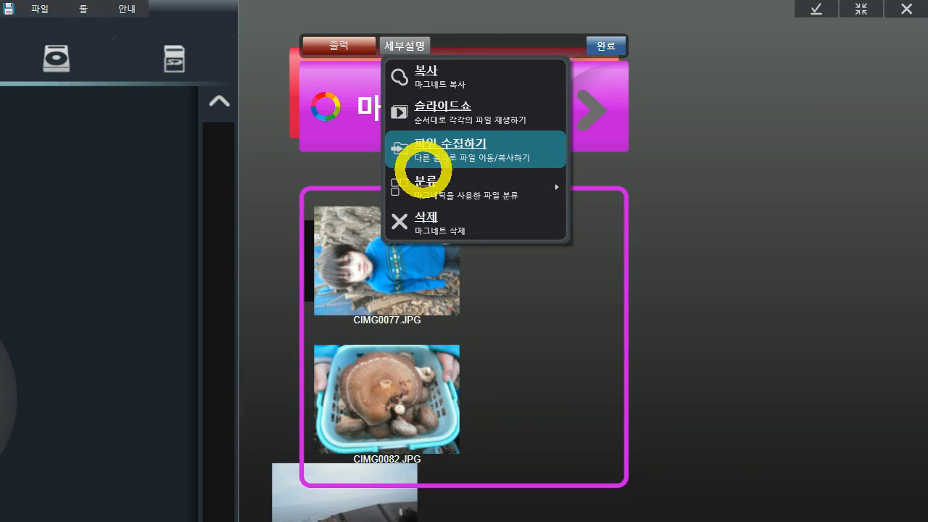
pyautogui.click(419, 220)
pyautogui.click(413, 303)
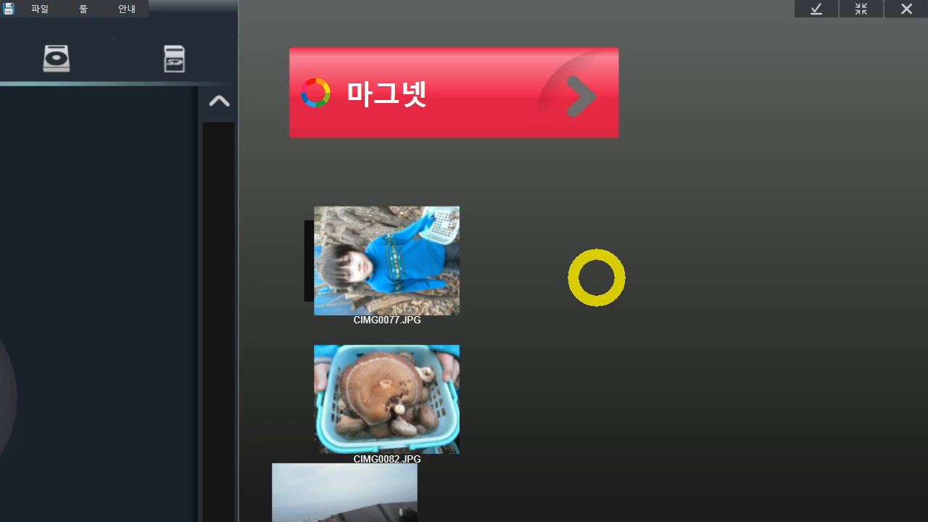
# Delete the red magnet and send the remaining Wildlife.wmv video below it to the recycle bin
pyautogui.click(475, 71)
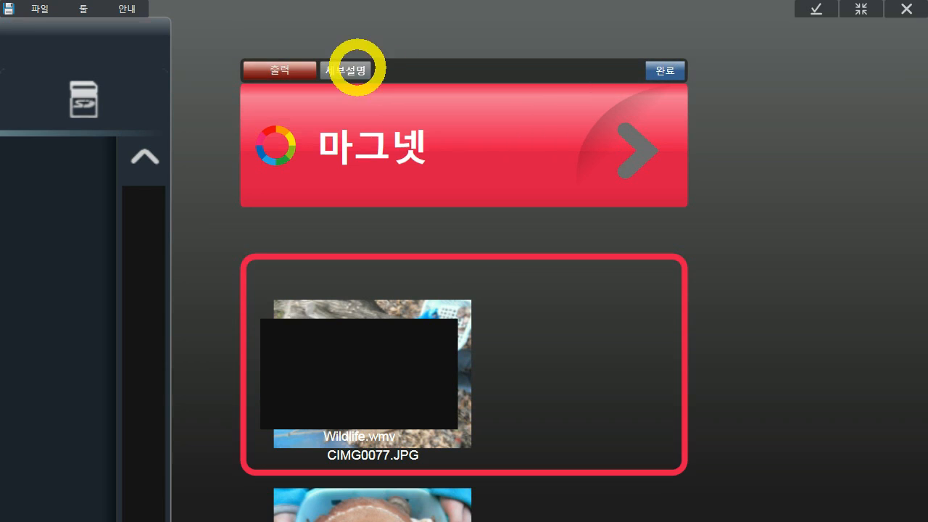
pyautogui.click(346, 71)
pyautogui.click(385, 244)
pyautogui.click(412, 302)
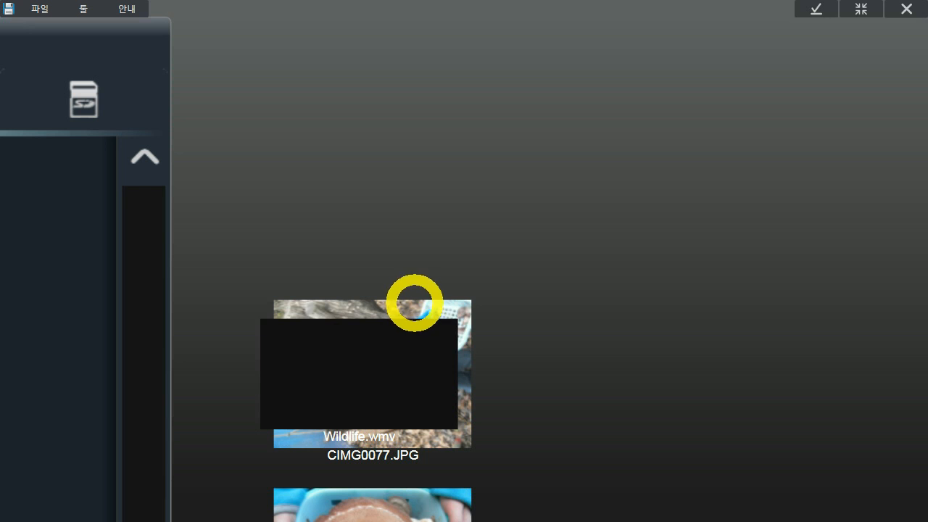
pyautogui.click(385, 357)
pyautogui.click(334, 469)
# Empty the recycle bin of all deleted media
pyautogui.doubleClick(695, 436)
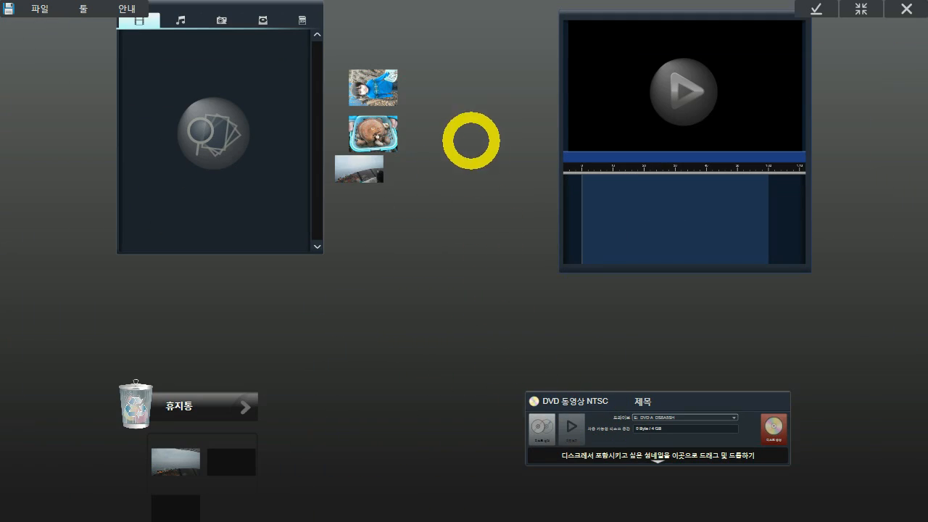
pyautogui.click(410, 278)
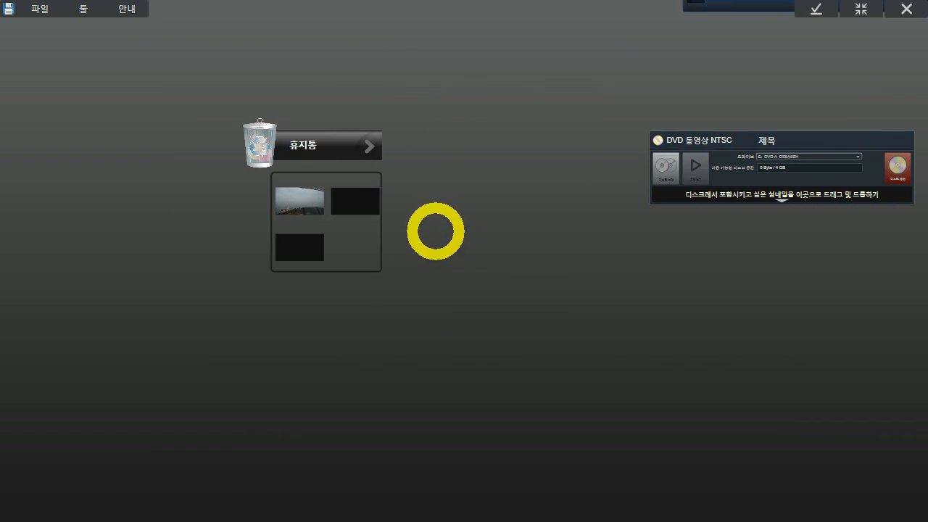
pyautogui.scroll(3, 431, 200)
pyautogui.moveTo(404, 221); pyautogui.dragTo(605, 301)
pyautogui.scroll(2, 604, 302)
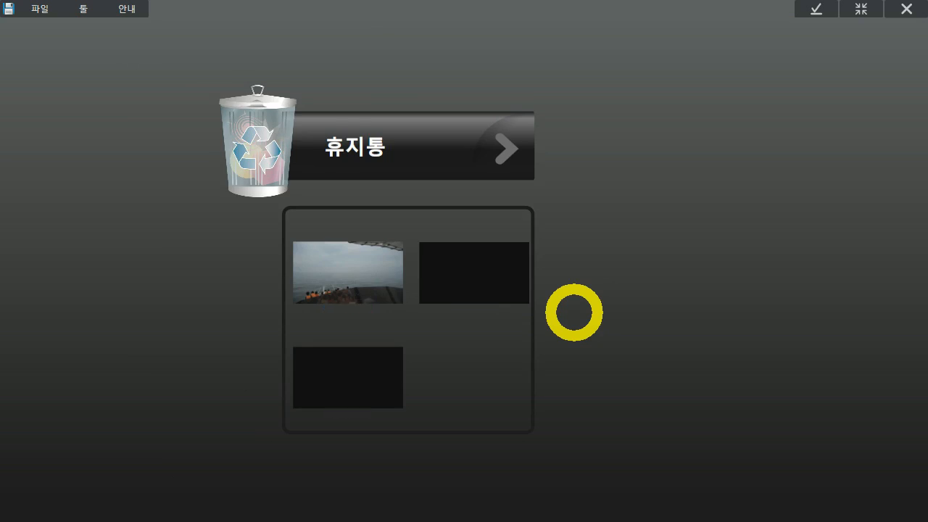
pyautogui.click(714, 311)
pyautogui.click(369, 93)
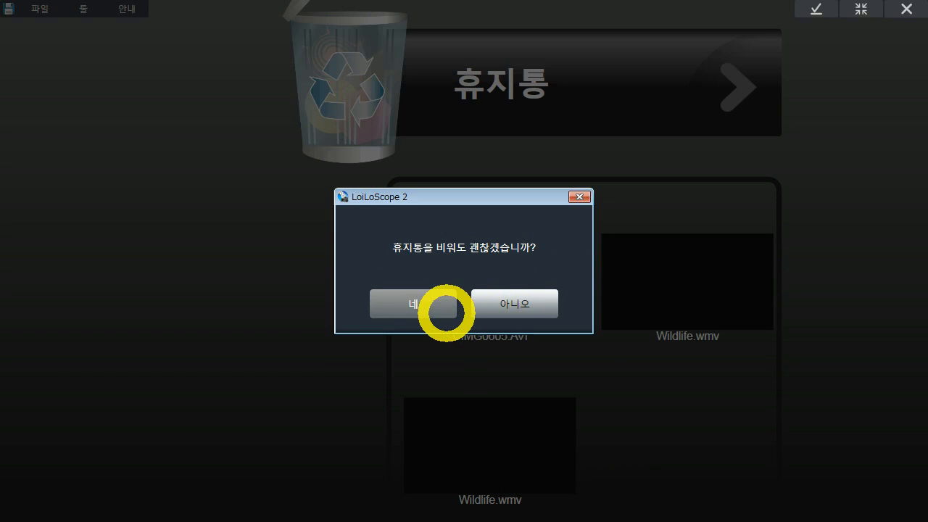
pyautogui.click(442, 309)
# Place CIMG0082, CIMG0605 and CIMG0077 on the timeline in that order, stepped downward with slightly overlapping ends
pyautogui.moveTo(839, 226); pyautogui.dragTo(770, 271)
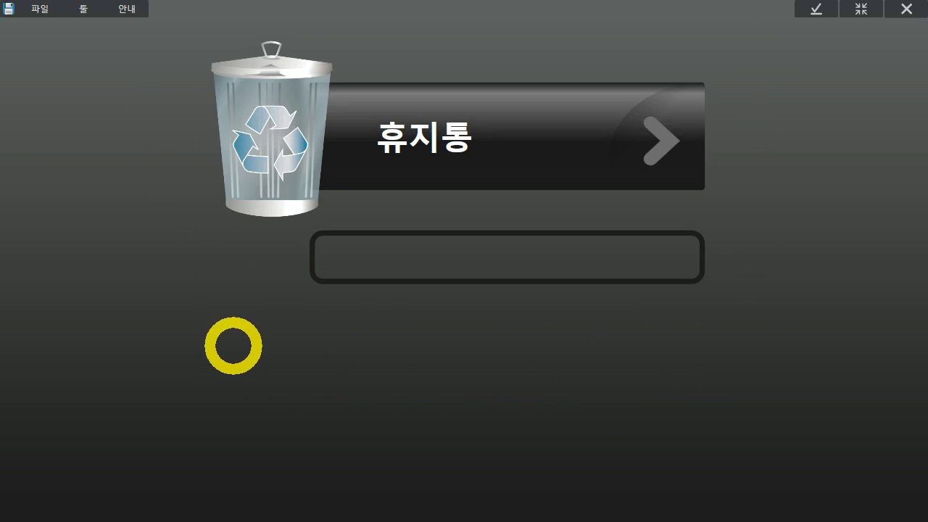
pyautogui.moveTo(839, 102); pyautogui.dragTo(746, 214)
pyautogui.moveTo(751, 153); pyautogui.dragTo(597, 379)
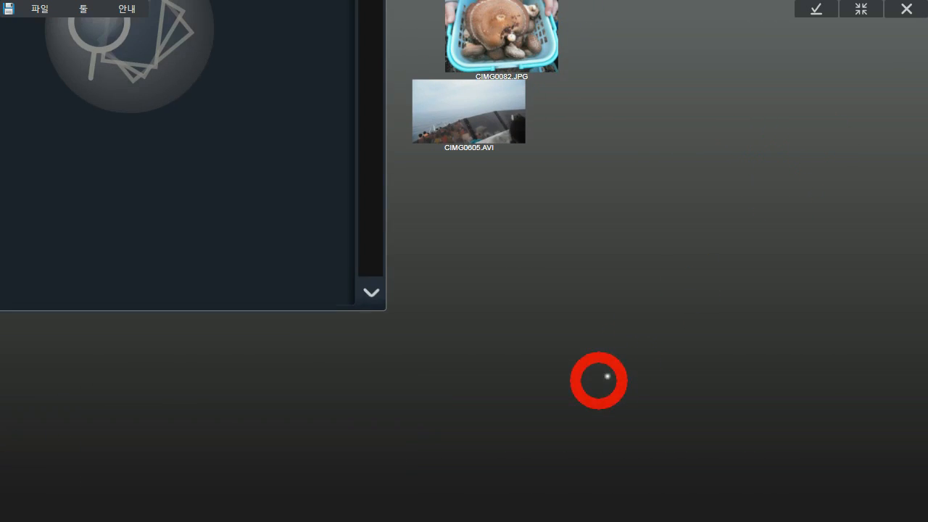
pyautogui.moveTo(829, 135); pyautogui.dragTo(670, 208)
pyautogui.moveTo(567, 159); pyautogui.dragTo(397, 203)
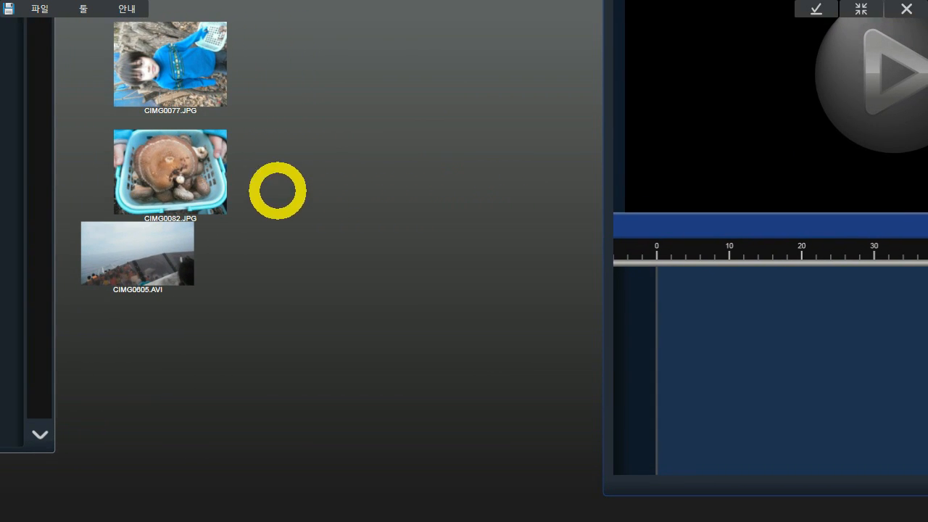
pyautogui.moveTo(135, 253); pyautogui.dragTo(735, 340)
pyautogui.moveTo(630, 306); pyautogui.dragTo(658, 302)
pyautogui.moveTo(210, 98); pyautogui.dragTo(833, 369)
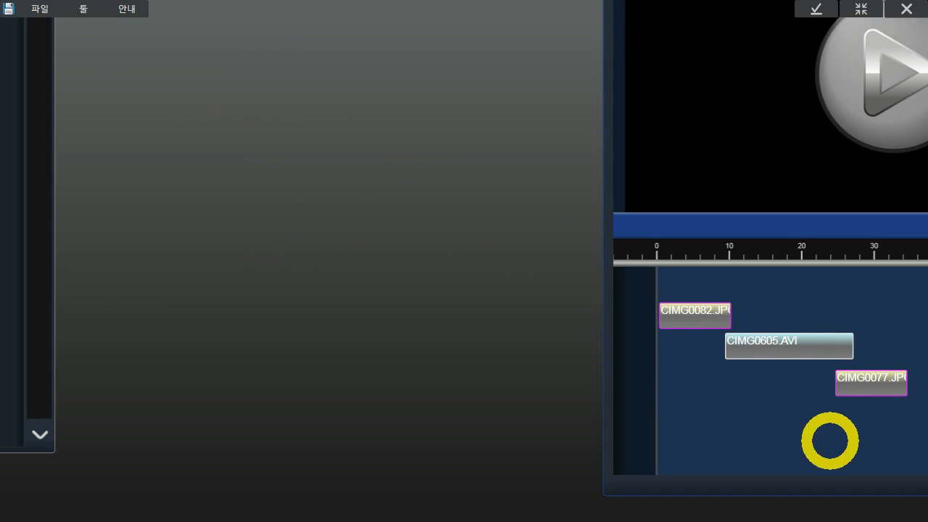
# Open the timeline for editing, set its out point just after the CIMG0077 clip, and shift that clip up toward CIMG0605
pyautogui.click(926, 427)
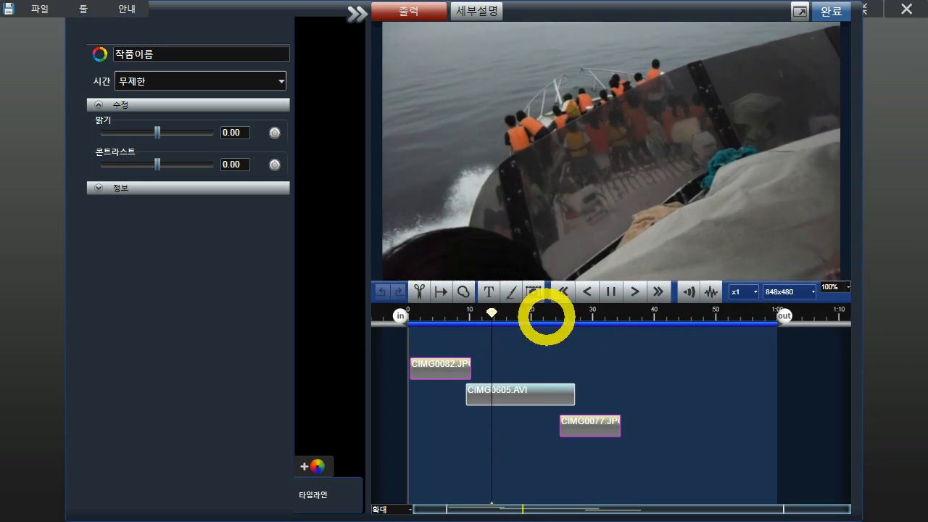
pyautogui.moveTo(782, 316); pyautogui.dragTo(624, 311)
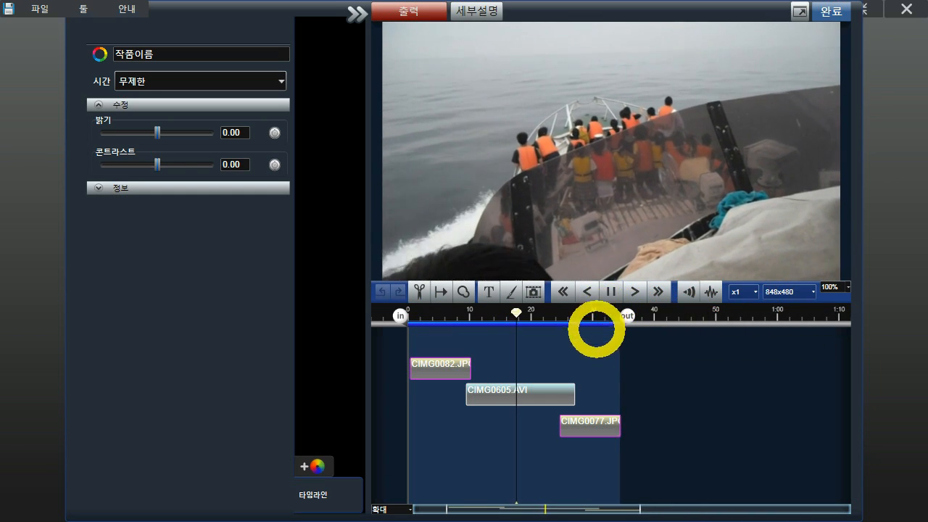
pyautogui.moveTo(594, 424); pyautogui.dragTo(594, 415)
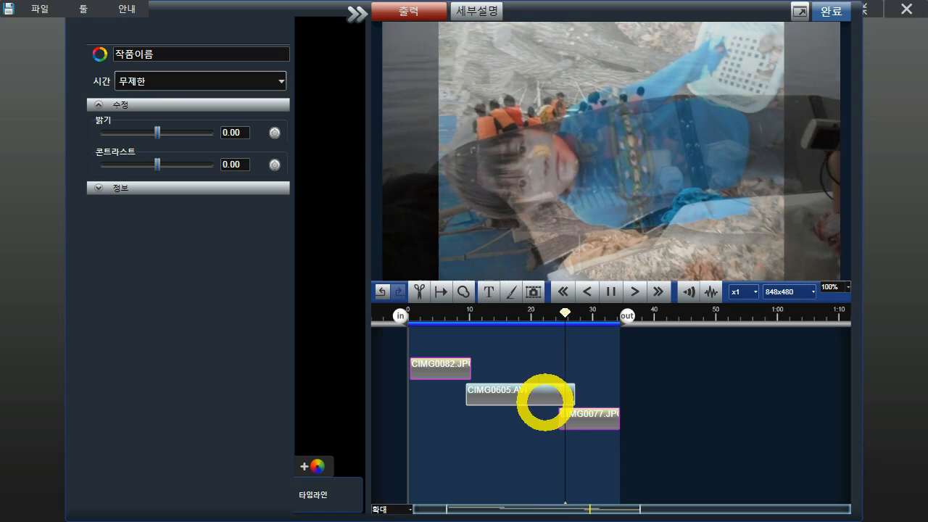
# Trim the end of the CIMG0605 clip back to about 25 seconds on the timeline
pyautogui.moveTo(508, 459); pyautogui.dragTo(558, 462)
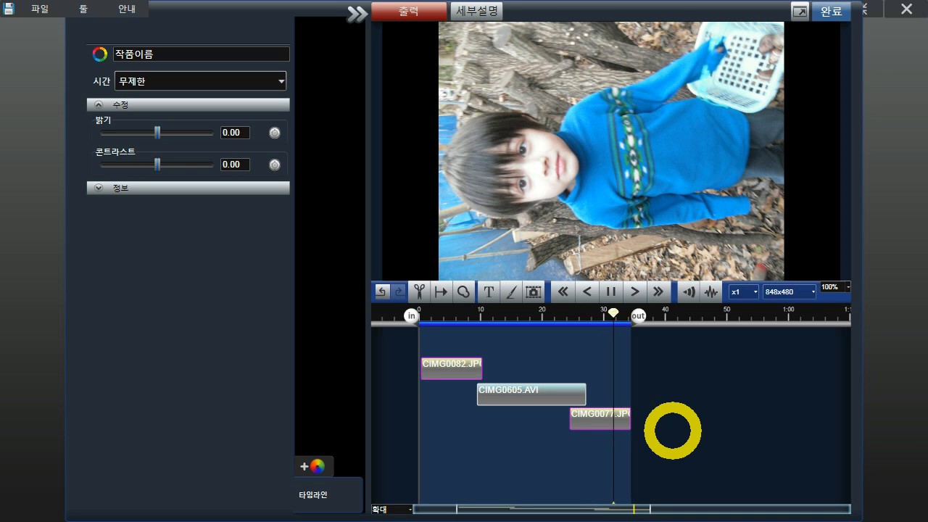
pyautogui.scroll(2, 673, 430)
pyautogui.moveTo(496, 464); pyautogui.dragTo(640, 456)
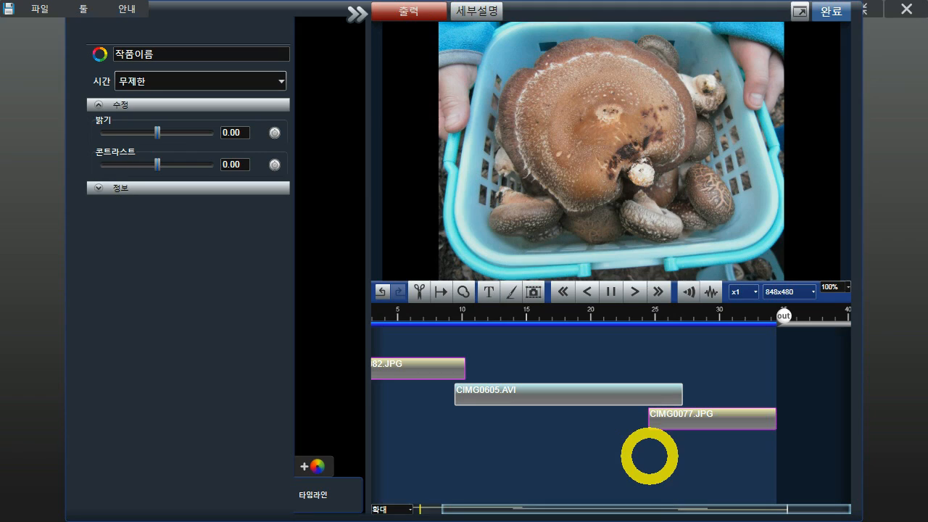
pyautogui.scroll(1, 648, 456)
pyautogui.moveTo(534, 447); pyautogui.dragTo(575, 450)
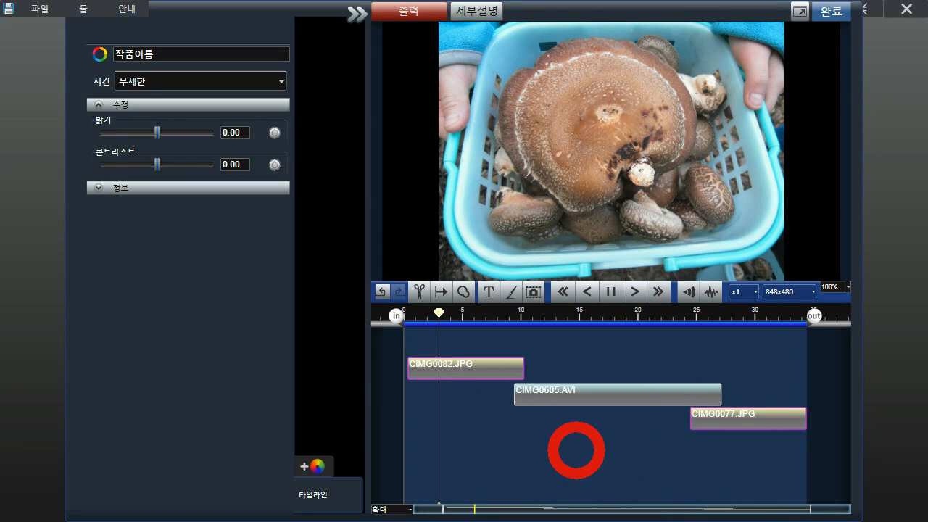
pyautogui.scroll(1, 576, 450)
pyautogui.moveTo(576, 447); pyautogui.dragTo(582, 450)
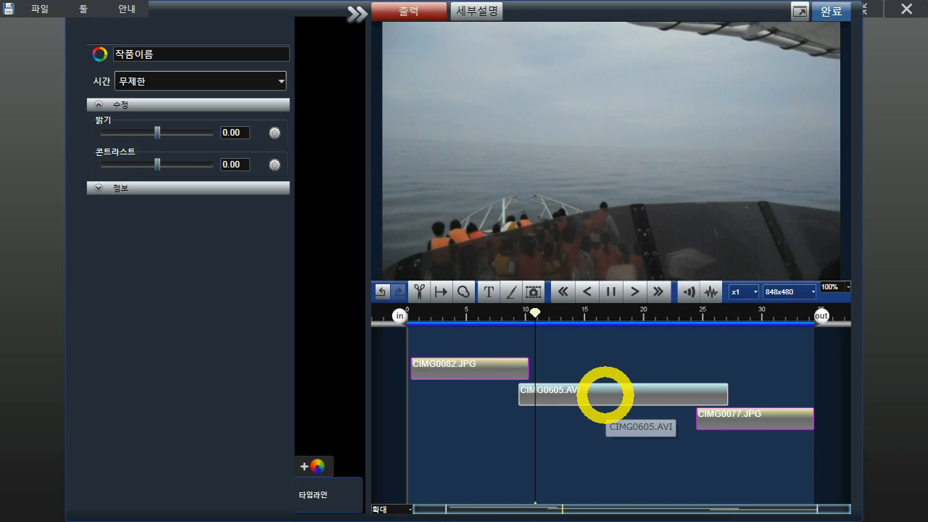
pyautogui.click(601, 394)
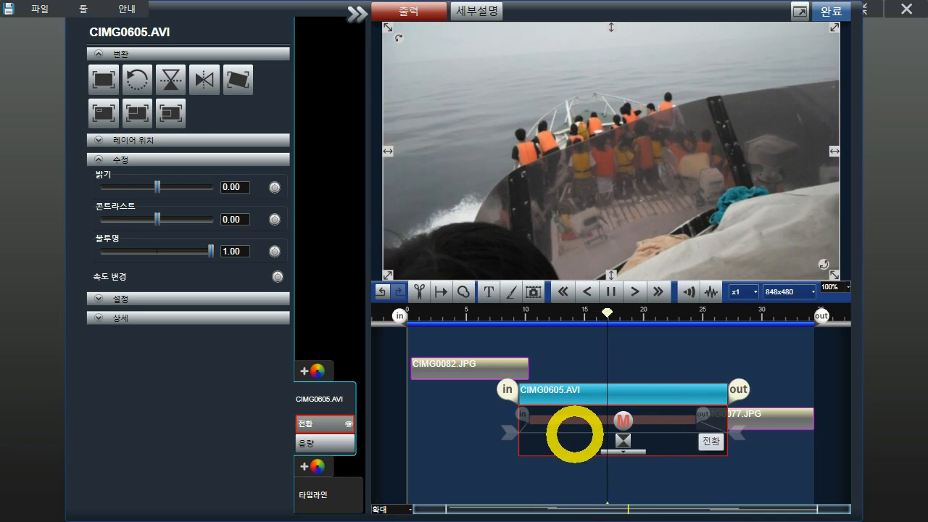
pyautogui.click(498, 389)
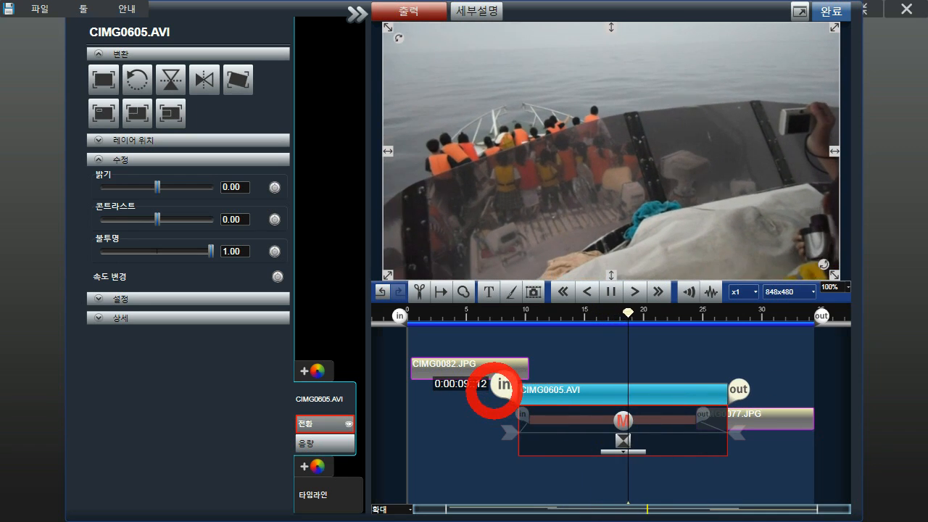
pyautogui.moveTo(729, 384); pyautogui.dragTo(714, 387)
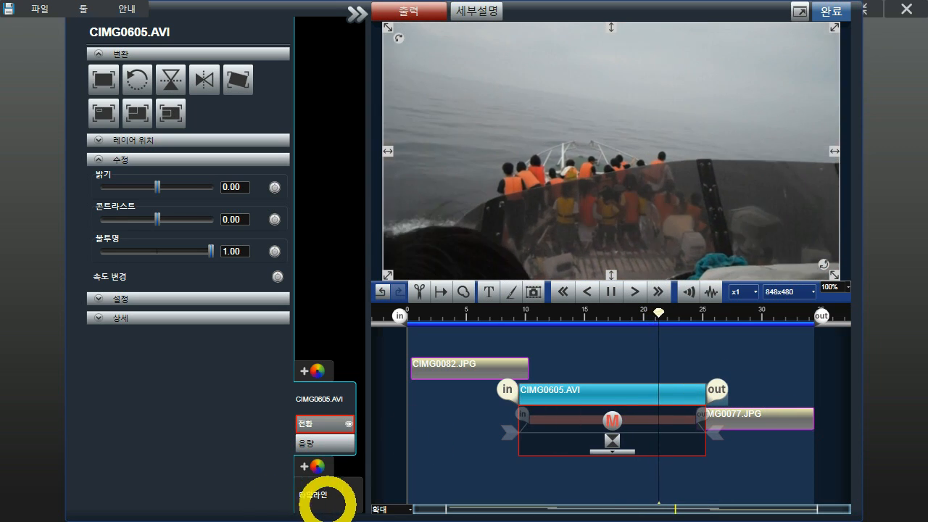
# Move the CIMG0082 clip to the timeline's start and trim its end to where CIMG0605 begins
pyautogui.moveTo(460, 364); pyautogui.dragTo(456, 365)
pyautogui.click(453, 367)
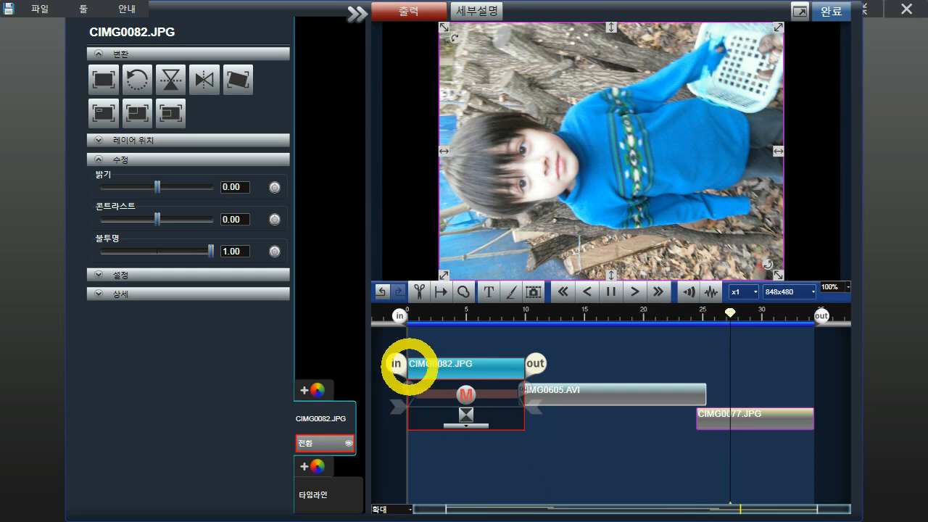
pyautogui.moveTo(537, 358); pyautogui.dragTo(529, 358)
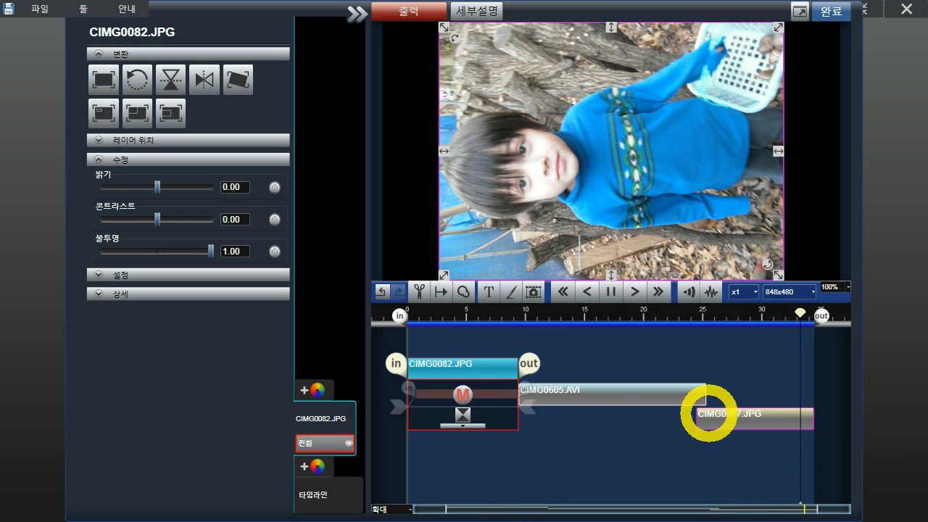
# Trim the end of the CIMG0077 clip to about 33 seconds and pull the timeline's out point back to match
pyautogui.click(729, 413)
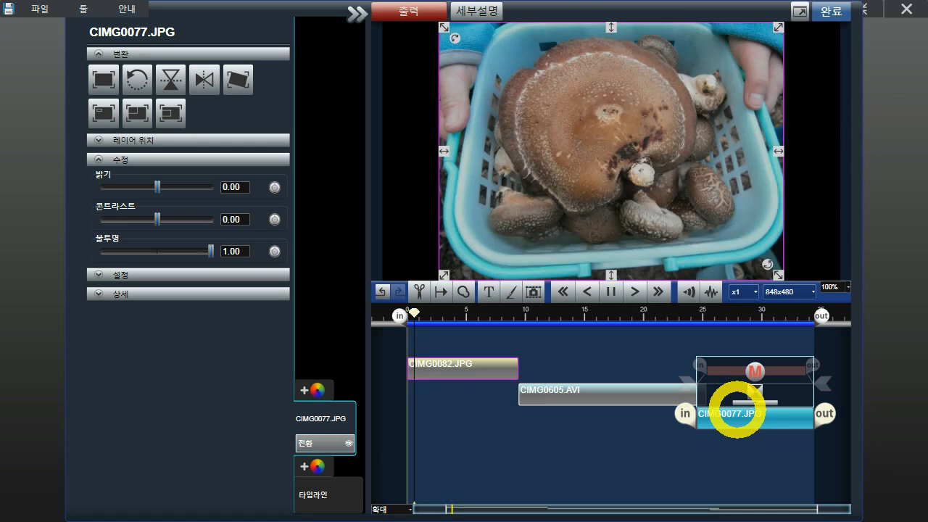
pyautogui.moveTo(825, 407); pyautogui.dragTo(808, 407)
pyautogui.moveTo(822, 316); pyautogui.dragTo(798, 316)
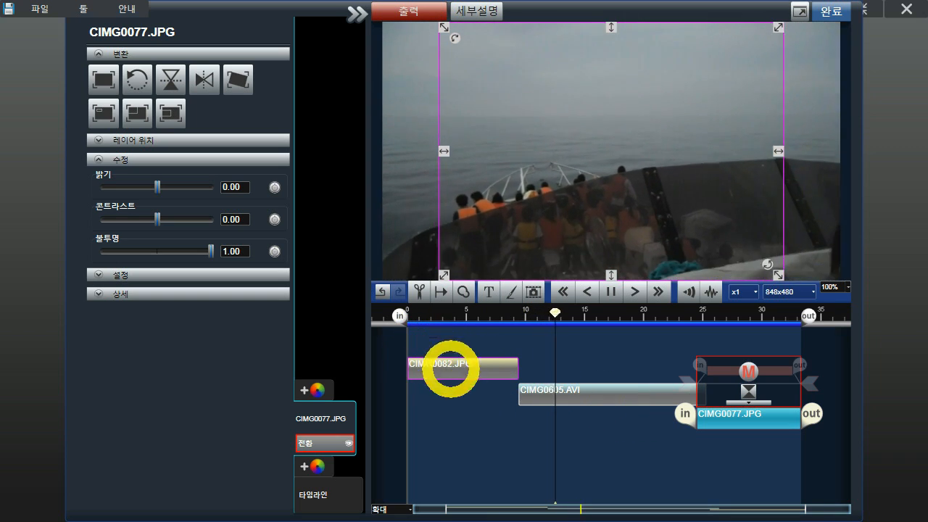
# Rearrange the clips so CIMG0605 starts at 0 seconds and CIMG0082 sits below it from about 13.5 seconds, and play from near the start
pyautogui.moveTo(587, 392); pyautogui.dragTo(582, 345)
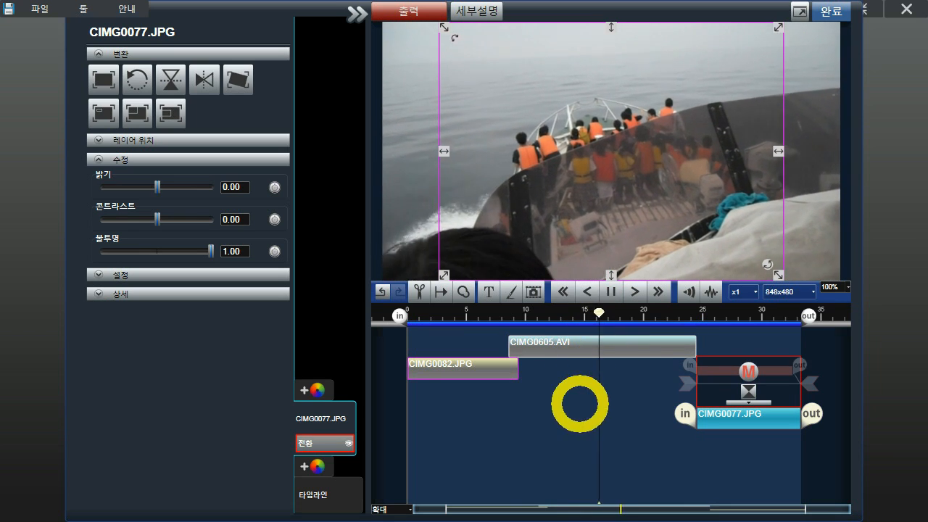
pyautogui.click(605, 311)
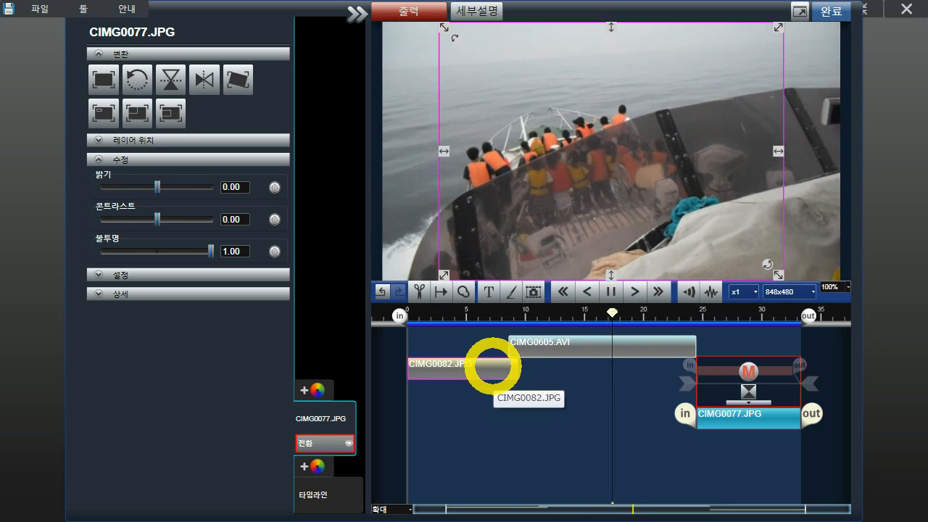
pyautogui.moveTo(489, 365); pyautogui.dragTo(558, 394)
pyautogui.moveTo(590, 337); pyautogui.dragTo(480, 356)
pyautogui.moveTo(534, 398); pyautogui.dragTo(619, 386)
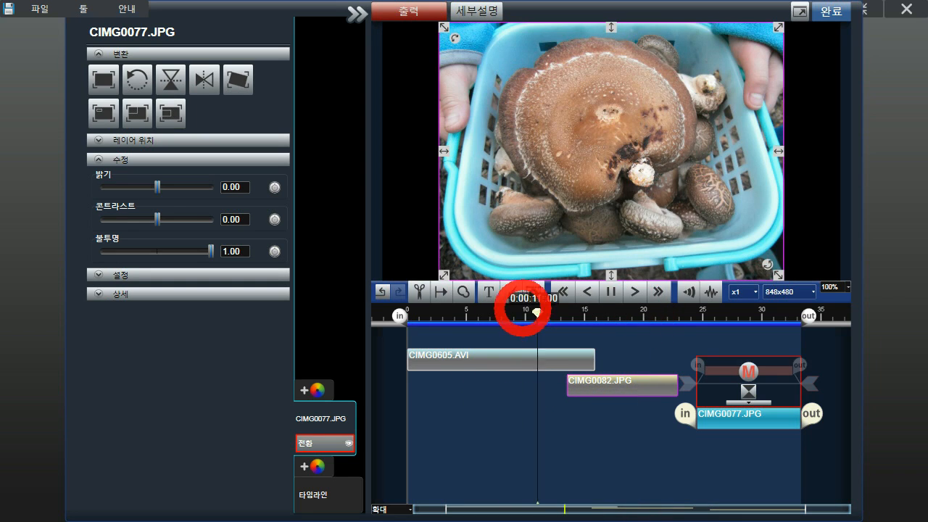
pyautogui.moveTo(537, 312); pyautogui.dragTo(432, 312)
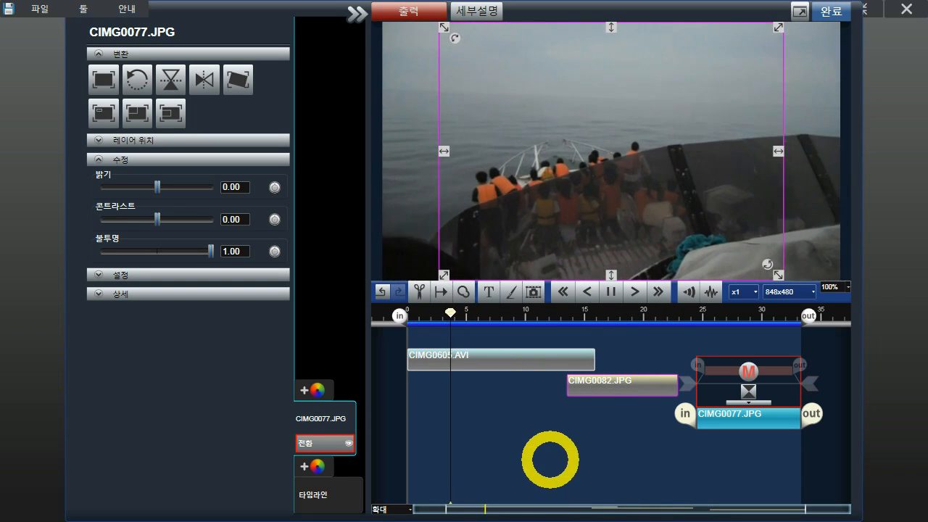
pyautogui.click(731, 416)
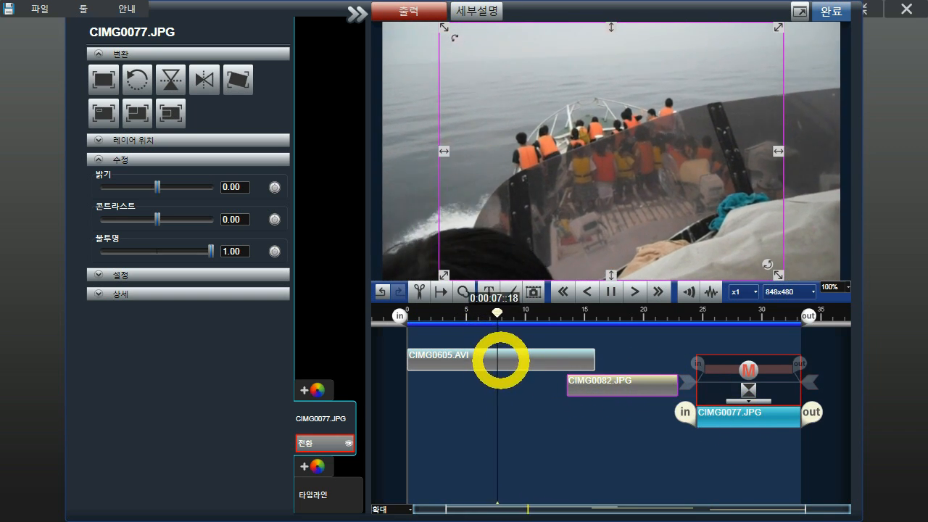
# Rearrange the clips in descending rows: CIMG0082 from 0 seconds, CIMG0605 from about 8.5 seconds, and CIMG0077 from about 23 seconds
pyautogui.moveTo(500, 358); pyautogui.dragTo(605, 357)
pyautogui.moveTo(623, 389); pyautogui.dragTo(468, 387)
pyautogui.moveTo(576, 370); pyautogui.dragTo(573, 408)
pyautogui.moveTo(709, 409); pyautogui.dragTo(697, 437)
pyautogui.click(696, 467)
pyautogui.click(758, 435)
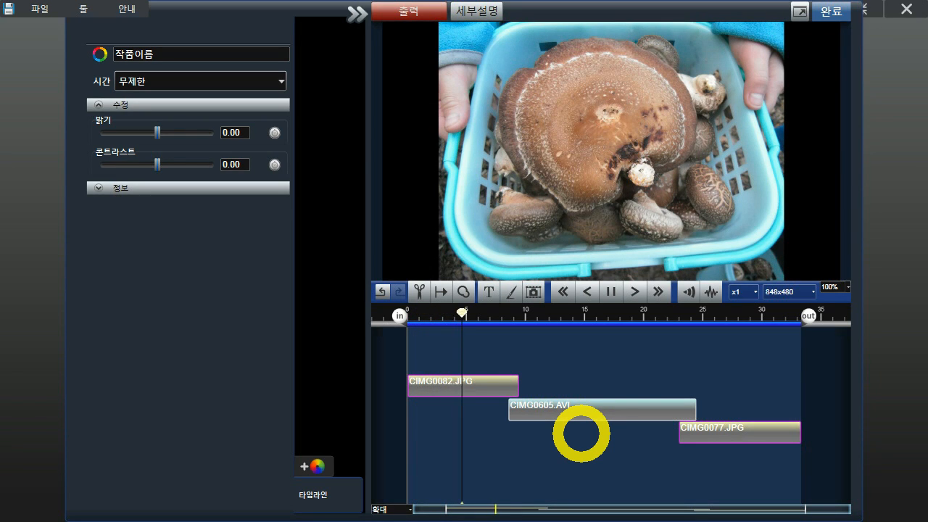
pyautogui.moveTo(589, 408); pyautogui.dragTo(593, 418)
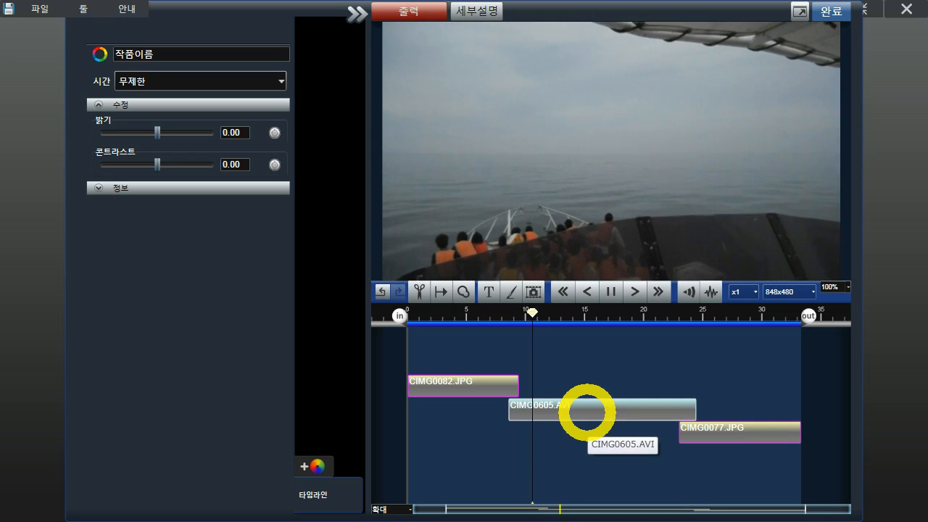
# Cut the CIMG0605 clip at about 21.5 seconds with the scissors tool
pyautogui.click(591, 411)
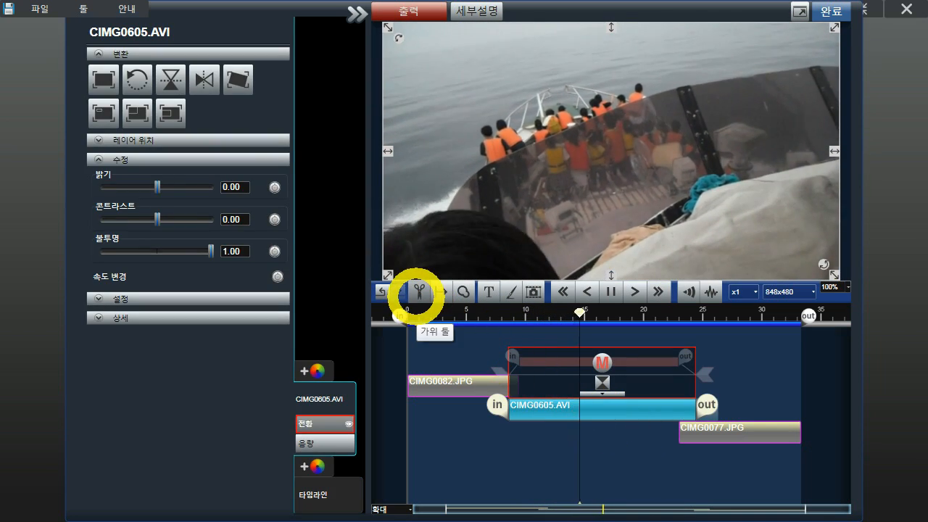
pyautogui.click(419, 291)
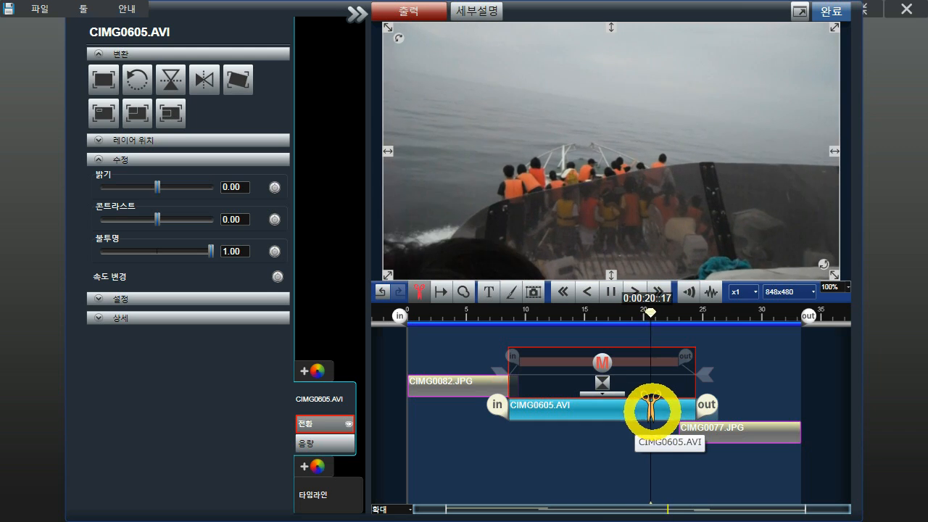
pyautogui.click(655, 407)
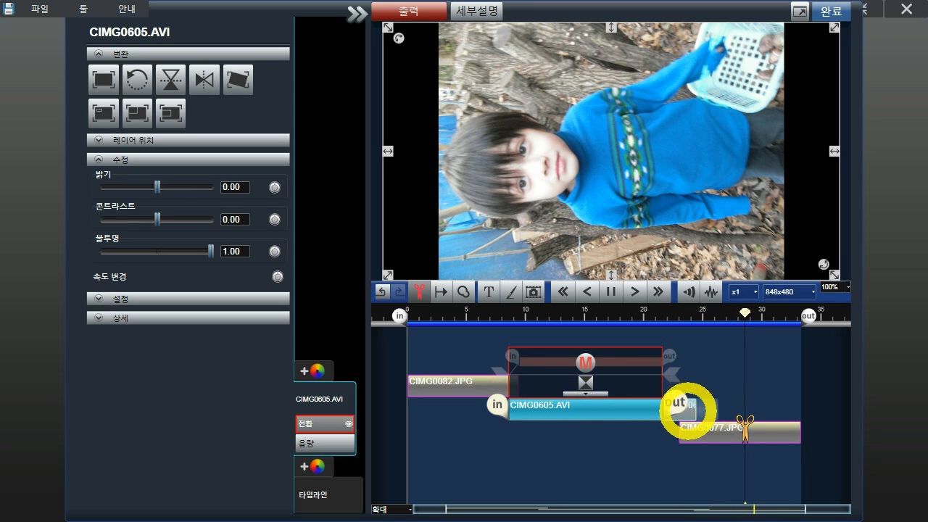
# Delete the short end piece cut from CIMG0605 and turn off the scissors tool
pyautogui.click(685, 411)
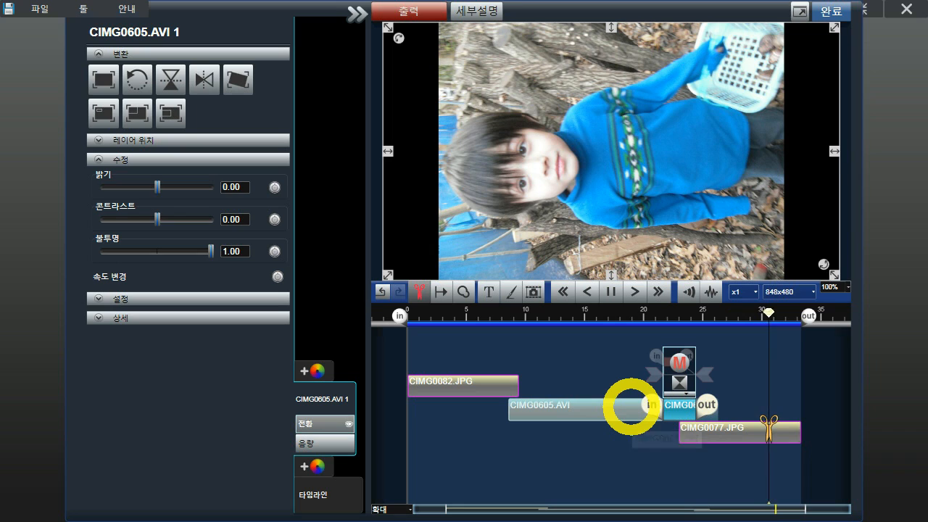
pyautogui.click(631, 406)
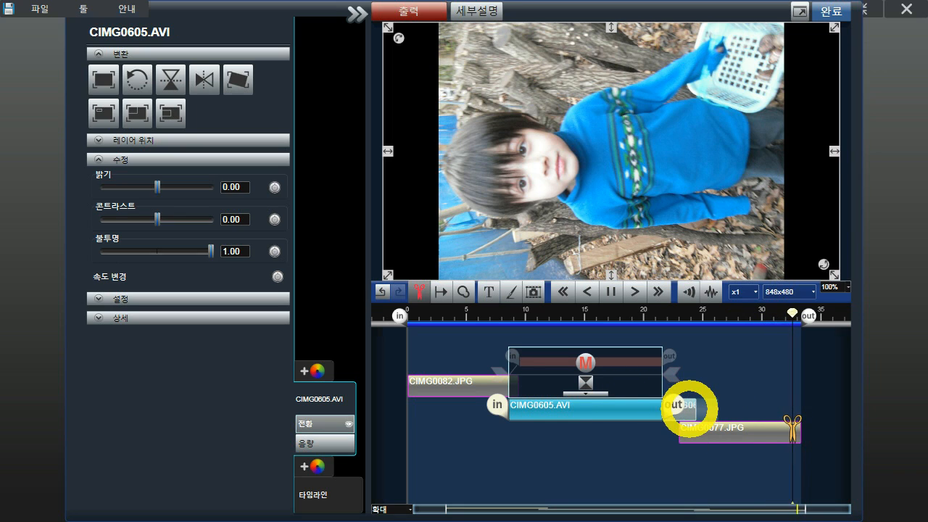
pyautogui.click(686, 410)
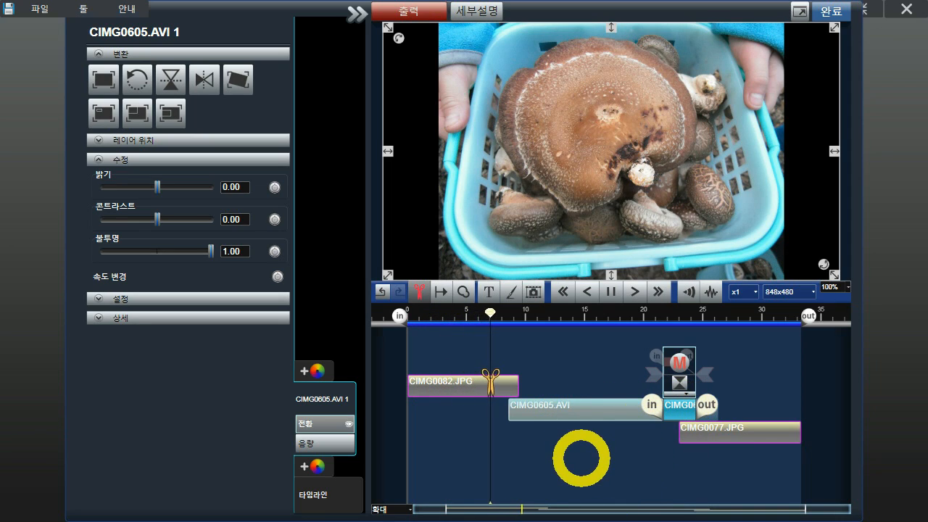
pyautogui.click(581, 458)
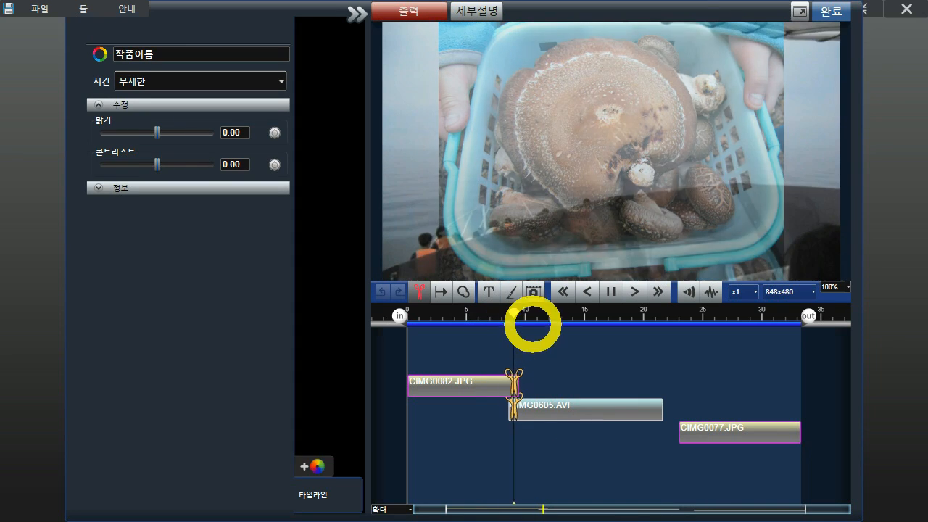
pyautogui.click(653, 413)
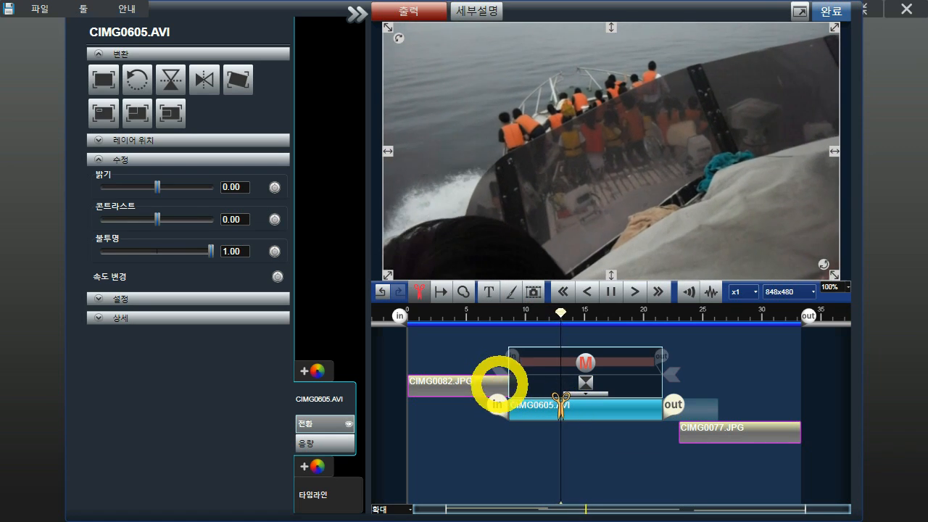
pyautogui.click(419, 291)
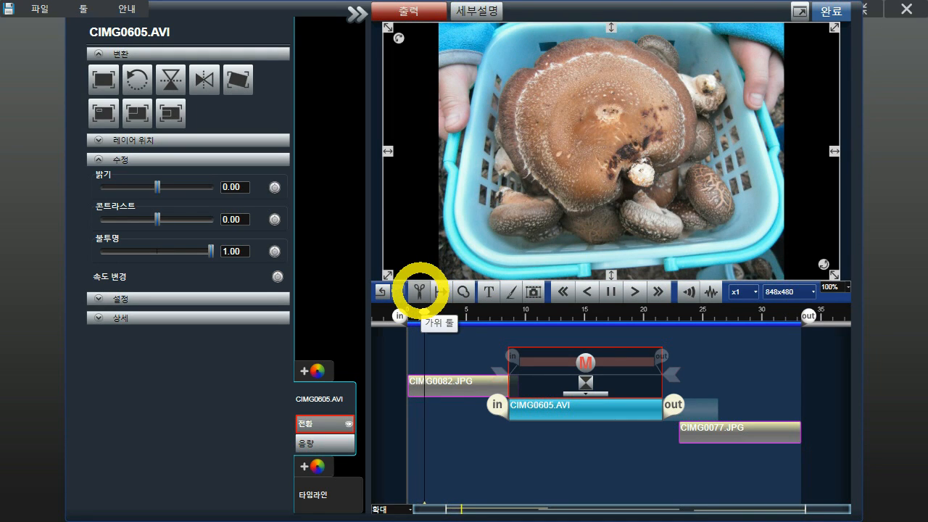
# Step back frame by frame through CIMG0605 with the scissors tool active to examine a precise cut position
pyautogui.click(419, 291)
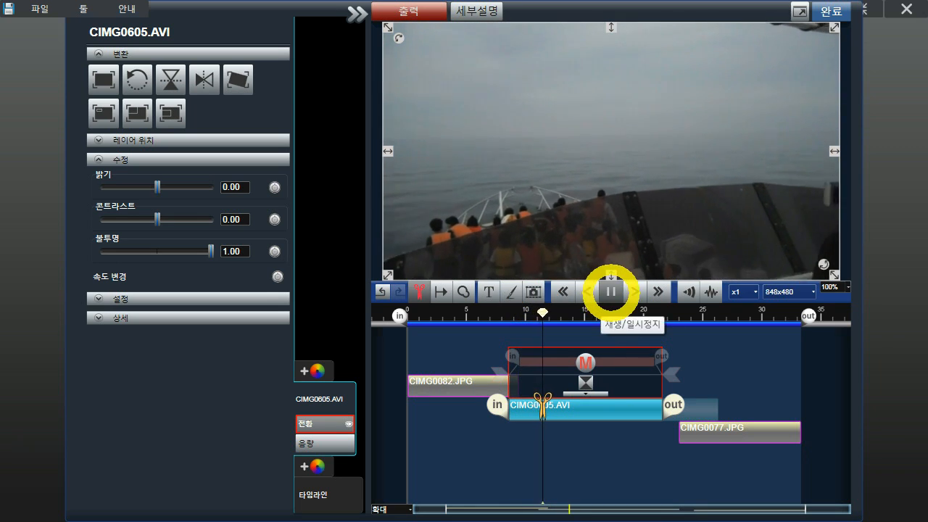
pyautogui.click(592, 292)
pyautogui.click(594, 293)
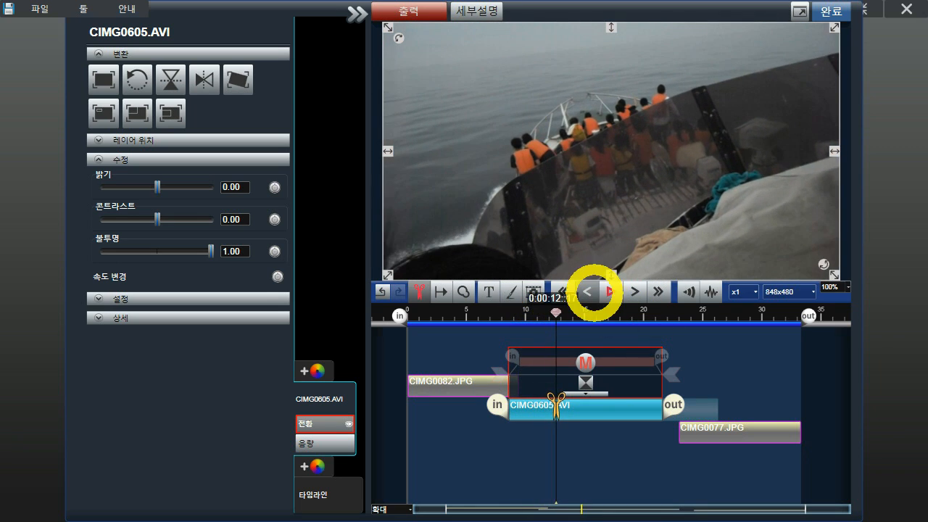
pyautogui.click(594, 293)
pyautogui.click(593, 293)
pyautogui.click(588, 292)
pyautogui.click(589, 292)
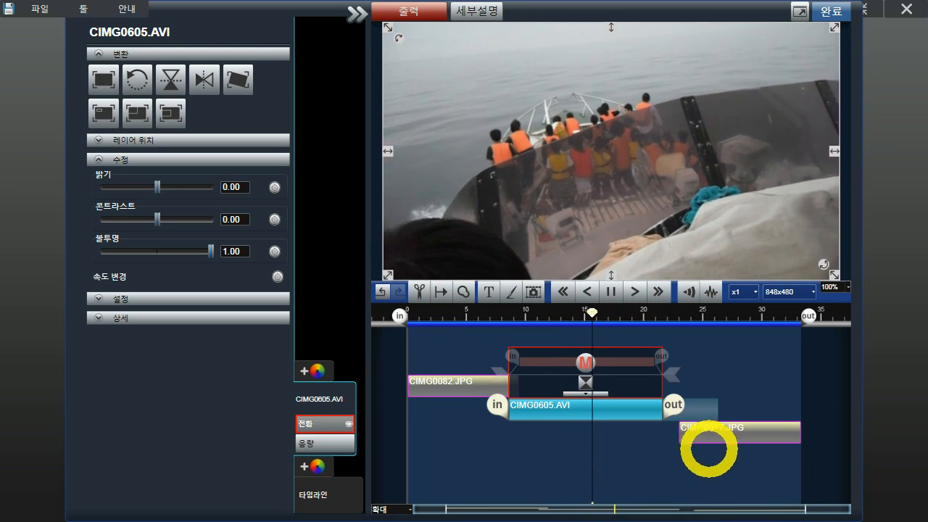
pyautogui.click(706, 450)
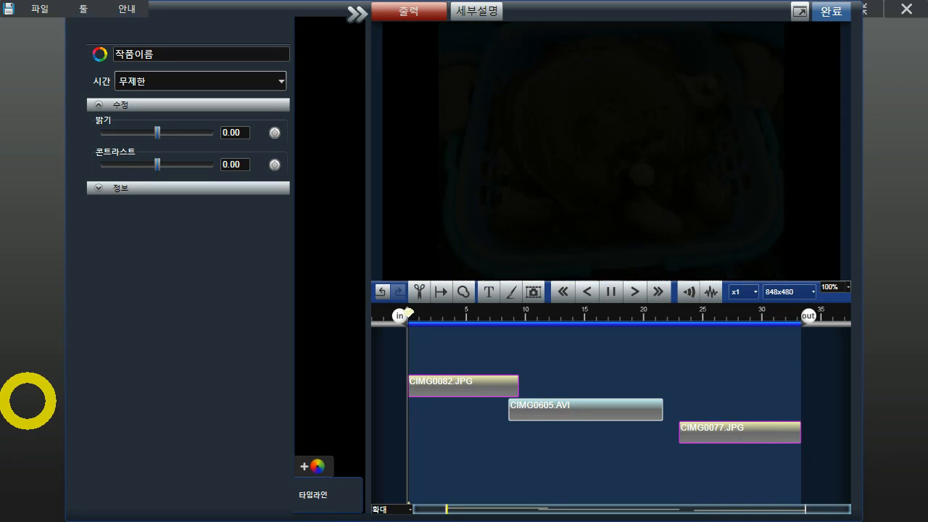
# Add the SANY0004 video from the Desktop folder directly after CIMG0077 and reopen the timeline for editing
pyautogui.click(28, 400)
pyautogui.click(207, 259)
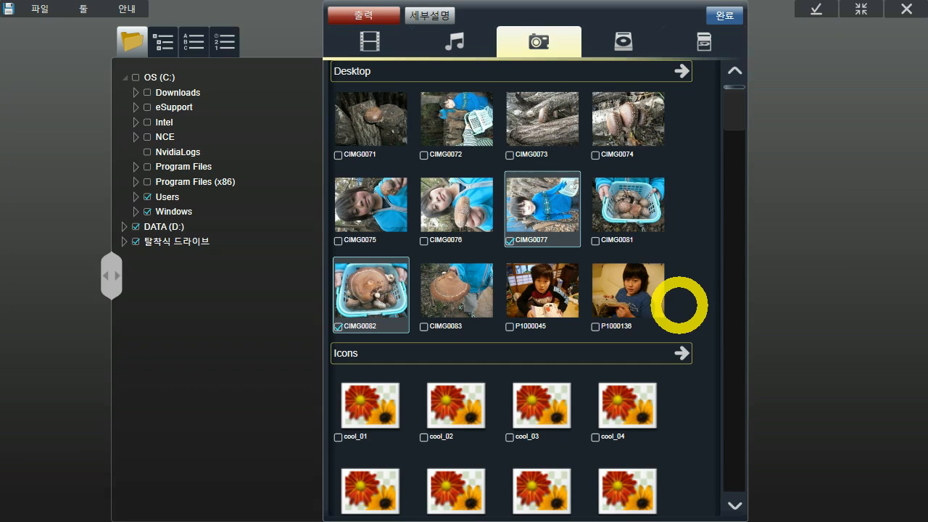
pyautogui.click(371, 41)
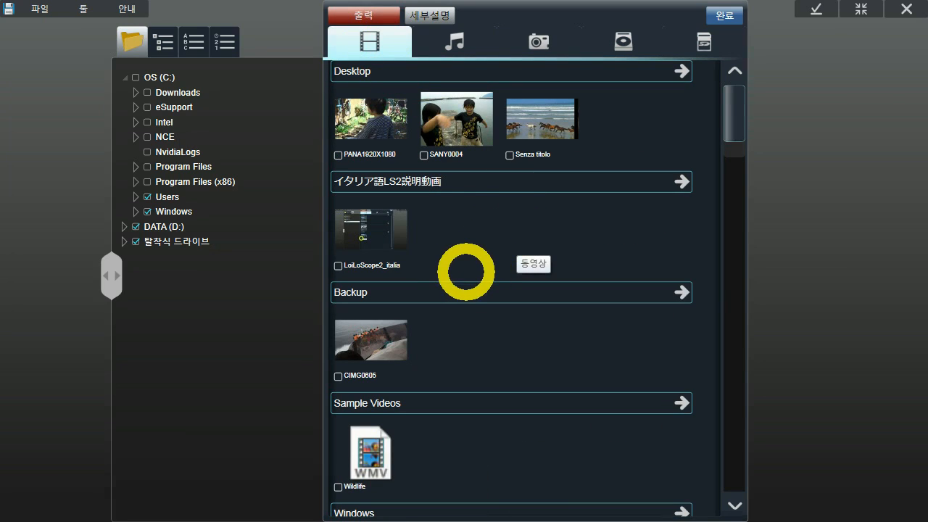
pyautogui.click(456, 122)
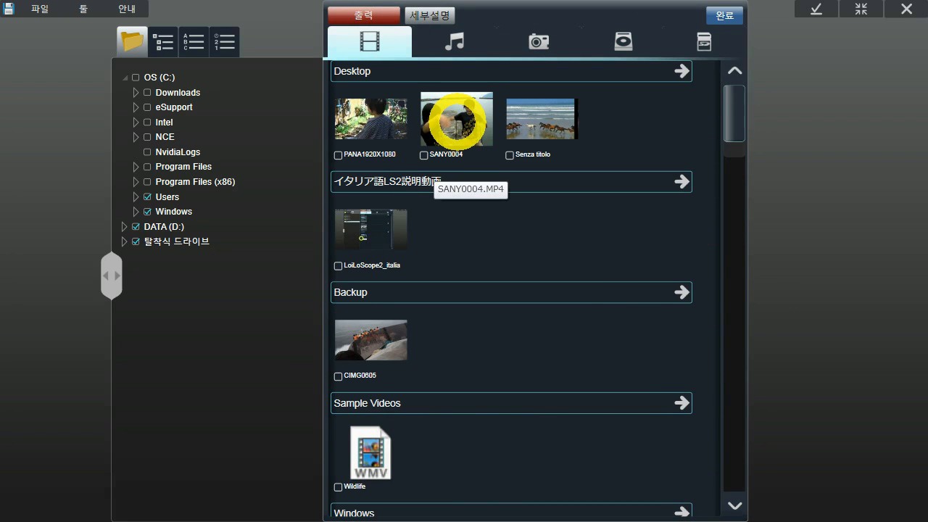
pyautogui.click(456, 120)
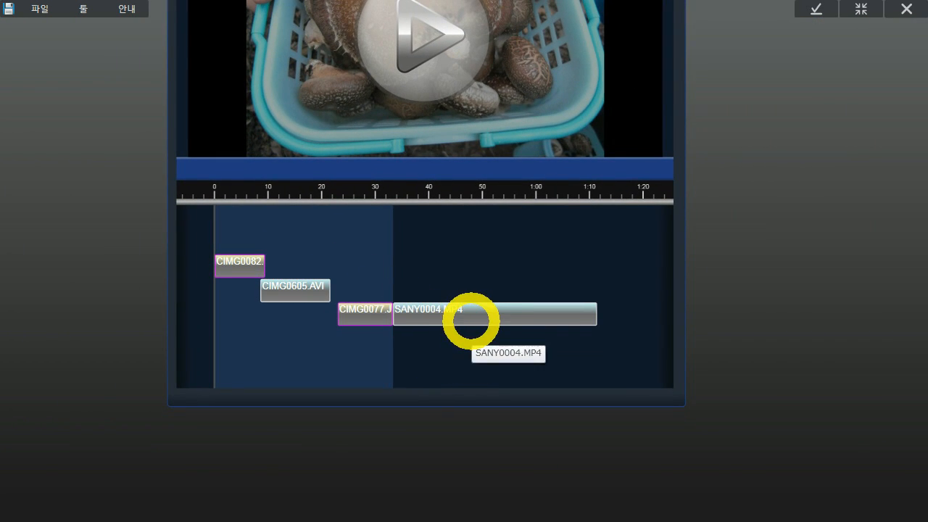
pyautogui.click(474, 321)
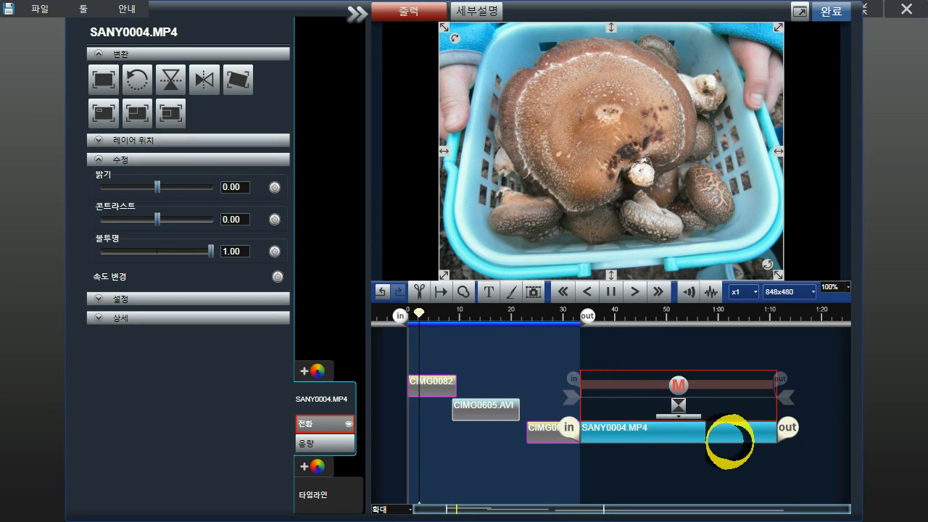
# Move SANY0004 one row below CIMG0077, extend the timeline's out point, and trim the clip's end to about 48 seconds
pyautogui.moveTo(585, 316); pyautogui.dragTo(664, 314)
pyautogui.click(691, 443)
pyautogui.moveTo(691, 444); pyautogui.dragTo(693, 460)
pyautogui.moveTo(789, 450); pyautogui.dragTo(669, 454)
pyautogui.scroll(3, 558, 459)
pyautogui.moveTo(508, 466); pyautogui.dragTo(559, 468)
pyautogui.click(686, 456)
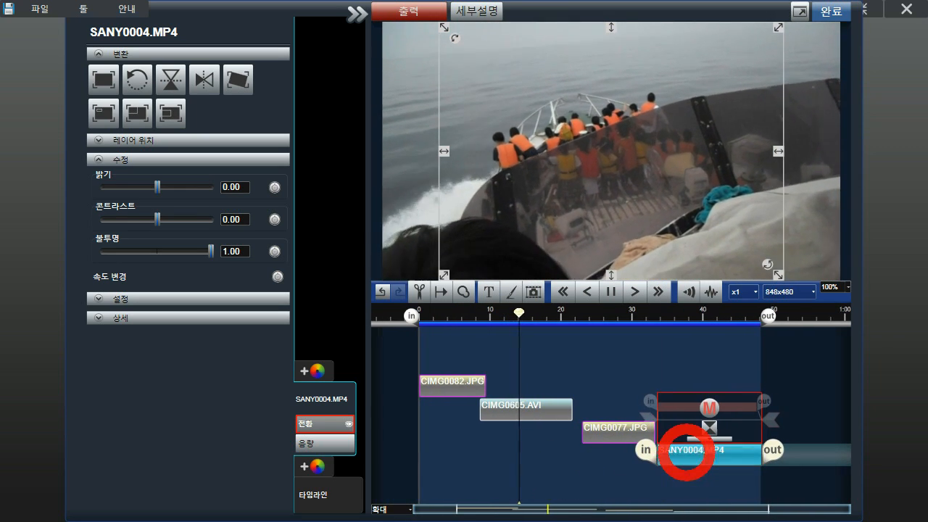
pyautogui.click(607, 478)
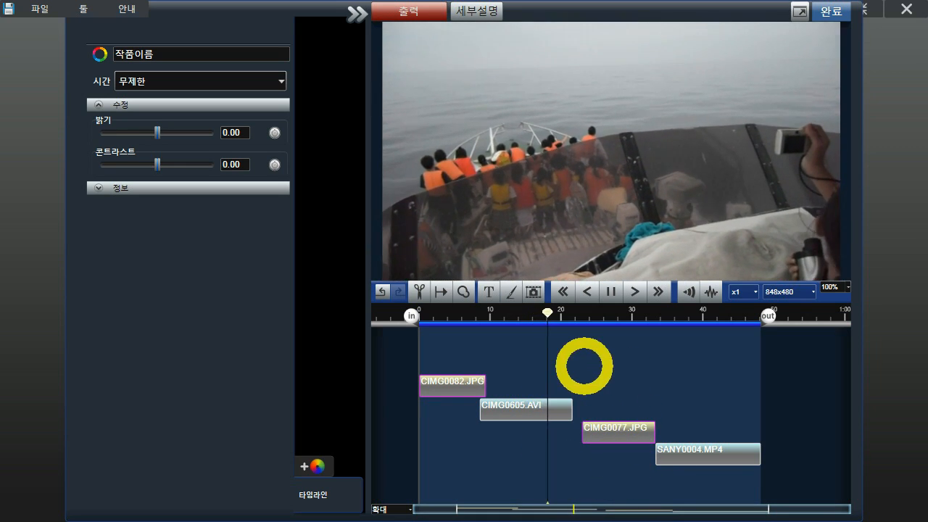
# Pull the SANY0004 clip's start to about 33 seconds so it overlaps CIMG0077, keeping its end at the out point
pyautogui.click(664, 450)
pyautogui.moveTo(636, 447); pyautogui.dragTo(663, 455)
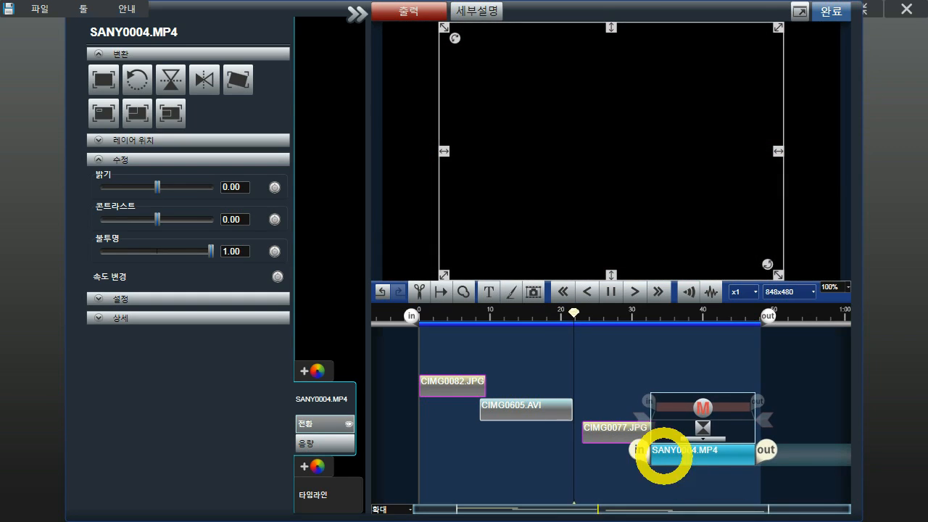
pyautogui.click(761, 449)
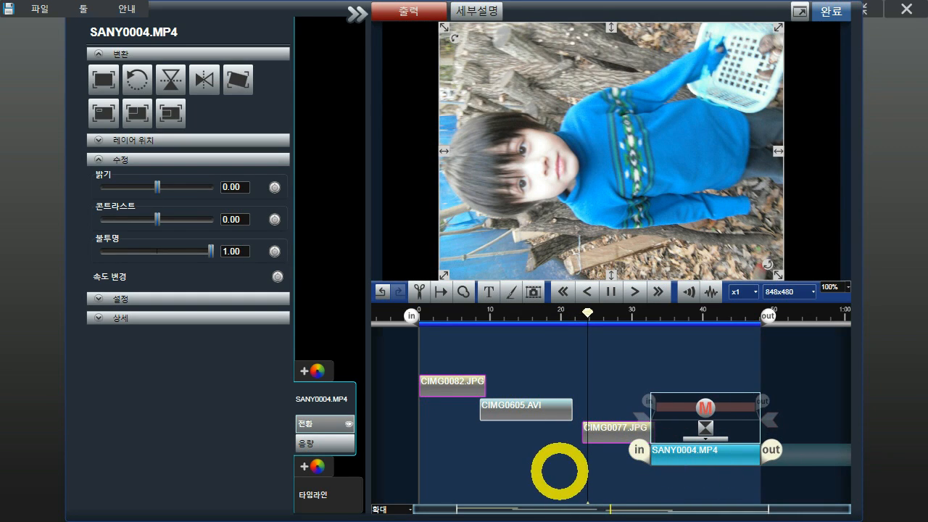
pyautogui.click(596, 477)
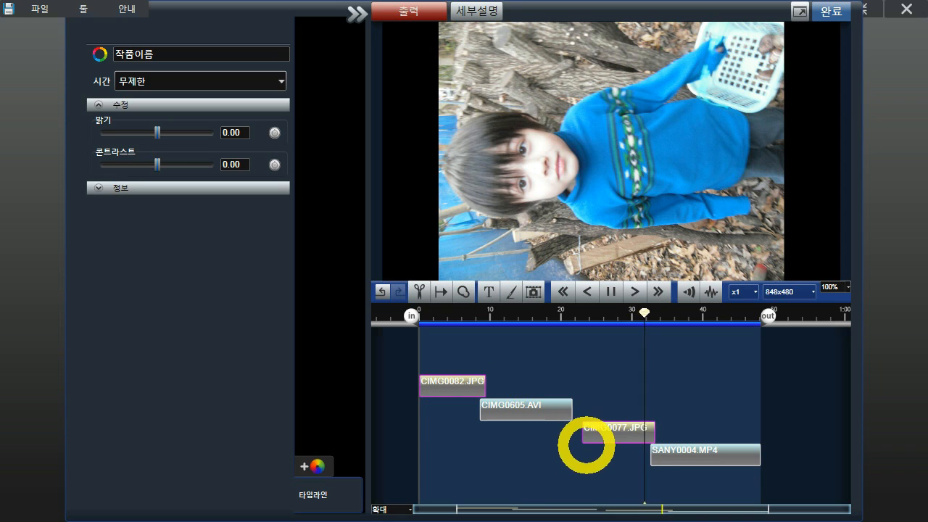
# Move CIMG0077 and SANY0004 together so CIMG0077 starts at about 20 seconds, and pull the out point back to about 45 seconds
pyautogui.doubleClick(585, 432)
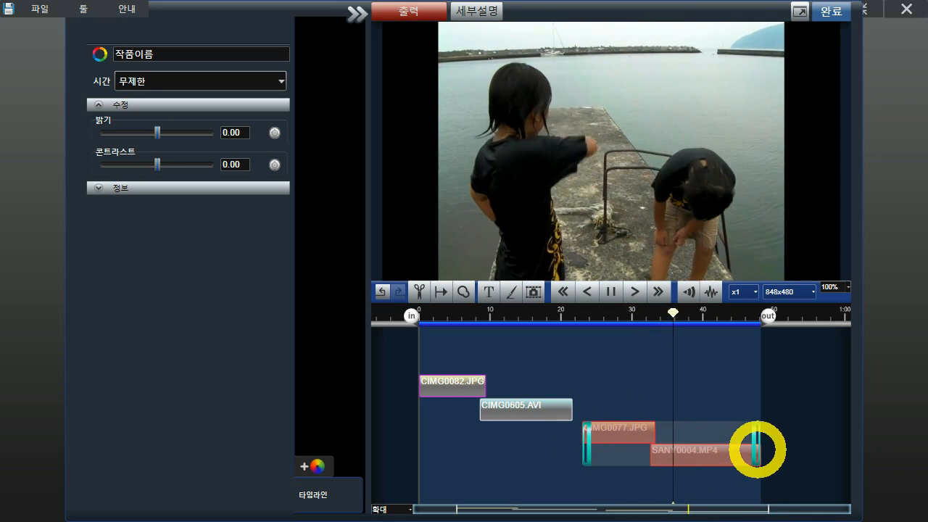
pyautogui.moveTo(656, 456); pyautogui.dragTo(639, 471)
pyautogui.click(638, 485)
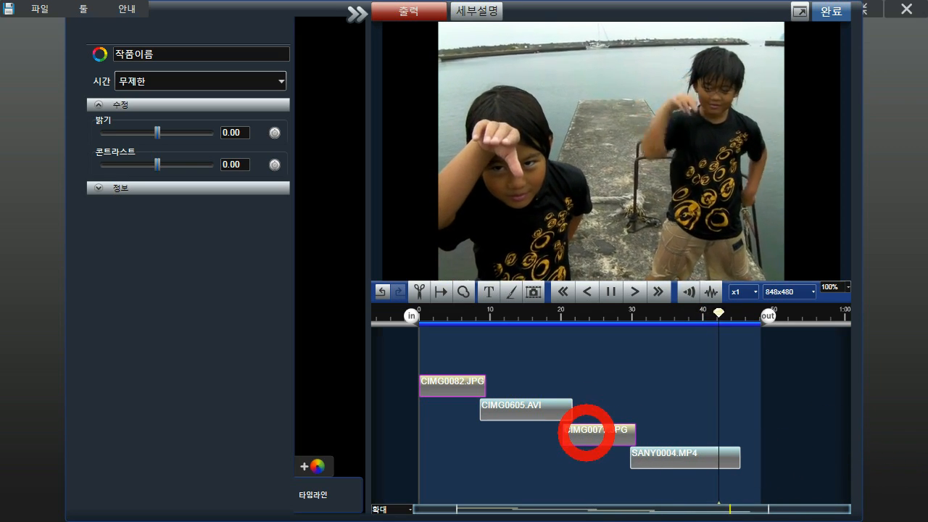
pyautogui.moveTo(760, 317); pyautogui.dragTo(745, 315)
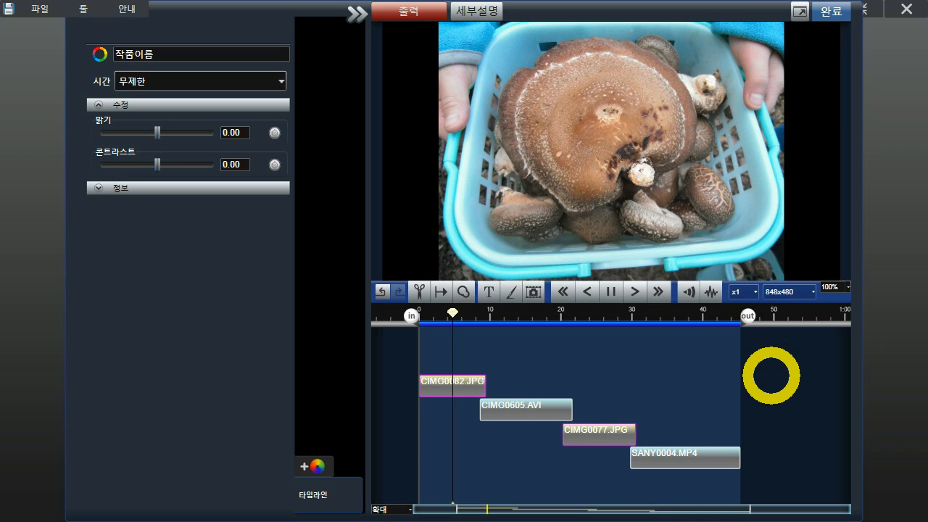
pyautogui.moveTo(598, 434); pyautogui.dragTo(588, 480)
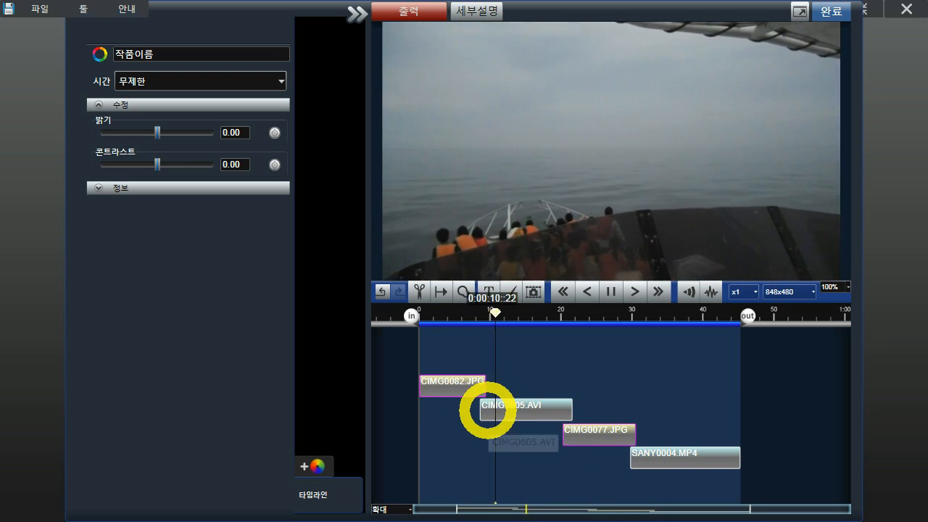
# Extend the start of the CIMG0605 clip to about 8 seconds to lengthen its overlap with CIMG0082
pyautogui.click(497, 399)
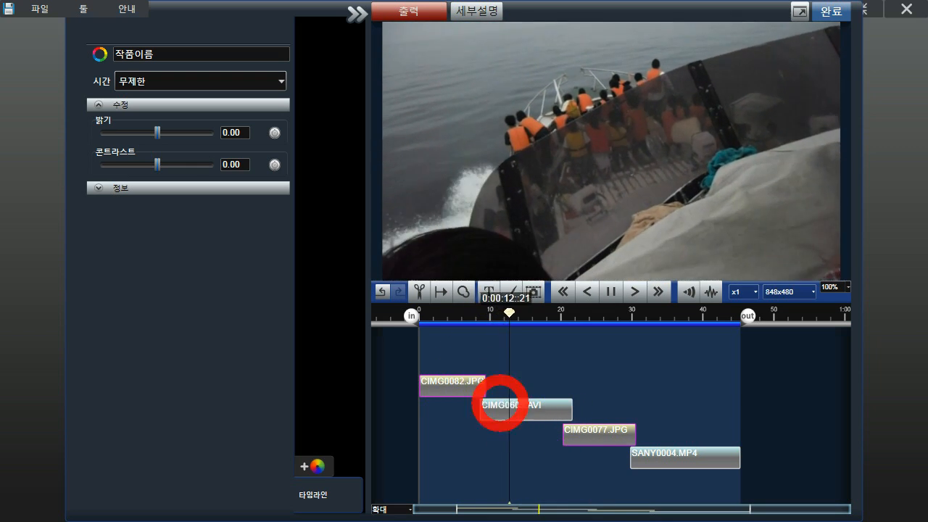
pyautogui.click(460, 399)
pyautogui.moveTo(487, 411); pyautogui.dragTo(484, 411)
pyautogui.moveTo(573, 407); pyautogui.dragTo(577, 411)
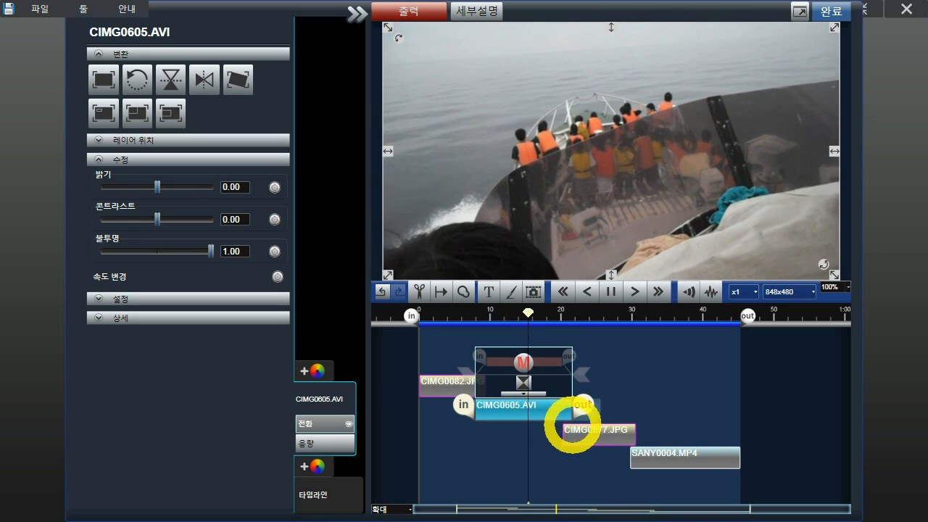
pyautogui.click(654, 388)
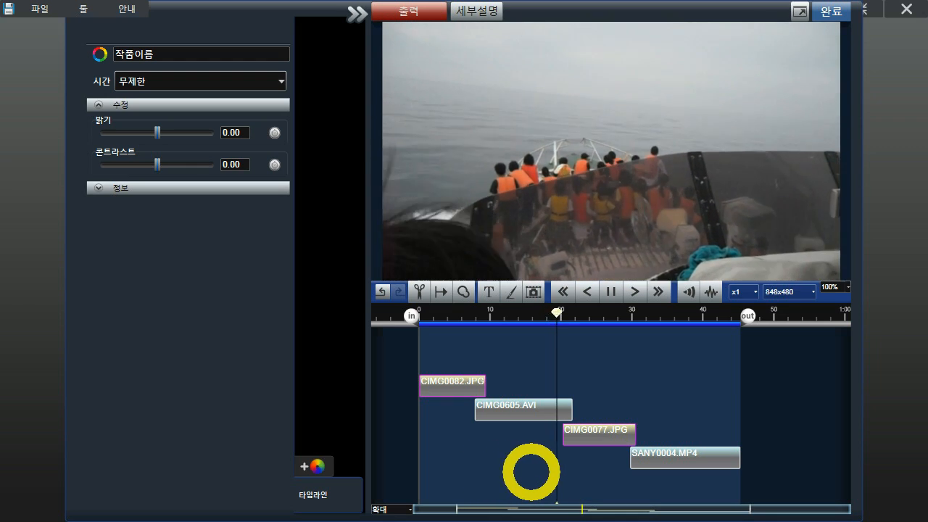
# Change the CIMG0605 clip's transition style to 불빛
pyautogui.click(526, 410)
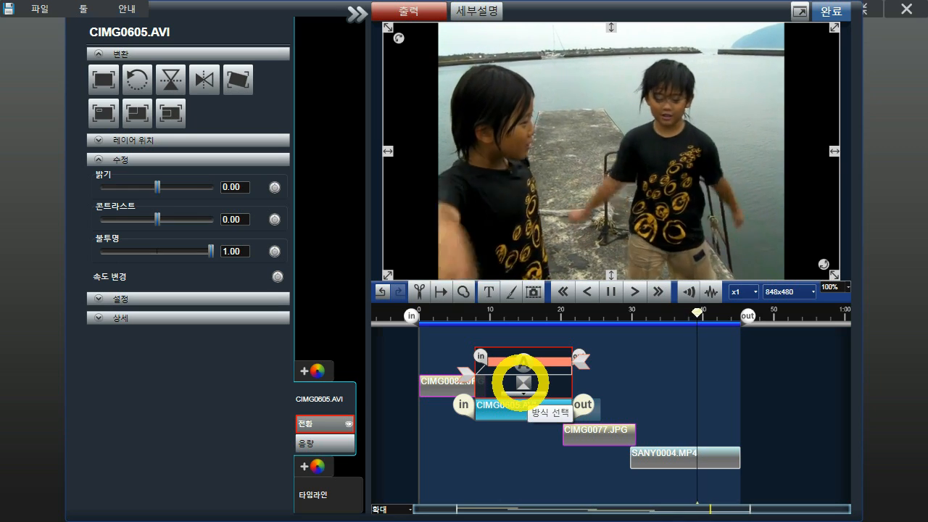
pyautogui.click(522, 382)
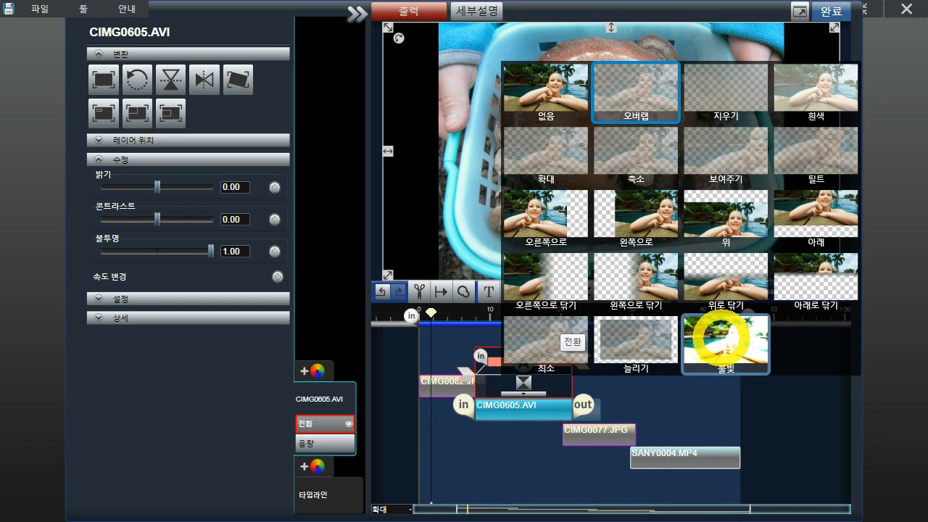
pyautogui.click(721, 339)
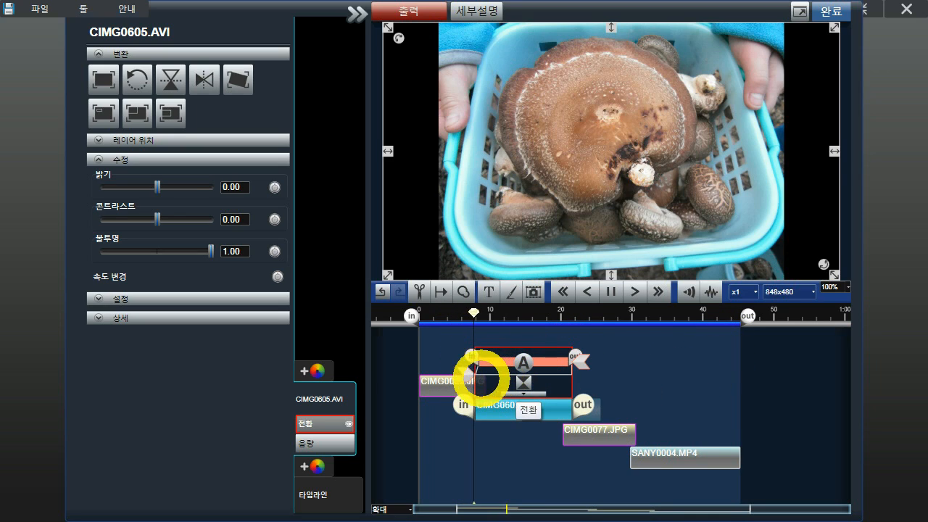
# Lengthen both the in and out transitions of the CIMG0605 clip
pyautogui.moveTo(474, 356); pyautogui.dragTo(481, 357)
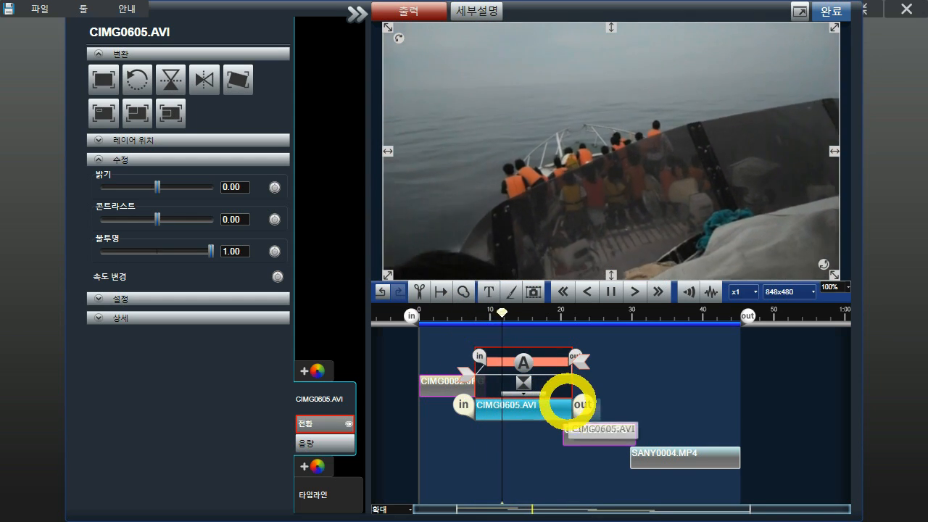
pyautogui.moveTo(572, 354); pyautogui.dragTo(584, 377)
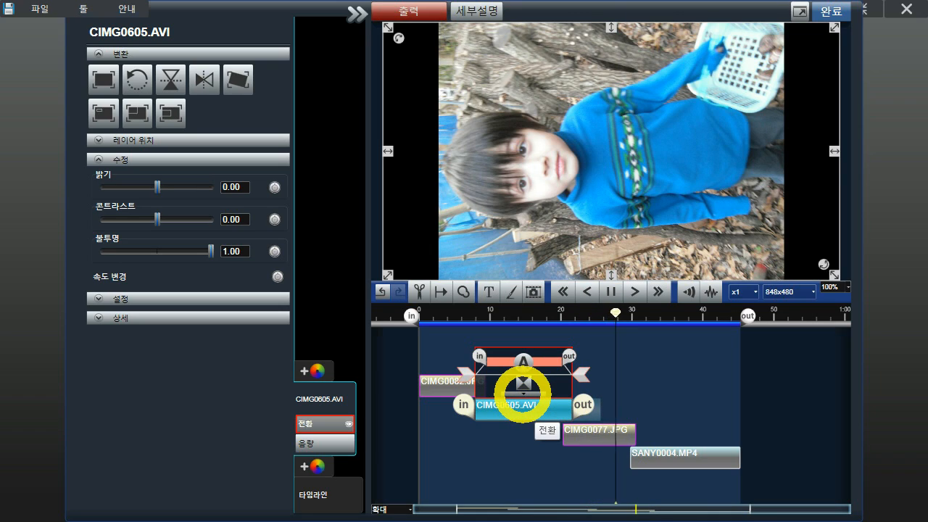
pyautogui.click(522, 386)
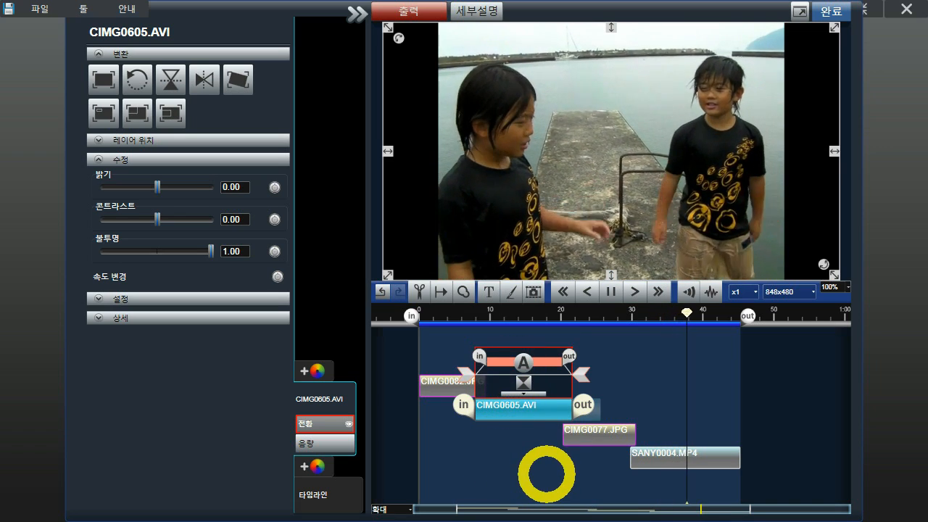
# Set the CIMG0077 clip's transition style to 아래 and lengthen its in and out transitions
pyautogui.click(596, 433)
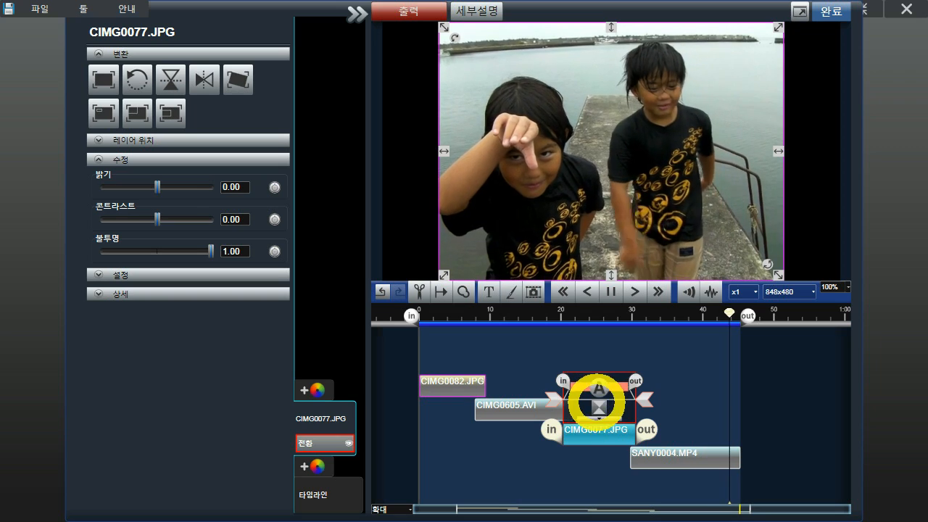
pyautogui.click(598, 407)
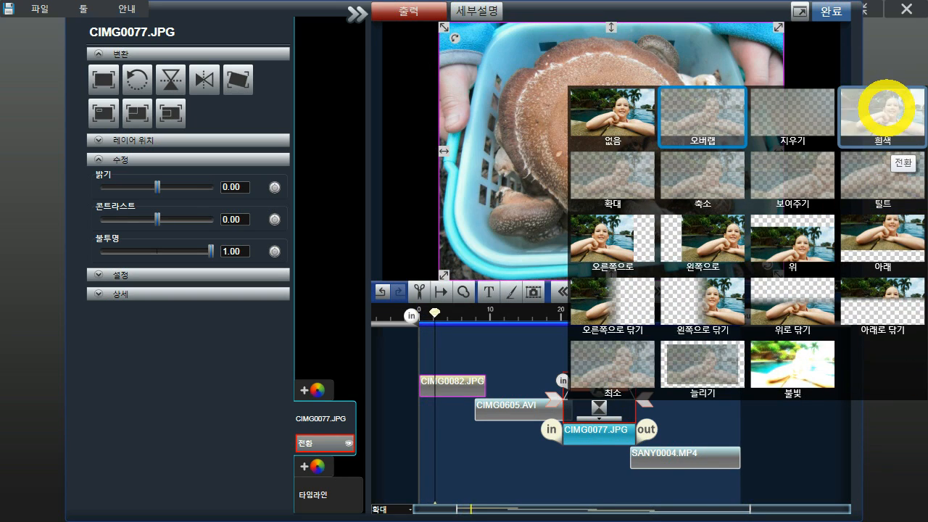
pyautogui.click(878, 219)
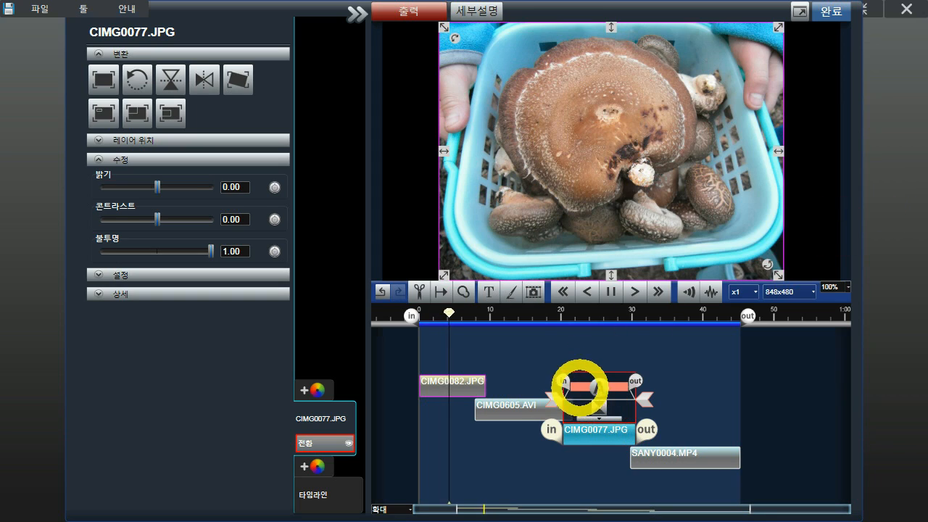
pyautogui.click(572, 381)
pyautogui.click(630, 380)
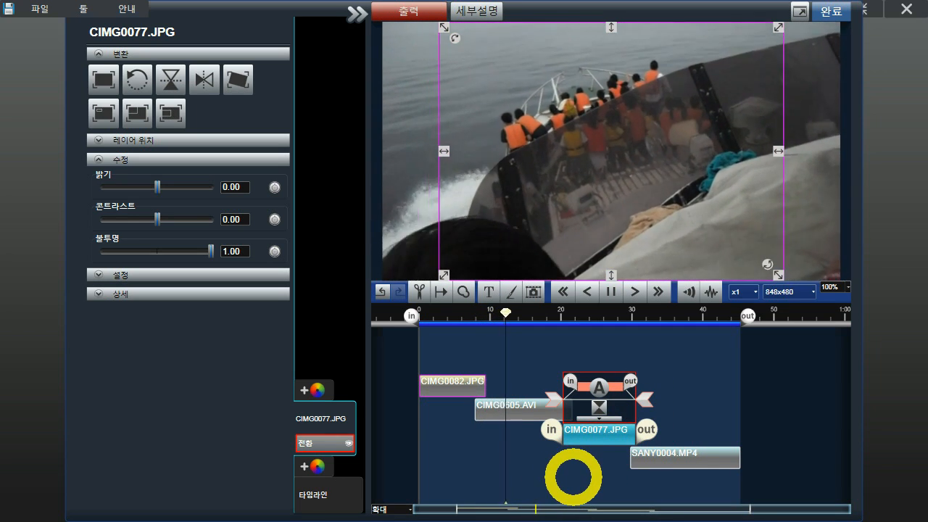
pyautogui.click(572, 477)
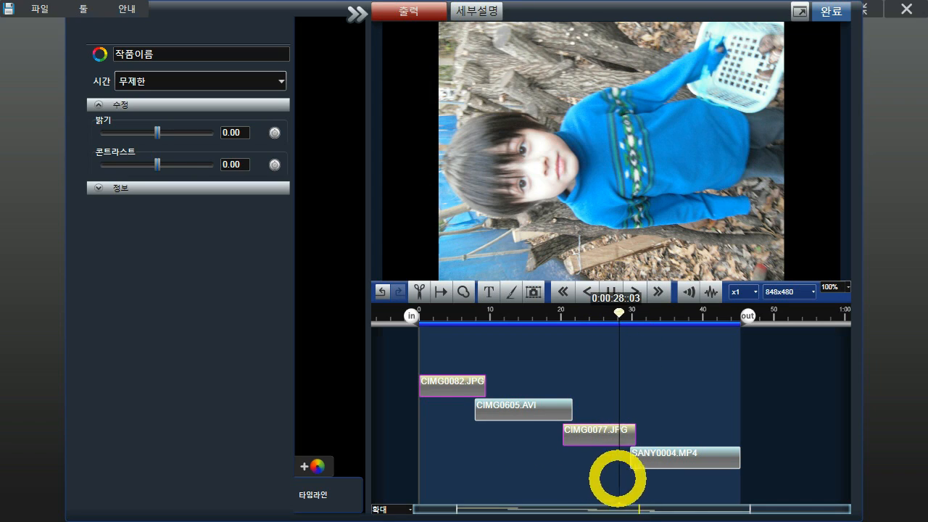
# Set the SANY0004 clip's transition style to 흰색 and shorten its in and out transitions
pyautogui.click(681, 461)
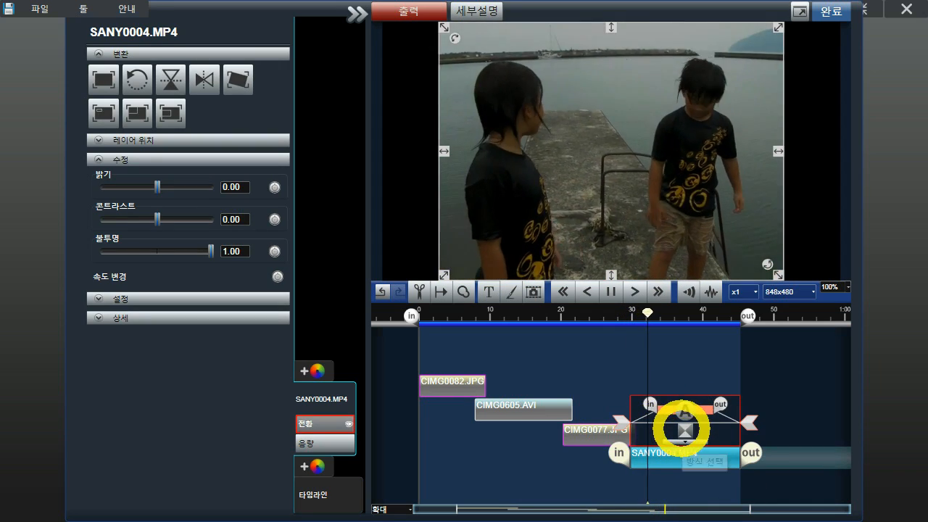
pyautogui.click(683, 430)
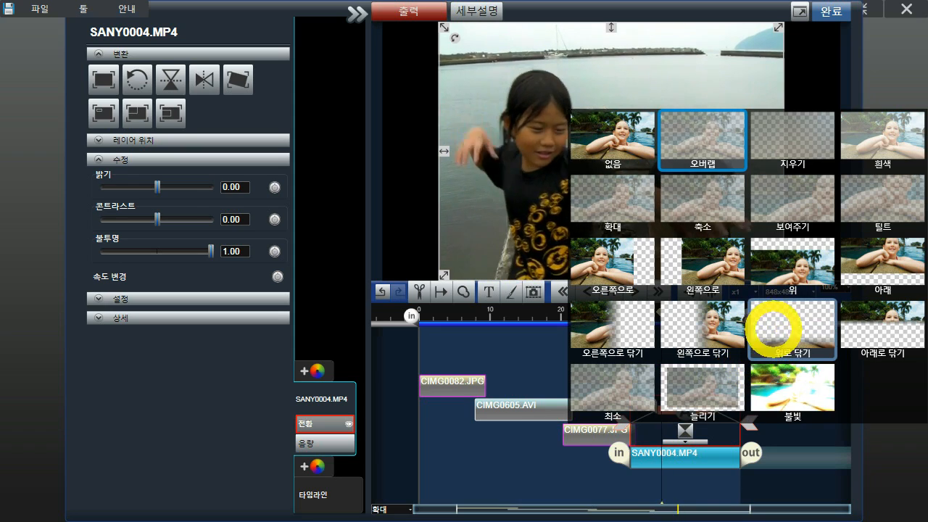
pyautogui.click(896, 140)
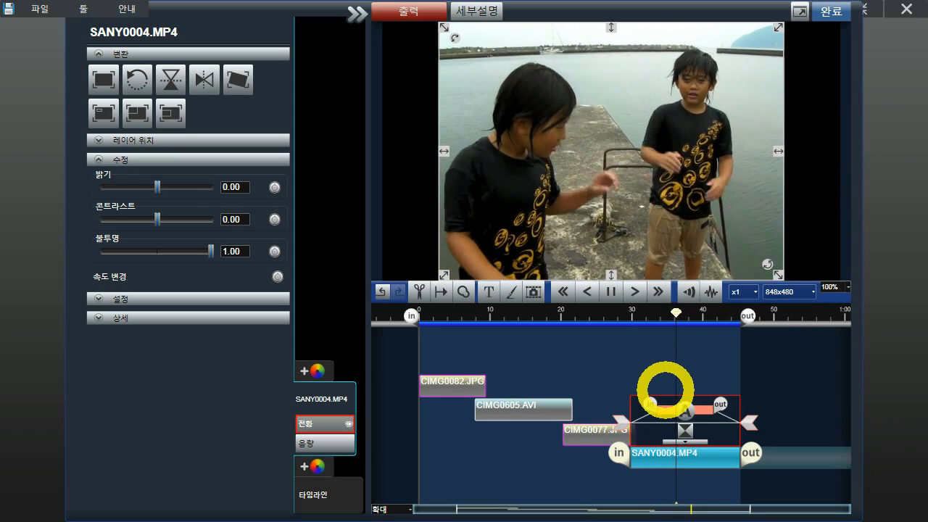
pyautogui.moveTo(650, 403); pyautogui.dragTo(645, 400)
pyautogui.moveTo(717, 400); pyautogui.dragTo(722, 402)
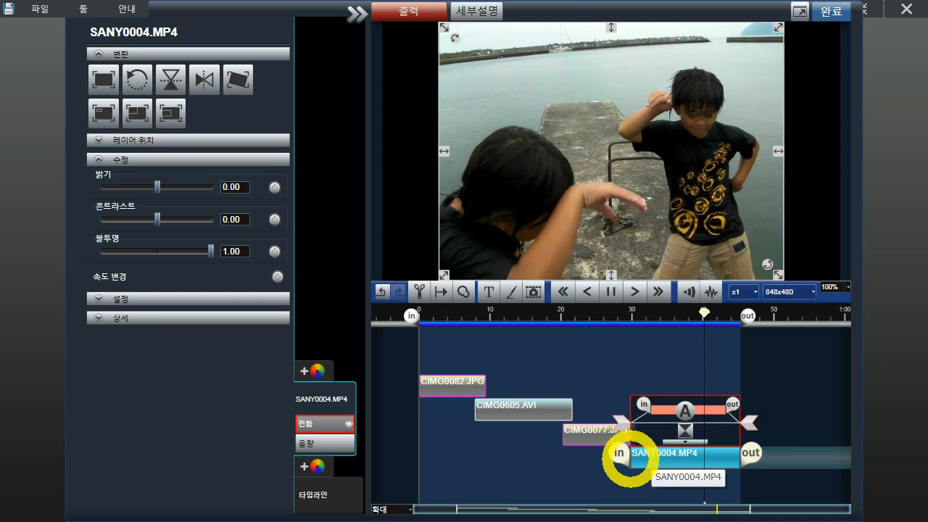
# Trim the SANY0004 clip's end to about 44 seconds, adjust its out transition, and pull the timeline's out point back to match
pyautogui.moveTo(745, 447); pyautogui.dragTo(733, 450)
pyautogui.moveTo(723, 406); pyautogui.dragTo(721, 403)
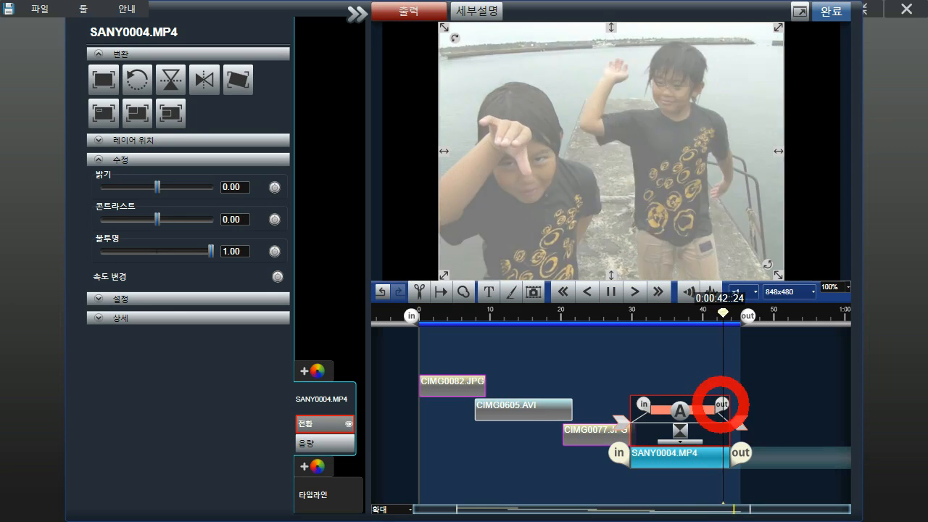
pyautogui.moveTo(751, 325); pyautogui.dragTo(747, 318)
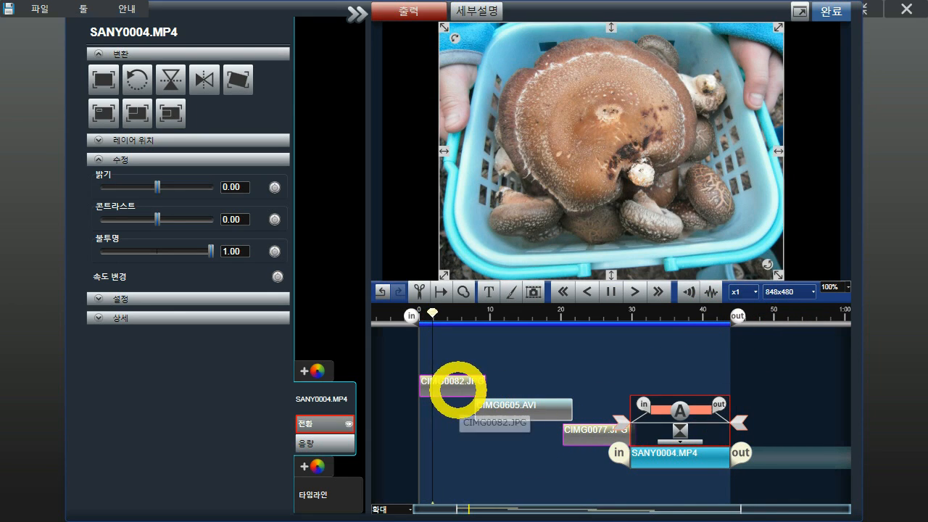
# Set the CIMG0082 clip's transition style to 위로 닦기 and deselect the clip
pyautogui.click(464, 384)
pyautogui.click(448, 407)
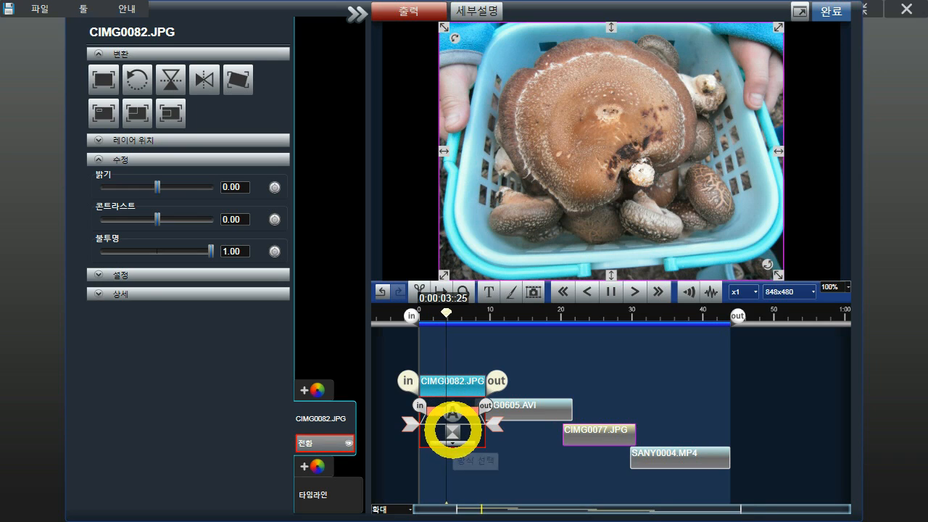
pyautogui.click(452, 429)
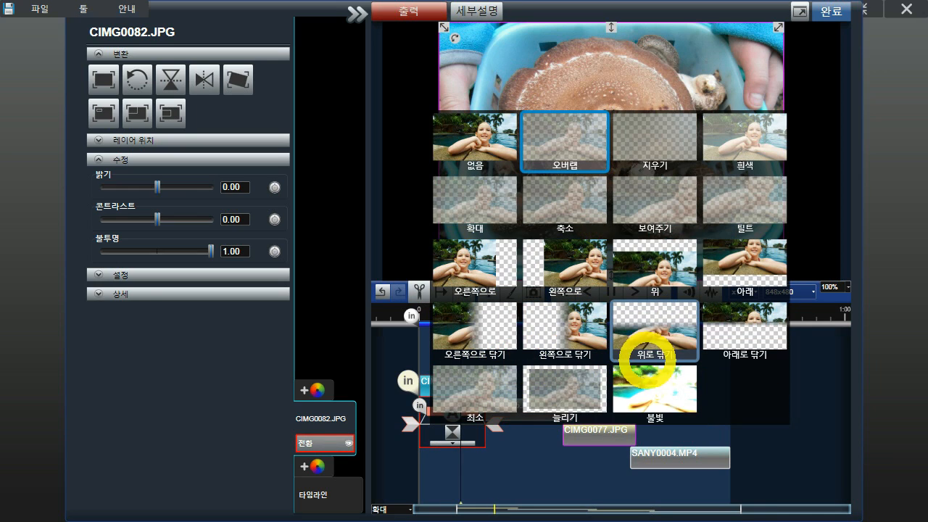
pyautogui.click(668, 333)
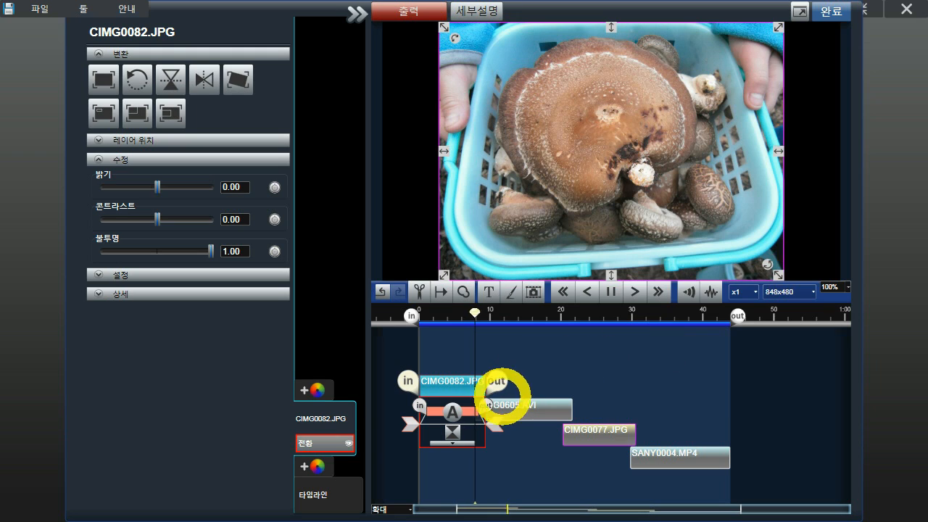
pyautogui.click(554, 469)
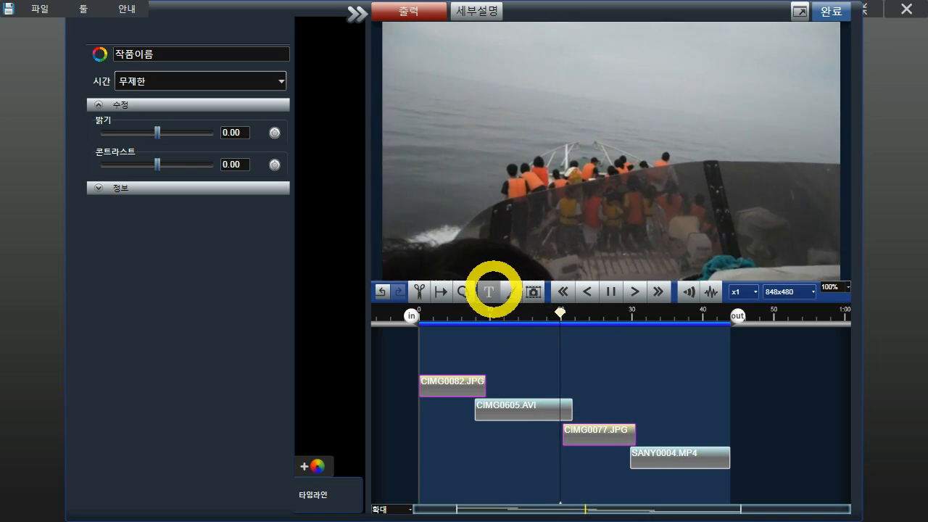
# Return the playhead to the timeline's start and add a 텍스트 clip above CIMG0082, starting at about 4 seconds
pyautogui.click(490, 290)
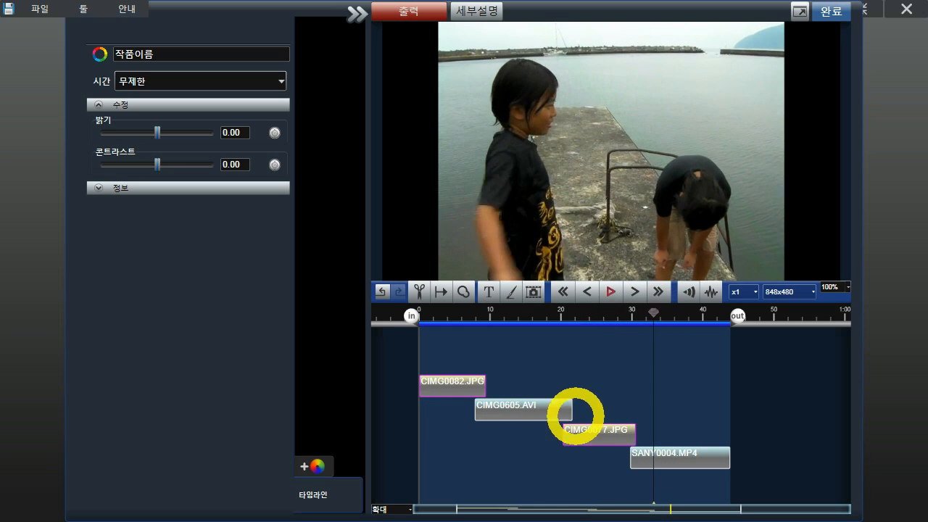
pyautogui.click(653, 310)
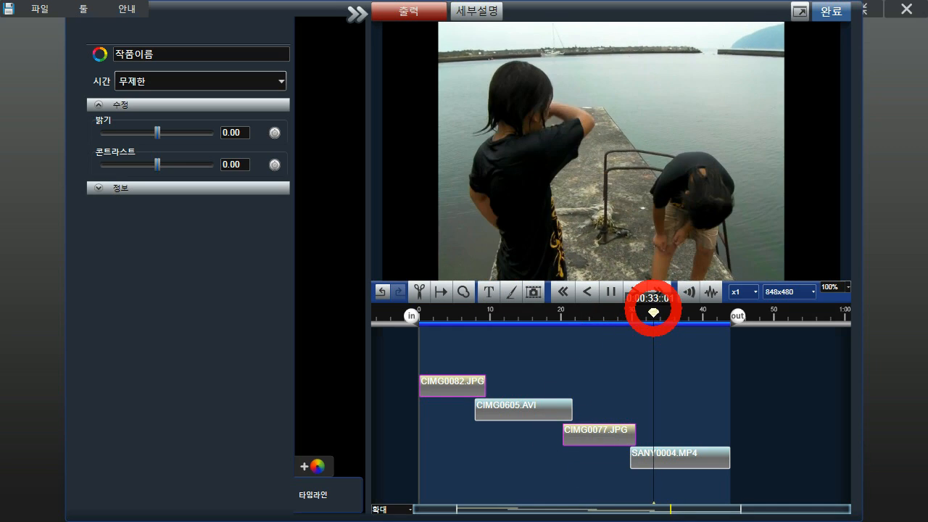
pyautogui.moveTo(653, 310); pyautogui.dragTo(425, 297)
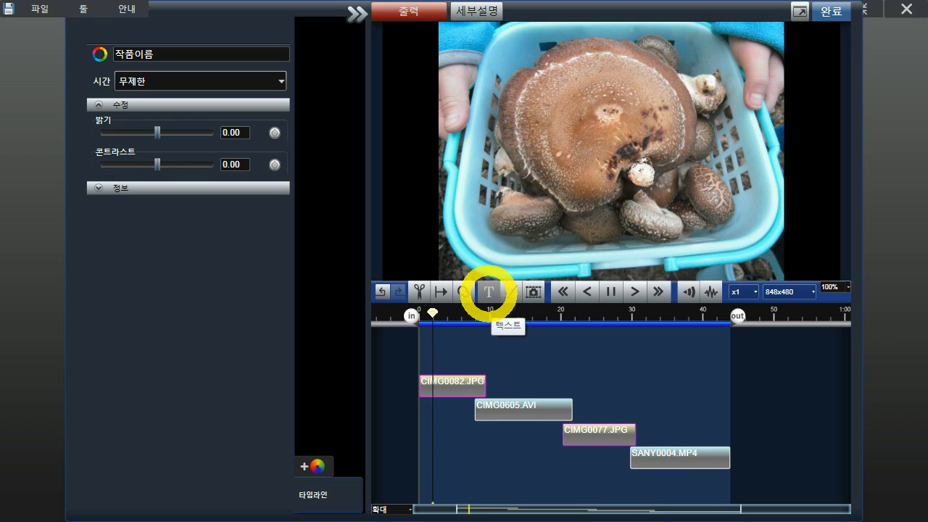
pyautogui.click(488, 290)
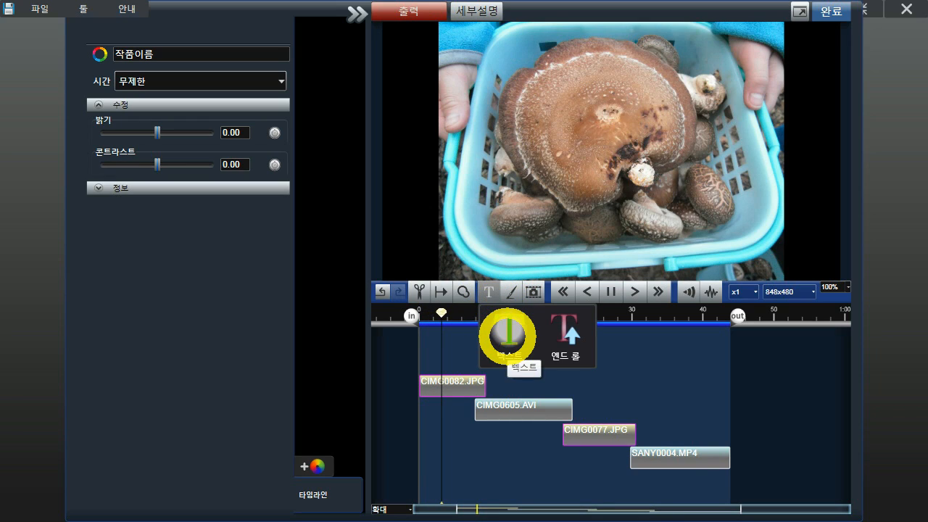
pyautogui.click(507, 335)
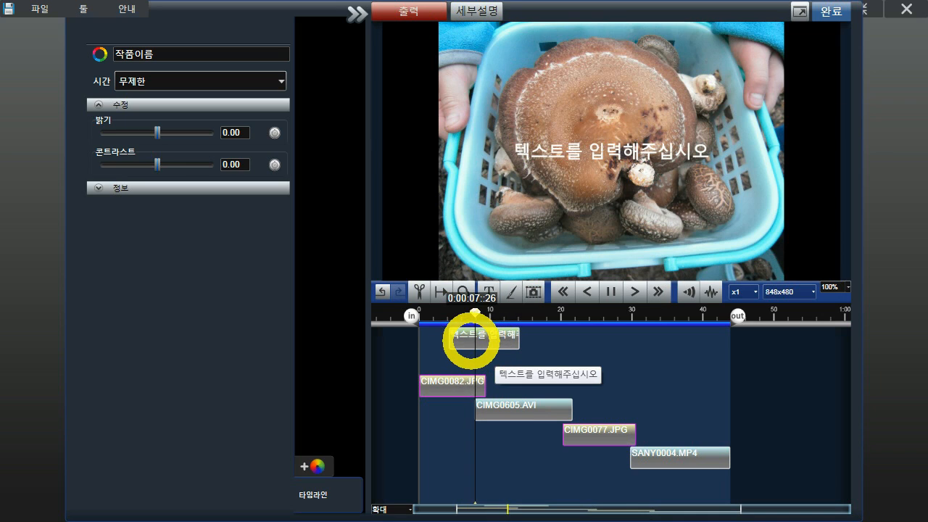
# Move the text clip to the start of the timeline and trim its end to about 8 seconds
pyautogui.click(471, 340)
pyautogui.moveTo(471, 340); pyautogui.dragTo(441, 339)
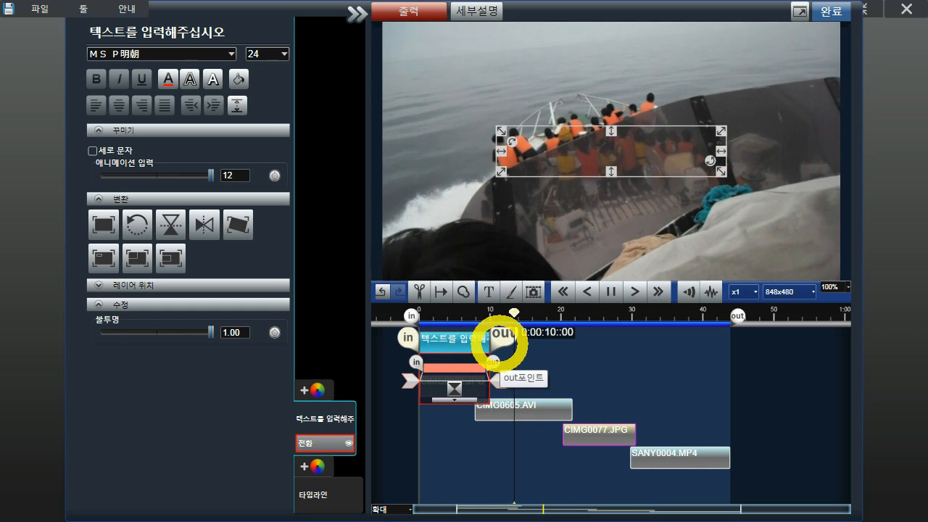
pyautogui.moveTo(498, 343); pyautogui.dragTo(495, 348)
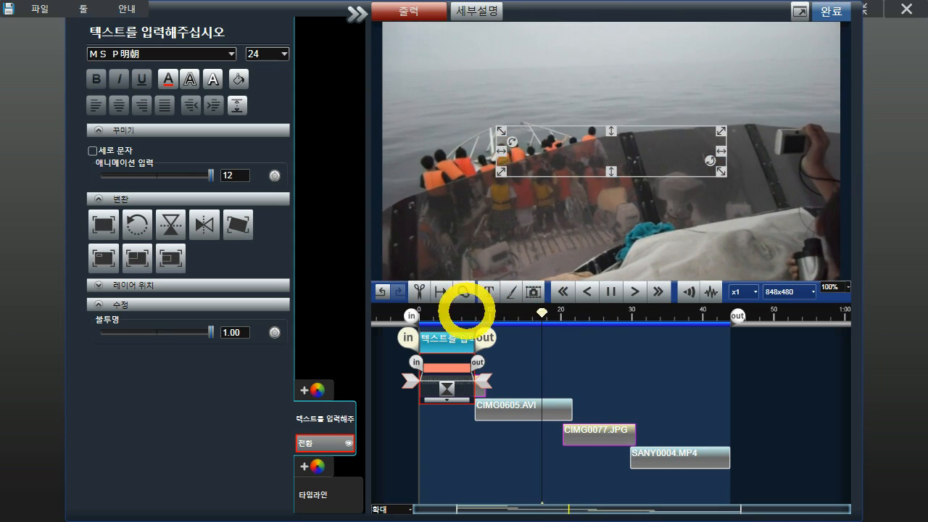
# Replace the placeholder text with "vacation" and set its font to MS UI Gothic, size 28
pyautogui.doubleClick(611, 152)
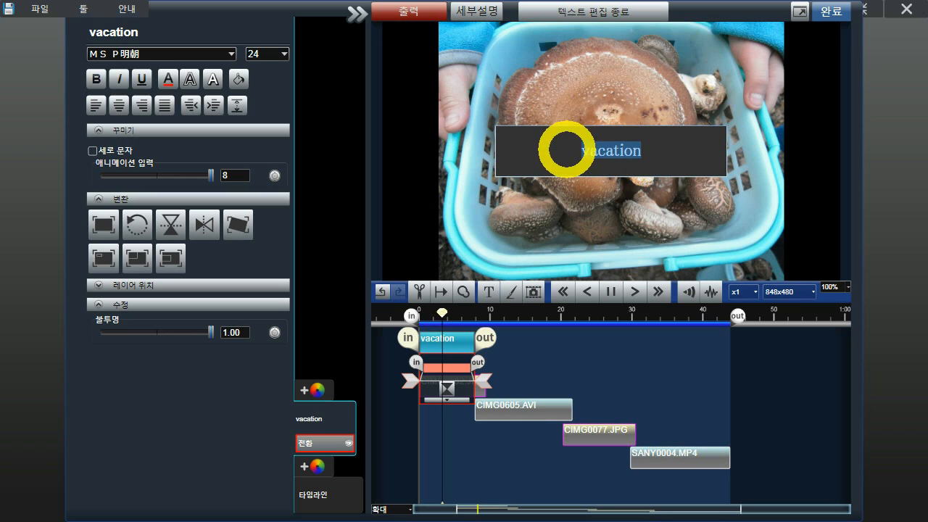
pyautogui.click(177, 54)
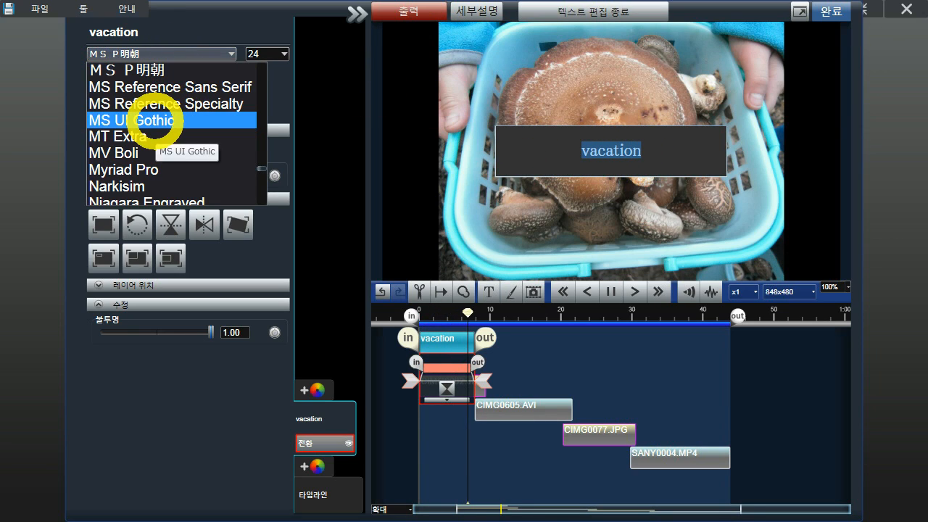
pyautogui.click(134, 120)
pyautogui.click(284, 53)
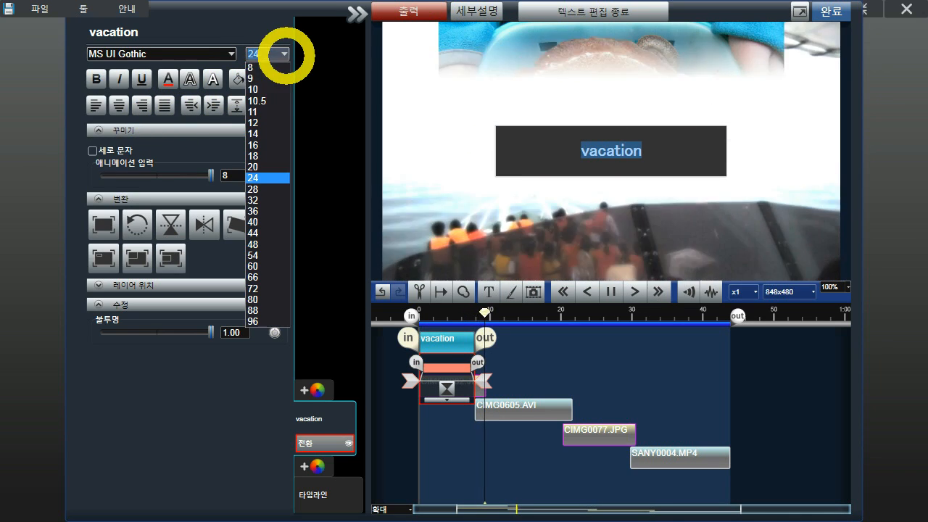
pyautogui.click(268, 189)
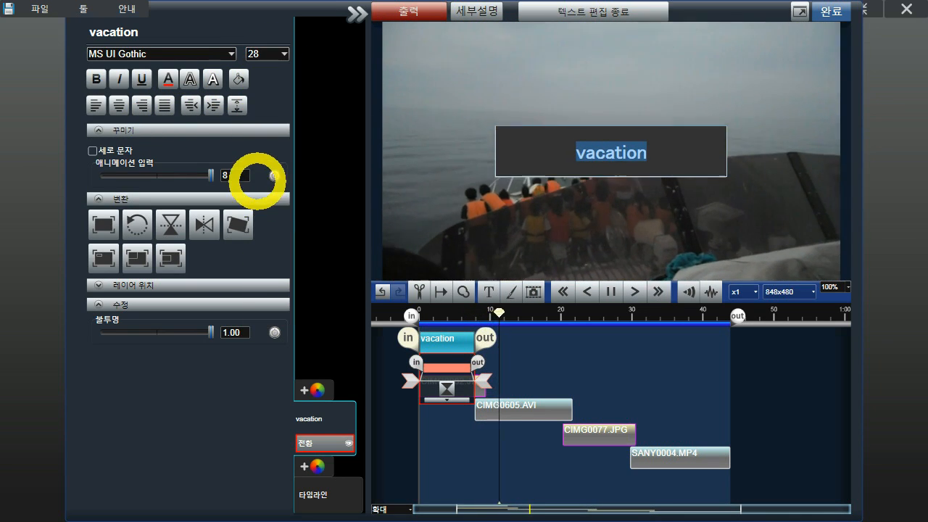
# Color the "vacation" text light yellow-green, apply a medium-width outline style, and preview the title from the timeline's start
pyautogui.click(167, 78)
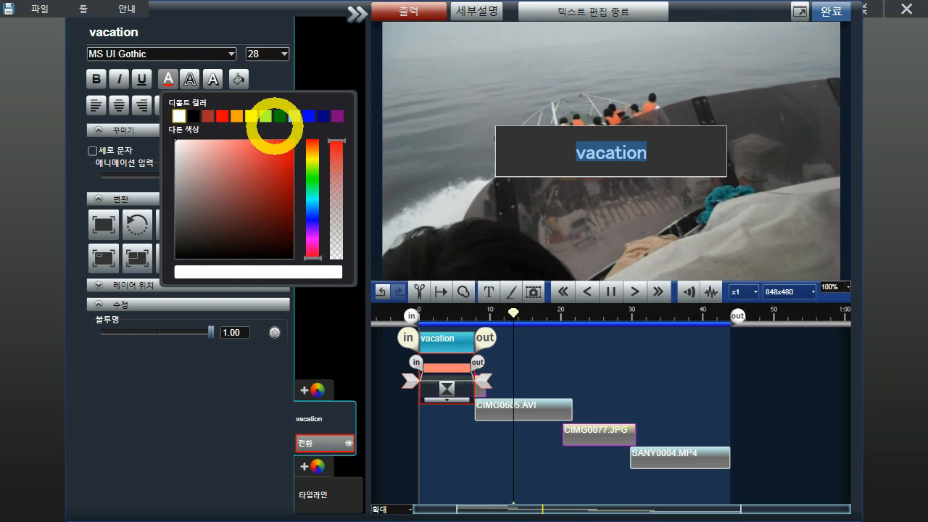
pyautogui.click(265, 116)
pyautogui.click(286, 142)
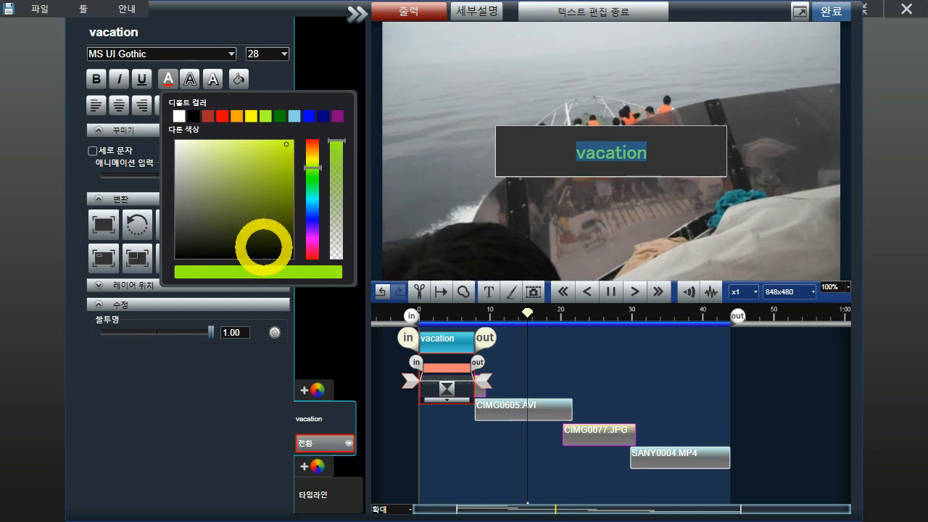
pyautogui.click(167, 79)
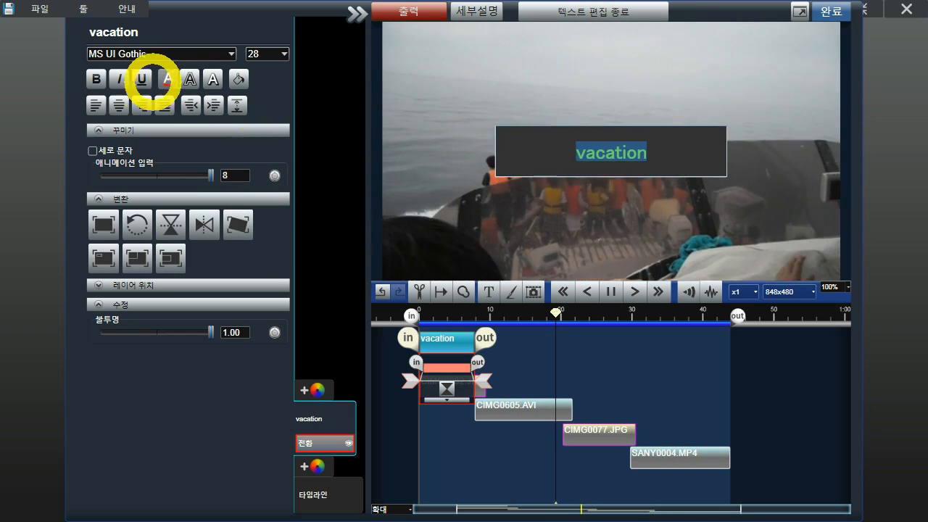
pyautogui.click(190, 79)
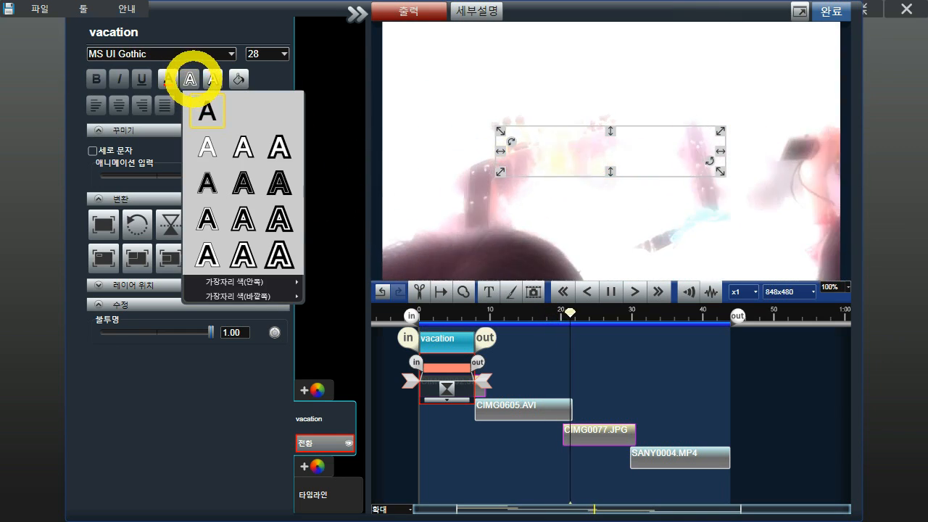
pyautogui.click(244, 182)
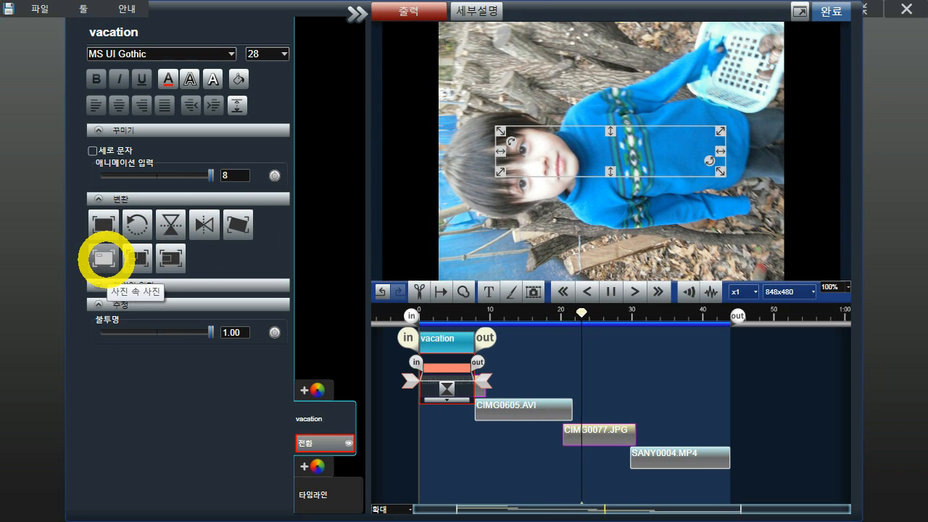
pyautogui.click(421, 310)
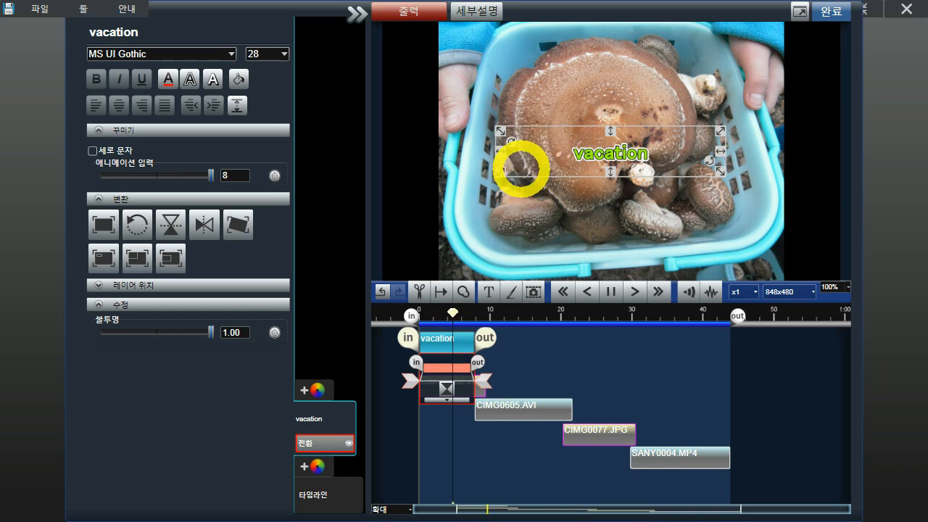
# Move the "vacation" title to the upper-left area of the frame and apply the 보여주기 transition with its preset start and end points
pyautogui.moveTo(454, 63); pyautogui.dragTo(426, 49)
pyautogui.click(424, 311)
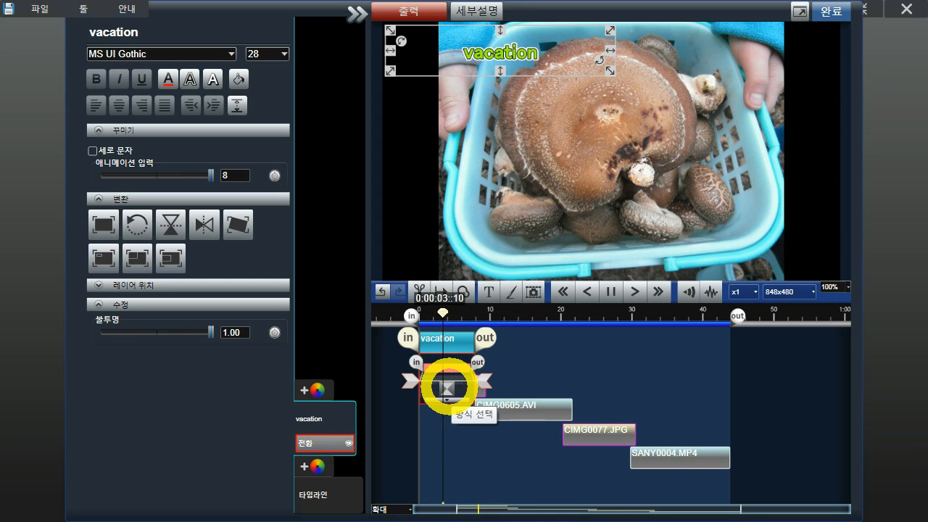
pyautogui.click(446, 387)
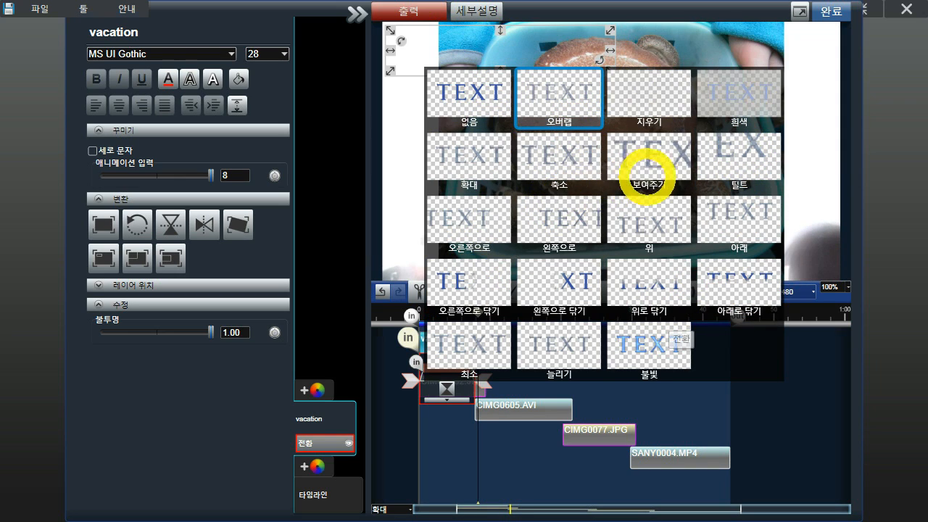
pyautogui.click(636, 153)
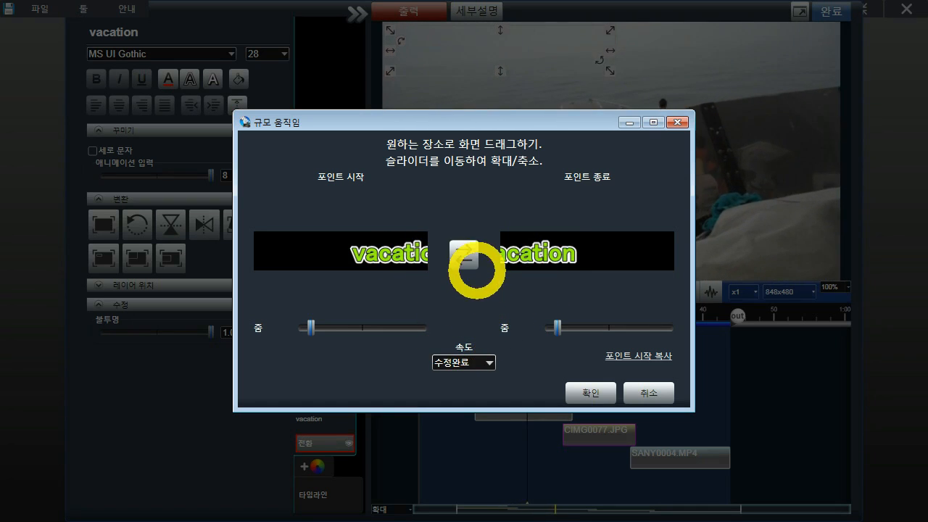
pyautogui.click(466, 258)
pyautogui.click(466, 258)
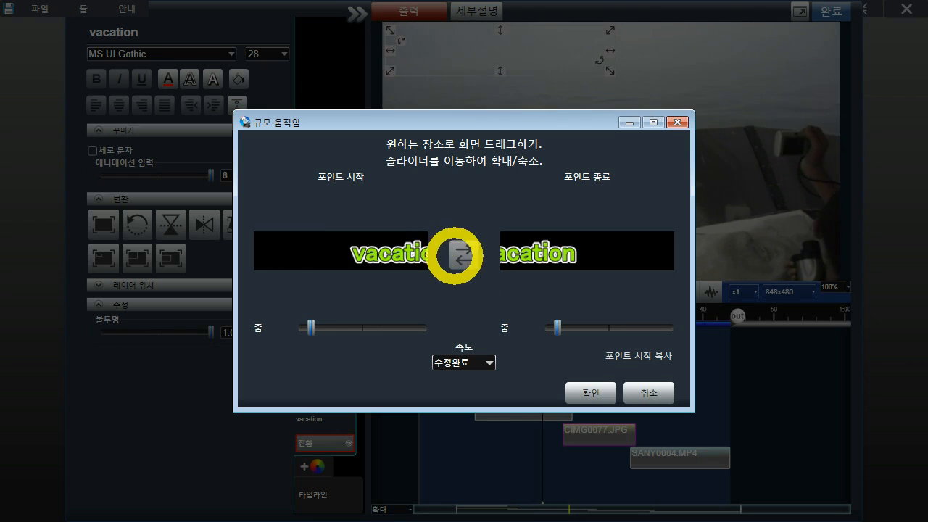
pyautogui.click(585, 392)
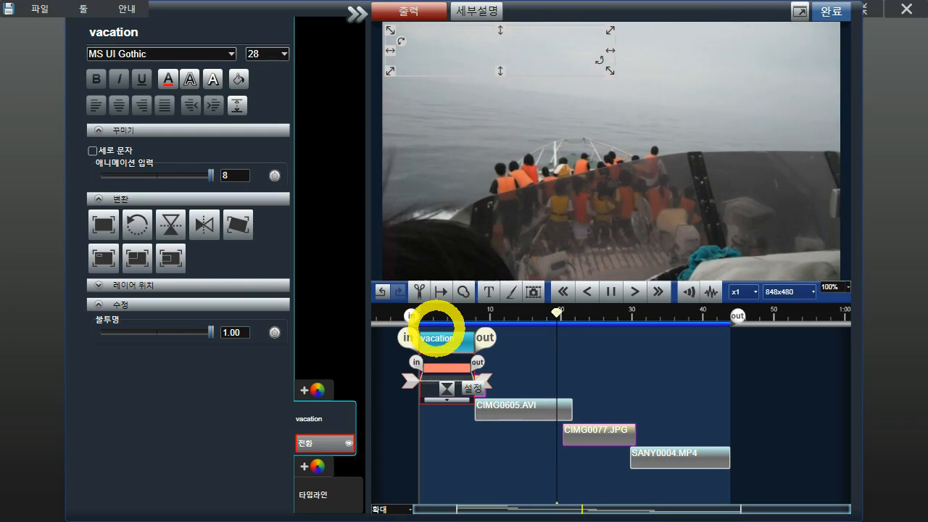
# Preview the "vacation" title's animation from the timeline's start, open and close its text for editing, and replay it
pyautogui.click(427, 312)
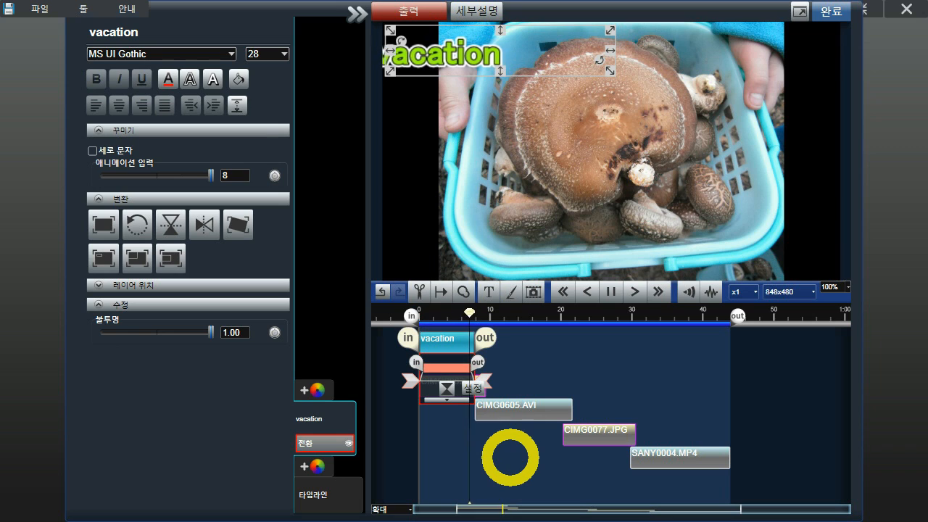
pyautogui.click(510, 457)
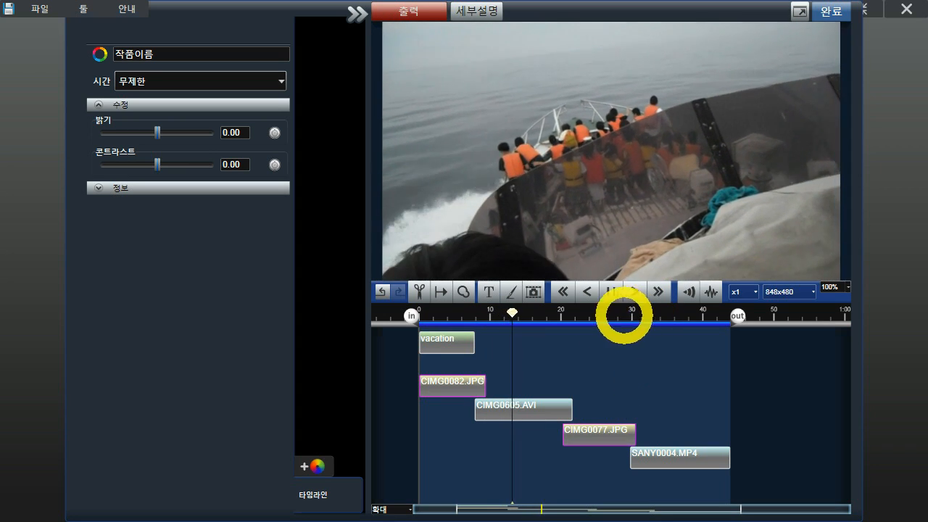
pyautogui.click(458, 346)
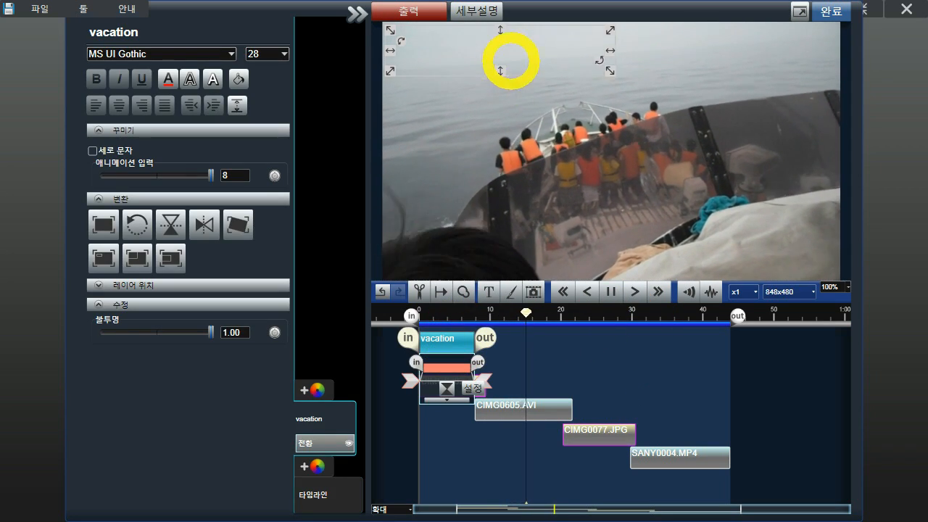
pyautogui.doubleClick(511, 60)
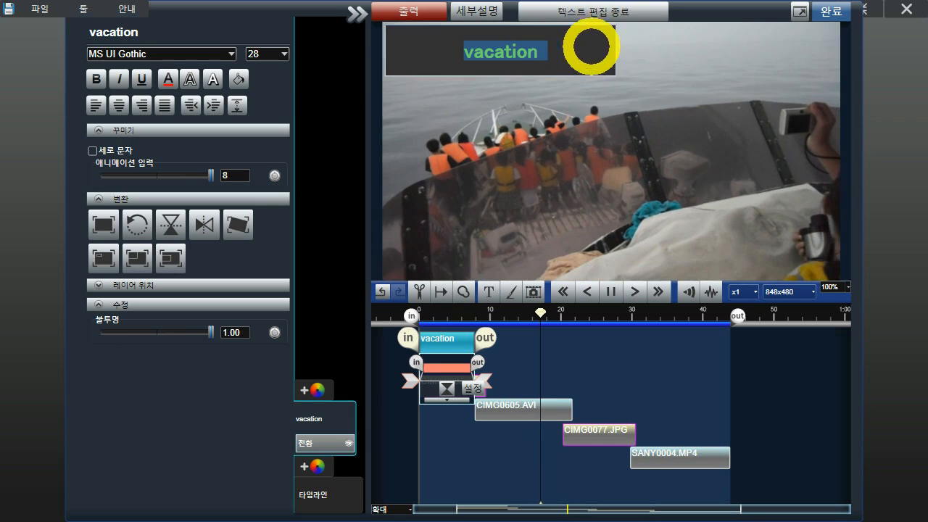
pyautogui.click(601, 12)
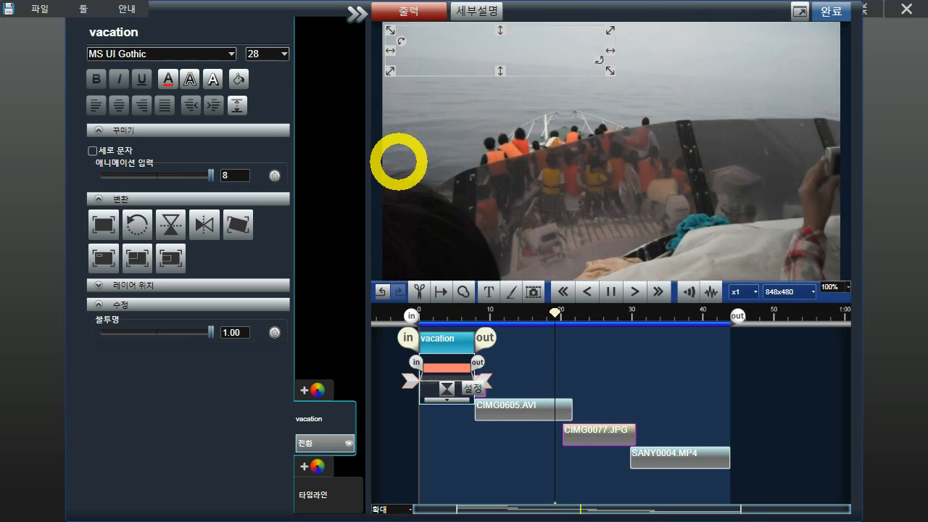
pyautogui.click(425, 310)
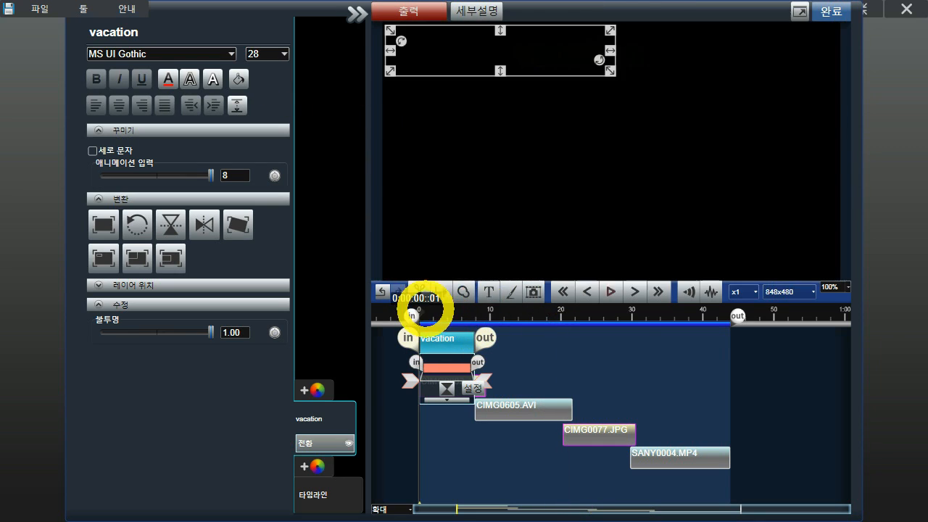
pyautogui.click(659, 346)
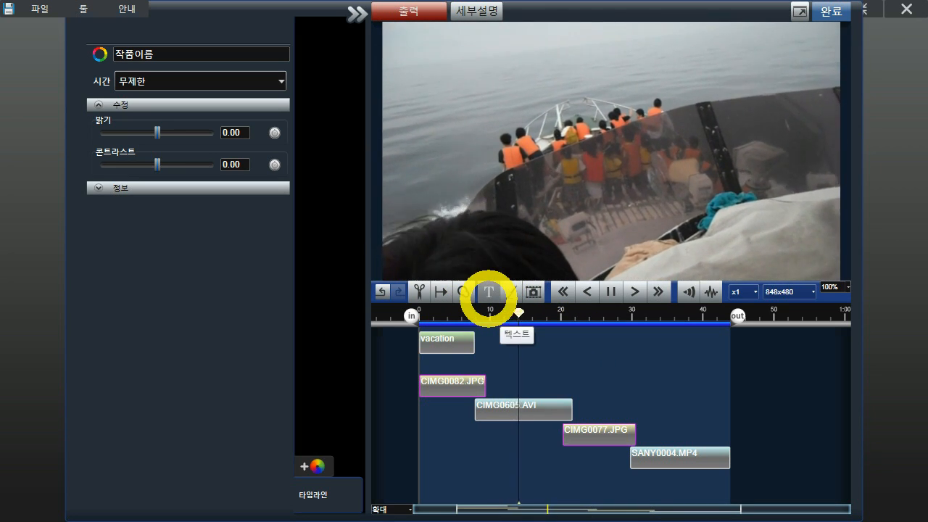
# Add an 엔드 롤 clip to the timeline above CIMG0605 and CIMG0077, starting at about 18 seconds
pyautogui.click(488, 292)
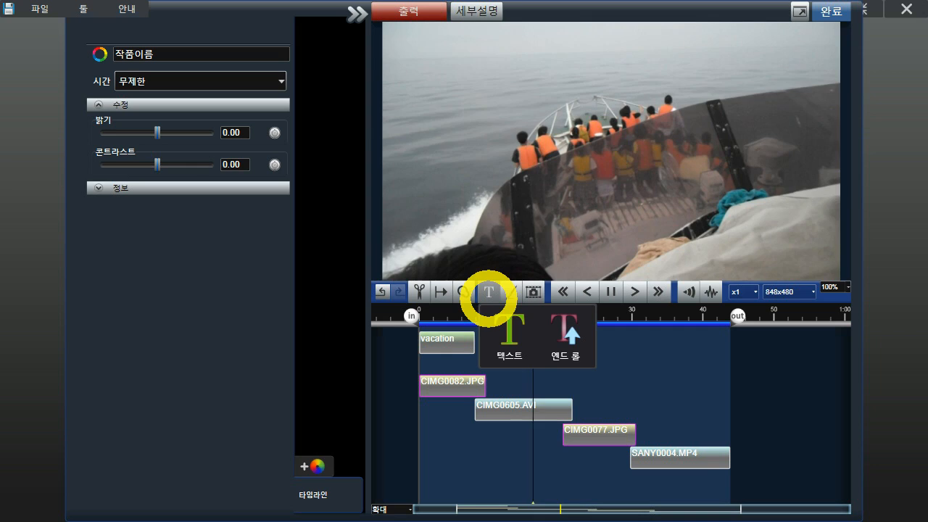
pyautogui.click(489, 298)
pyautogui.click(488, 299)
pyautogui.click(572, 334)
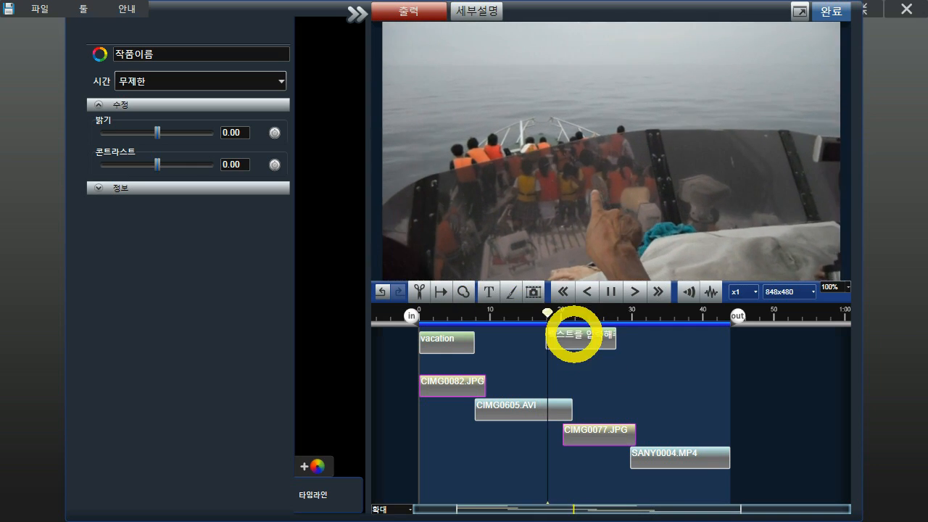
# Move the placeholder text clip along the timeline so it ends together with SANY0004.MP4, and select it for editing
pyautogui.moveTo(585, 347); pyautogui.dragTo(698, 342)
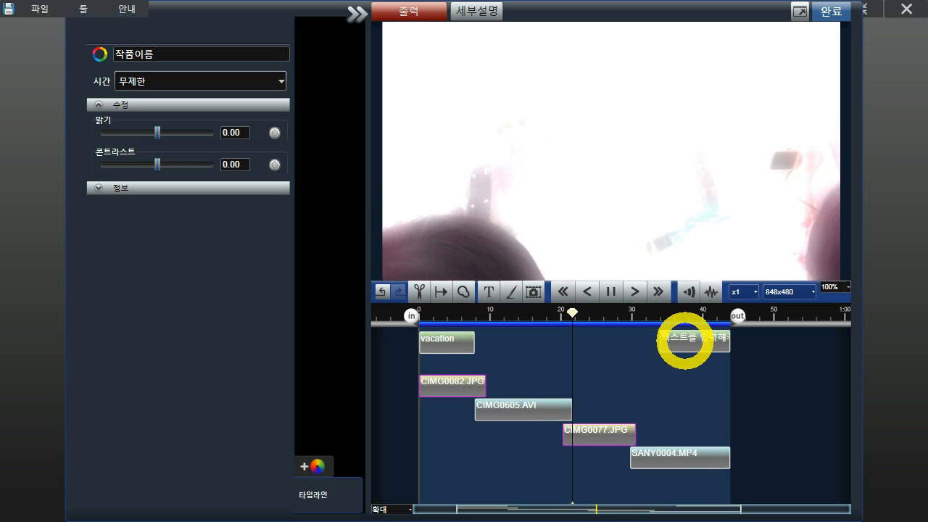
pyautogui.click(684, 341)
pyautogui.moveTo(645, 338)
pyautogui.mouseDown()
pyautogui.moveTo(628, 342)
pyautogui.moveTo(642, 337)
pyautogui.mouseUp()
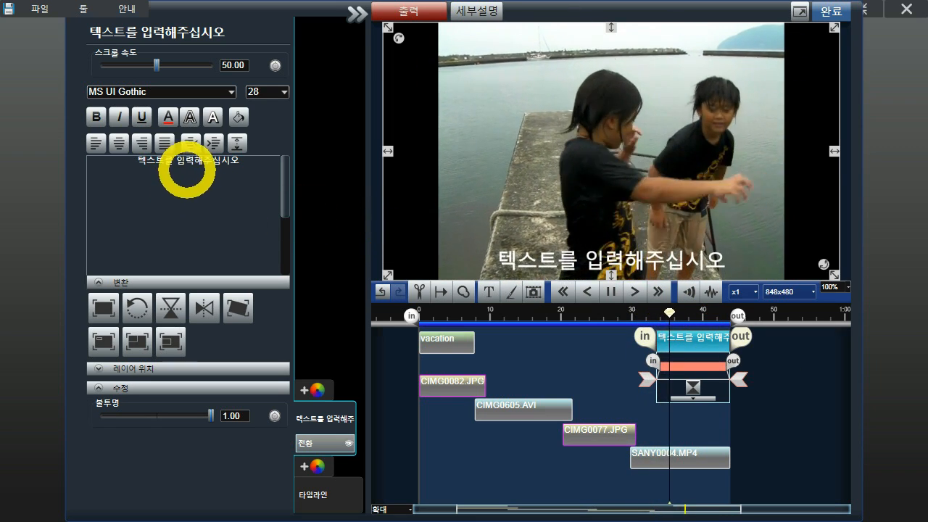
# Replace the placeholder text with "this vacation was very cool"
pyautogui.press('BackSpace')
pyautogui.press('BackSpace')
pyautogui.press('BackSpace')
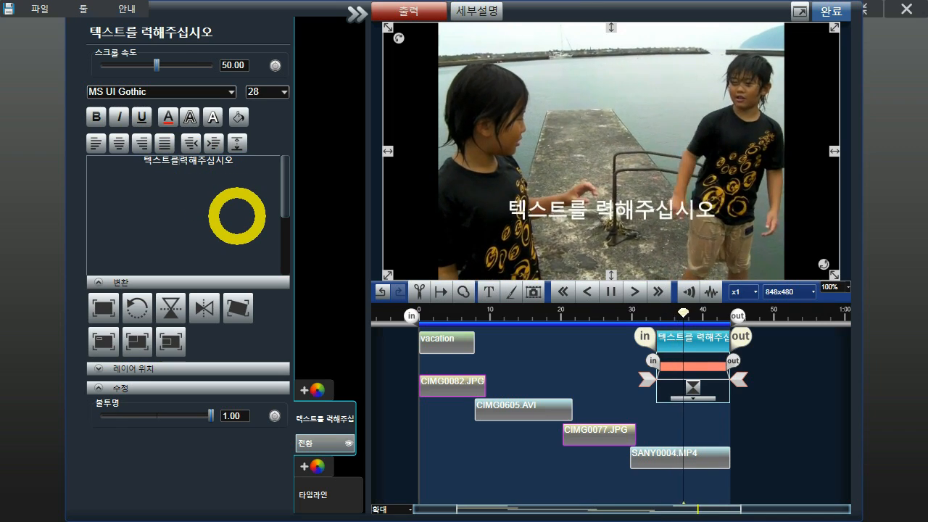
pyautogui.press('Delete')
pyautogui.press('Delete')
pyautogui.press('Delete')
pyautogui.press('Delete')
pyautogui.press('Delete')
pyautogui.press('Delete')
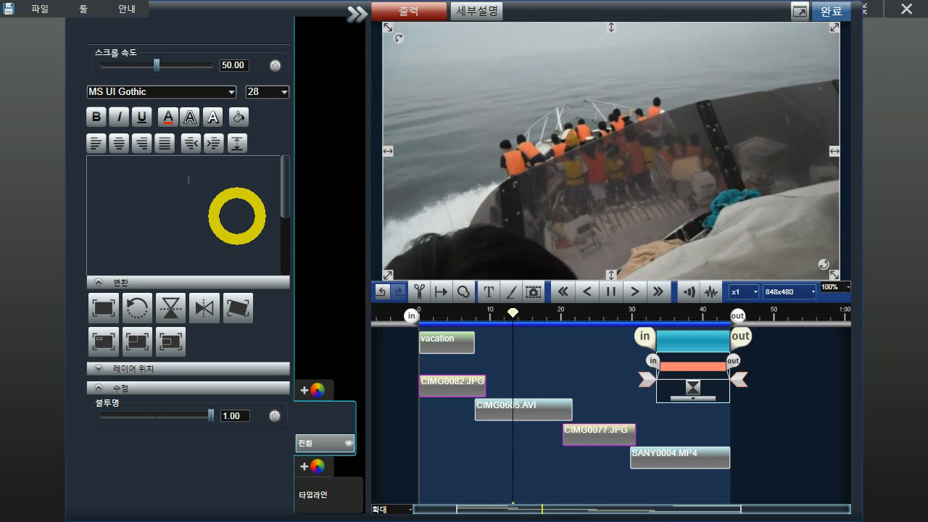
pyautogui.write('this')
pyautogui.write(' vaca')
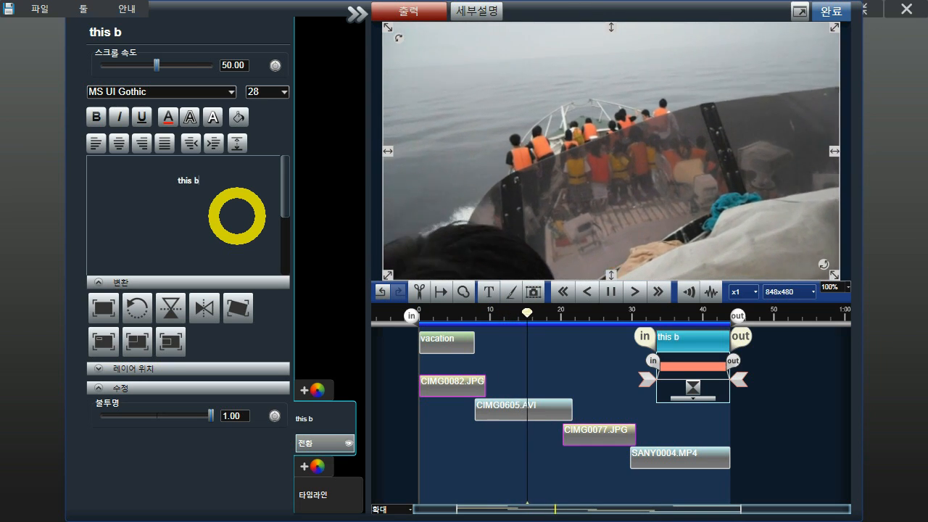
pyautogui.write('tion')
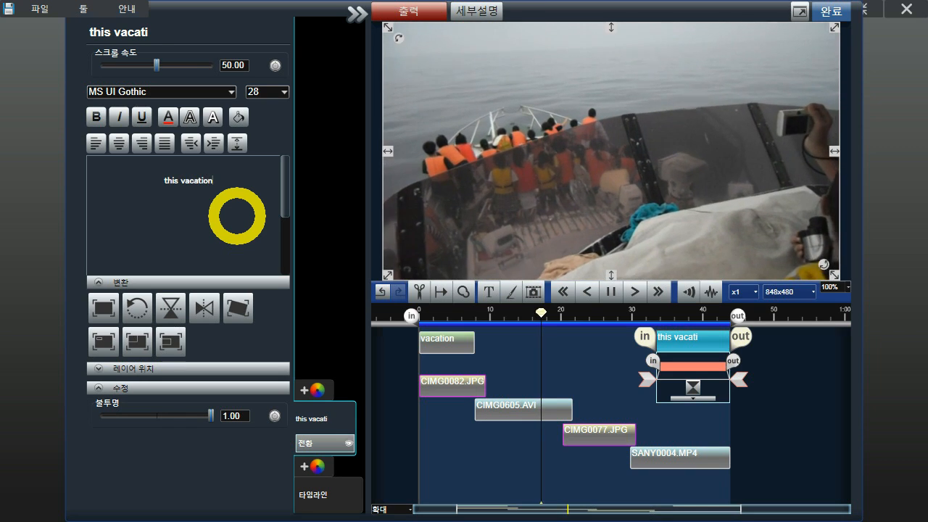
pyautogui.write(' wa')
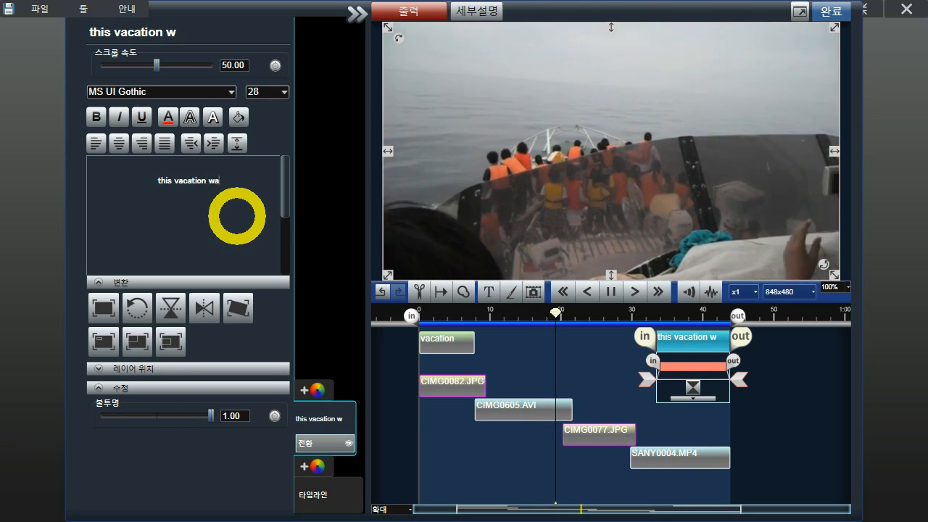
pyautogui.write('s fun')
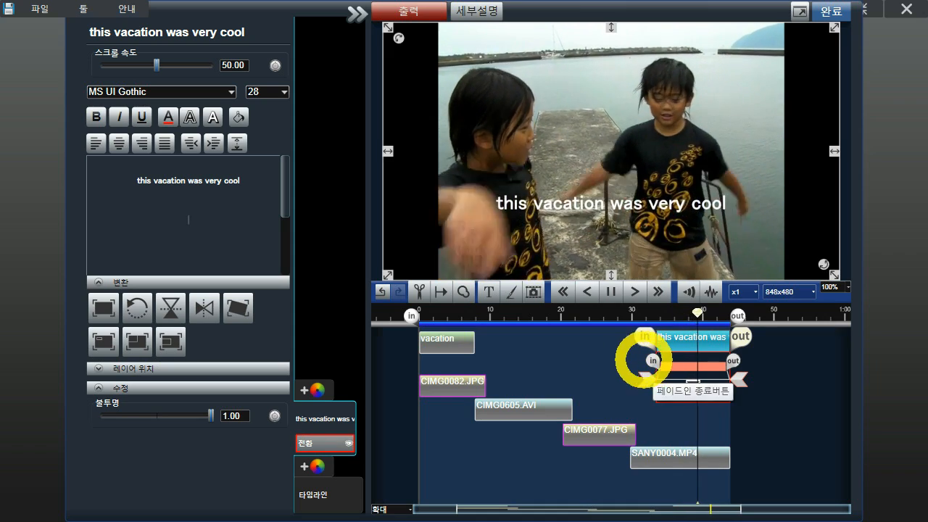
# Lengthen the fade-in and fade-out of the closing caption slightly
pyautogui.moveTo(653, 360); pyautogui.dragTo(665, 358)
pyautogui.click(724, 364)
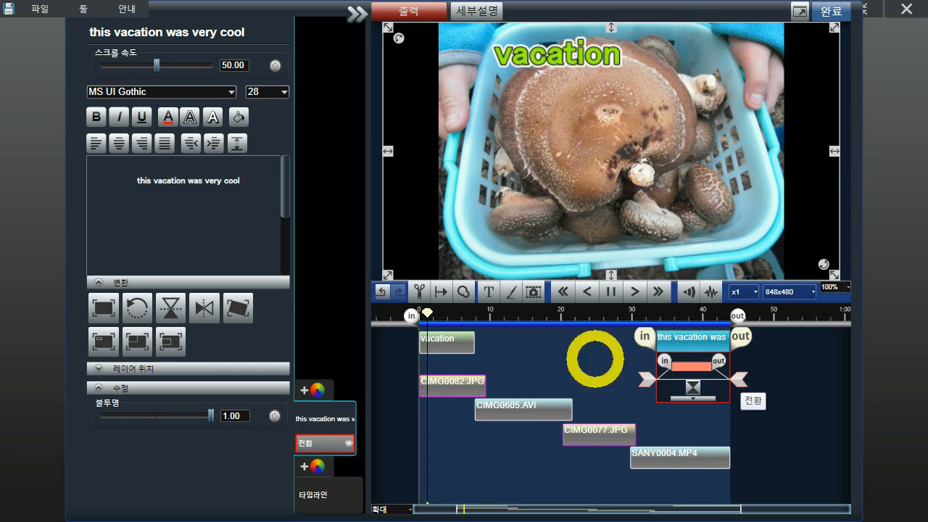
# Set the whole closing caption in Myriad Pro at size 36
pyautogui.moveTo(269, 192); pyautogui.dragTo(136, 169)
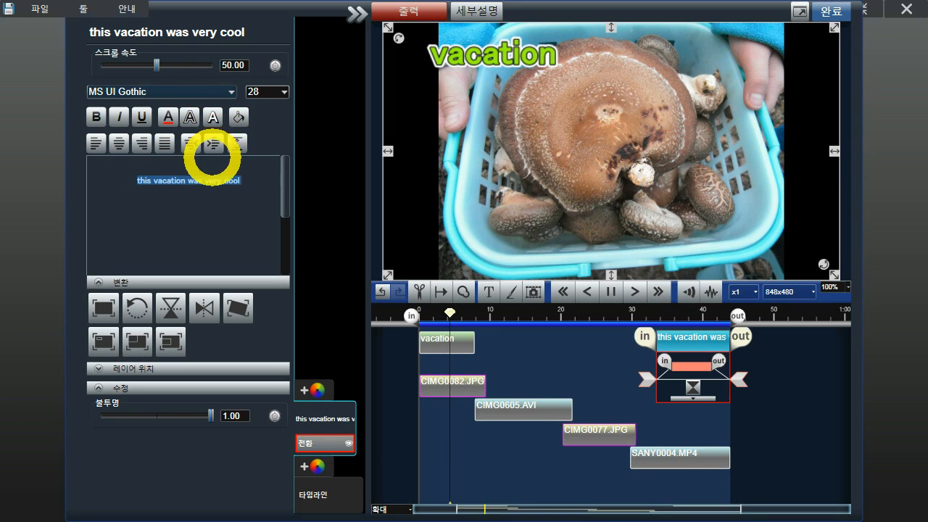
pyautogui.click(224, 92)
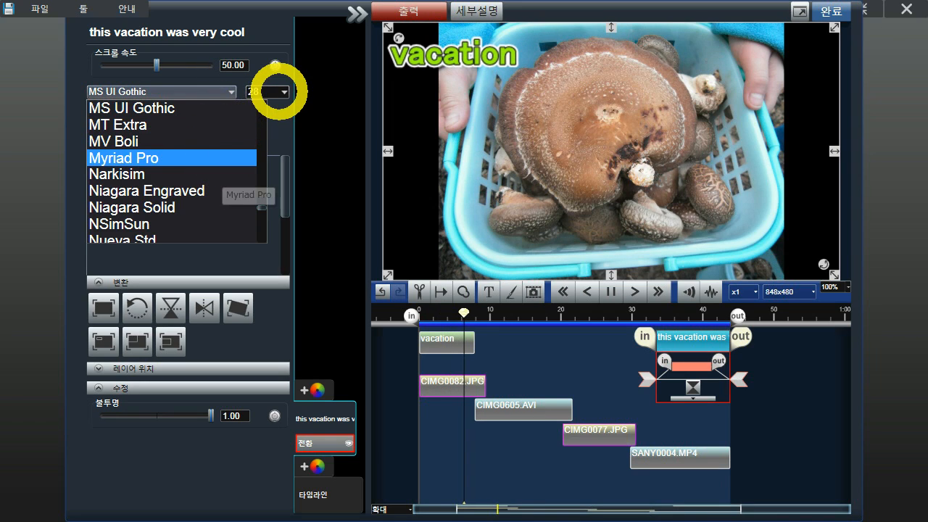
pyautogui.click(280, 93)
pyautogui.click(278, 94)
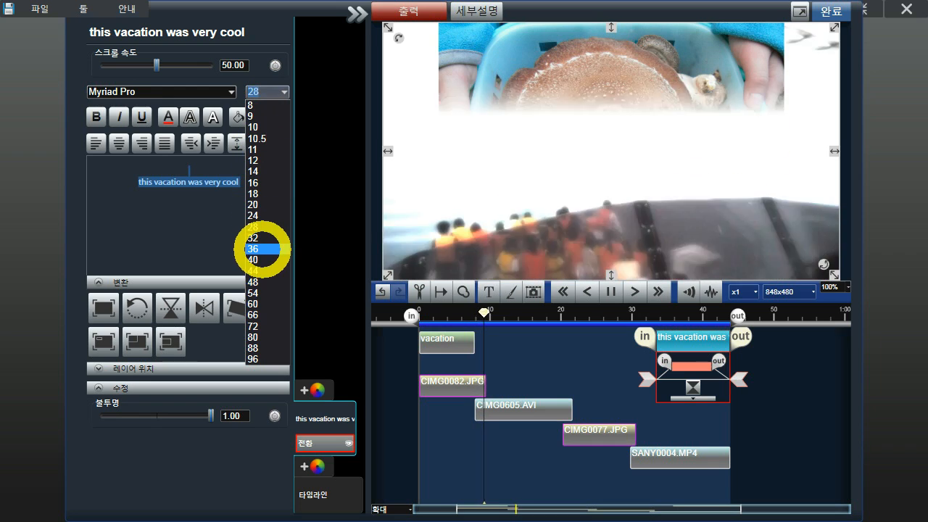
pyautogui.click(252, 249)
# Colour the closing caption's text a custom sky blue, slightly more saturated than the default light blue
pyautogui.click(168, 116)
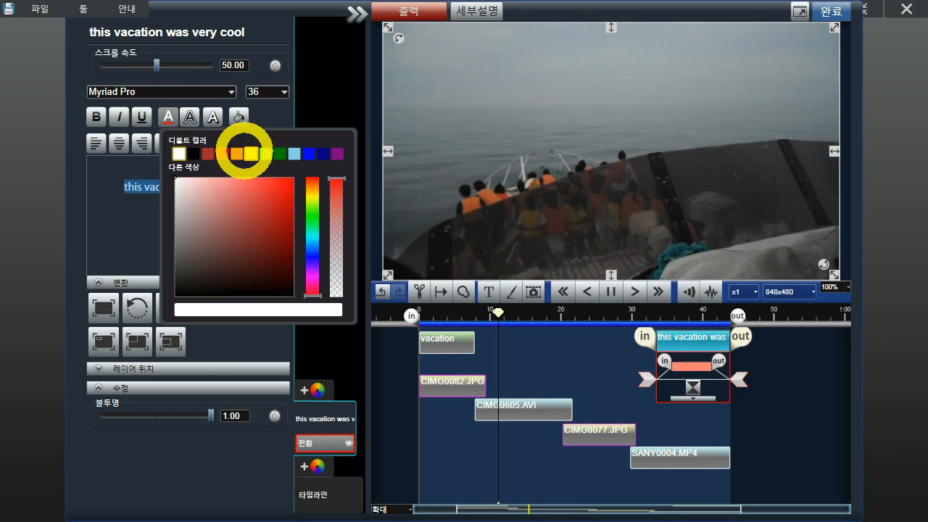
pyautogui.click(251, 152)
pyautogui.click(293, 153)
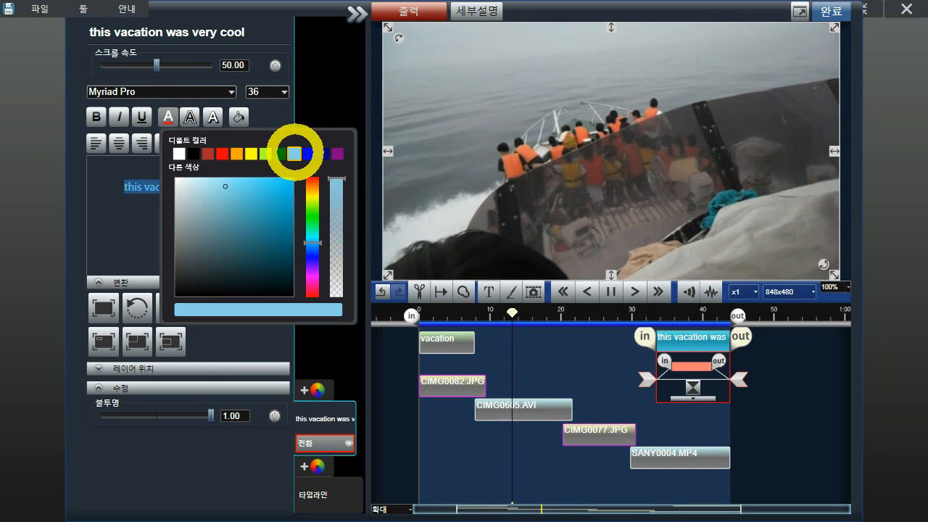
pyautogui.click(224, 182)
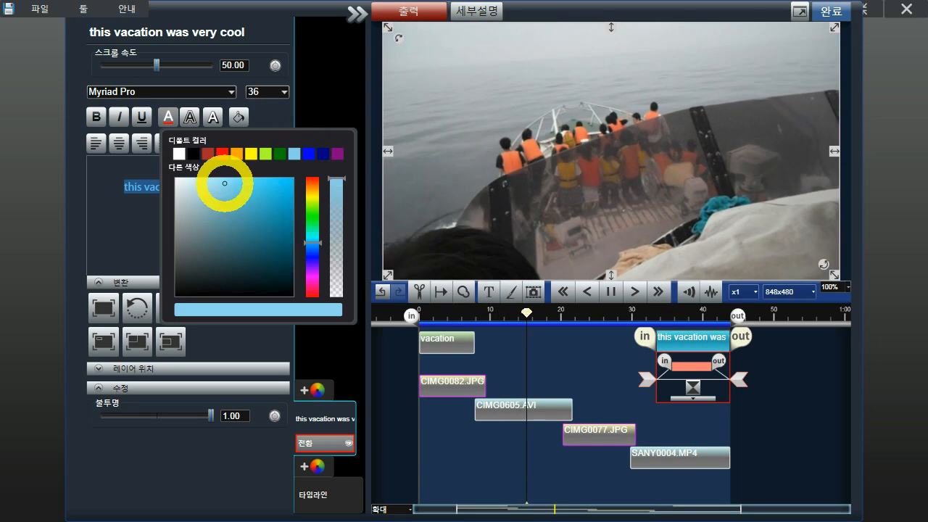
pyautogui.click(249, 187)
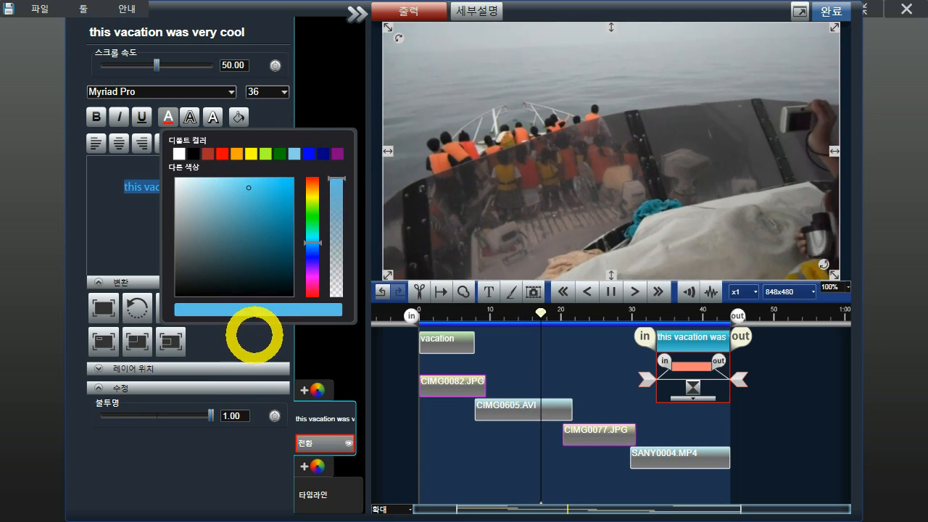
pyautogui.click(128, 201)
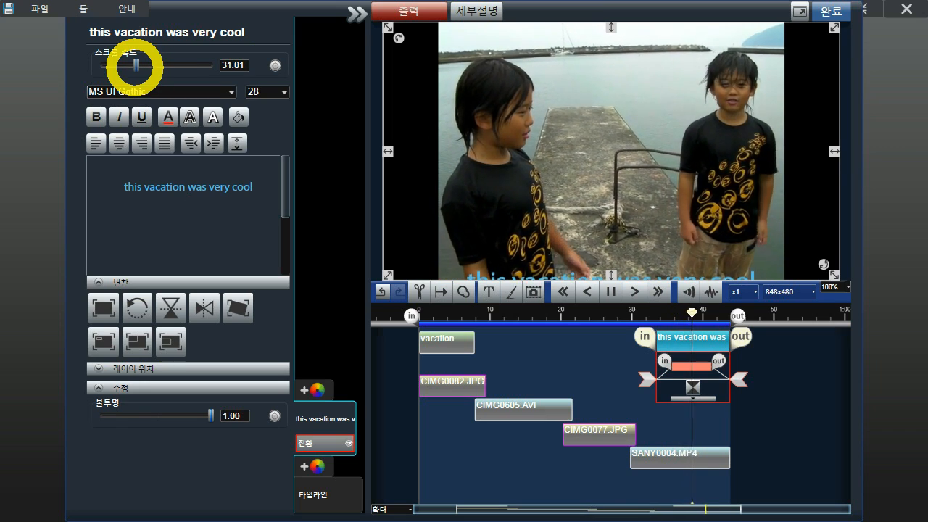
# Set the closing caption's scroll speed to 100.00, with its keyframe animation switched off
pyautogui.moveTo(134, 65)
pyautogui.mouseDown()
pyautogui.moveTo(173, 66)
pyautogui.moveTo(145, 65)
pyautogui.mouseUp()
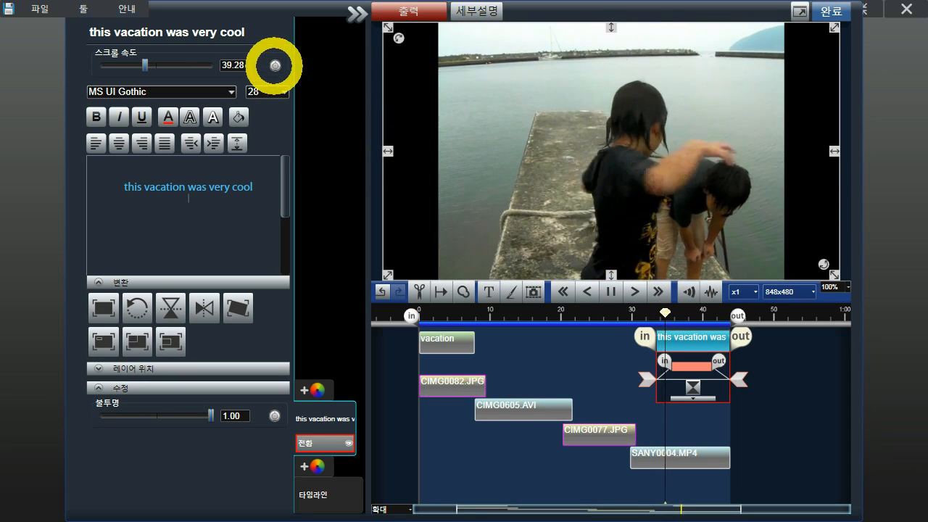
pyautogui.click(275, 65)
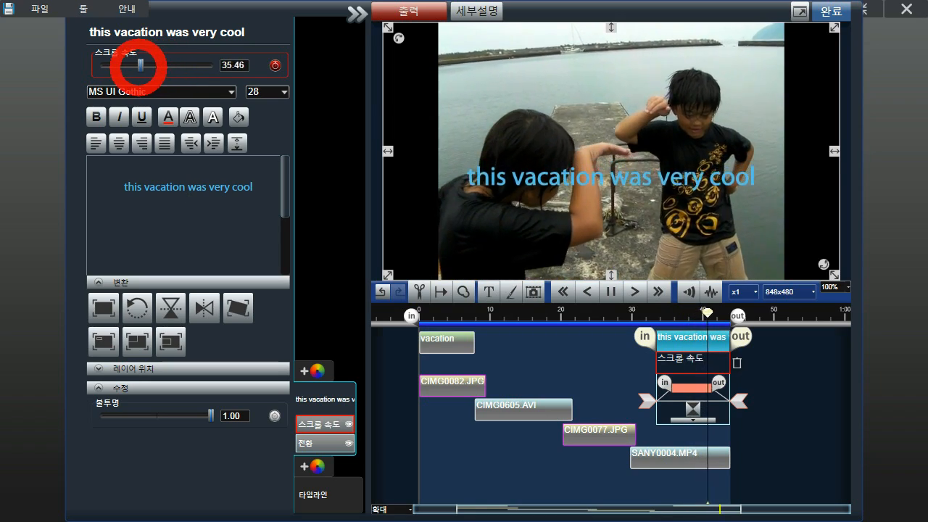
pyautogui.moveTo(135, 66); pyautogui.dragTo(217, 67)
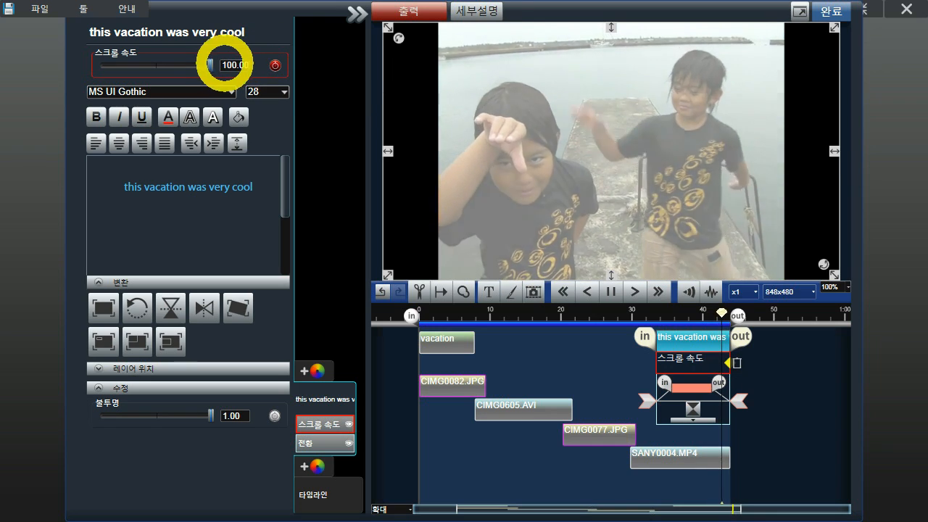
pyautogui.moveTo(208, 65)
pyautogui.mouseDown()
pyautogui.moveTo(174, 62)
pyautogui.moveTo(220, 64)
pyautogui.mouseUp()
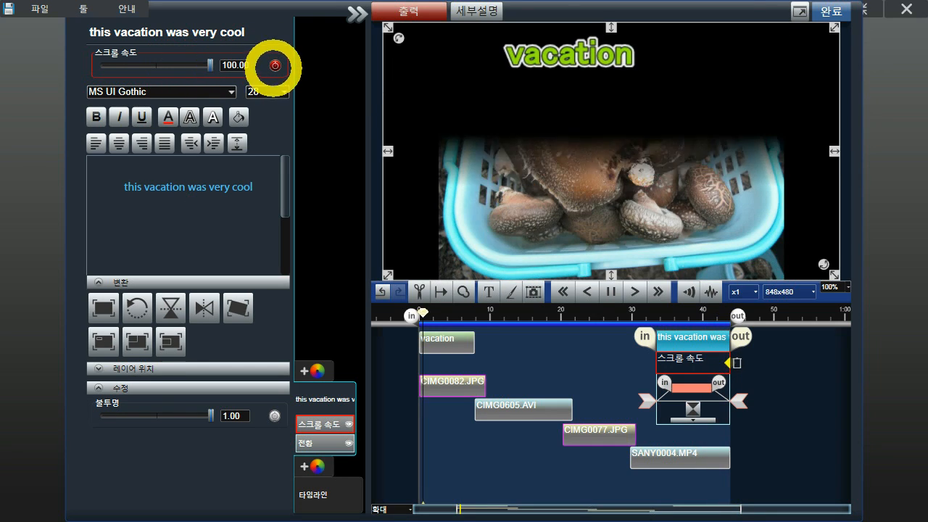
pyautogui.click(276, 67)
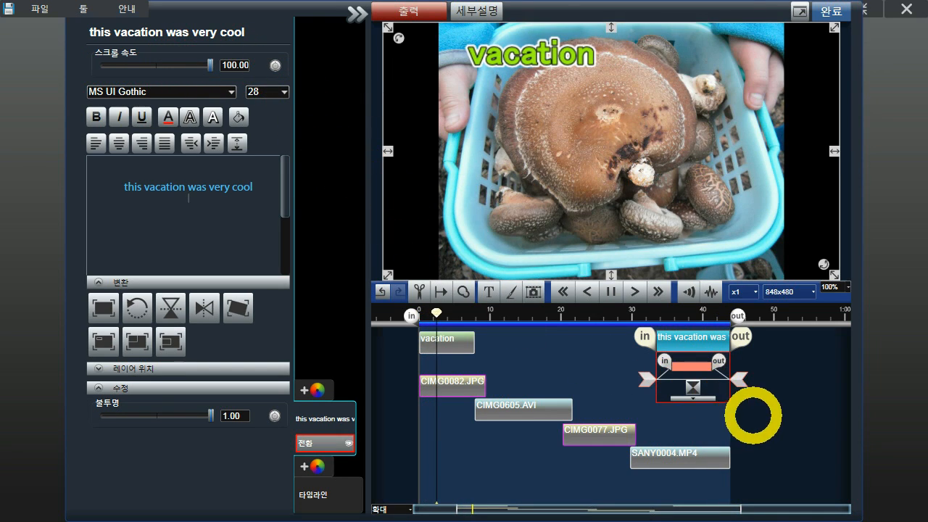
pyautogui.click(694, 386)
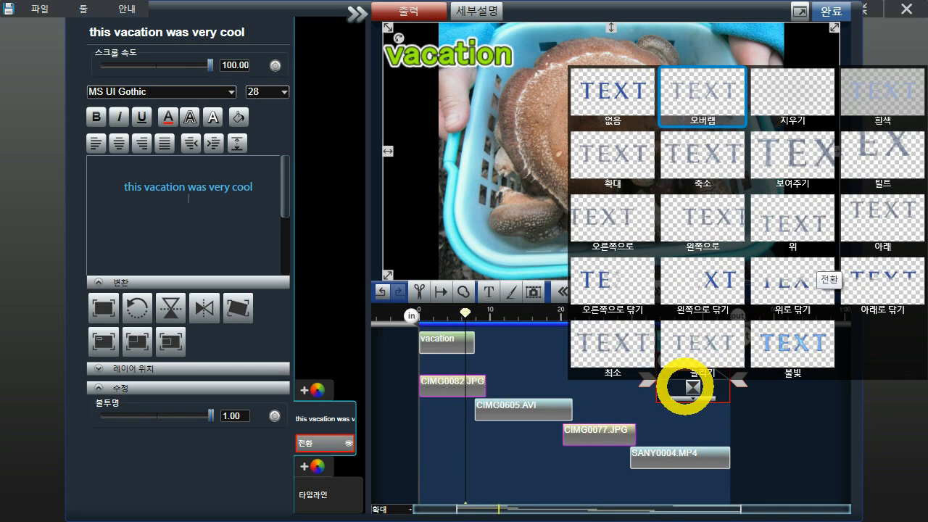
pyautogui.click(689, 384)
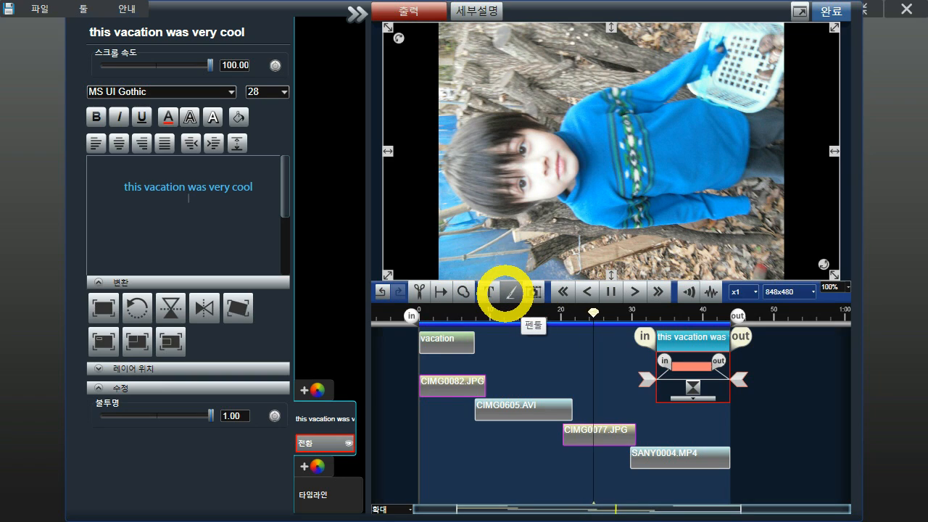
pyautogui.click(510, 292)
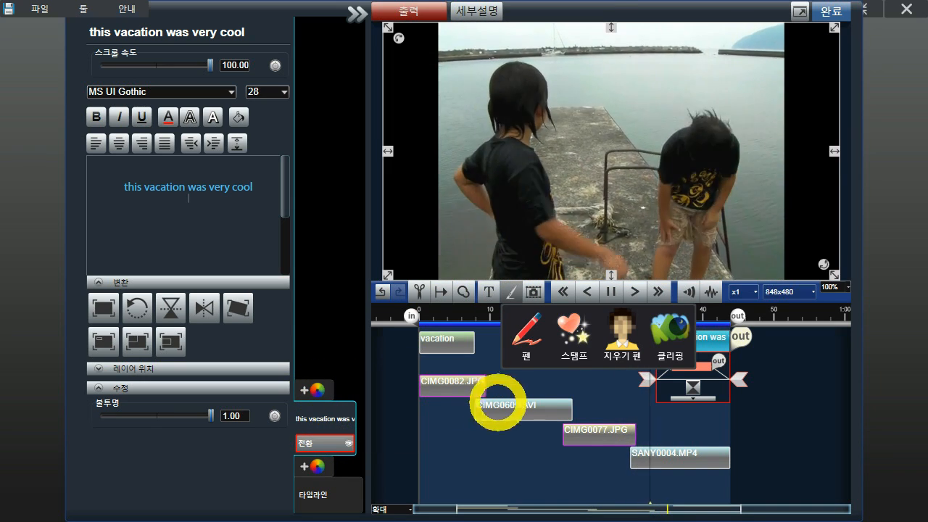
pyautogui.click(555, 452)
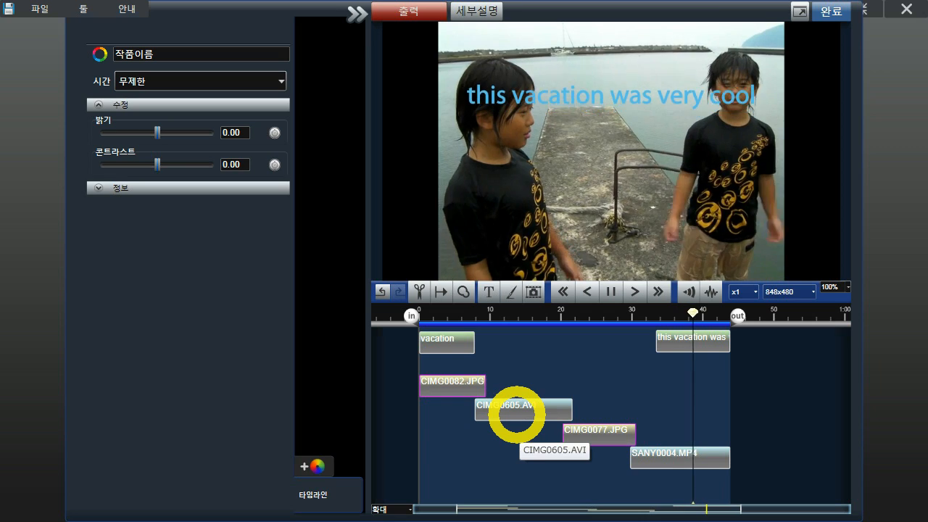
# Apply a Glow effect to the CIMG0605.AVI clip with brightness 0.84 and blur 0.38, and deselect the clip
pyautogui.click(515, 411)
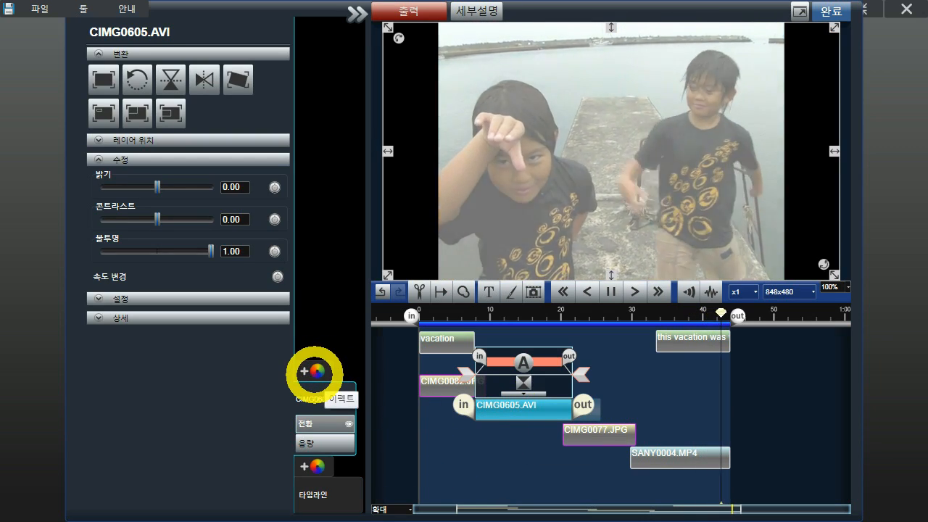
pyautogui.click(314, 371)
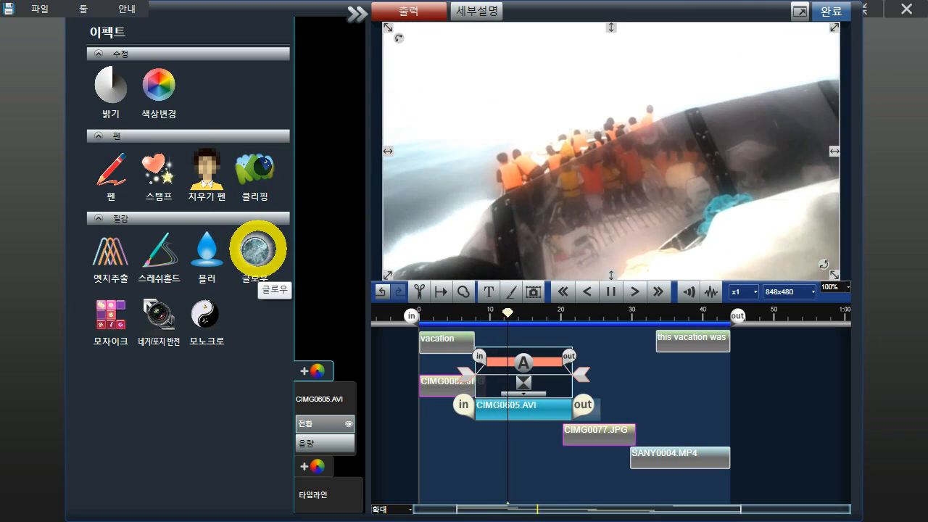
pyautogui.click(258, 249)
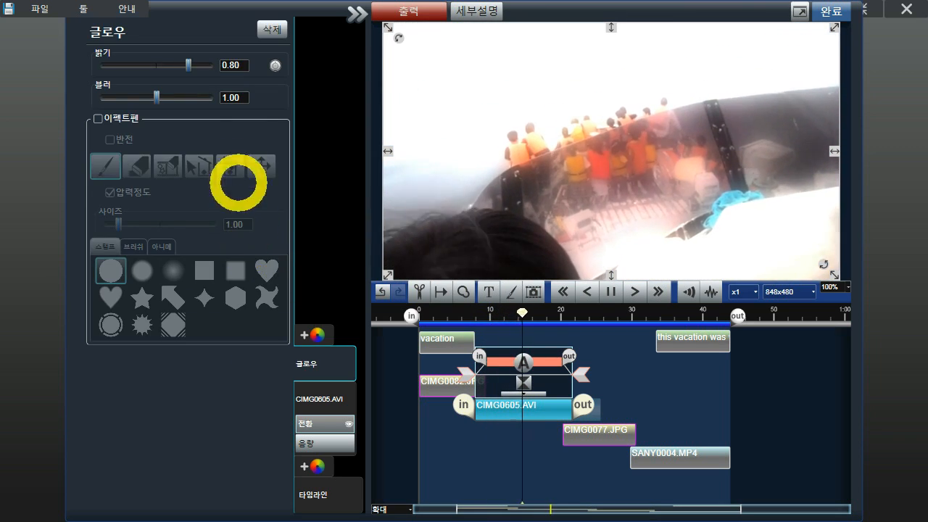
pyautogui.moveTo(157, 97); pyautogui.dragTo(122, 97)
pyautogui.moveTo(185, 64); pyautogui.dragTo(194, 72)
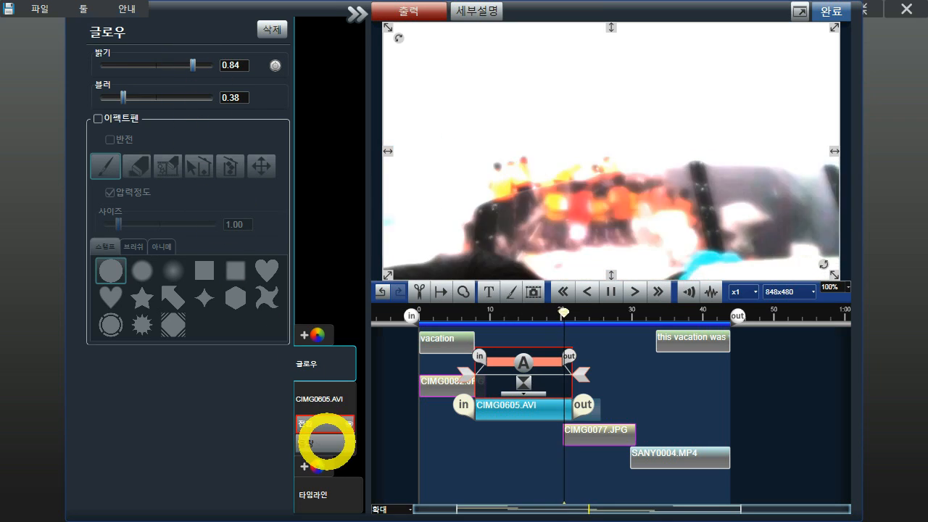
pyautogui.click(305, 424)
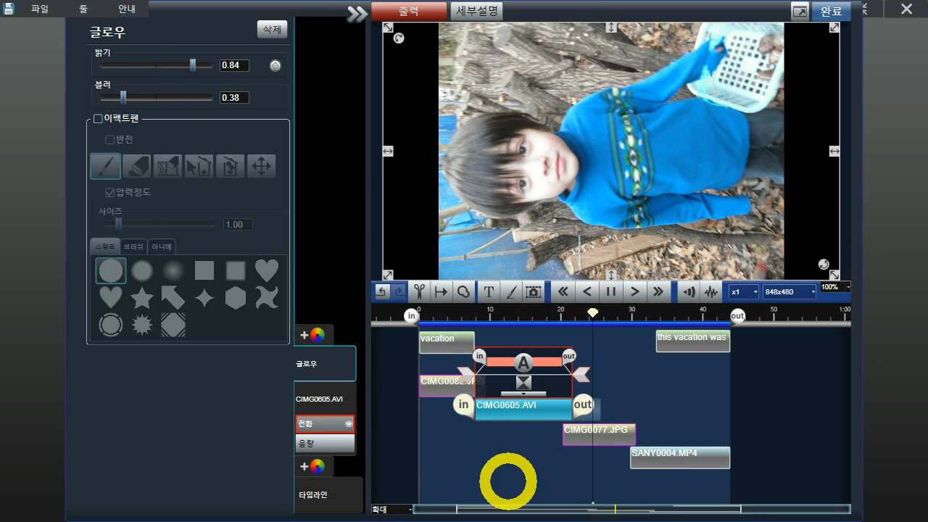
pyautogui.click(484, 477)
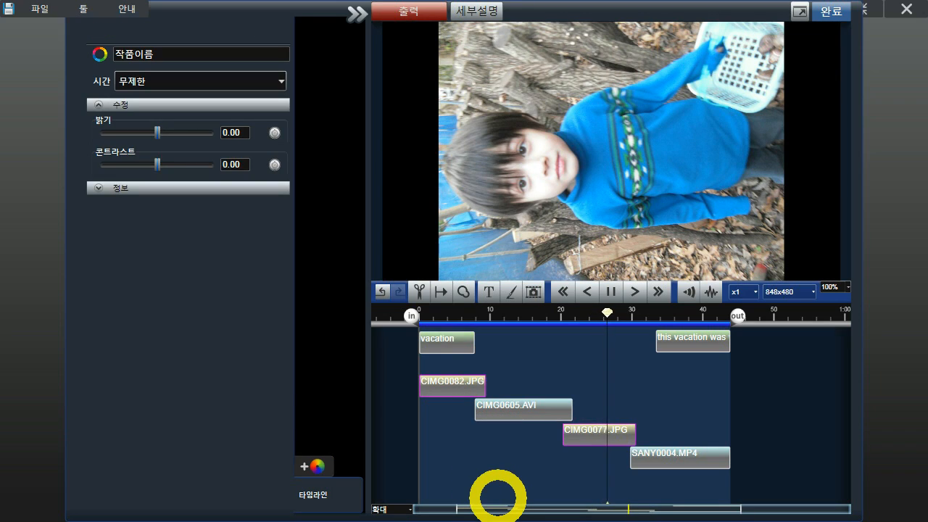
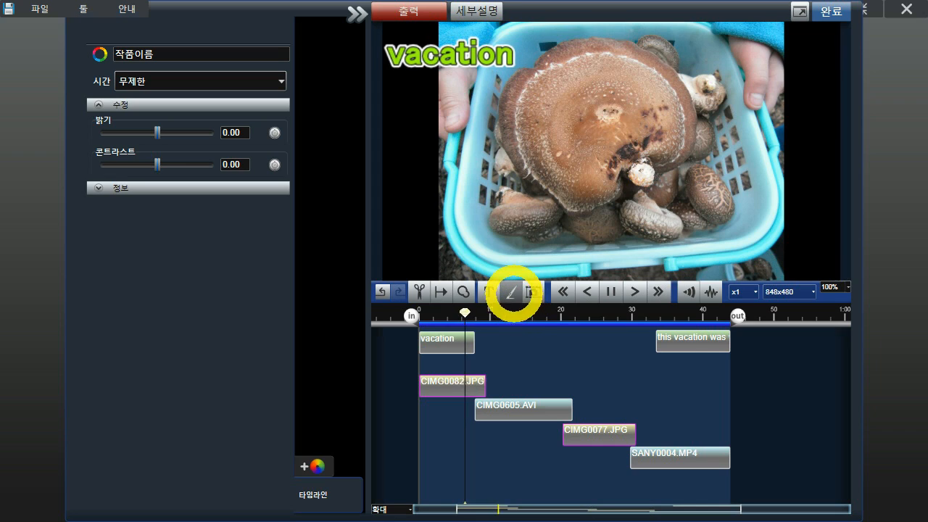
# Activate the Pen tool with a brush size of 1.47 and a slightly darkened custom yellow colour
pyautogui.click(513, 292)
pyautogui.click(525, 330)
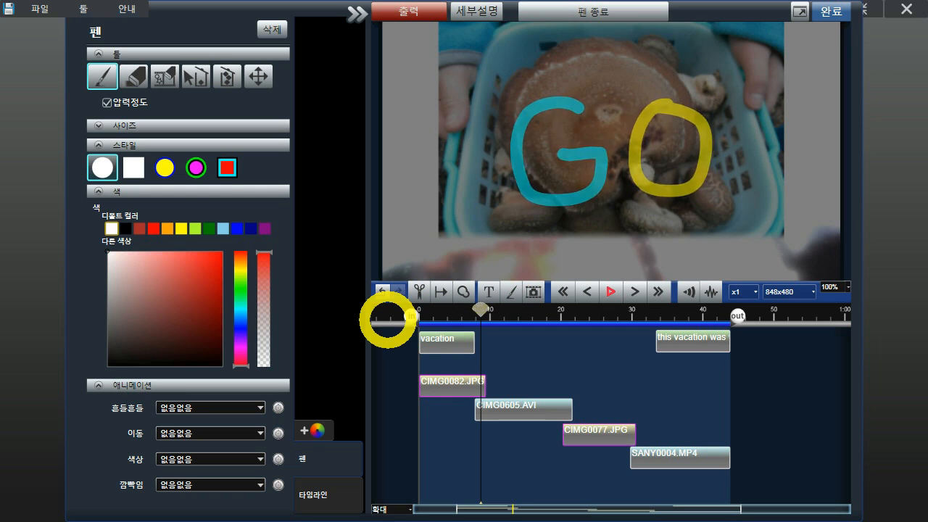
pyautogui.press('space')
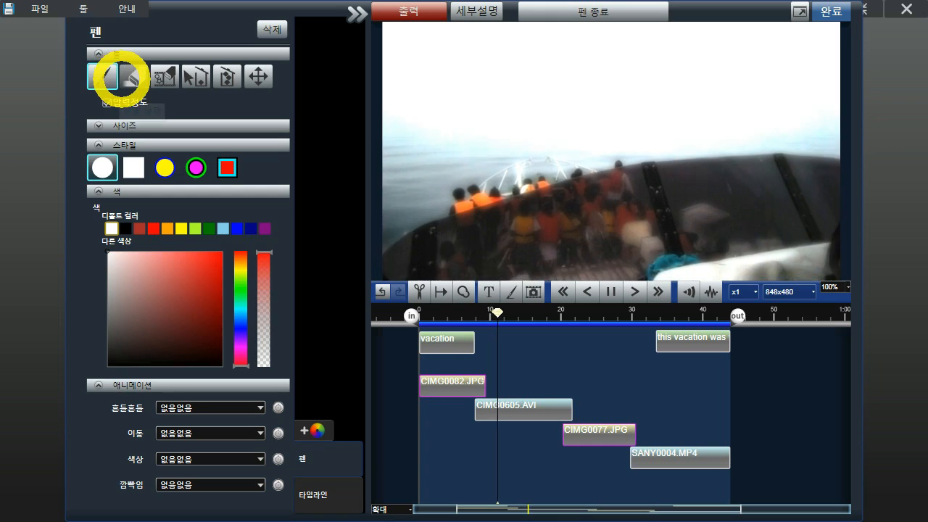
pyautogui.click(136, 129)
pyautogui.moveTo(115, 227); pyautogui.dragTo(118, 228)
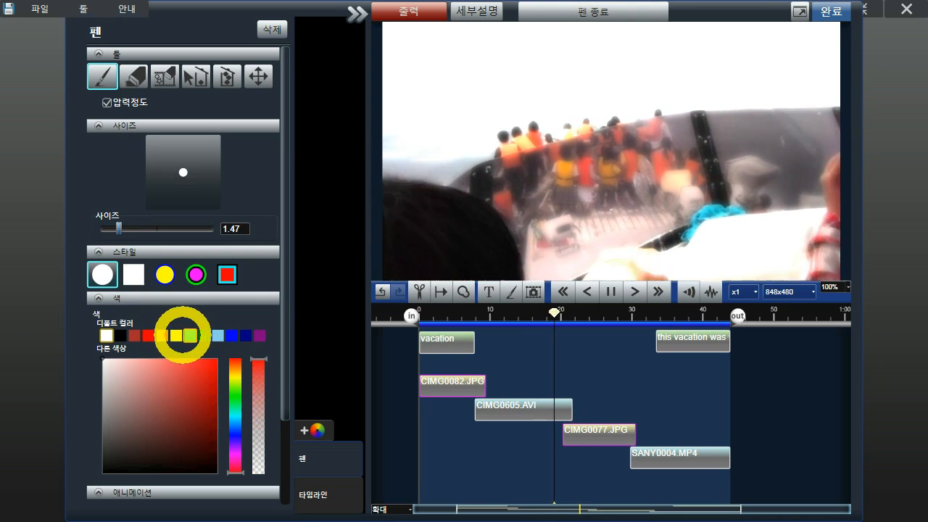
pyautogui.click(176, 335)
pyautogui.click(194, 372)
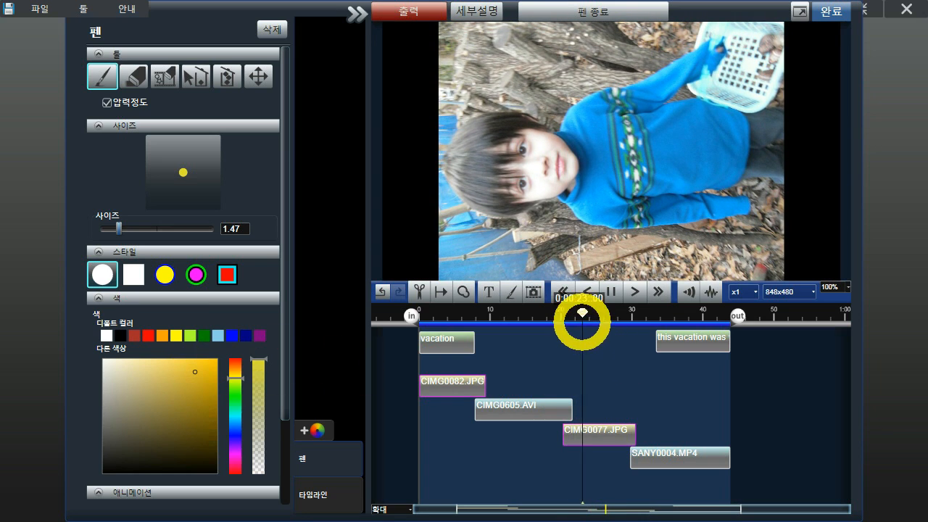
# Slow the playback speed to x0.2 and move the playhead to the start of the CIMG0605.AVI clip
pyautogui.moveTo(585, 311); pyautogui.dragTo(495, 312)
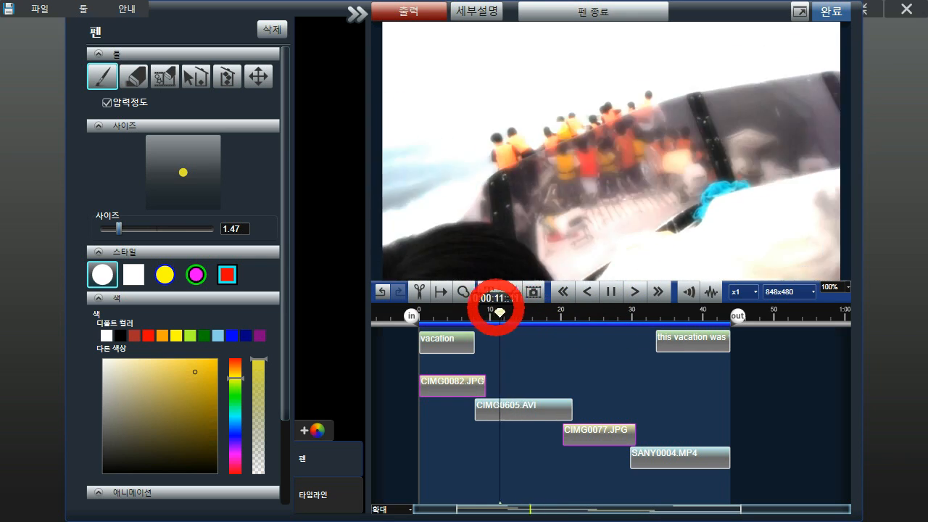
pyautogui.moveTo(499, 311); pyautogui.dragTo(475, 310)
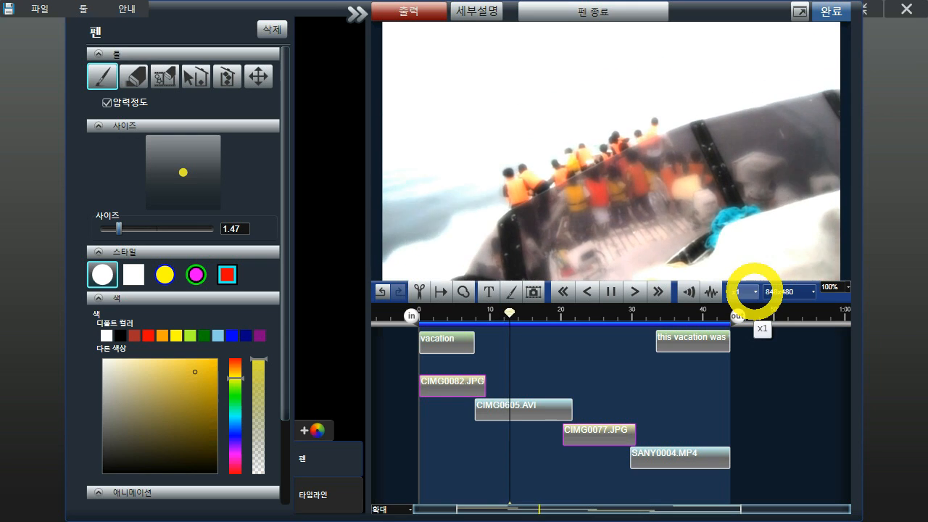
pyautogui.click(754, 292)
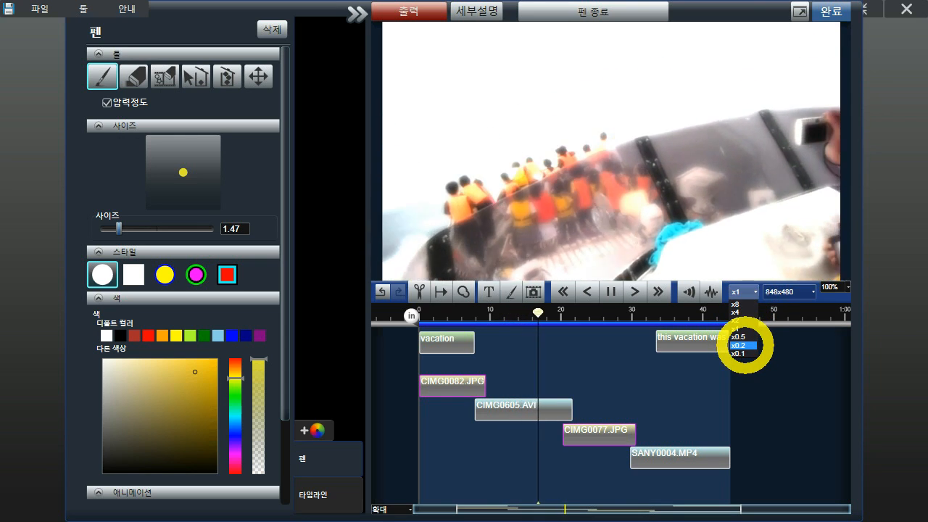
pyautogui.click(742, 345)
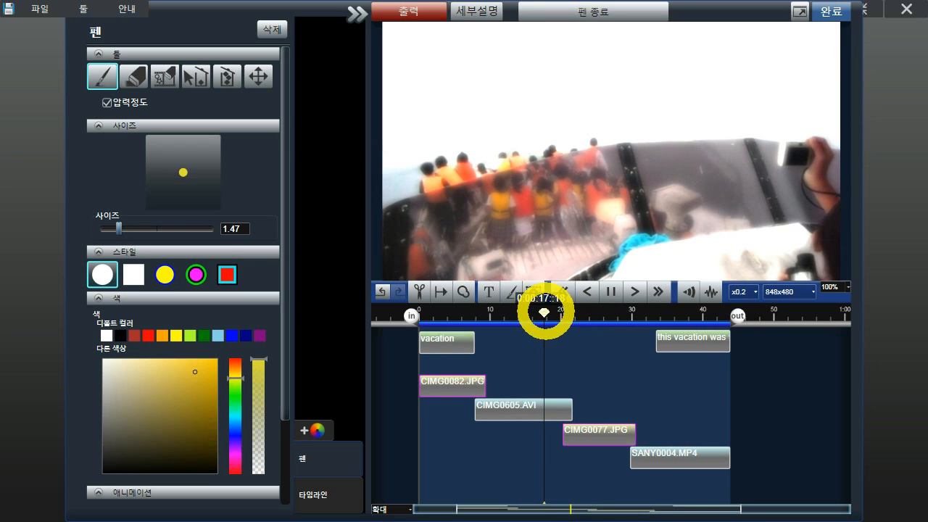
pyautogui.moveTo(543, 311); pyautogui.dragTo(476, 312)
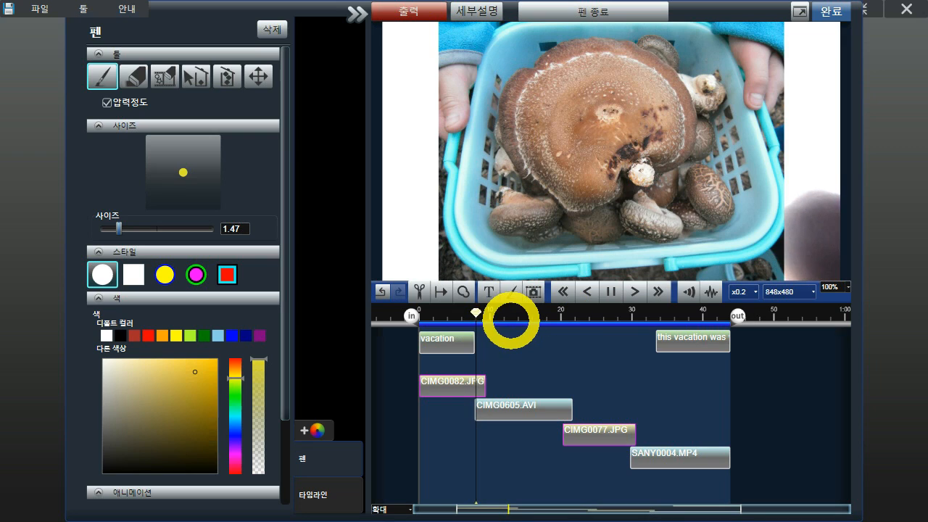
# Draw "wow!" freehand in yellow across the lower right of the picture on CIMG0605.AVI and replay it from the clip's start
pyautogui.moveTo(281, 355); pyautogui.dragTo(278, 444)
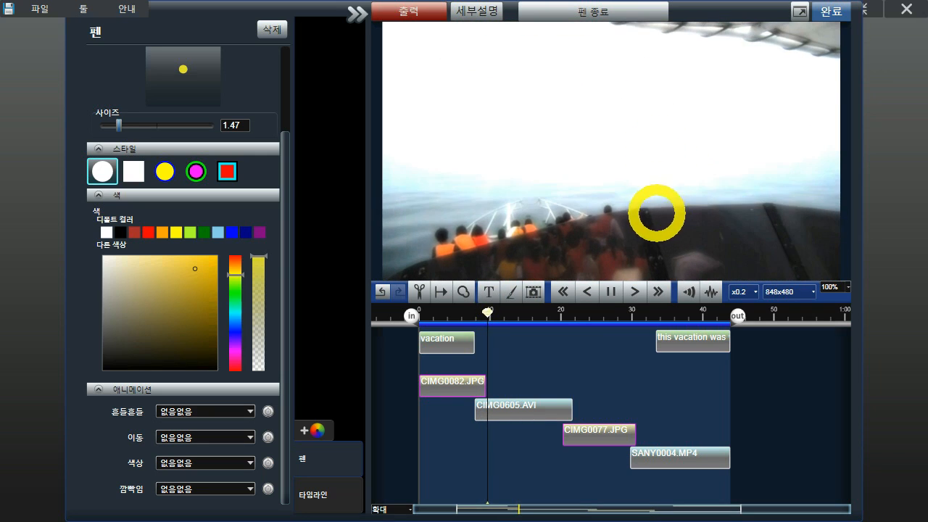
pyautogui.moveTo(648, 217)
pyautogui.mouseDown()
pyautogui.moveTo(631, 248)
pyautogui.moveTo(656, 234)
pyautogui.moveTo(667, 256)
pyautogui.moveTo(681, 228)
pyautogui.mouseUp()
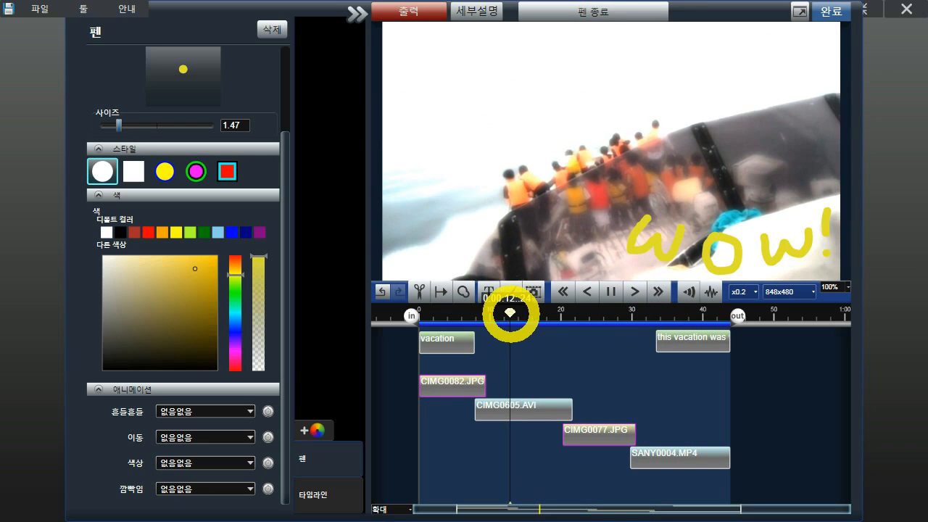
pyautogui.moveTo(505, 310); pyautogui.dragTo(475, 310)
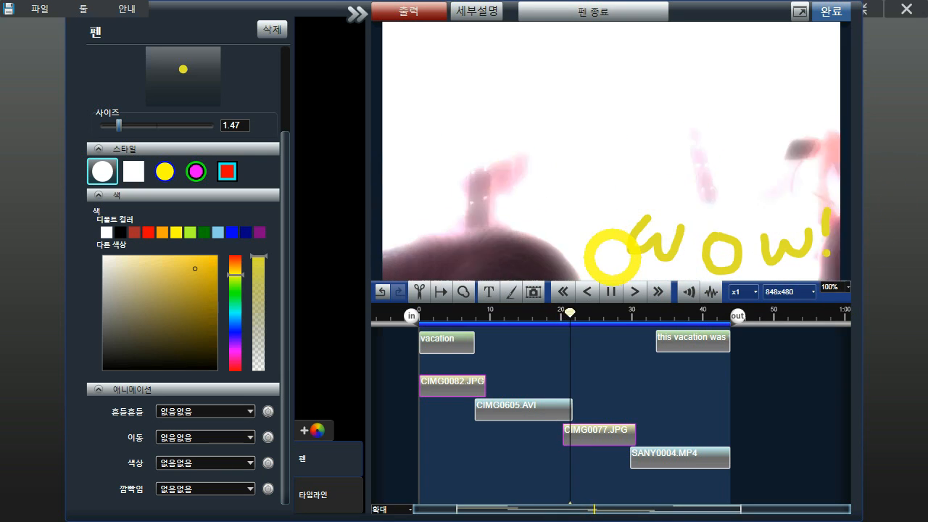
# Delete all the drawn pen lines and return the playhead to the start of the CIMG0605.AVI clip
pyautogui.moveTo(580, 318); pyautogui.dragTo(550, 311)
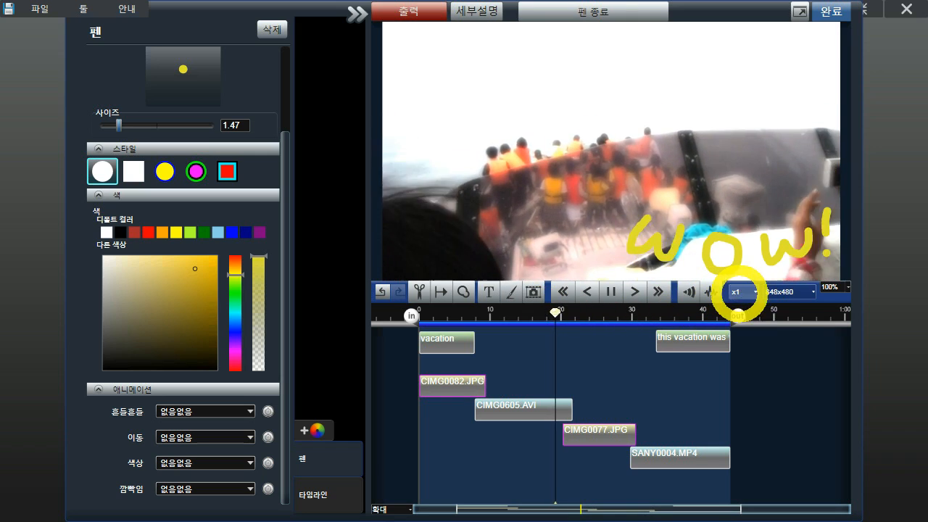
pyautogui.click(736, 345)
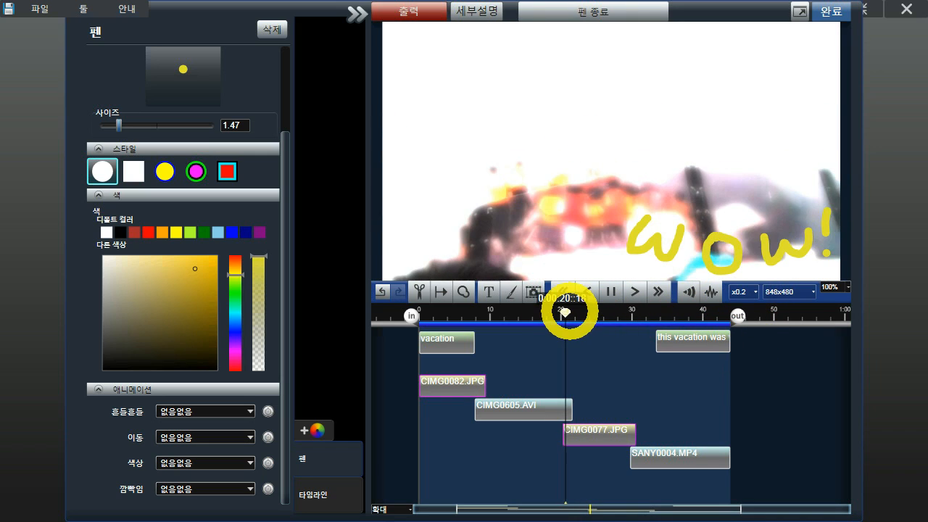
pyautogui.moveTo(284, 180); pyautogui.dragTo(290, 75)
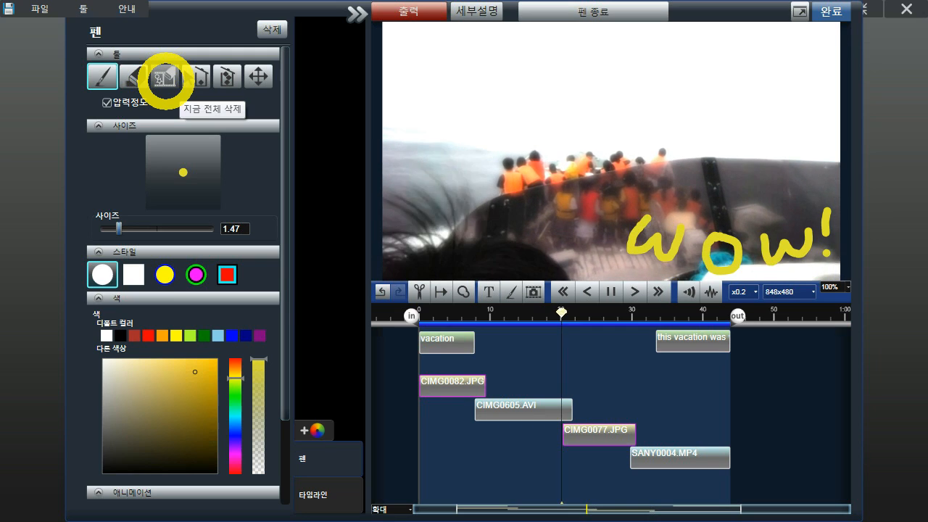
pyautogui.click(167, 76)
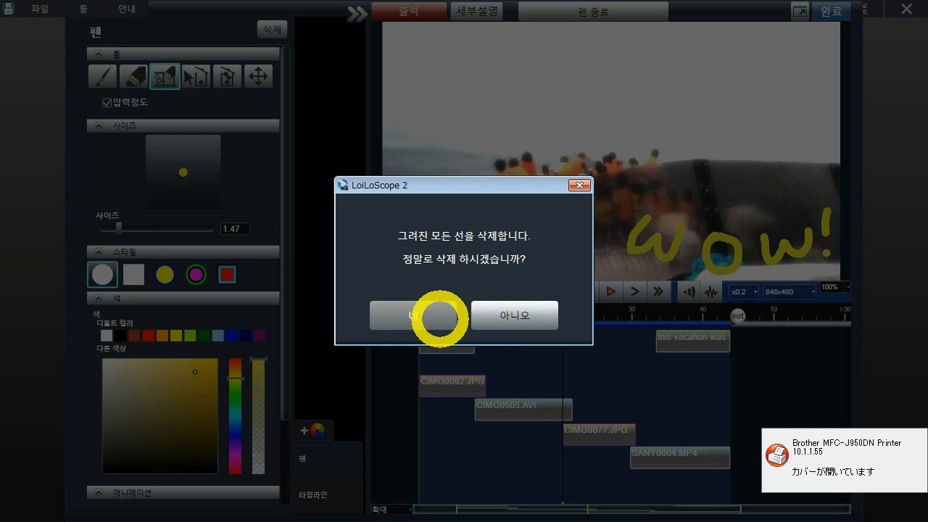
pyautogui.click(428, 315)
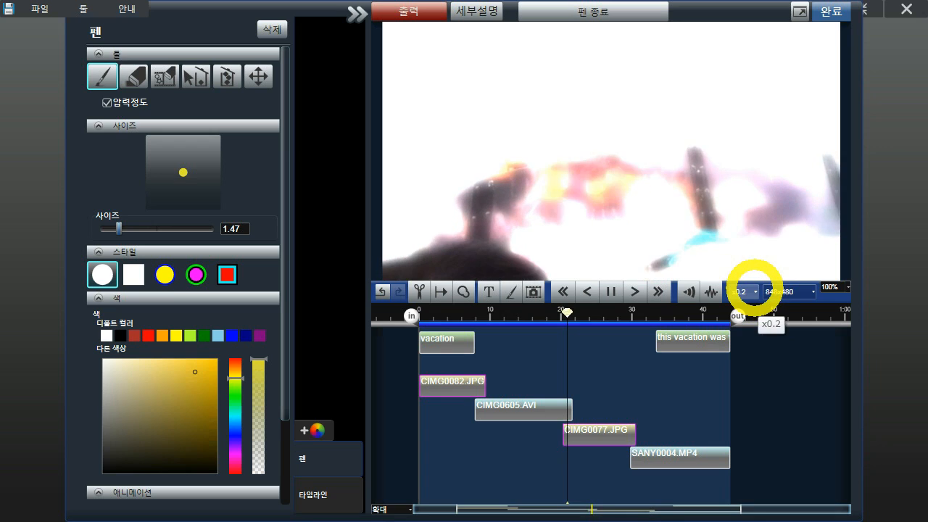
pyautogui.moveTo(572, 311); pyautogui.dragTo(476, 312)
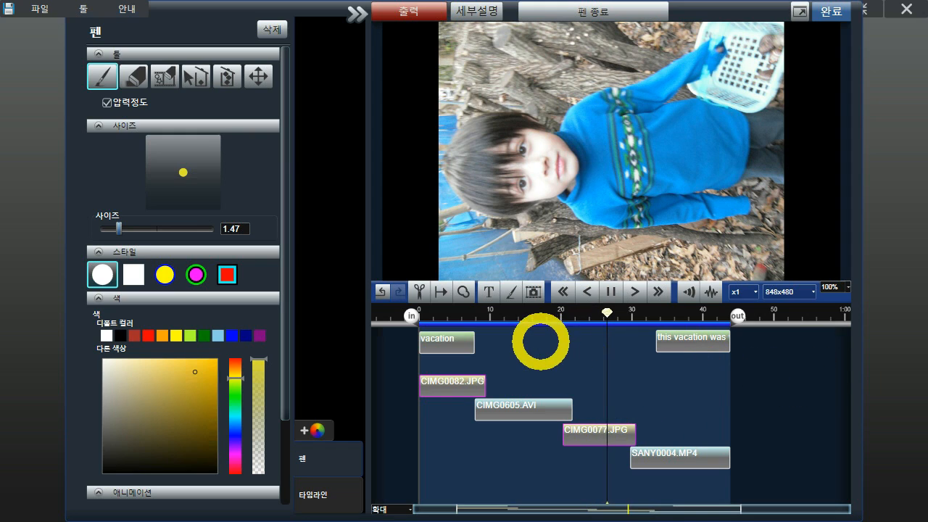
# Activate the Stamp tool, with playback slowed to x0.2 and the playhead at the start of the CIMG0077.JPG clip
pyautogui.click(511, 293)
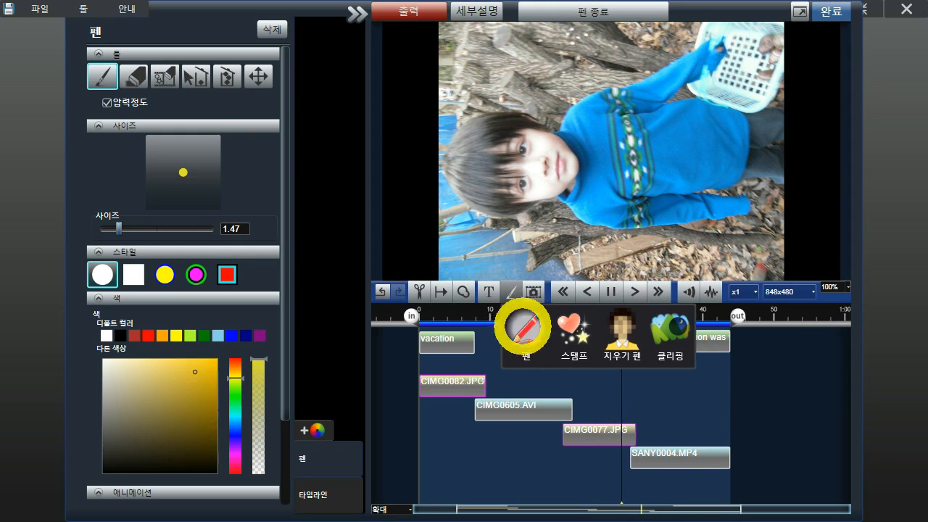
pyautogui.click(572, 329)
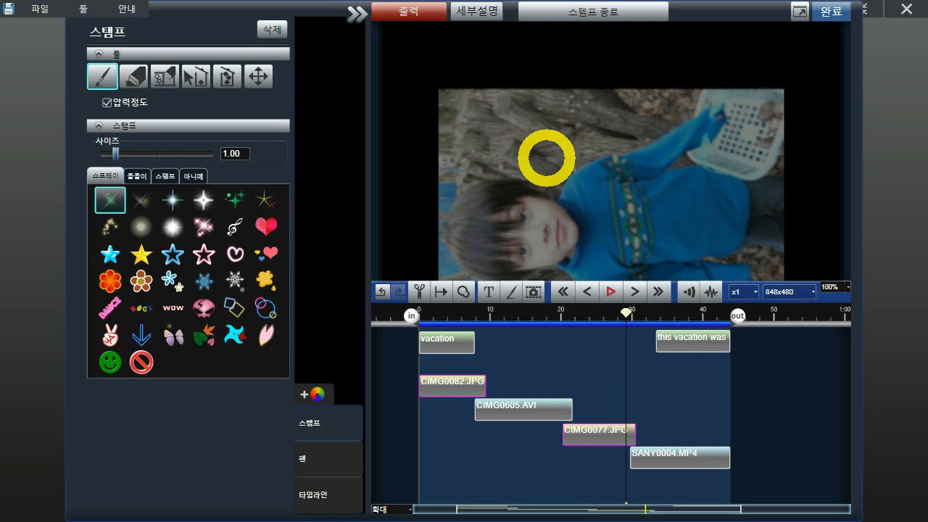
pyautogui.click(611, 292)
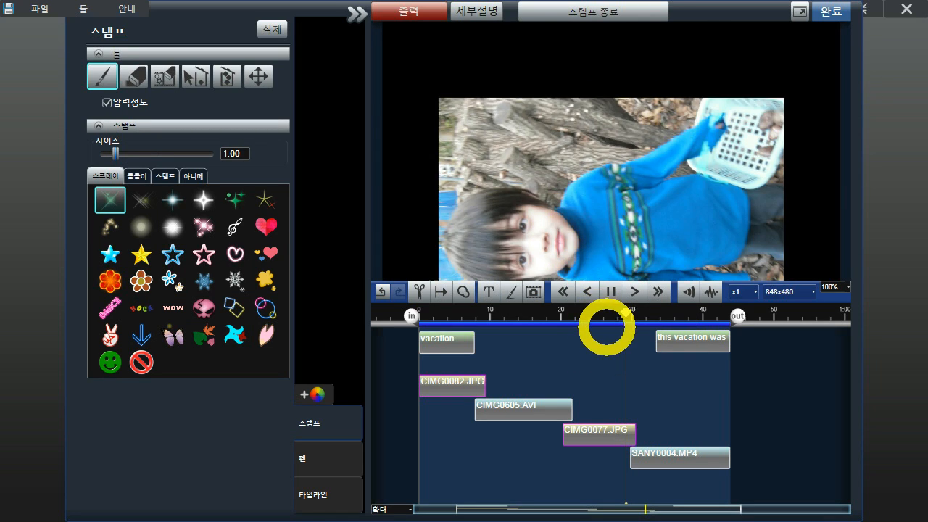
pyautogui.click(749, 291)
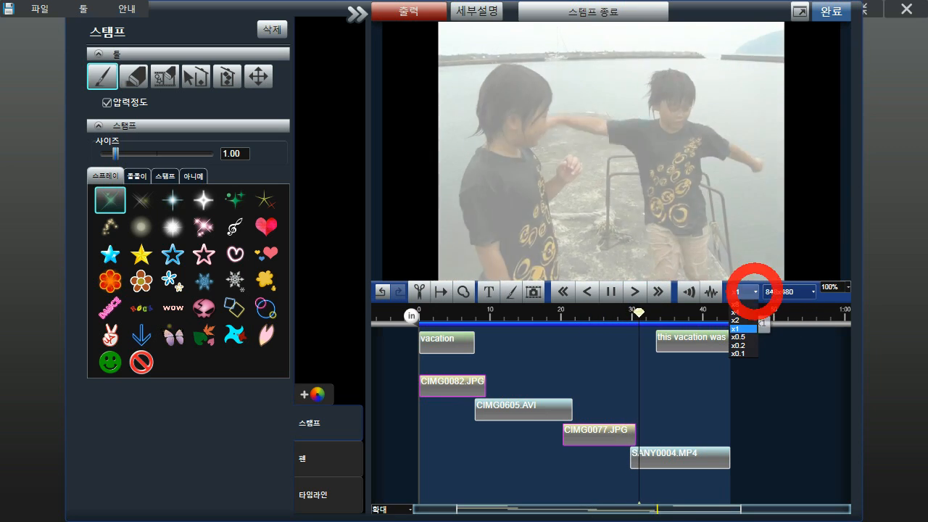
pyautogui.click(740, 345)
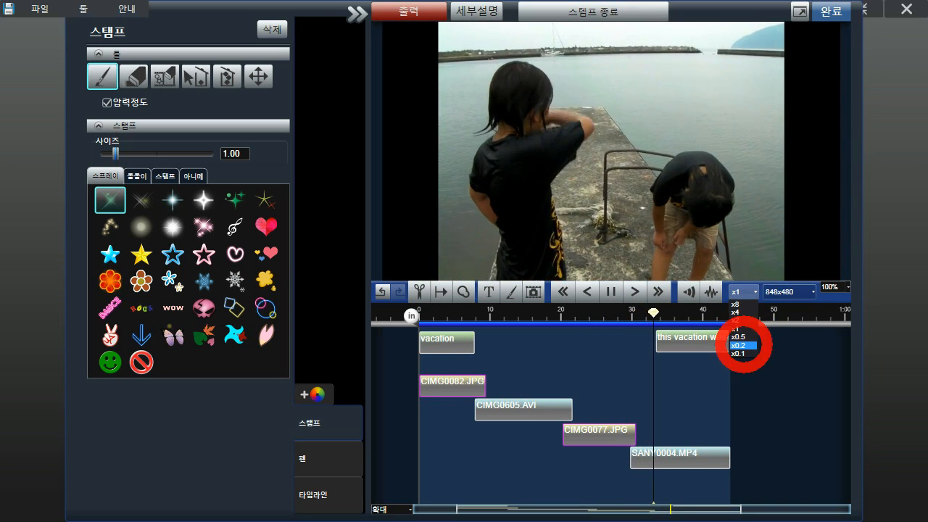
pyautogui.click(653, 311)
pyautogui.moveTo(653, 311); pyautogui.dragTo(563, 313)
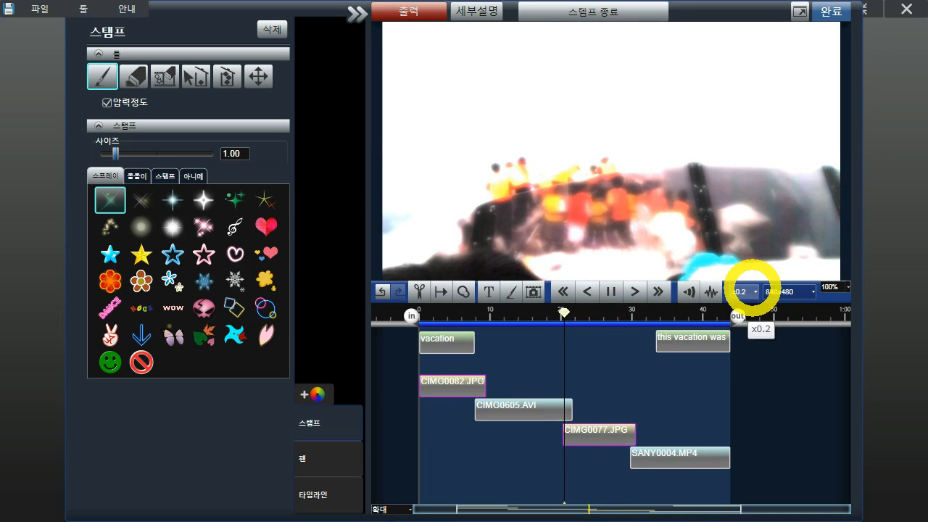
# Spray pink sparkle stamps at size 2.06 around the edges of the CIMG0077.JPG picture and replay them from the clip's start
pyautogui.click(204, 227)
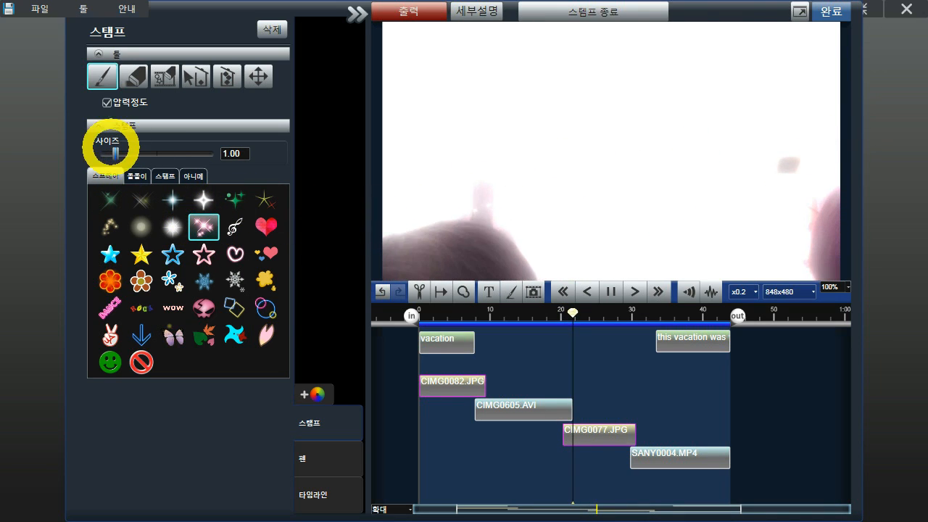
pyautogui.moveTo(116, 152); pyautogui.dragTo(130, 152)
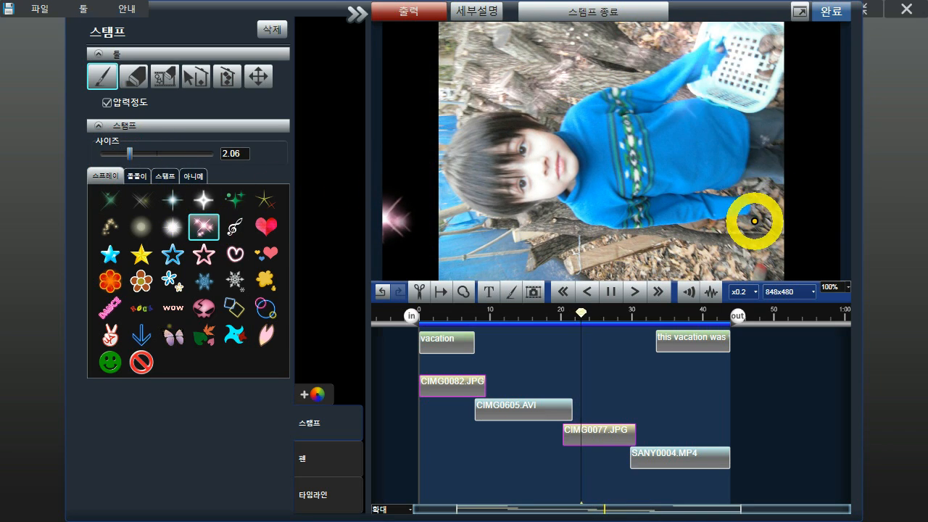
pyautogui.moveTo(756, 225)
pyautogui.mouseDown()
pyautogui.moveTo(766, 223)
pyautogui.moveTo(732, 248)
pyautogui.mouseUp()
pyautogui.moveTo(645, 267); pyautogui.dragTo(492, 267)
pyautogui.moveTo(434, 214)
pyautogui.mouseDown()
pyautogui.moveTo(435, 87)
pyautogui.moveTo(488, 31)
pyautogui.moveTo(615, 25)
pyautogui.moveTo(707, 41)
pyautogui.moveTo(758, 68)
pyautogui.moveTo(782, 138)
pyautogui.moveTo(779, 211)
pyautogui.moveTo(764, 250)
pyautogui.moveTo(745, 266)
pyautogui.moveTo(723, 266)
pyautogui.mouseUp()
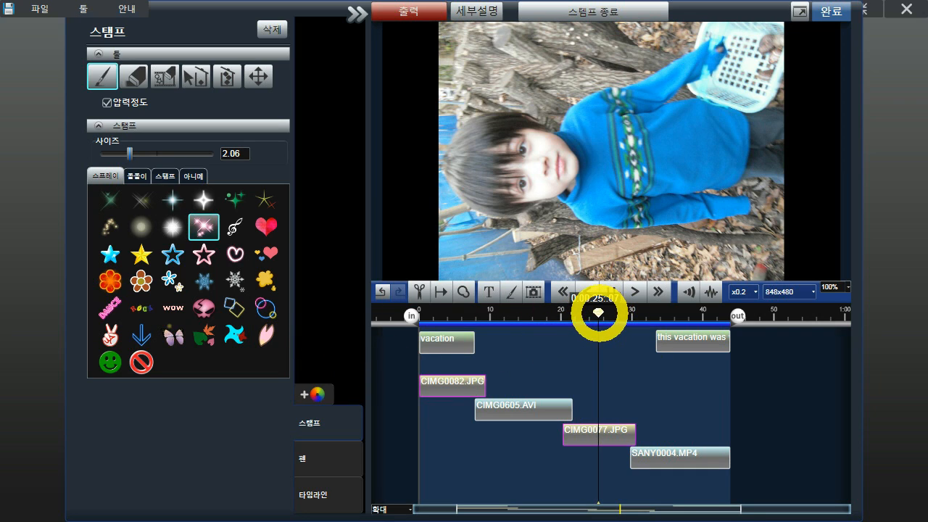
pyautogui.moveTo(598, 311); pyautogui.dragTo(564, 313)
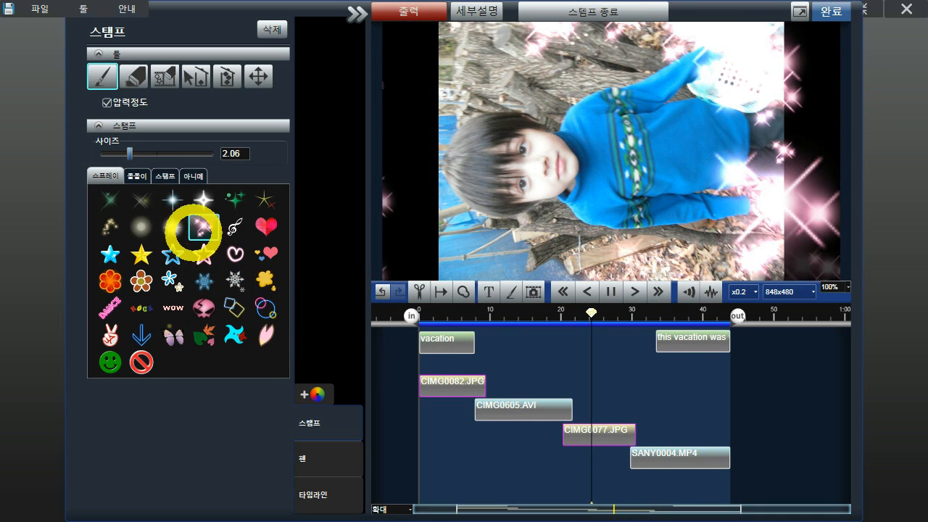
# Draw a white cloud stamp trail across the CIMG0077.JPG picture, and replay the clip from its start at x1 speed
pyautogui.click(132, 176)
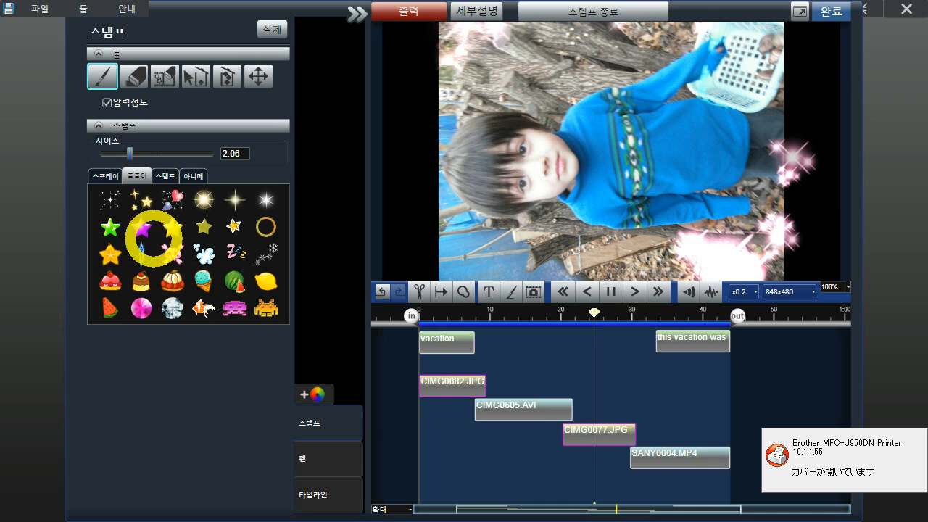
pyautogui.click(205, 253)
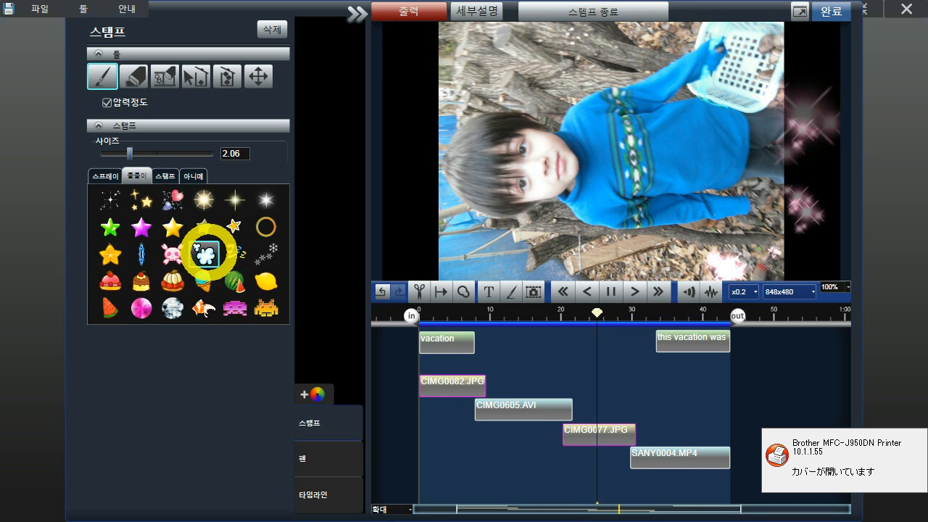
pyautogui.moveTo(469, 233)
pyautogui.mouseDown()
pyautogui.moveTo(436, 113)
pyautogui.moveTo(454, 63)
pyautogui.moveTo(470, 48)
pyautogui.moveTo(619, 35)
pyautogui.moveTo(776, 55)
pyautogui.moveTo(754, 211)
pyautogui.mouseUp()
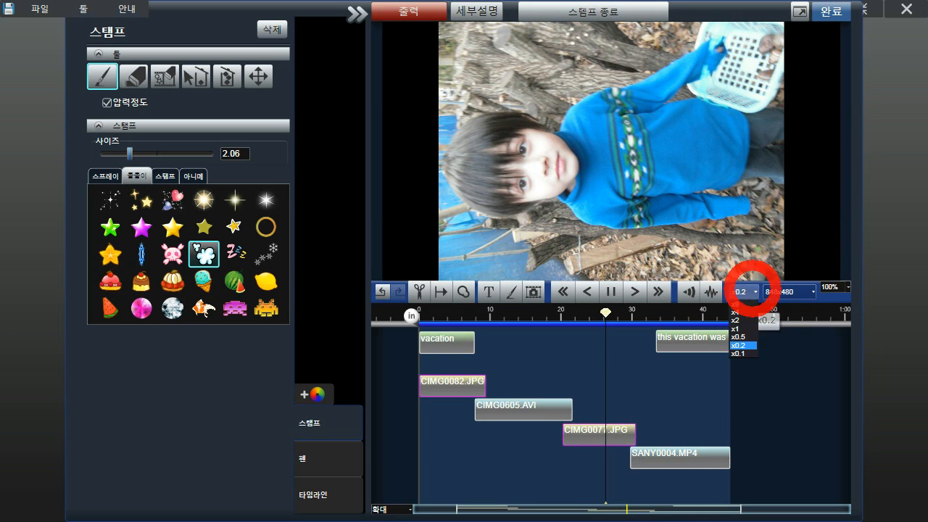
pyautogui.click(745, 328)
pyautogui.moveTo(616, 311); pyautogui.dragTo(563, 311)
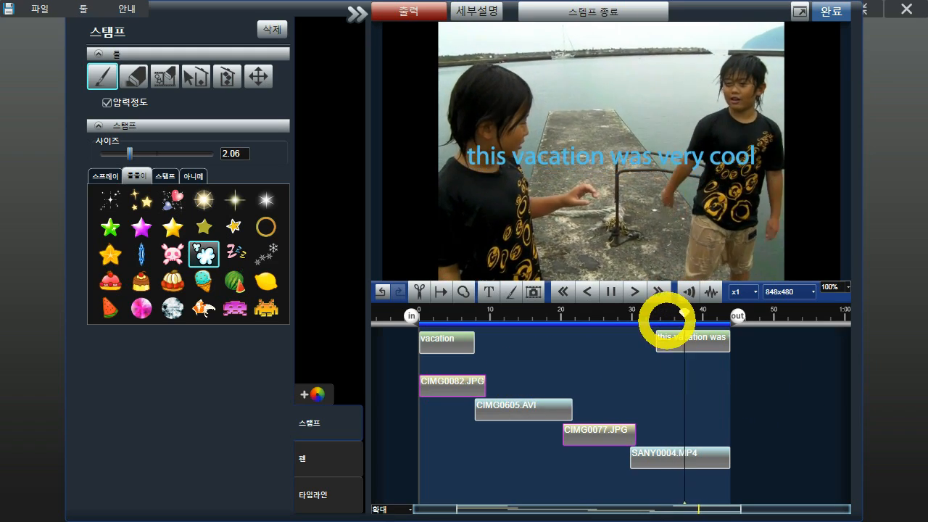
# Open the drawing tool choices and end the stamp drawing session
pyautogui.click(510, 293)
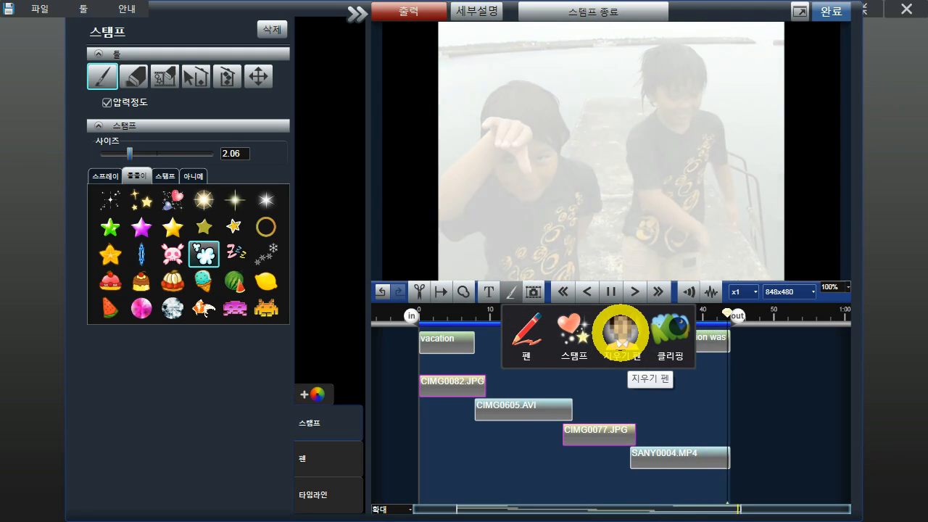
pyautogui.click(618, 340)
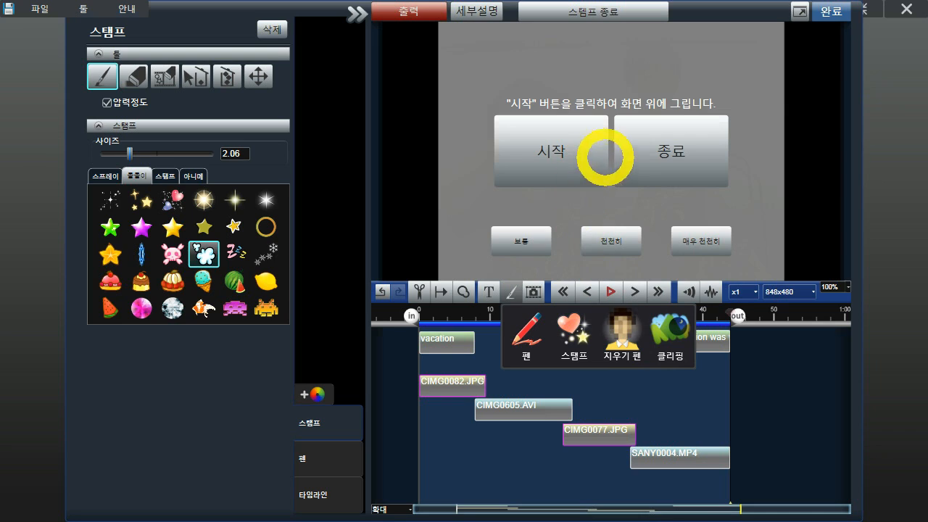
pyautogui.click(671, 148)
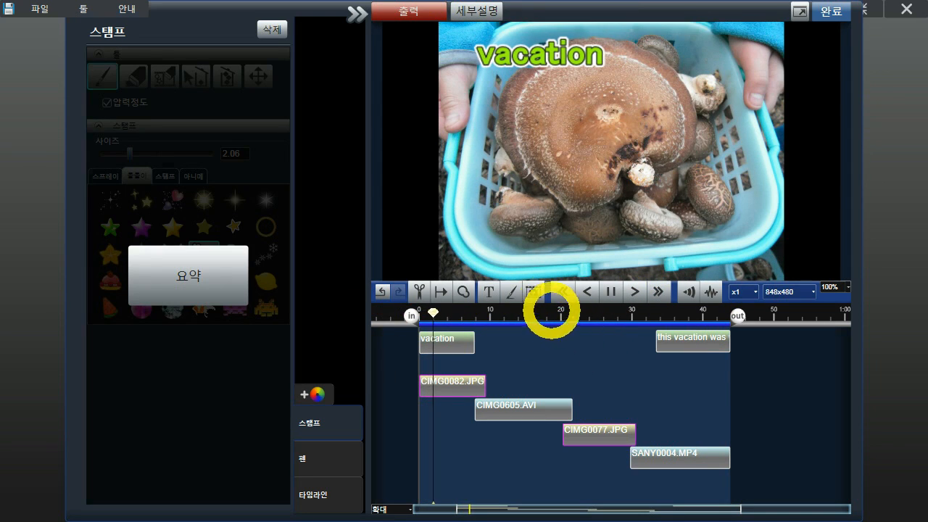
# Start an eraser pen drawing session on the timeline video and choose the solid heart stamp shape
pyautogui.click(511, 292)
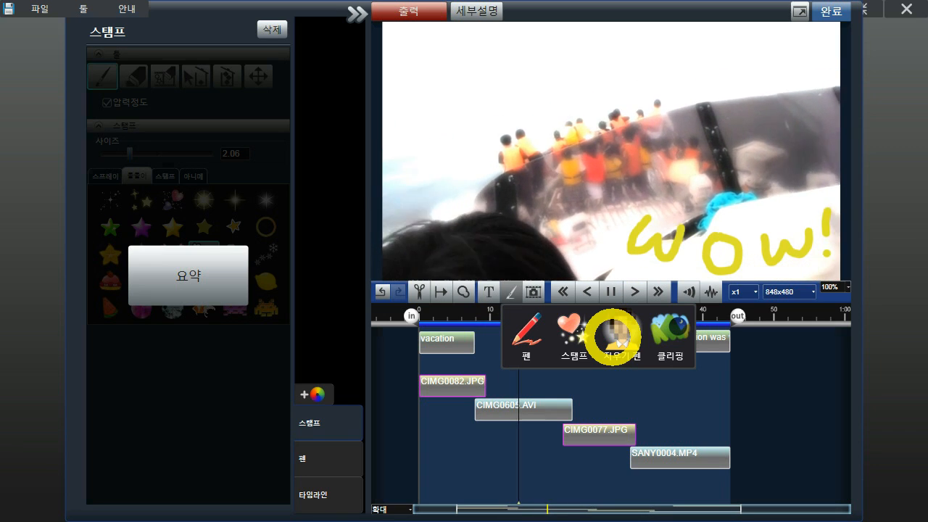
pyautogui.click(613, 335)
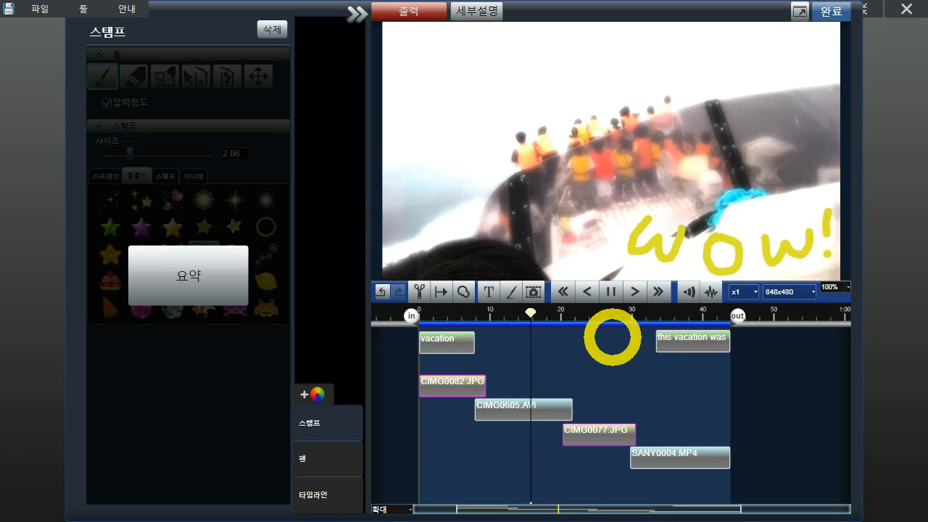
pyautogui.click(566, 156)
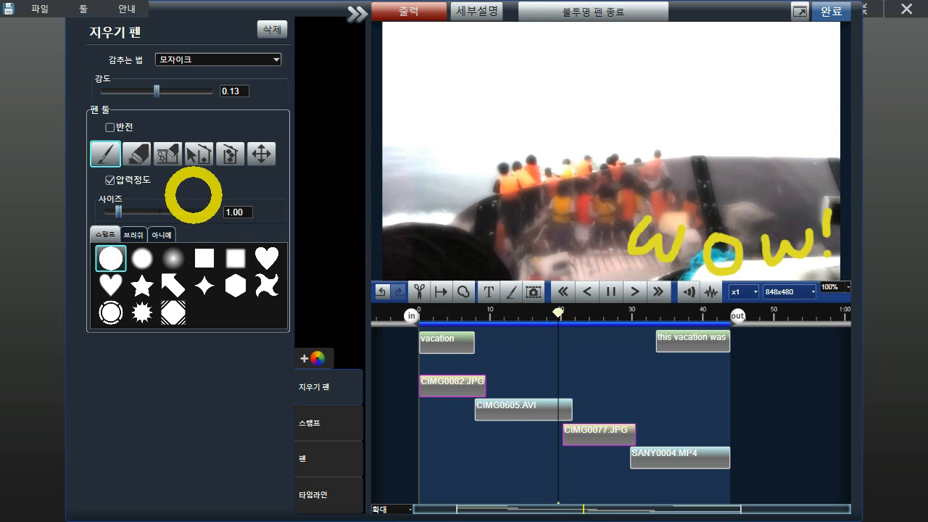
pyautogui.click(135, 234)
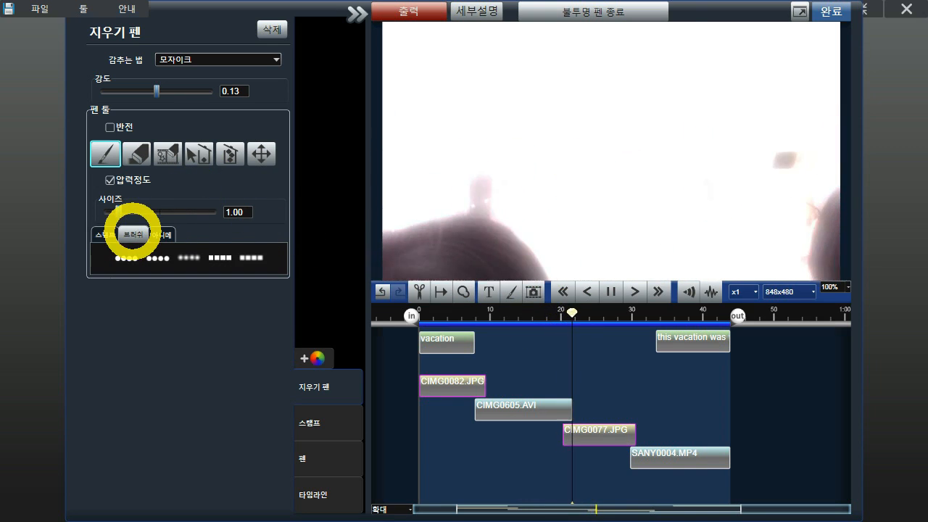
pyautogui.click(103, 233)
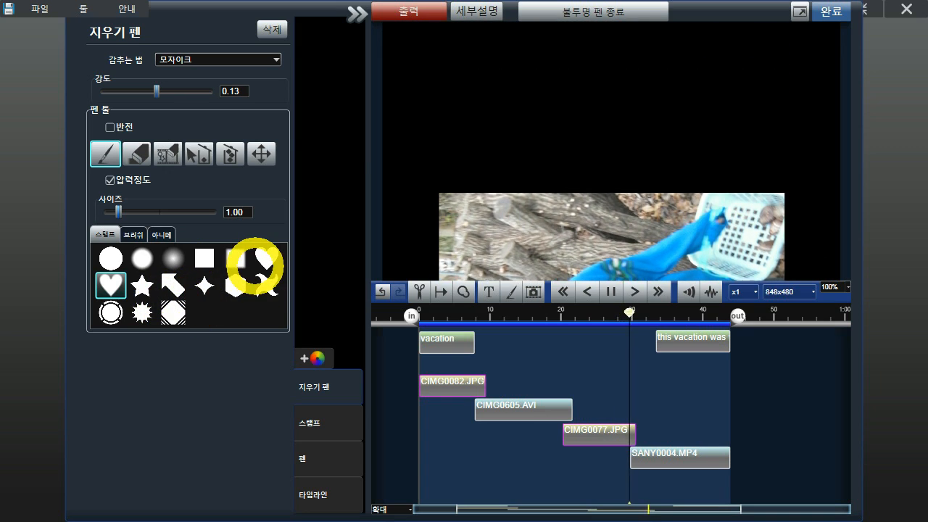
# Use mosaic as the eraser pen's hiding method, draw it over the SANY0004.MP4 footage, and end the drawing session
pyautogui.click(260, 60)
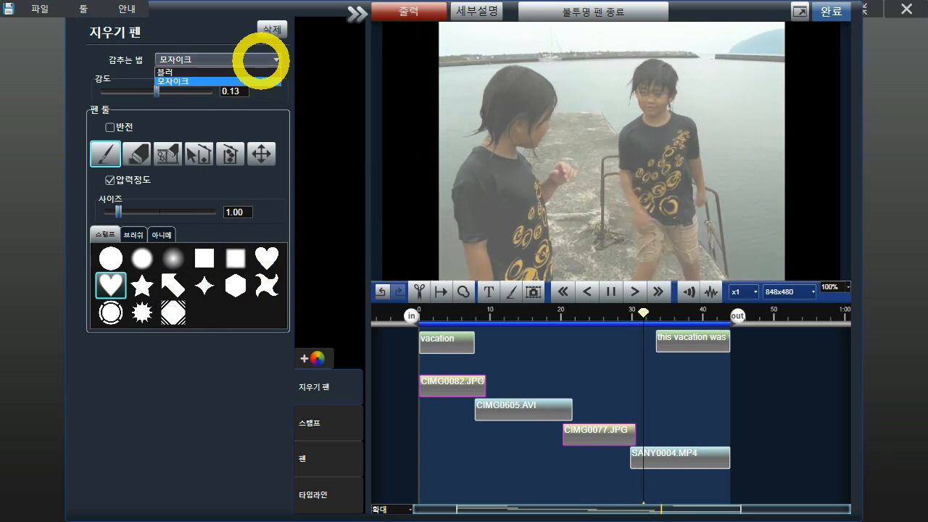
pyautogui.click(260, 81)
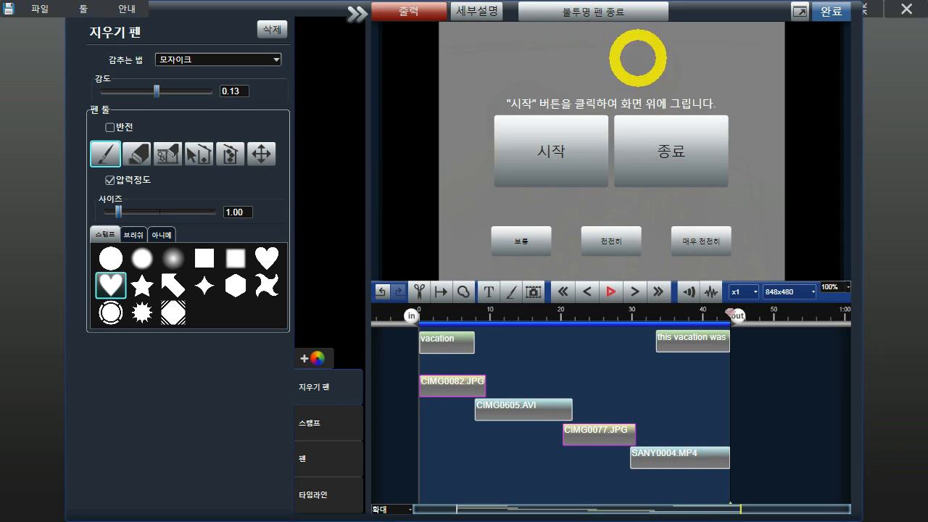
pyautogui.click(654, 147)
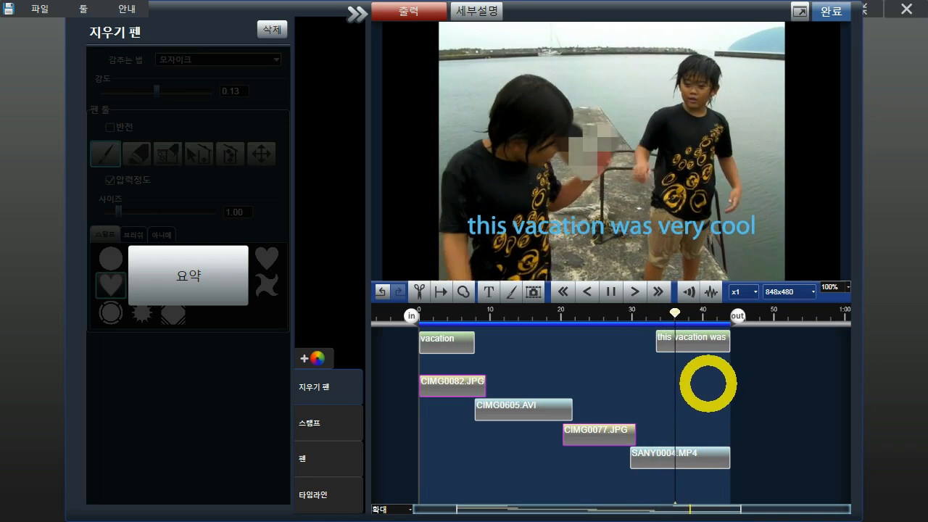
# Insert a 2.00-second JPG freeze frame into the CIMG0605.AVI clip at about 14 seconds
pyautogui.moveTo(679, 313); pyautogui.dragTo(480, 311)
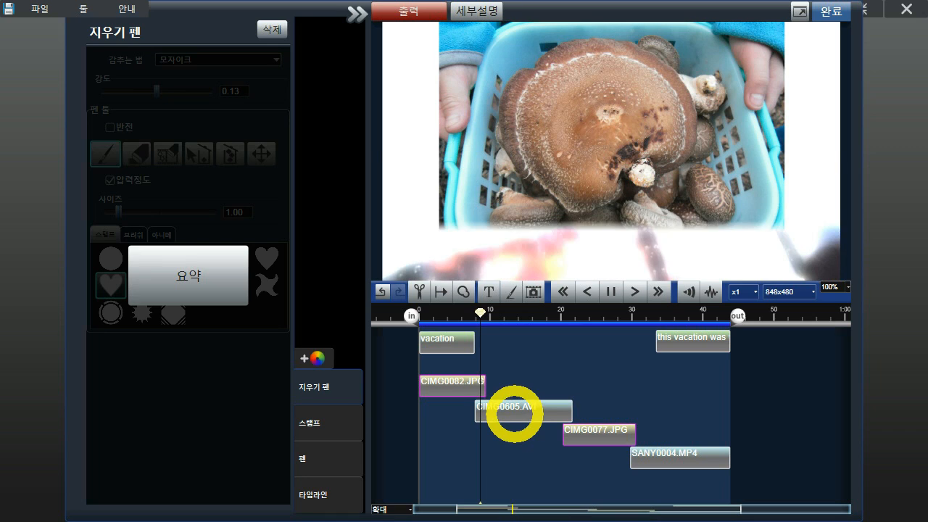
pyautogui.click(514, 414)
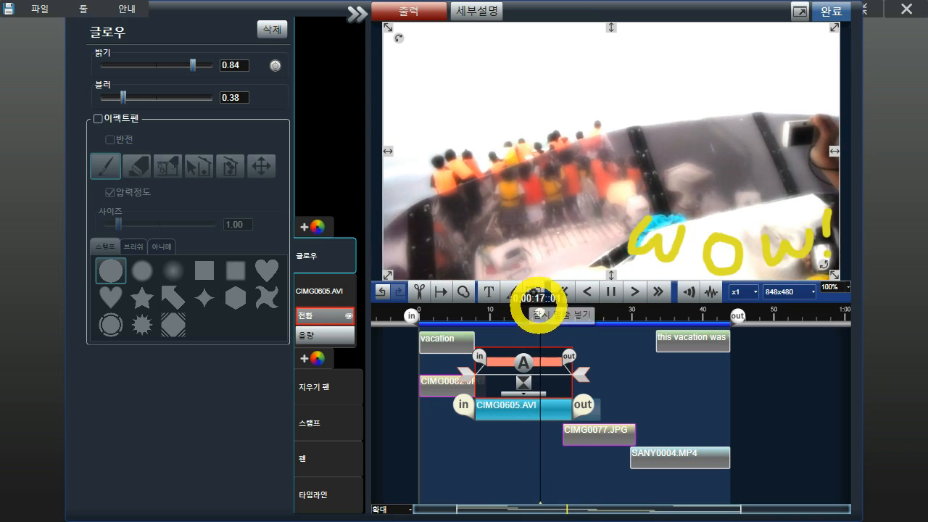
pyautogui.moveTo(534, 312); pyautogui.dragTo(505, 312)
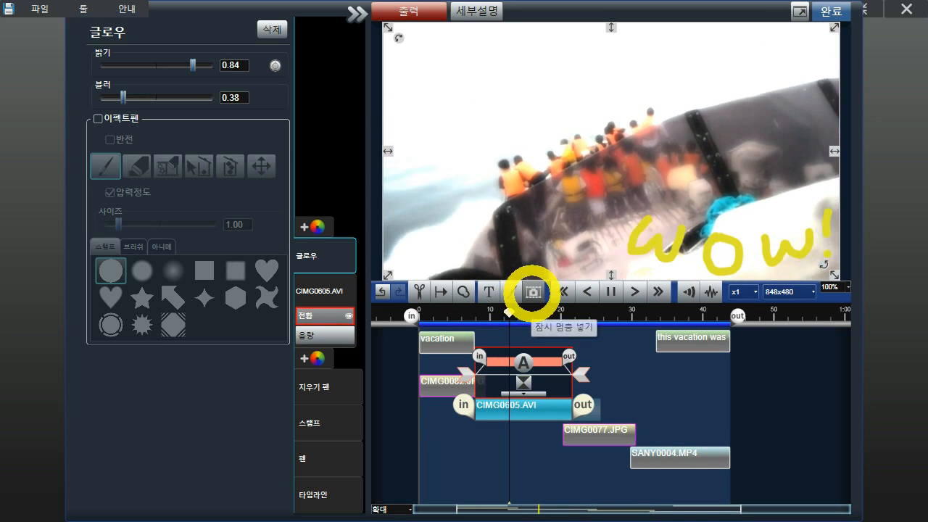
pyautogui.click(532, 291)
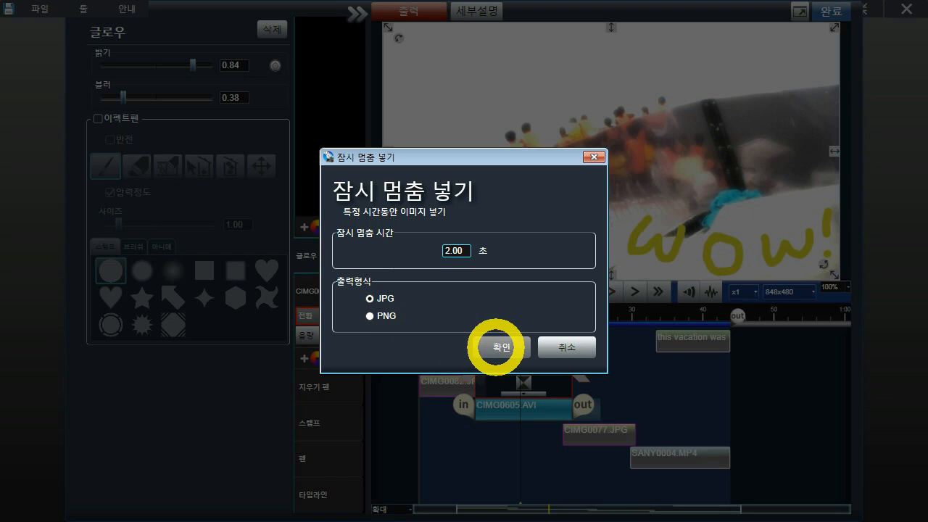
pyautogui.click(500, 346)
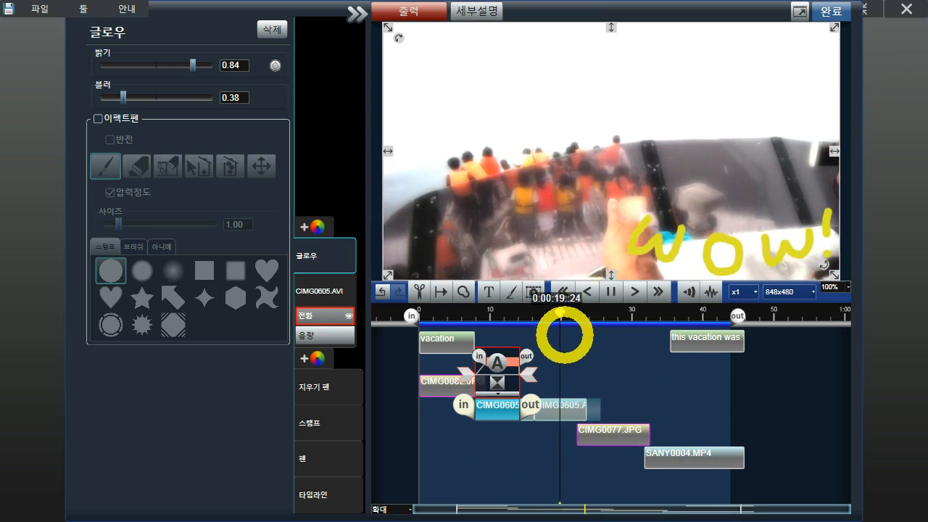
# Move the CIMG0605.AVI.jpg freeze frame to about 30 seconds on the timeline, and return it to the gap between the two CIMG0605.AVI parts
pyautogui.moveTo(562, 312); pyautogui.dragTo(479, 312)
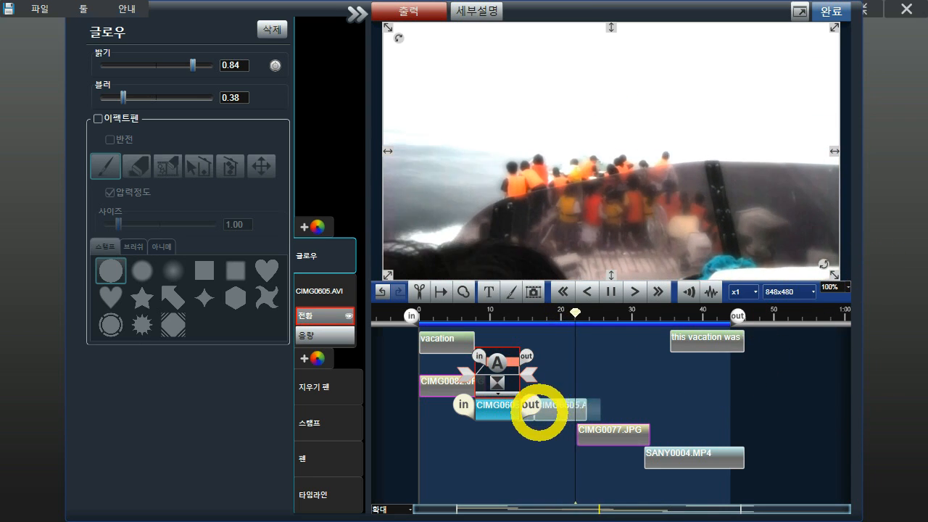
pyautogui.click(528, 415)
pyautogui.click(528, 417)
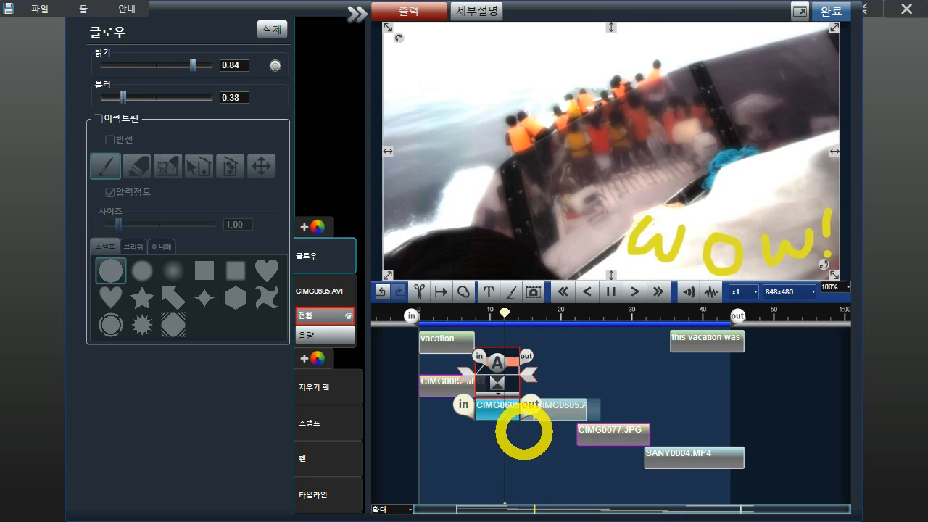
pyautogui.click(524, 432)
pyautogui.moveTo(528, 404); pyautogui.dragTo(570, 406)
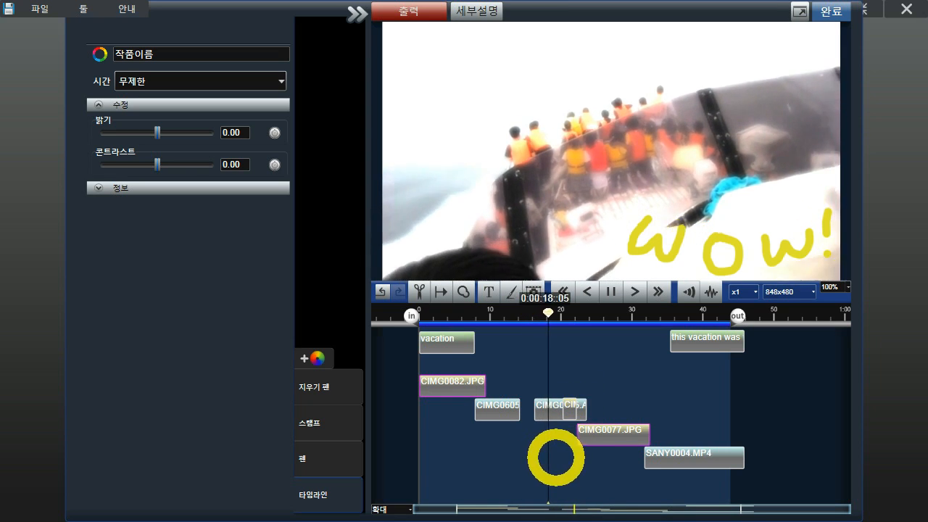
pyautogui.moveTo(572, 411); pyautogui.dragTo(569, 392)
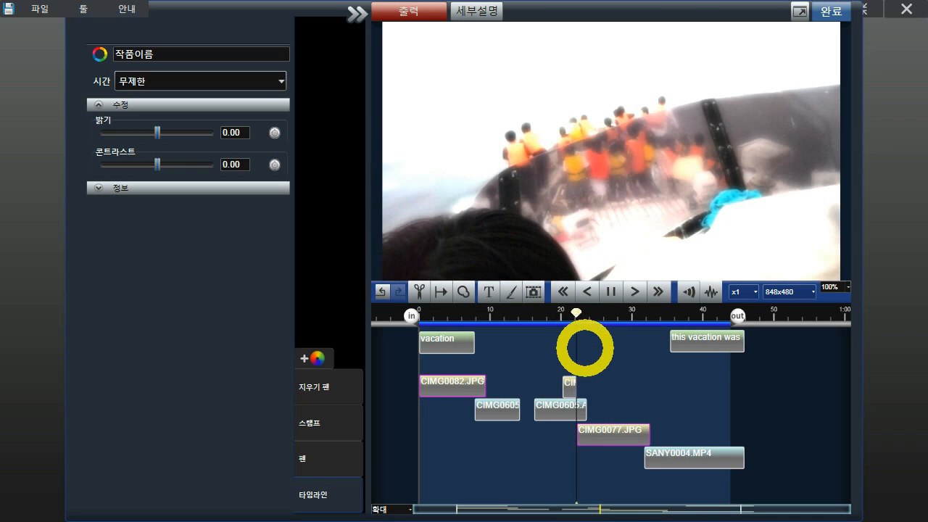
pyautogui.moveTo(571, 383); pyautogui.dragTo(628, 408)
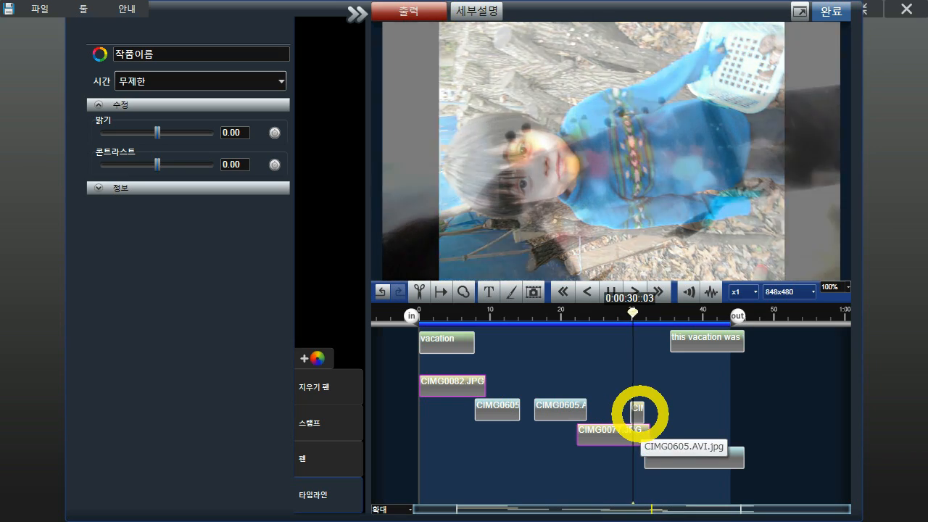
pyautogui.moveTo(638, 413); pyautogui.dragTo(527, 409)
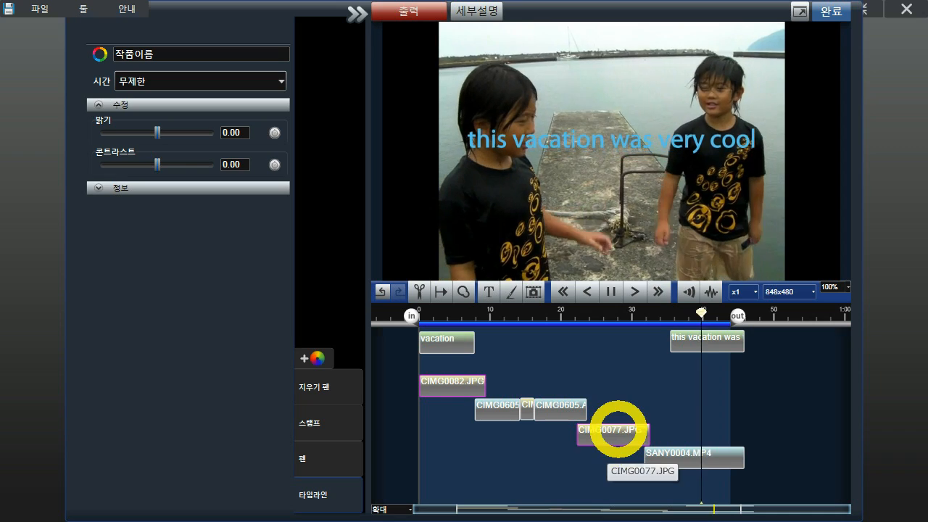
pyautogui.moveTo(521, 408); pyautogui.dragTo(524, 408)
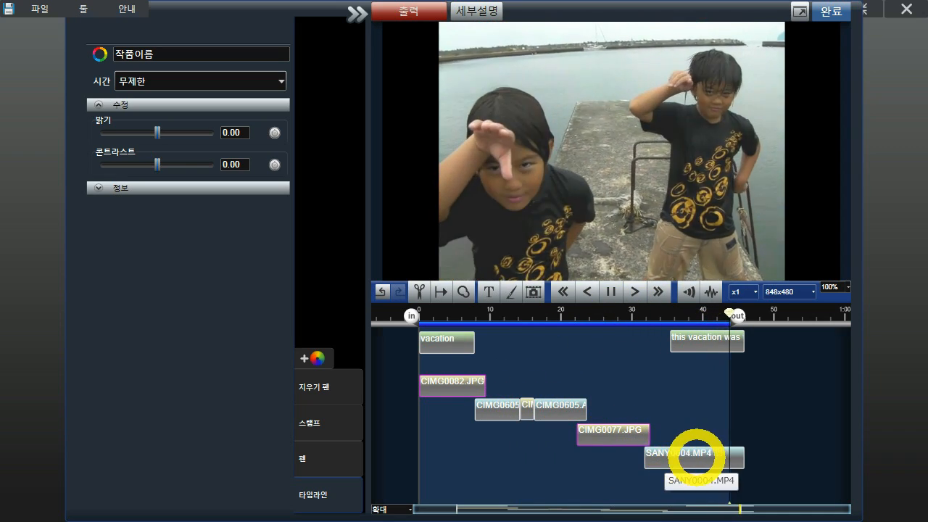
# Extend the timeline's out point to the end of the SANY0004.MP4 clip and enable speed change for that clip
pyautogui.moveTo(734, 314); pyautogui.dragTo(747, 319)
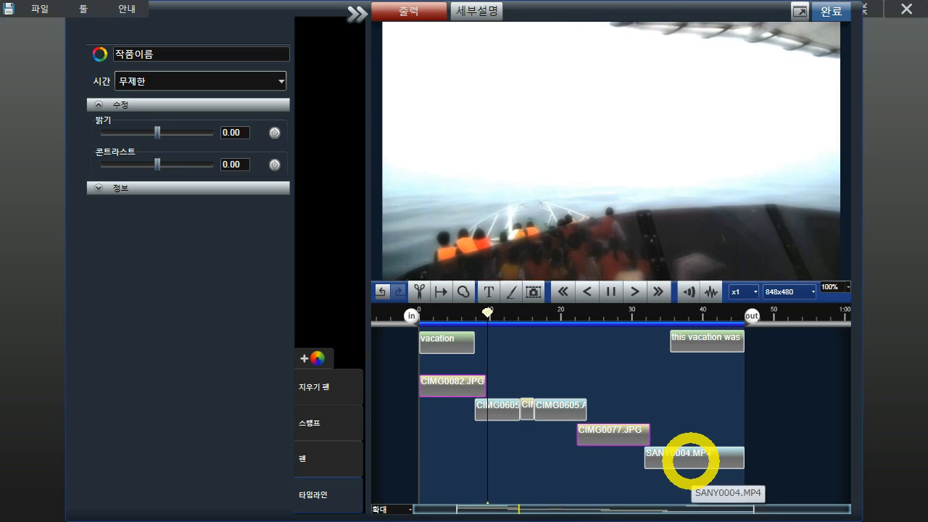
pyautogui.click(691, 457)
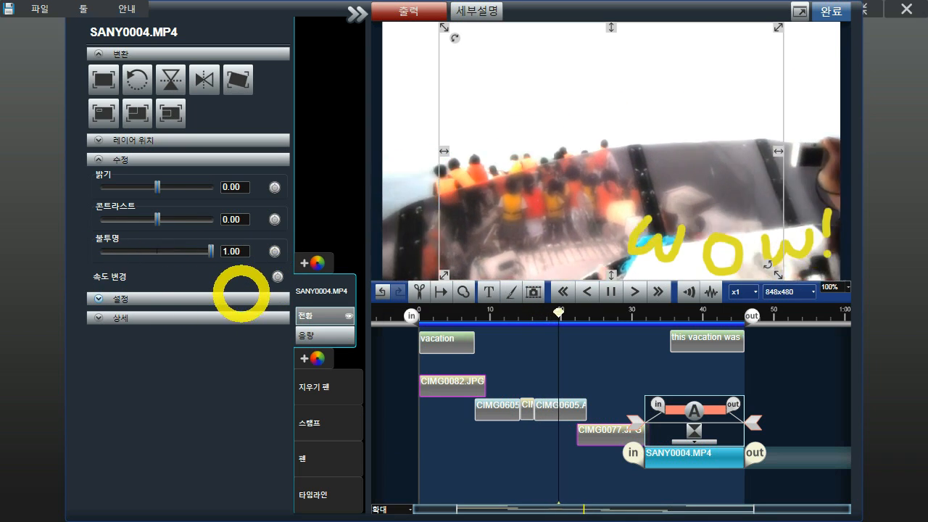
pyautogui.click(276, 276)
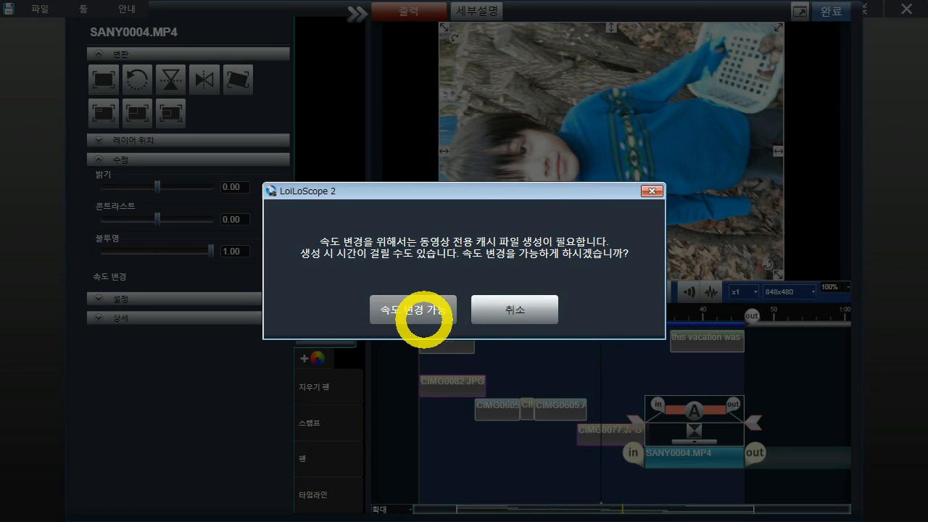
pyautogui.click(412, 309)
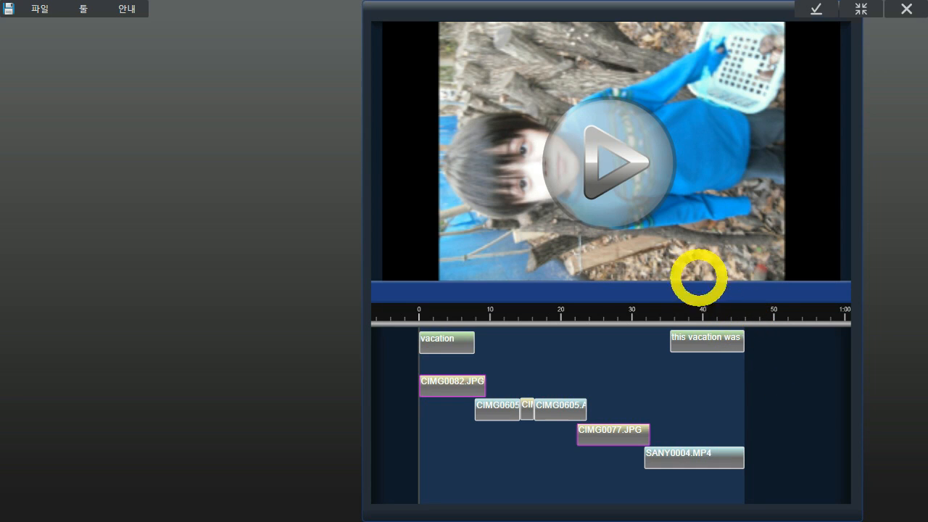
pyautogui.click(624, 177)
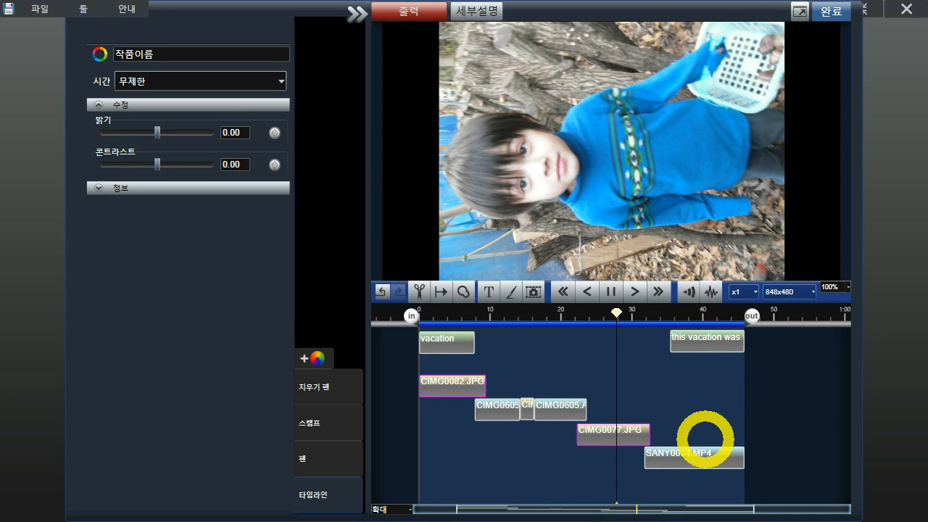
pyautogui.click(703, 450)
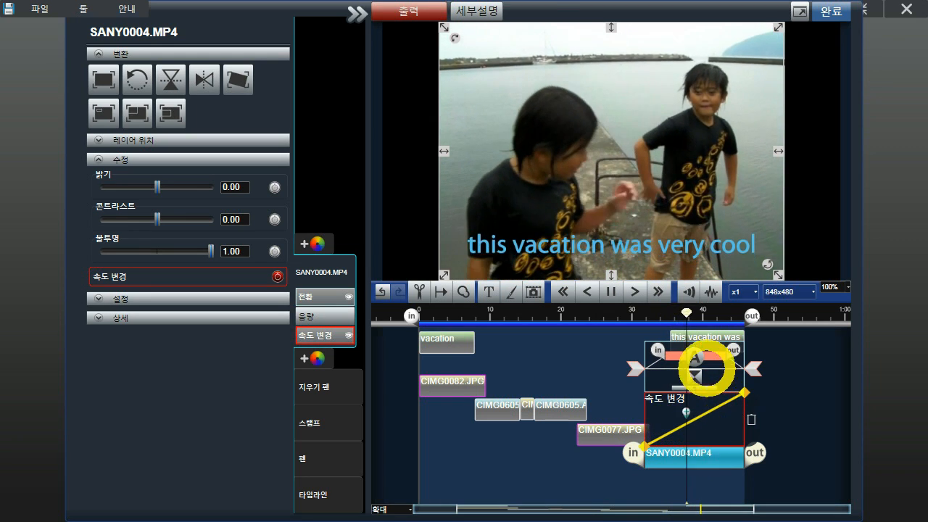
# Slow the preview to x0.1 from the start of SANY0004.MP4, add two speed curve points, and raise the first to the curve's top
pyautogui.moveTo(684, 311); pyautogui.dragTo(656, 311)
pyautogui.click(745, 291)
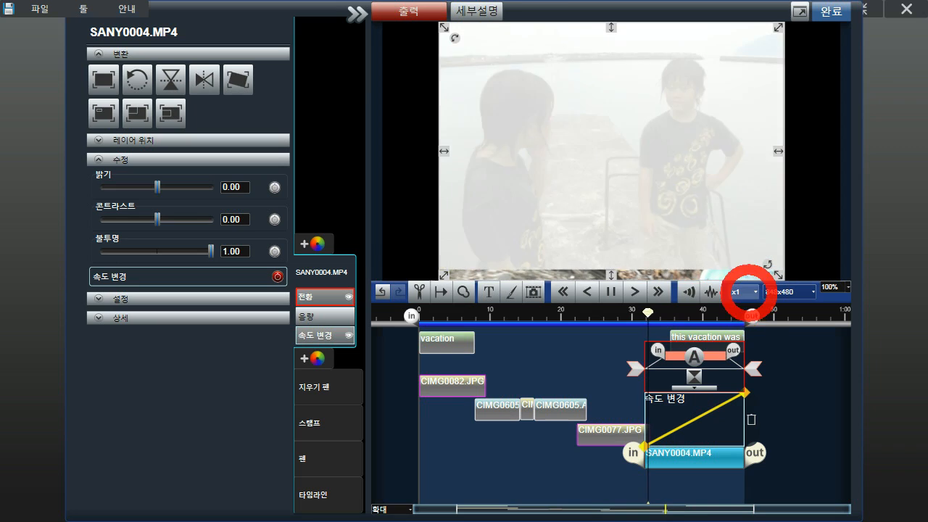
pyautogui.click(742, 353)
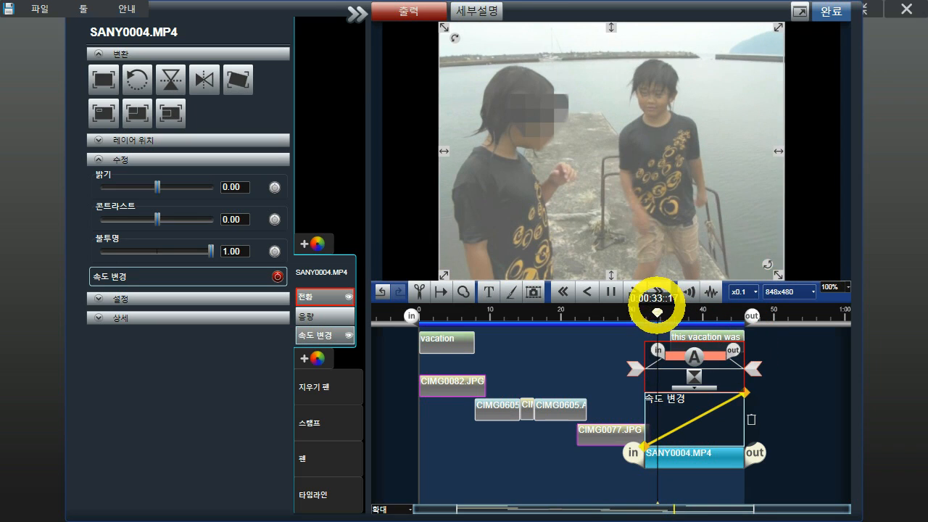
pyautogui.click(681, 431)
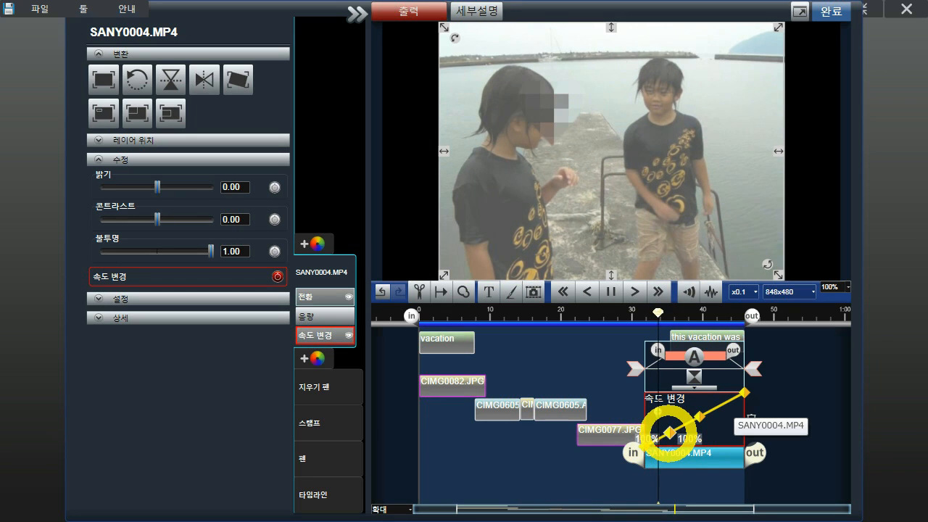
pyautogui.click(668, 433)
pyautogui.moveTo(669, 433); pyautogui.dragTo(662, 392)
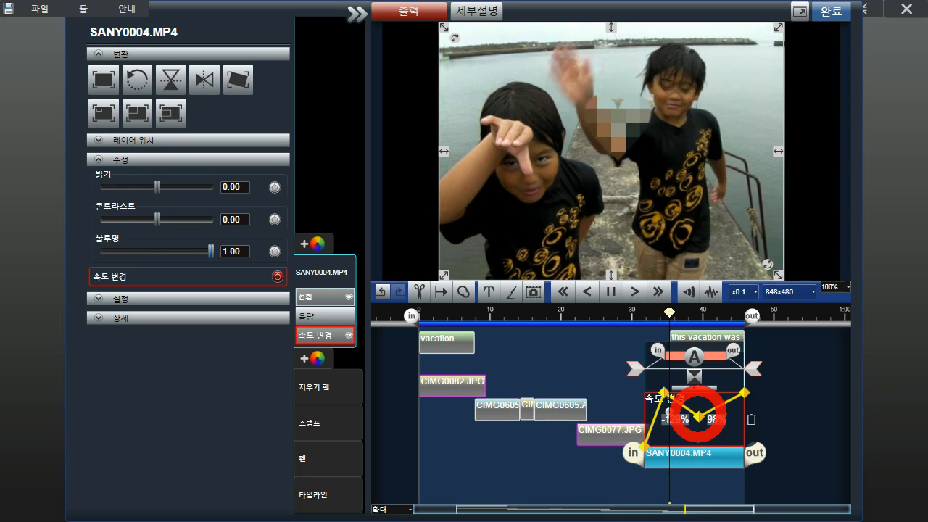
# Place the second speed point slightly lower just after the first, and add a third point near the end of the SANY0004.MP4 clip
pyautogui.moveTo(692, 421); pyautogui.dragTo(727, 403)
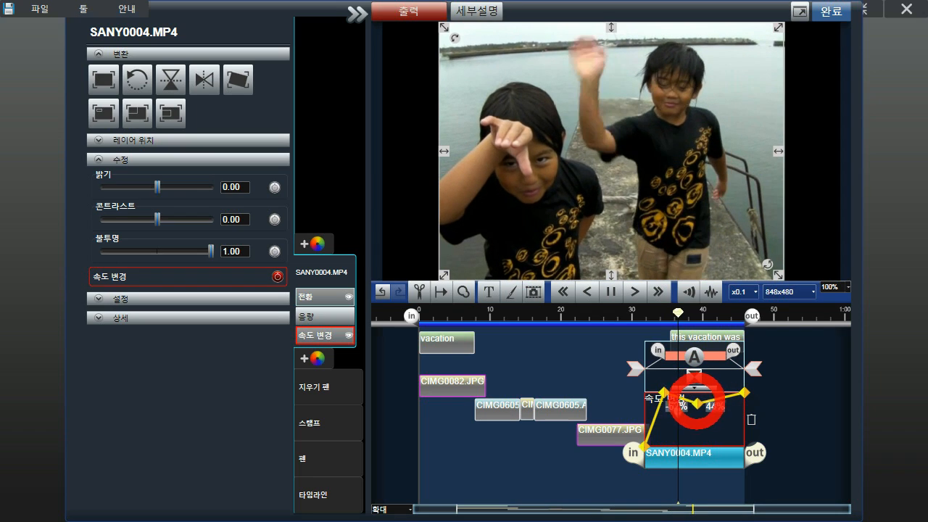
pyautogui.moveTo(690, 400); pyautogui.dragTo(684, 417)
pyautogui.click(714, 406)
pyautogui.moveTo(681, 419); pyautogui.dragTo(725, 403)
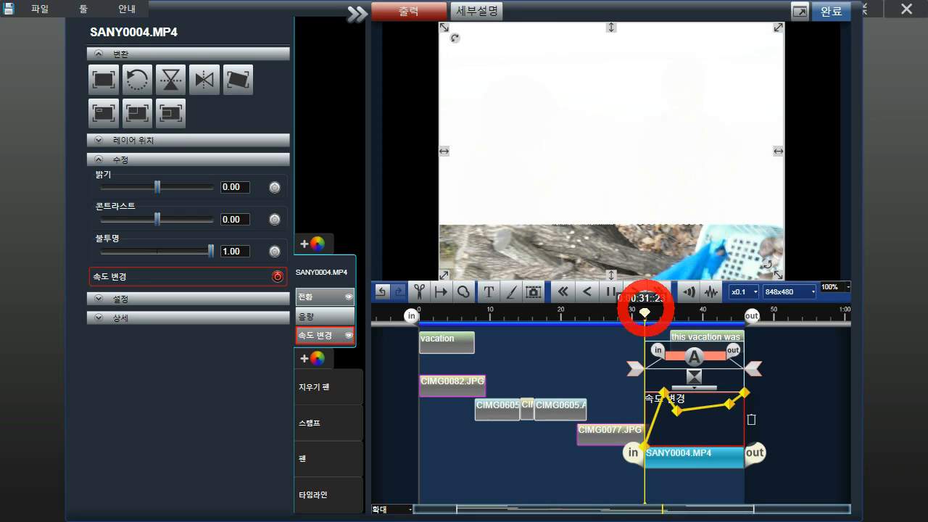
# Replay the SANY0004.MP4 clip from its start at x1 and remove the speed point near the clip's end
pyautogui.click(738, 291)
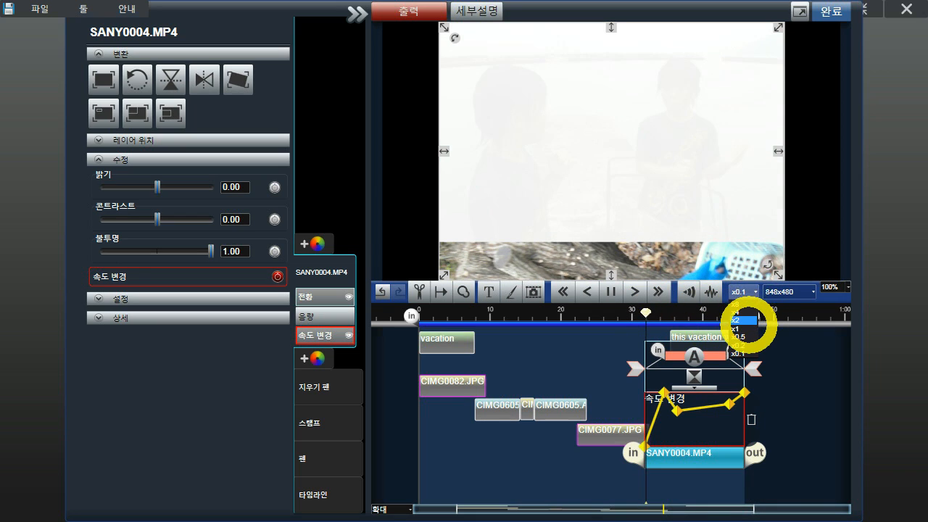
pyautogui.click(747, 327)
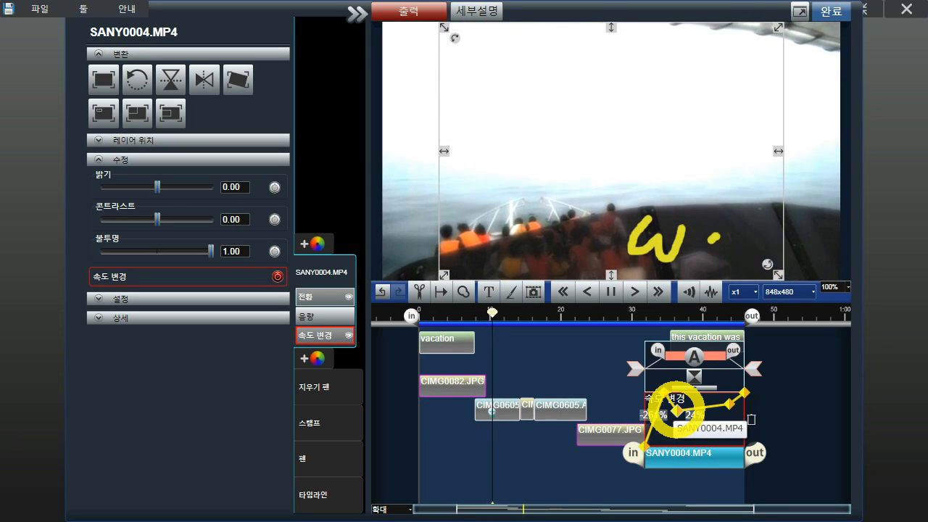
pyautogui.moveTo(726, 395)
pyautogui.mouseDown()
pyautogui.moveTo(742, 411)
pyautogui.moveTo(720, 401)
pyautogui.moveTo(724, 409)
pyautogui.mouseUp()
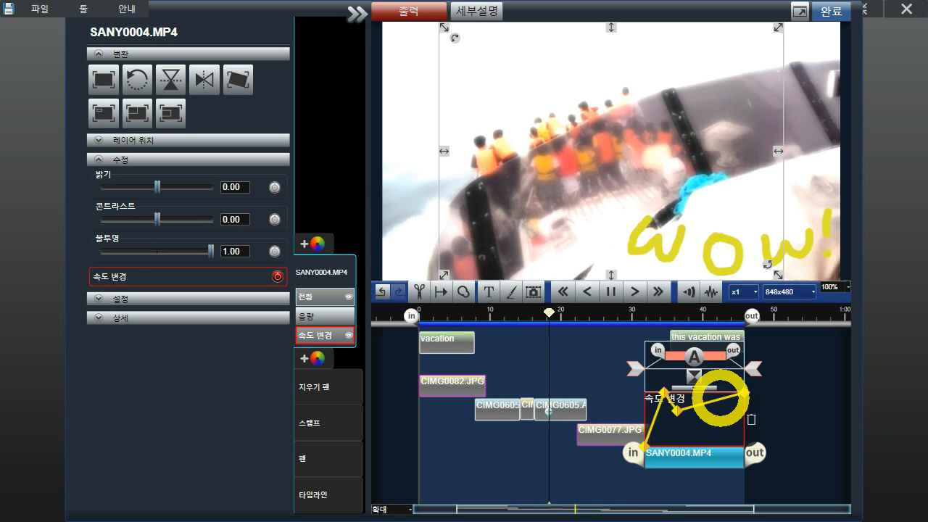
# Add a speed curve point near the end of the SANY0004.MP4 clip, slightly below the curve's top
pyautogui.moveTo(720, 398); pyautogui.dragTo(722, 397)
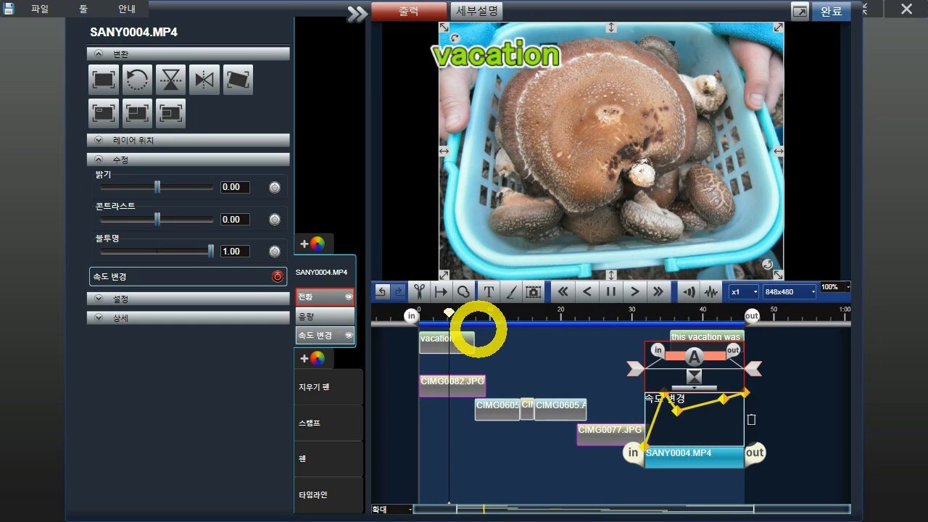
# Try narrowing the timeline's output range to about 14–35 seconds, and restore the in and out points to the project's start and end
pyautogui.moveTo(411, 316); pyautogui.dragTo(514, 319)
pyautogui.moveTo(750, 315); pyautogui.dragTo(656, 326)
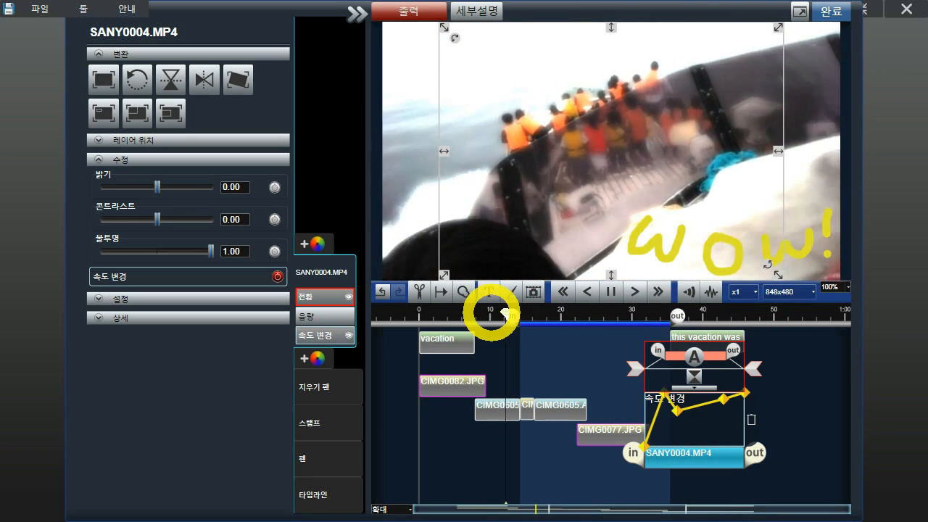
pyautogui.moveTo(500, 313); pyautogui.dragTo(411, 312)
pyautogui.moveTo(675, 317); pyautogui.dragTo(751, 313)
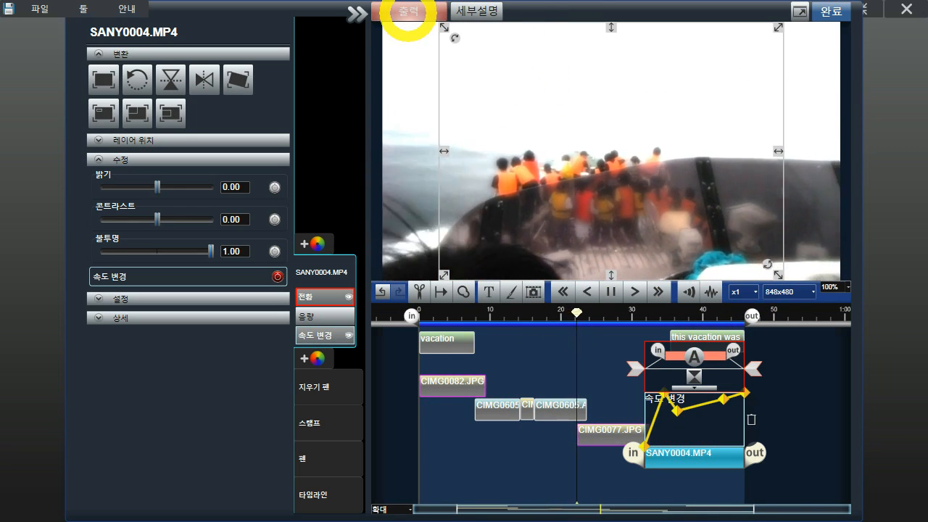
# View the file output formats and the audio output settings, and cancel without exporting
pyautogui.click(407, 11)
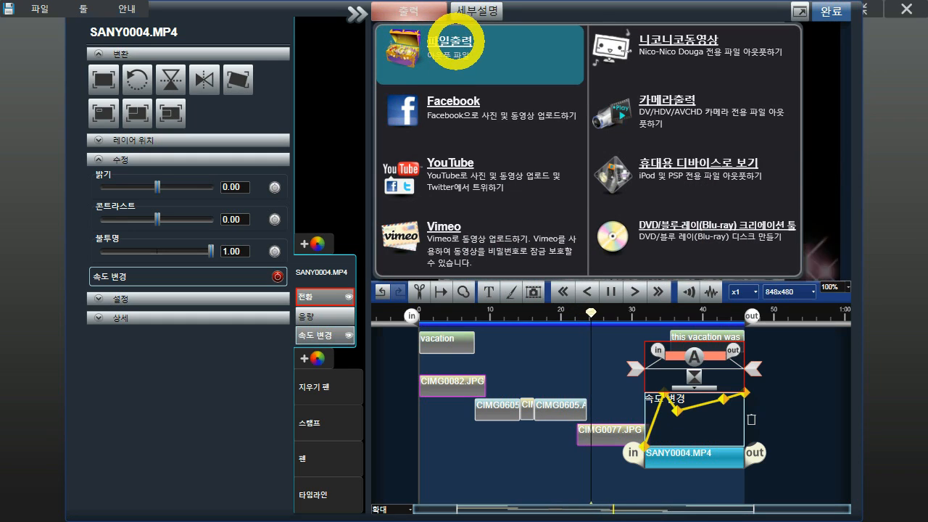
pyautogui.click(461, 40)
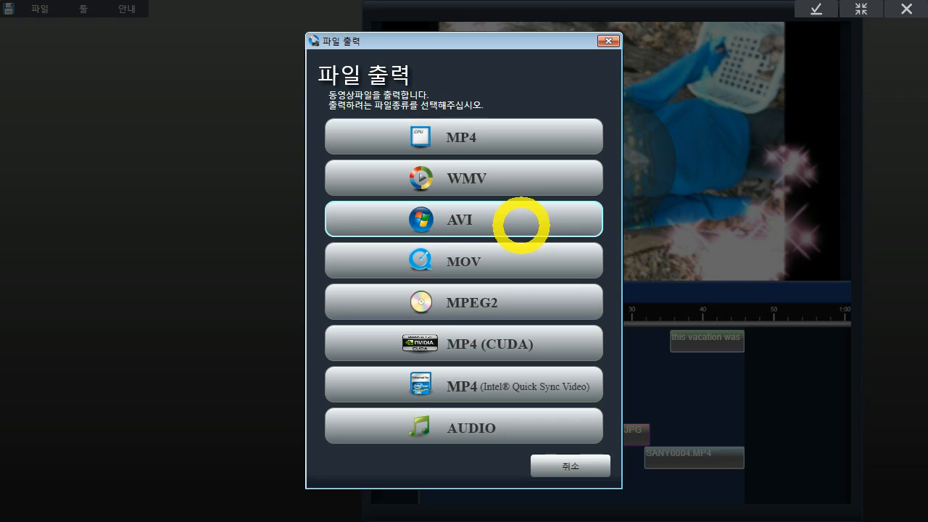
pyautogui.click(471, 429)
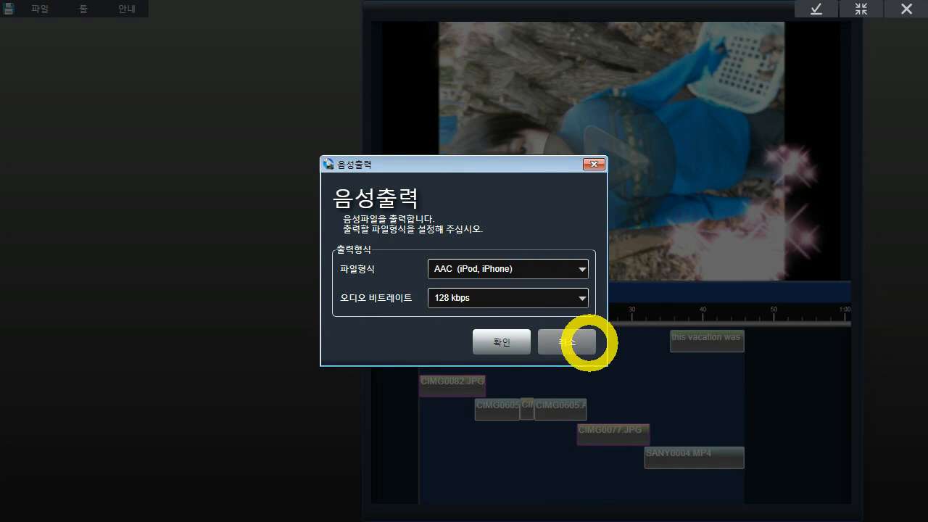
pyautogui.click(589, 342)
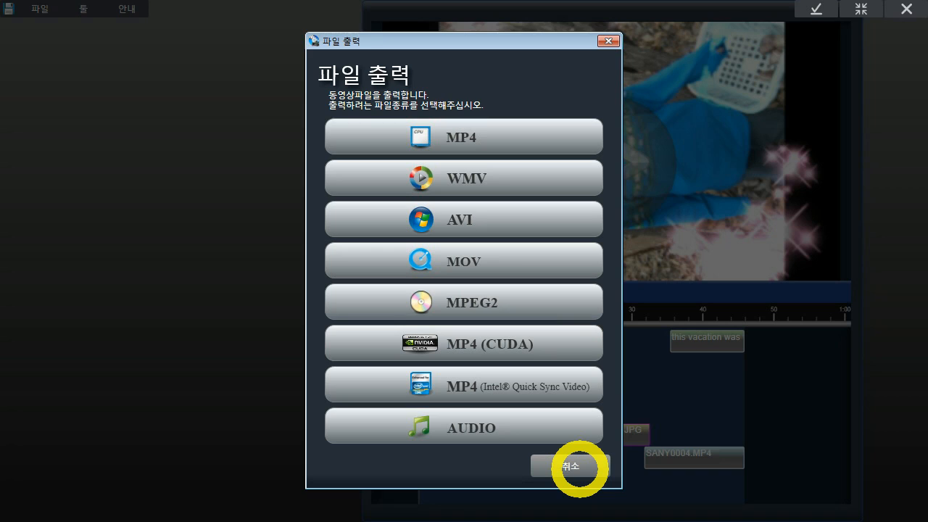
pyautogui.click(580, 467)
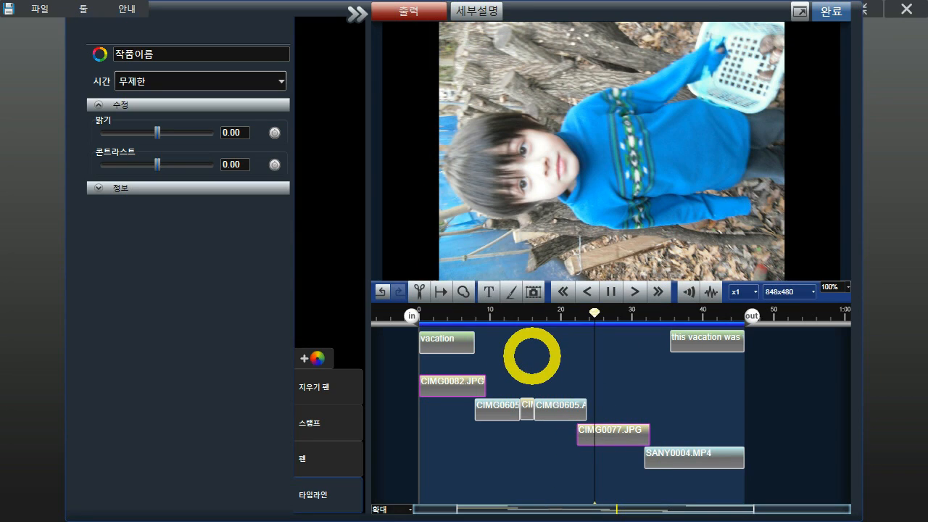
# Open the Facebook upload and sign in with the account's e-mail and password, declining to have the password remembered
pyautogui.click(414, 12)
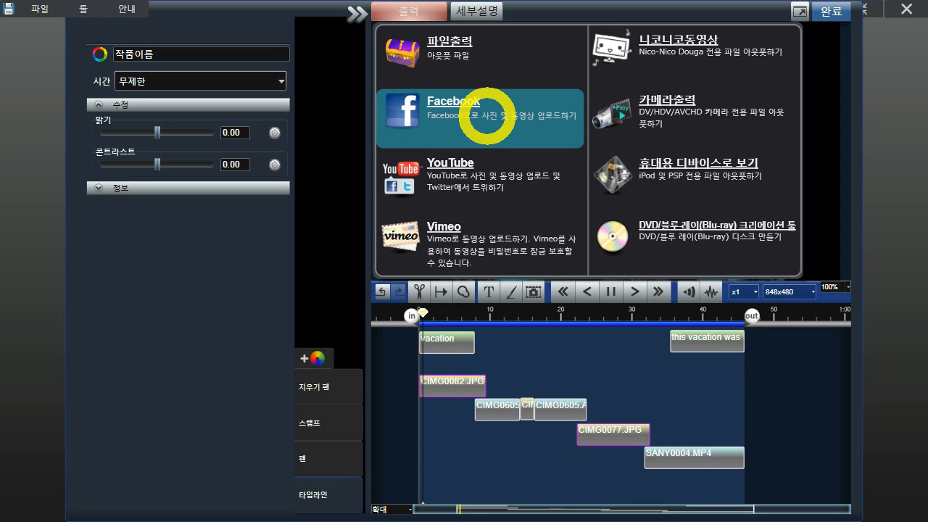
pyautogui.click(486, 116)
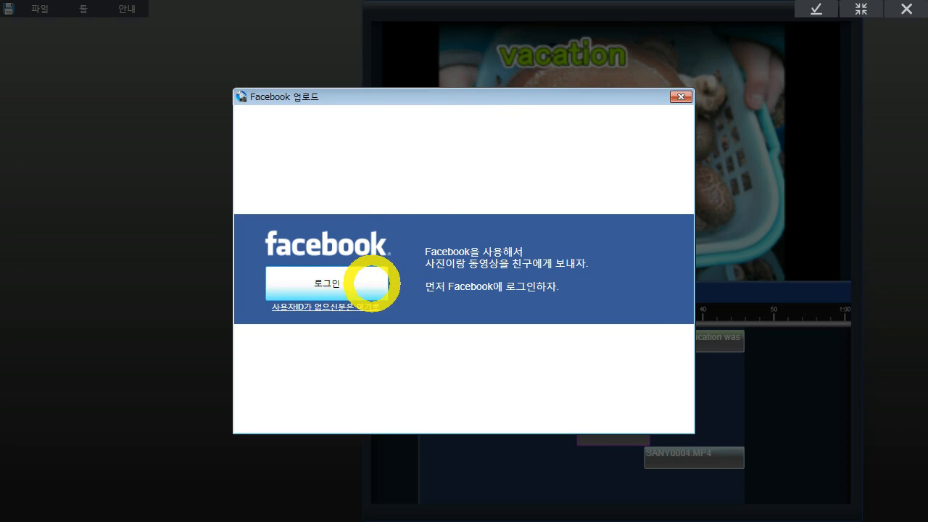
pyautogui.click(371, 281)
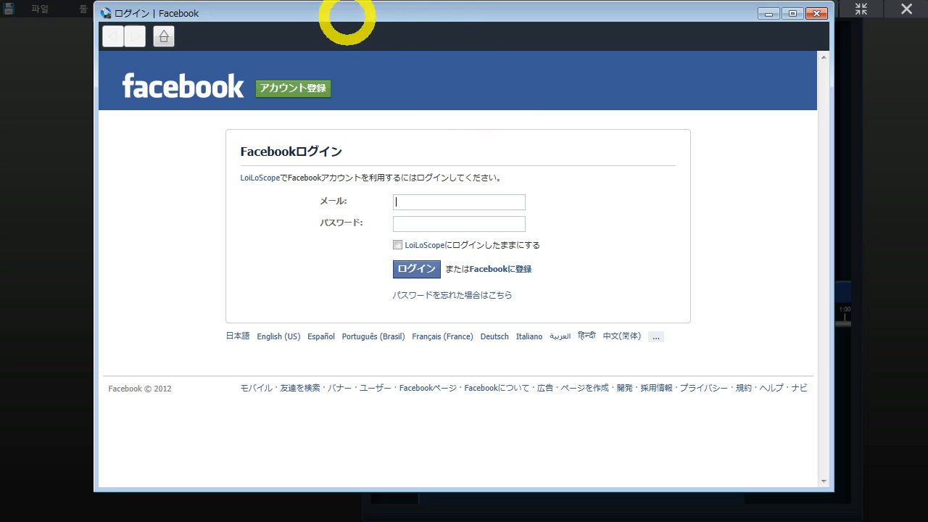
pyautogui.click(410, 201)
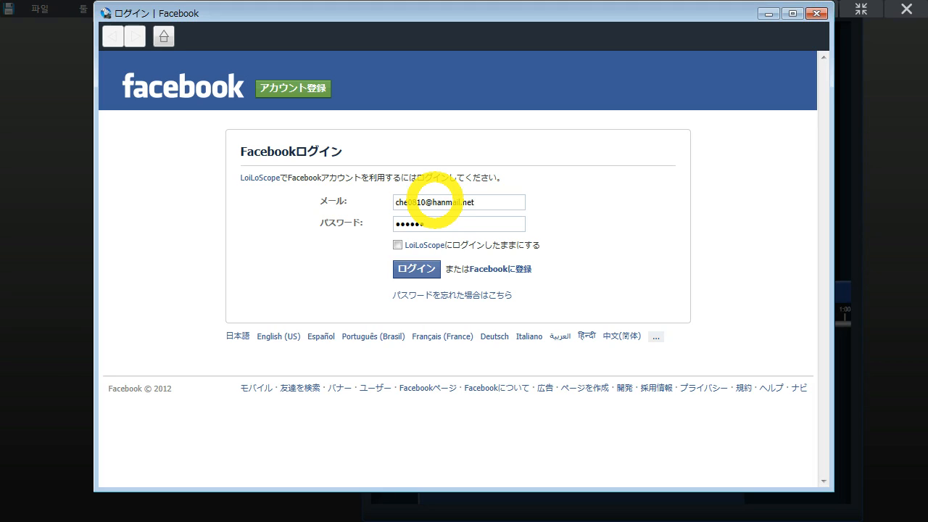
pyautogui.click(406, 266)
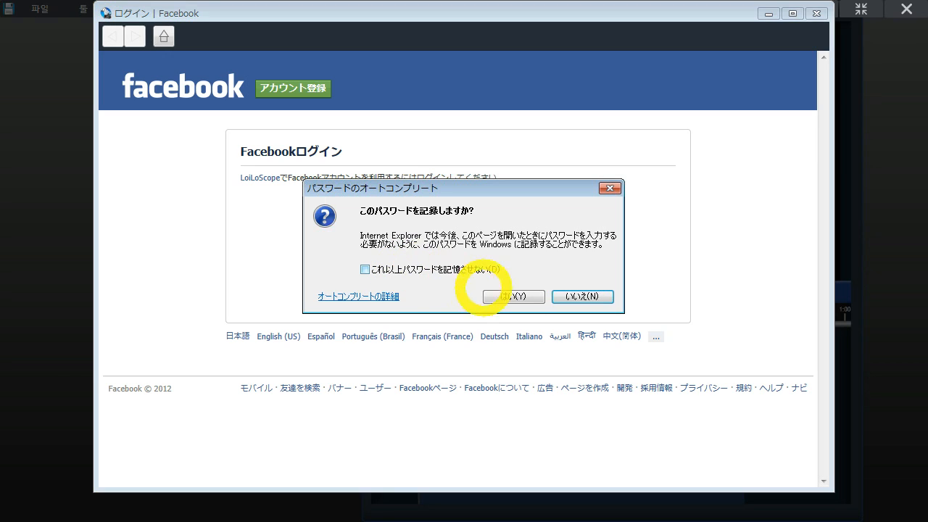
pyautogui.click(581, 297)
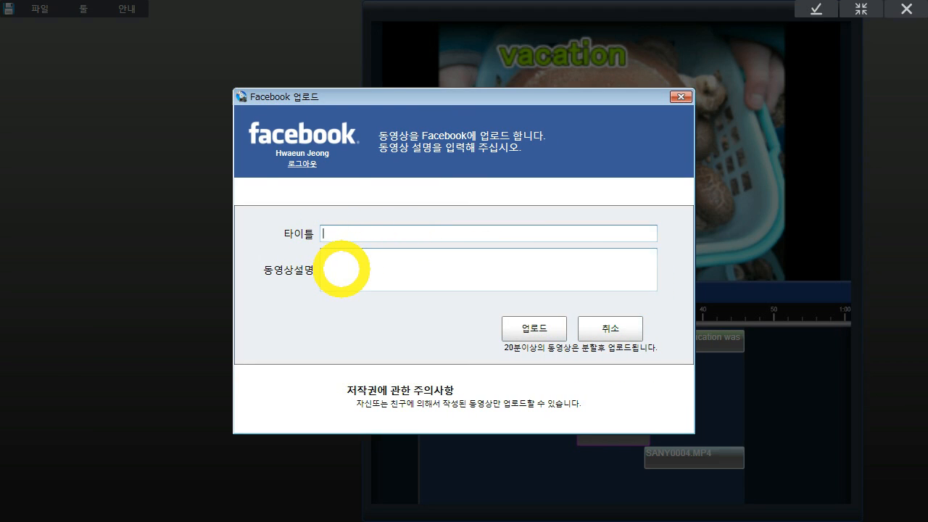
# Start the Facebook upload with the title なつやすみ and the description たのしかった, and cancel it
pyautogui.click(351, 270)
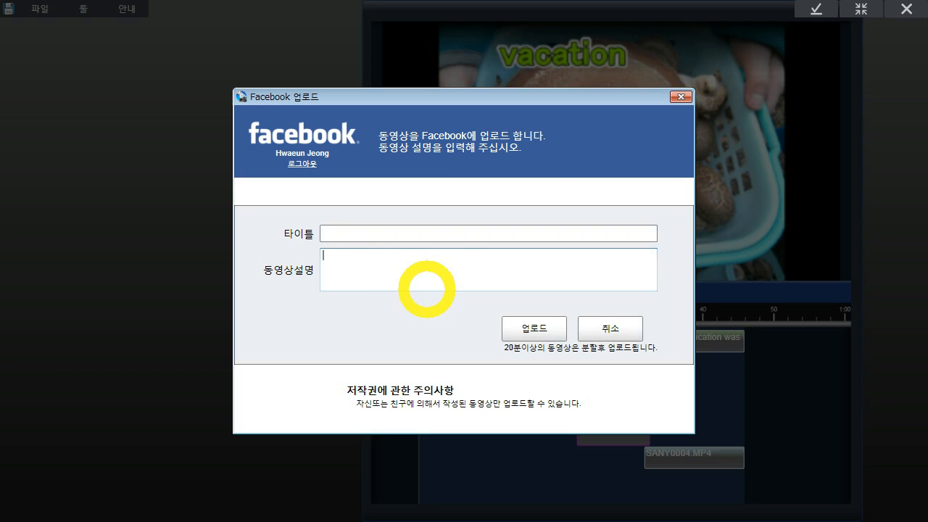
pyautogui.click(448, 229)
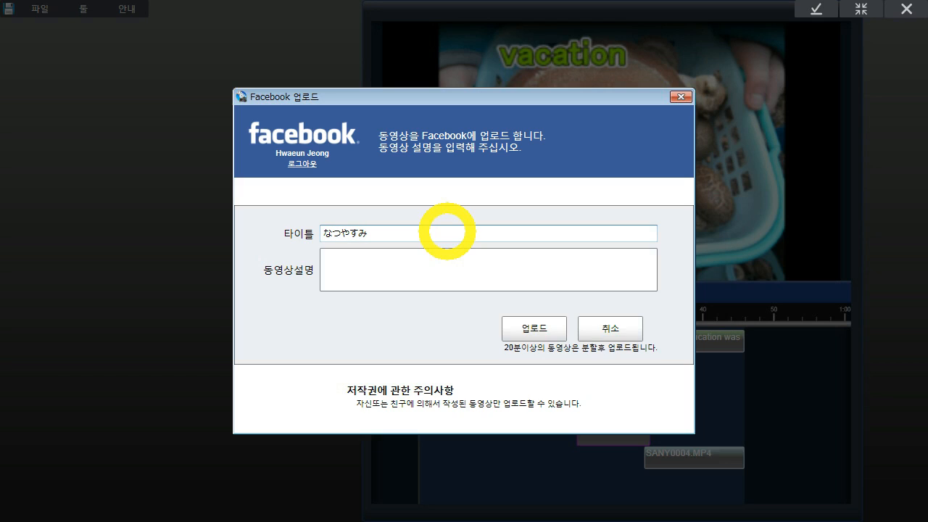
pyautogui.click(422, 262)
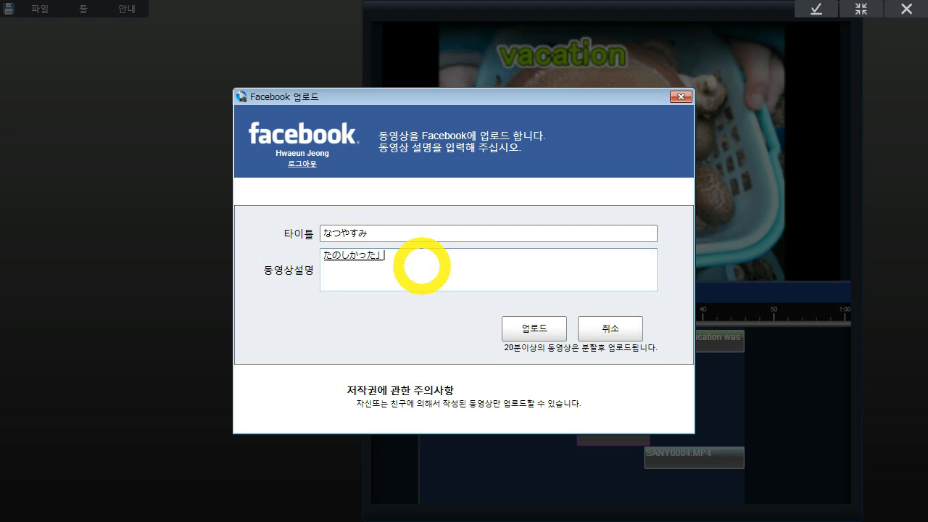
pyautogui.click(526, 328)
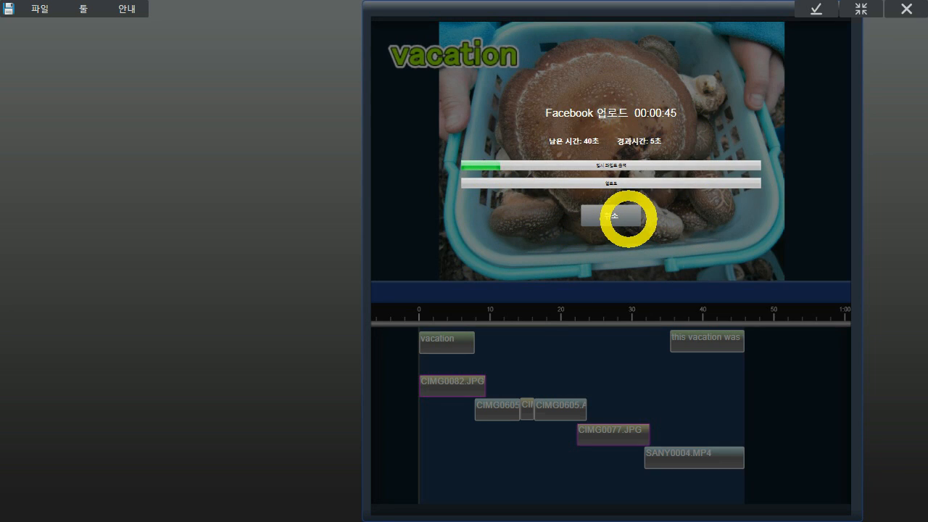
pyautogui.click(627, 218)
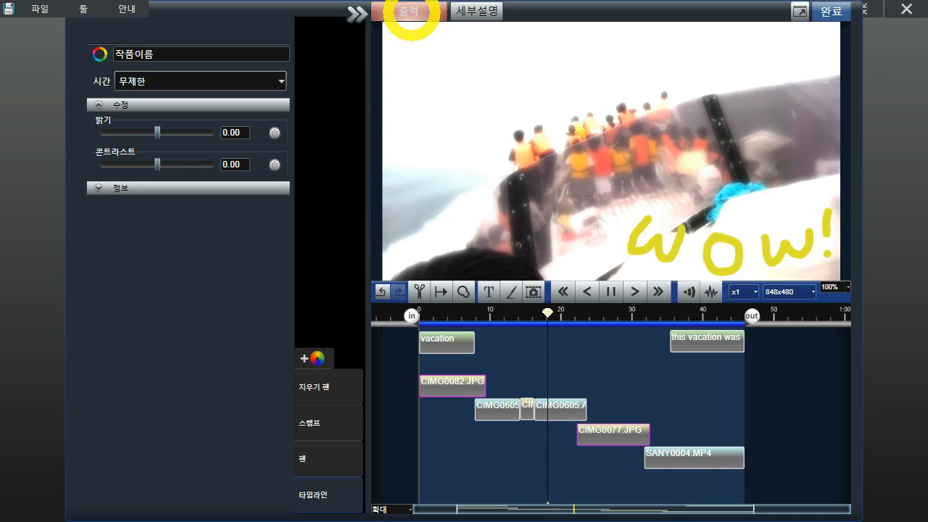
# View the camera output options with the NTSC format list, and cancel without exporting
pyautogui.click(411, 13)
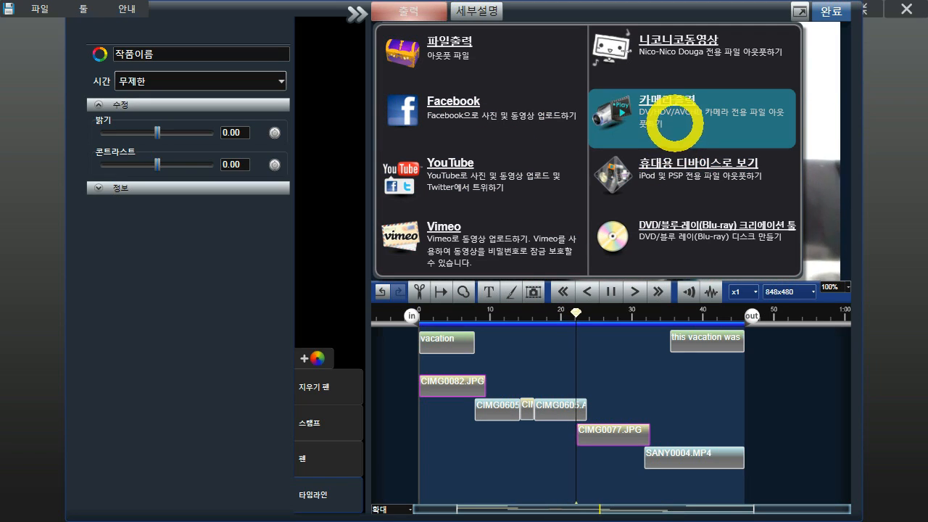
pyautogui.click(676, 118)
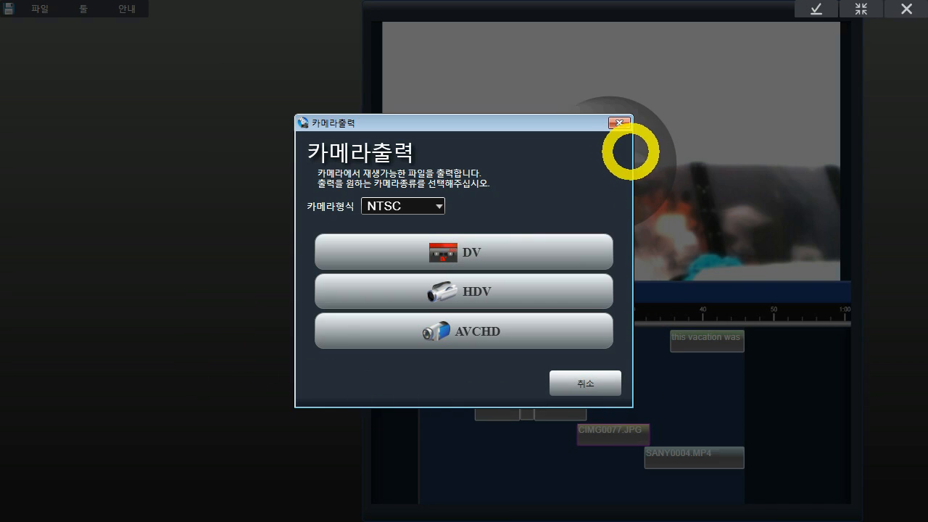
pyautogui.click(439, 205)
pyautogui.click(439, 205)
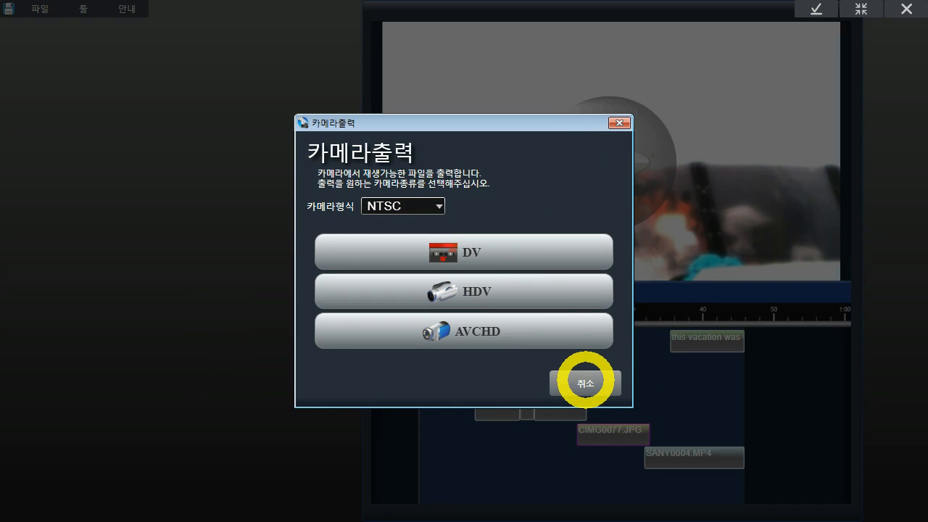
pyautogui.click(587, 382)
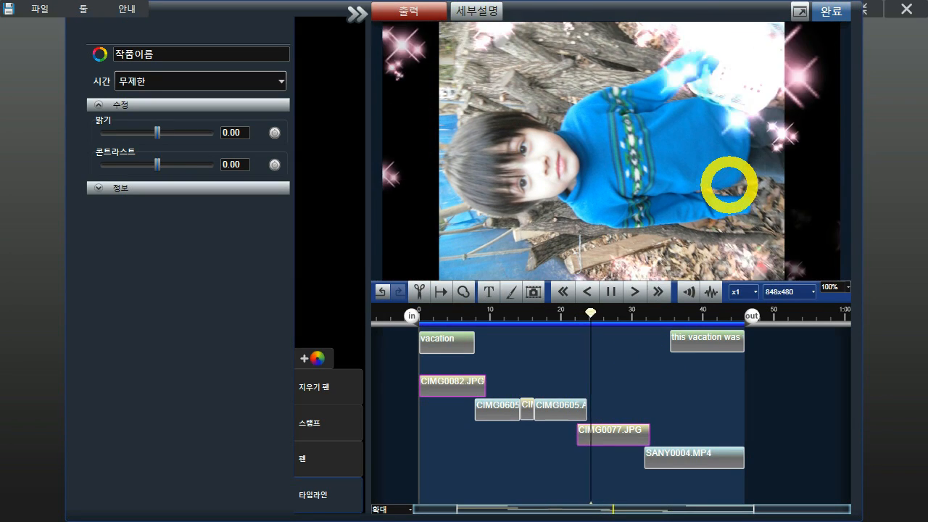
# View the portable device output options, cancel them, and return to the project's timeline editor
pyautogui.click(418, 16)
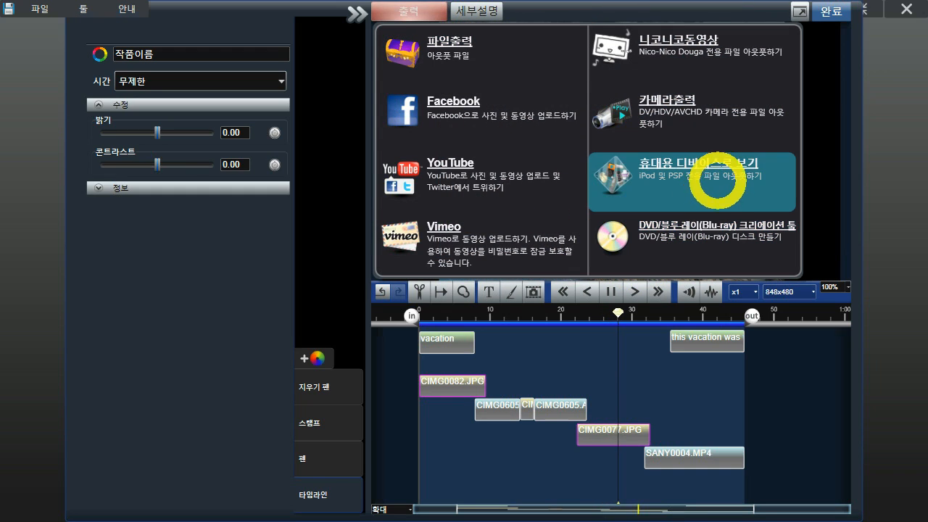
pyautogui.click(724, 173)
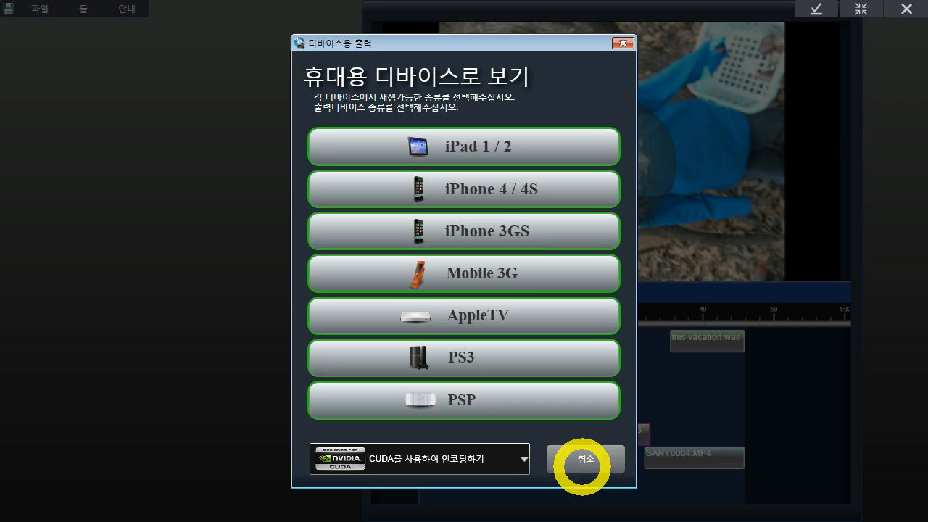
pyautogui.click(584, 460)
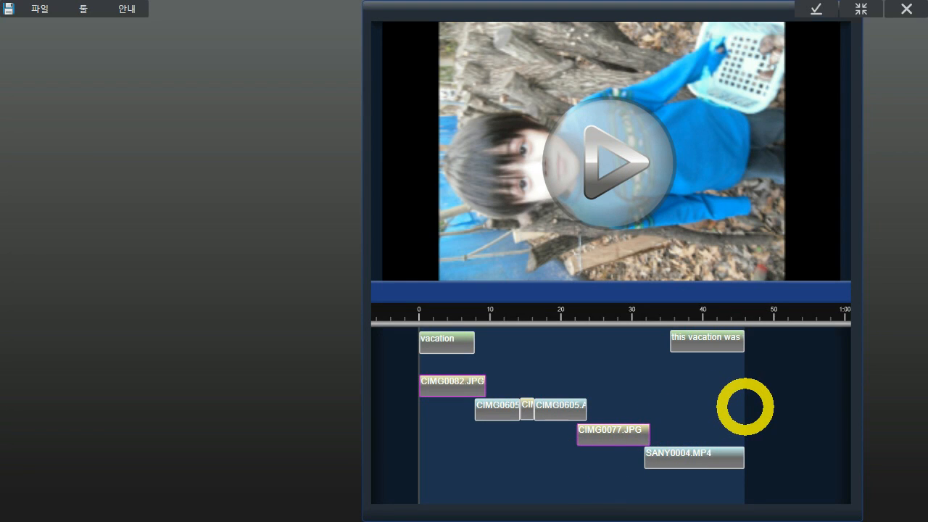
pyautogui.click(611, 165)
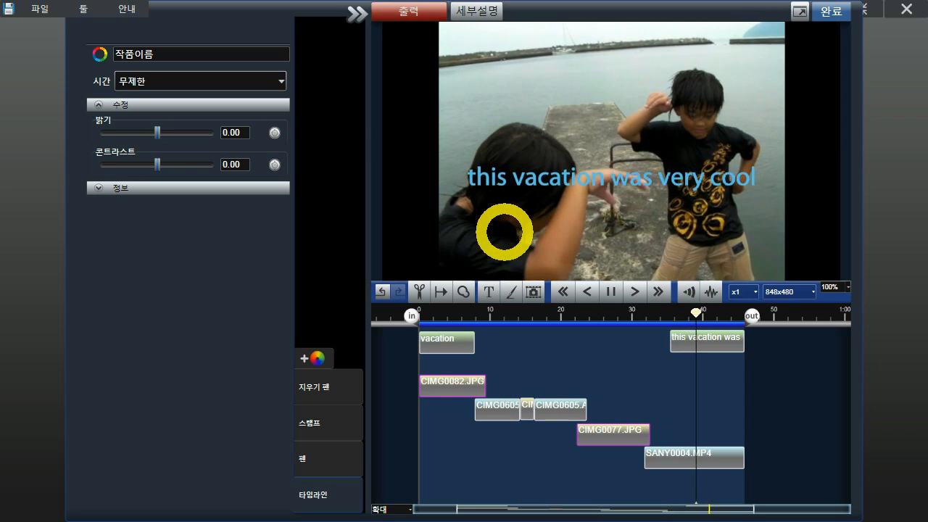
# Open the DVD/Blu-ray creation tool with the current project, and check its disc selection dialog without changing the disc type
pyautogui.click(425, 11)
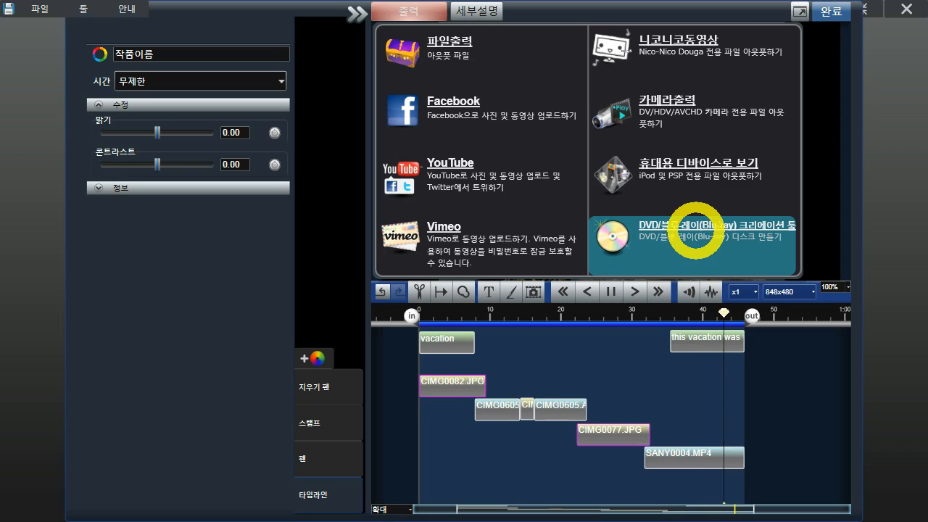
pyautogui.click(713, 228)
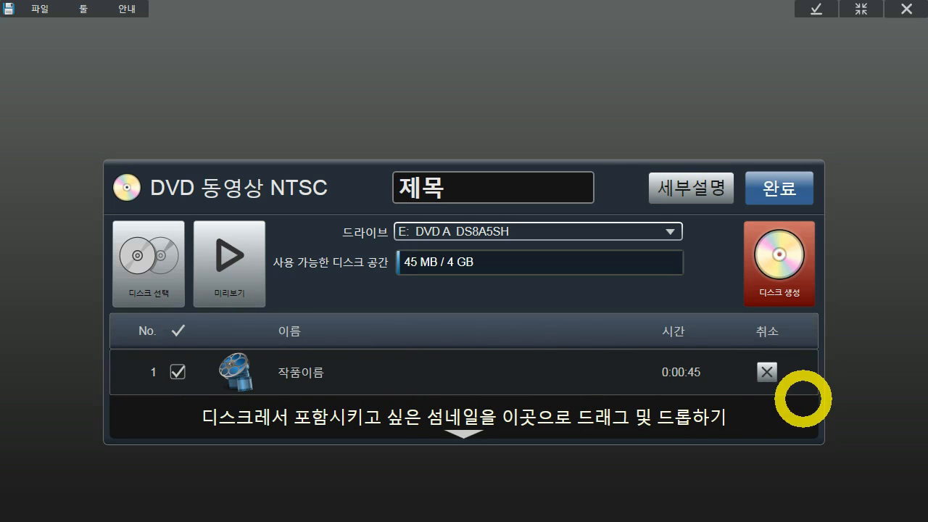
pyautogui.click(733, 435)
pyautogui.moveTo(734, 428); pyautogui.dragTo(713, 423)
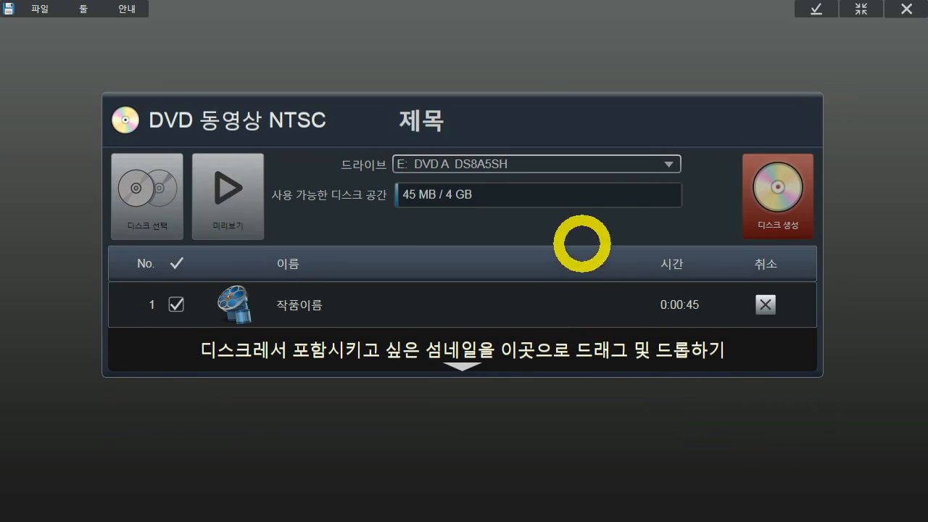
pyautogui.click(631, 126)
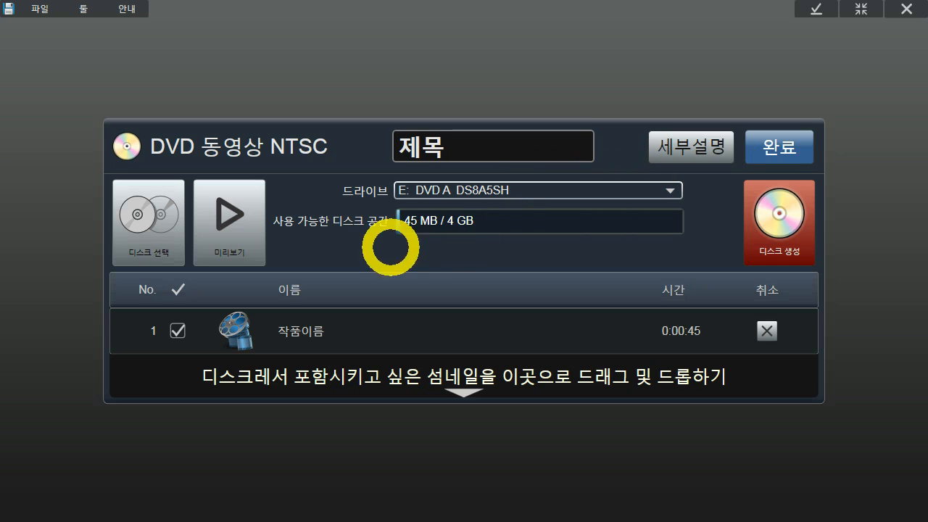
pyautogui.click(151, 248)
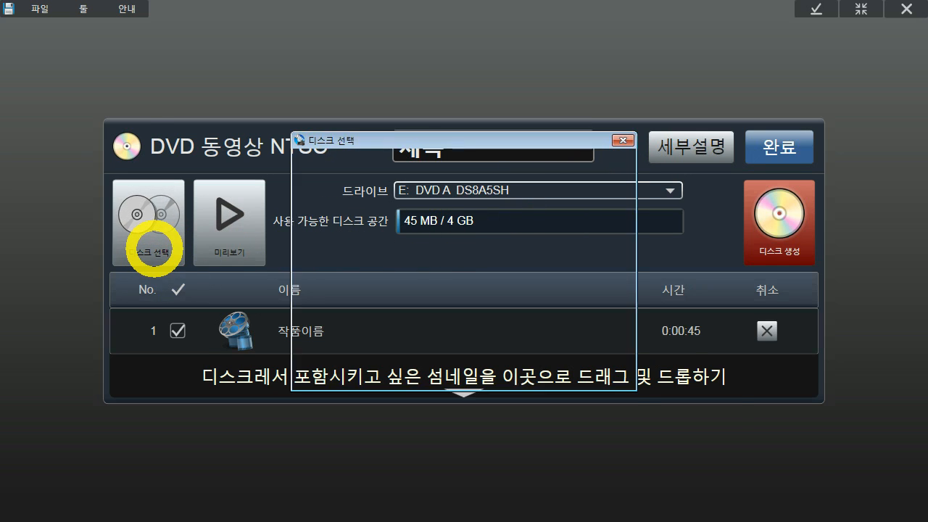
pyautogui.click(622, 140)
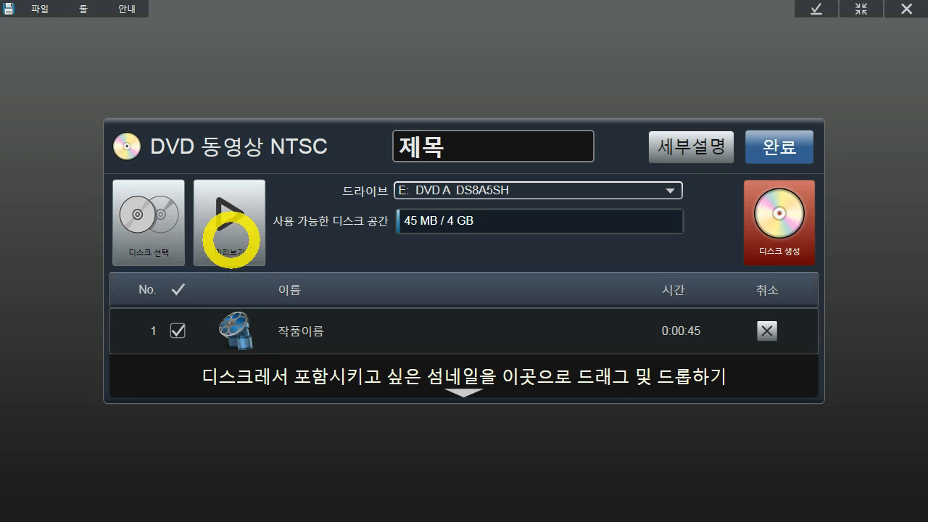
# Preview the project video for the disc, set its in point slightly earlier and its out point slightly later, and end the preview
pyautogui.click(230, 238)
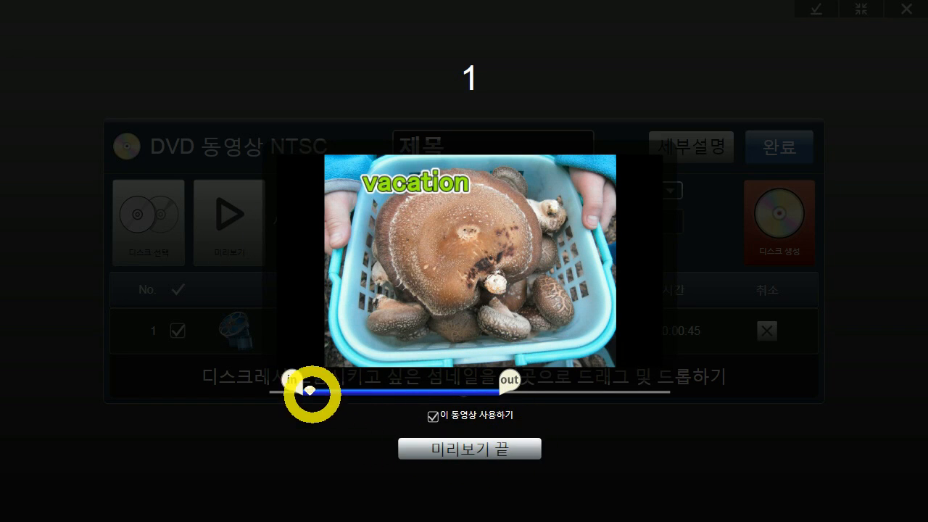
pyautogui.moveTo(289, 388); pyautogui.dragTo(265, 384)
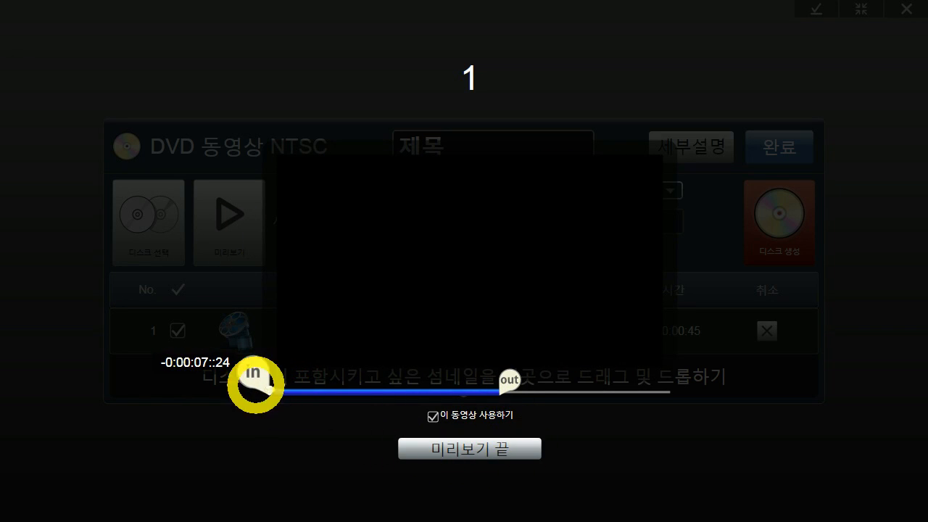
pyautogui.moveTo(508, 383)
pyautogui.mouseDown()
pyautogui.moveTo(668, 389)
pyautogui.moveTo(510, 384)
pyautogui.mouseUp()
pyautogui.moveTo(252, 380); pyautogui.dragTo(281, 382)
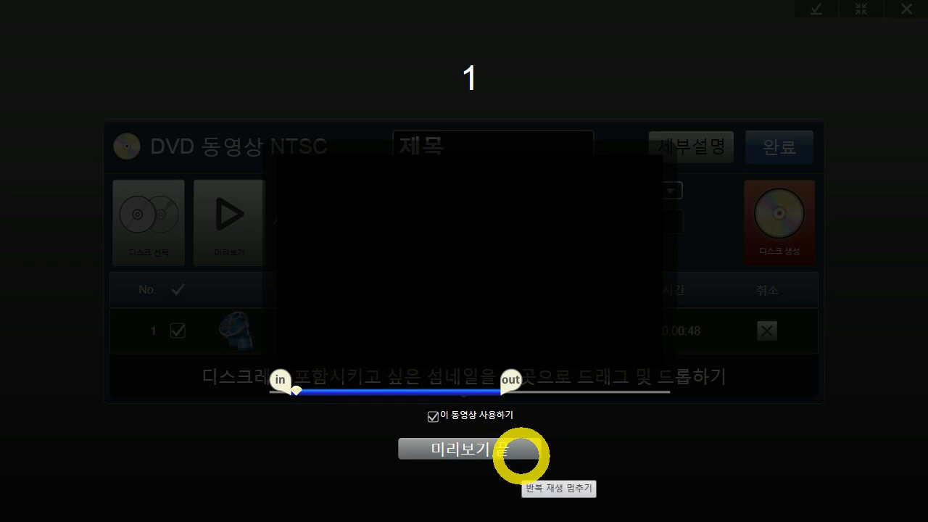
pyautogui.click(522, 451)
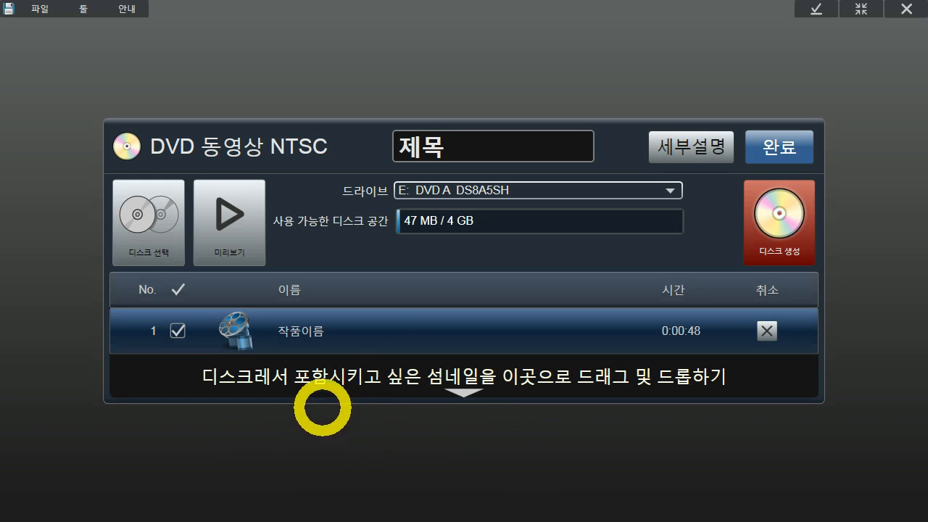
# Add Senza titolo.mp4 from the Desktop videos to the DVD/Blu-ray creation tool, and reopen the tool's disc list
pyautogui.click(296, 450)
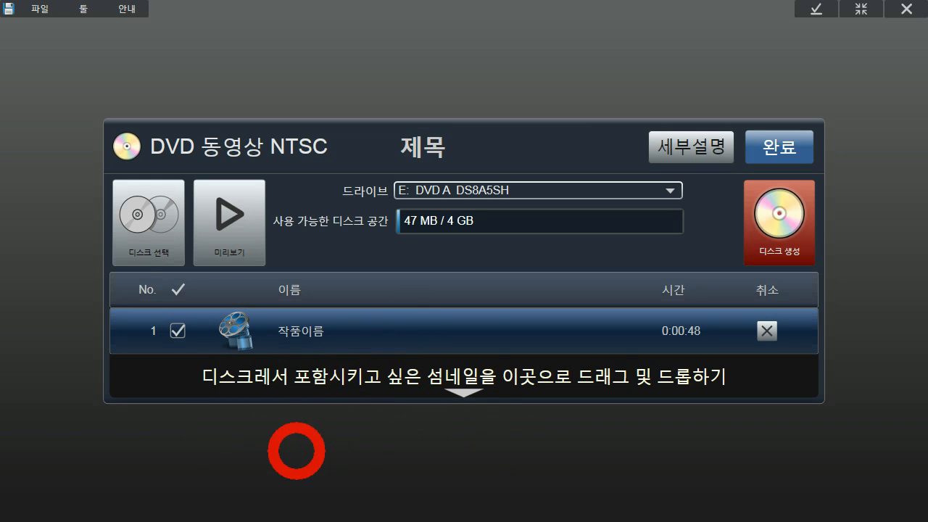
pyautogui.click(439, 311)
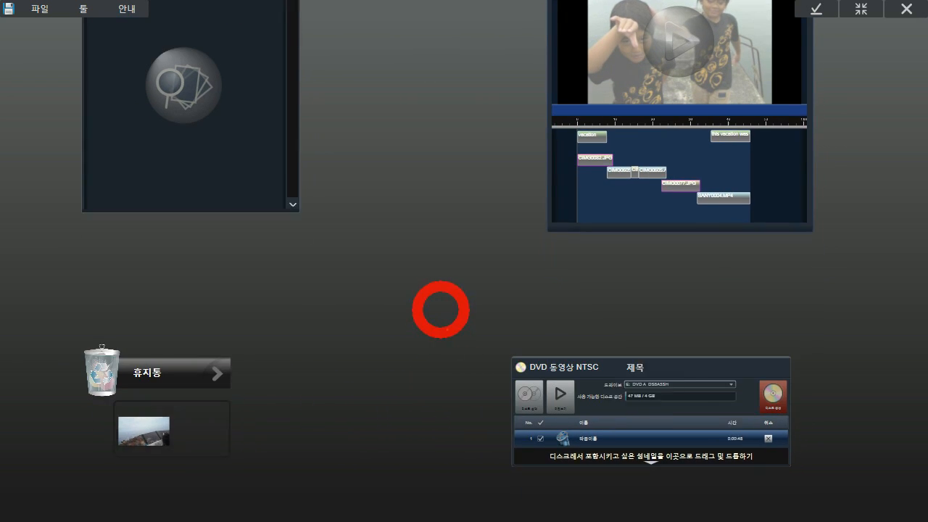
pyautogui.click(196, 82)
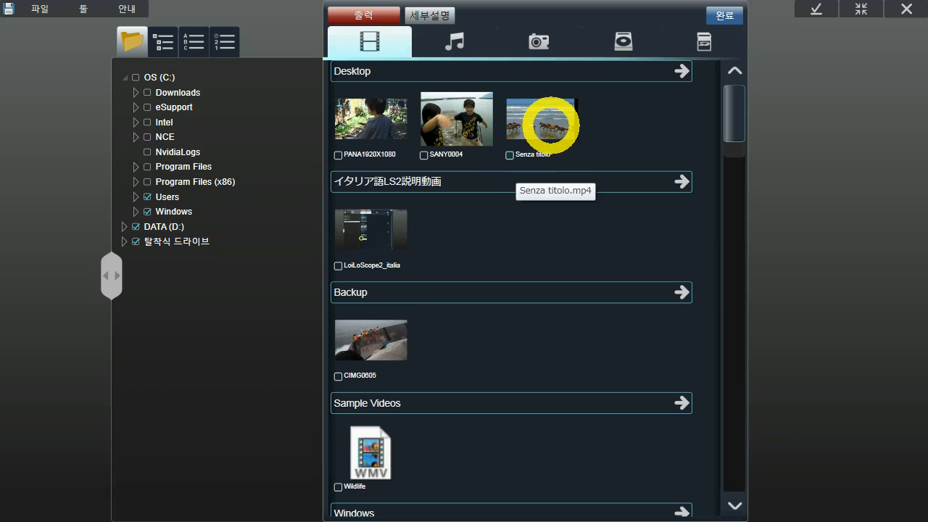
pyautogui.click(553, 116)
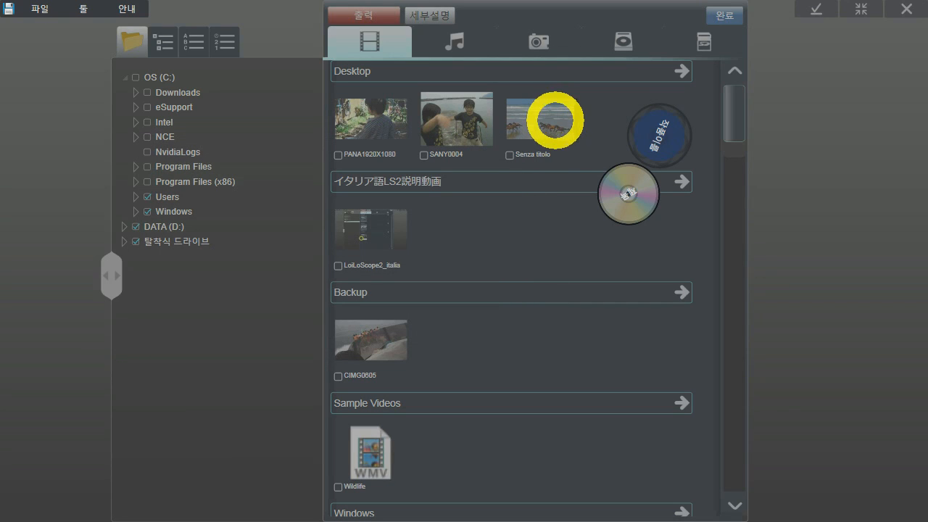
pyautogui.click(628, 195)
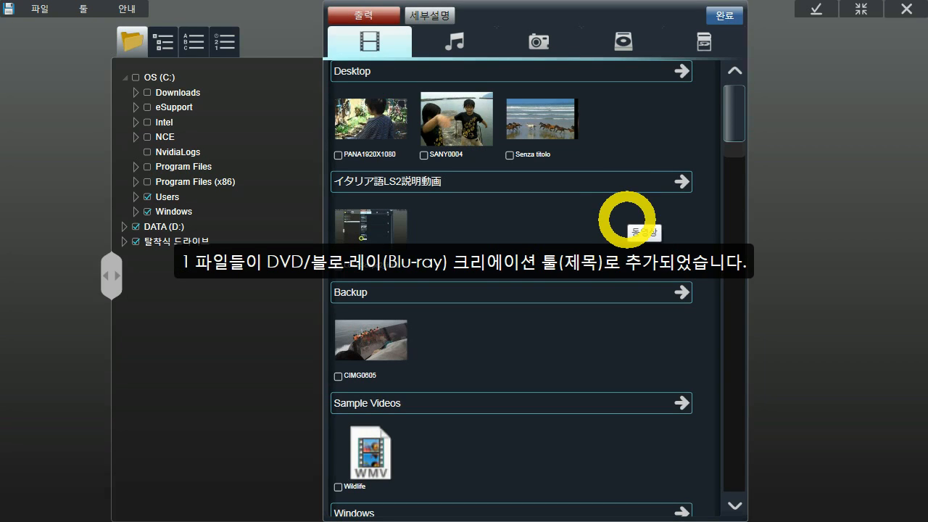
pyautogui.moveTo(869, 390); pyautogui.dragTo(479, 181)
pyautogui.moveTo(557, 324); pyautogui.dragTo(909, 238)
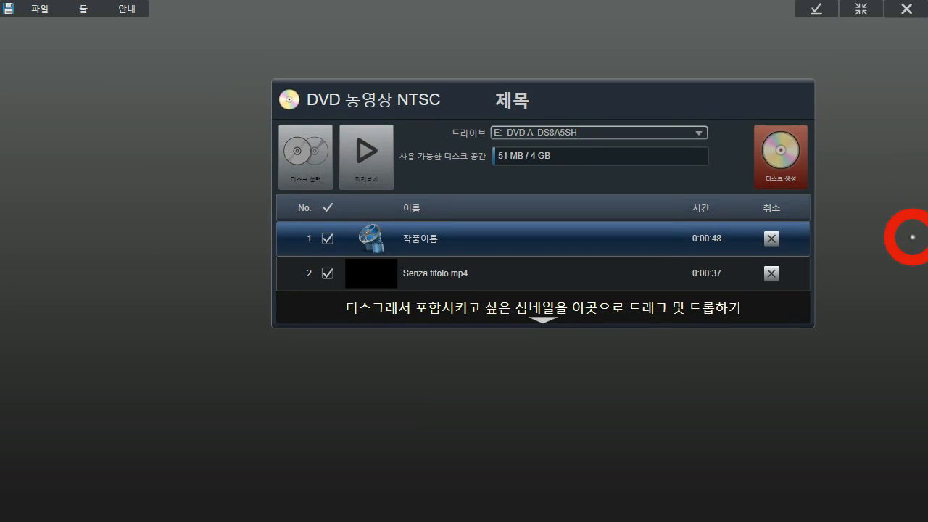
pyautogui.click(592, 190)
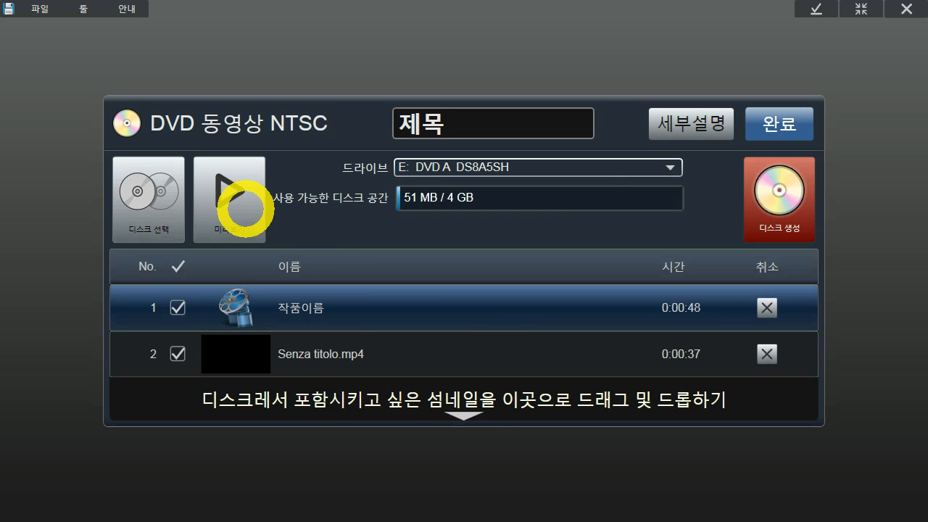
# Preview the disc contents, move the project video's in point later, and switch between the two videos
pyautogui.click(246, 207)
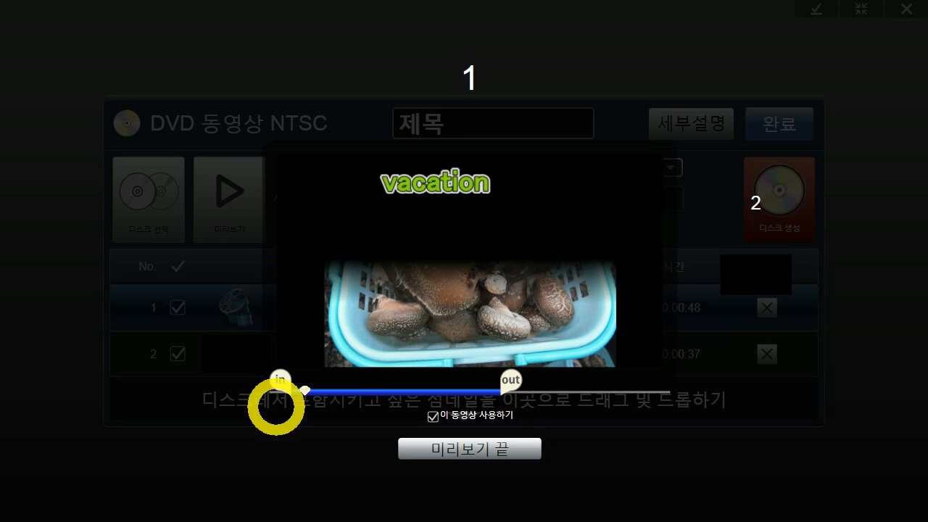
pyautogui.moveTo(279, 380); pyautogui.dragTo(305, 376)
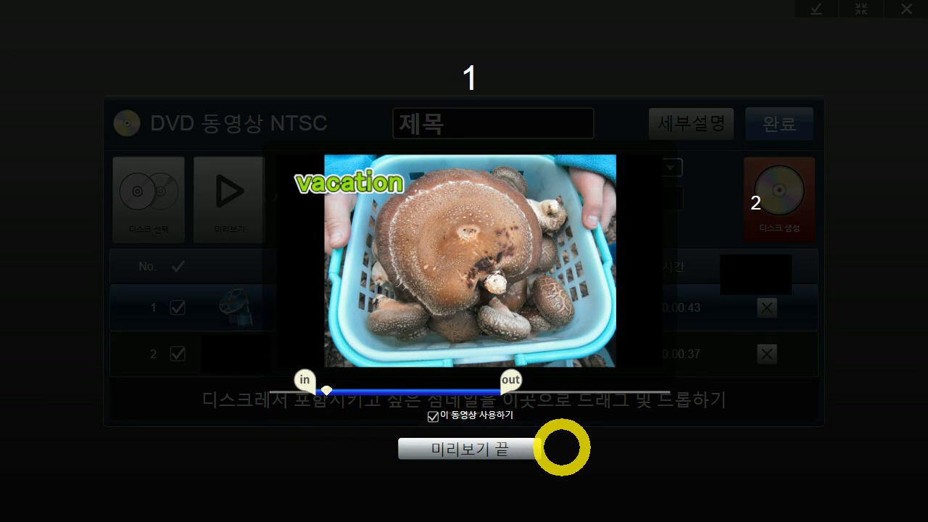
pyautogui.scroll(-1, 608, 459)
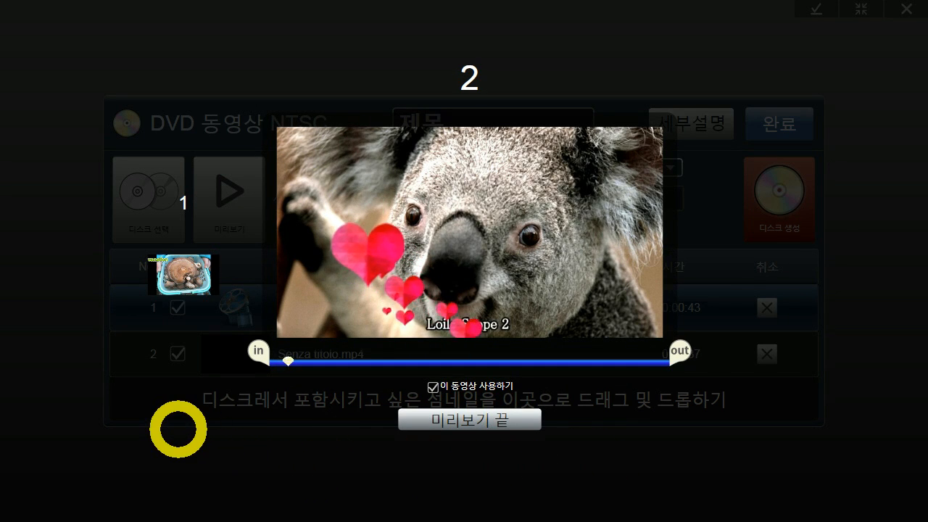
pyautogui.click(185, 275)
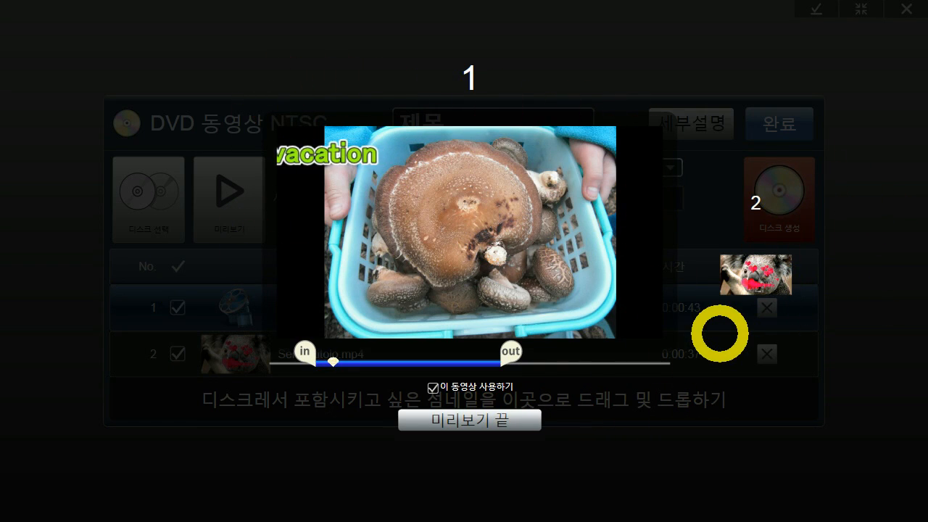
pyautogui.click(760, 280)
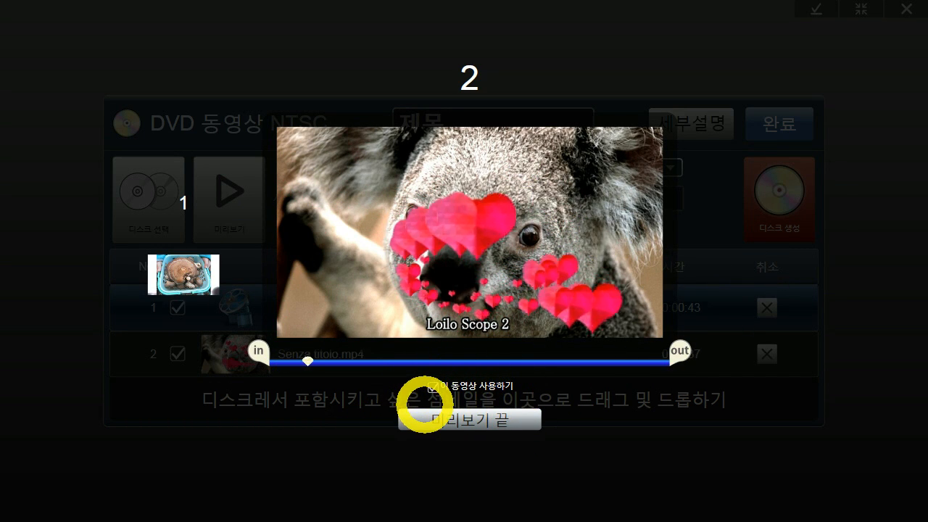
# Exclude Senza titolo.mp4 from the disc in its preview, end the preview, and include it again in the disc list
pyautogui.click(433, 386)
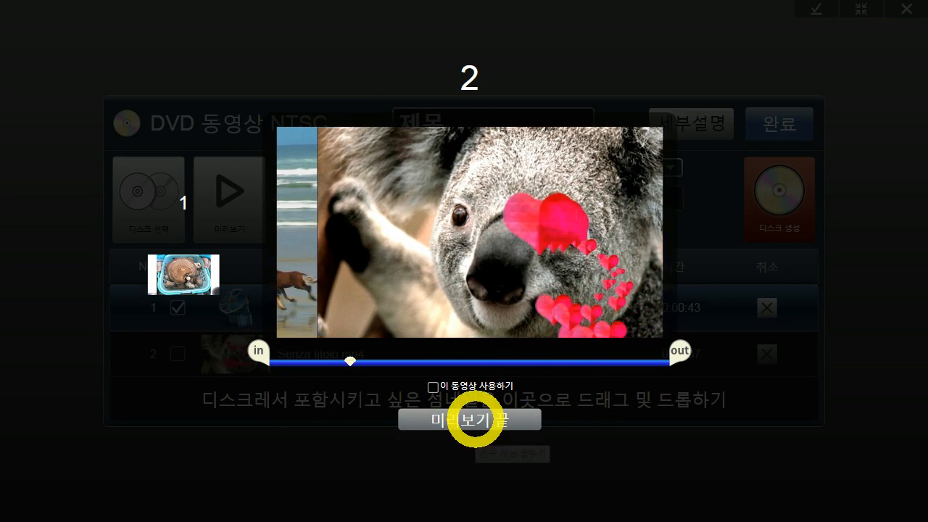
pyautogui.click(453, 426)
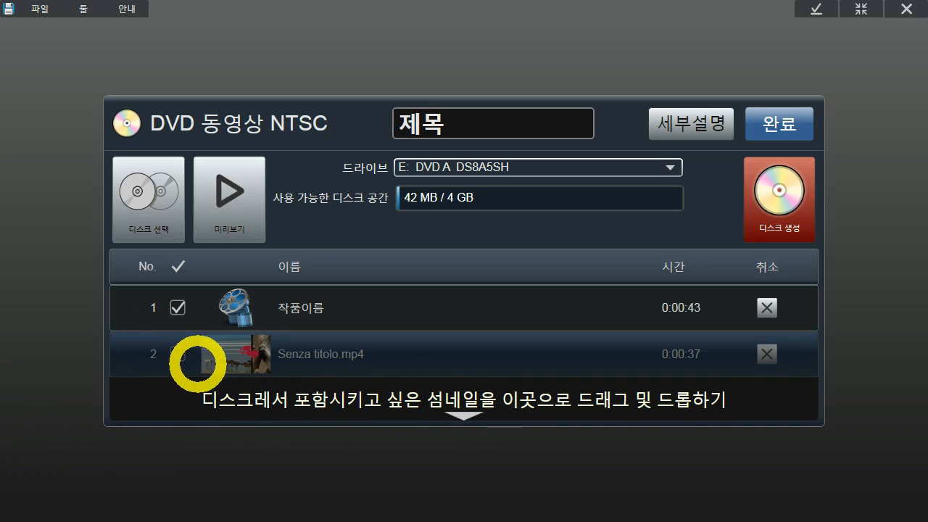
pyautogui.click(177, 355)
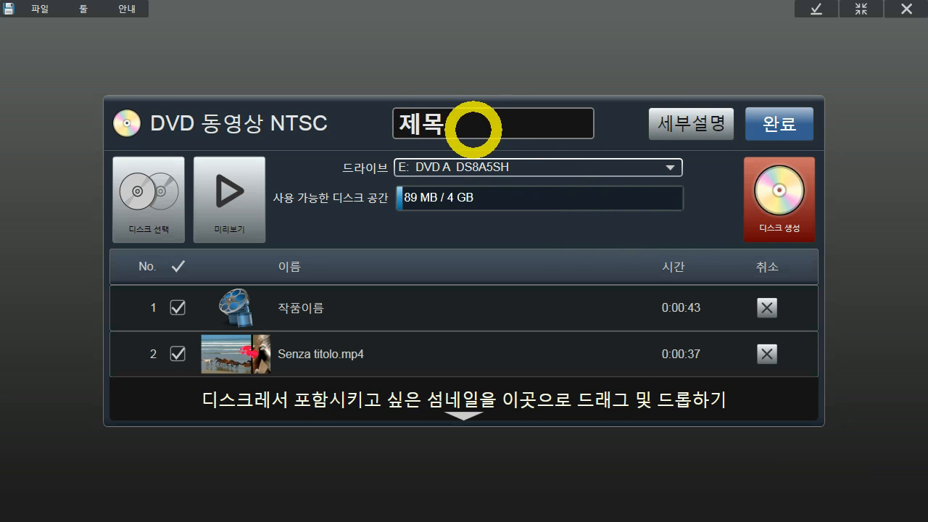
# Check the disc title and drive choices without changing them, and remove Senza titolo.mp4 from the disc list
pyautogui.click(473, 129)
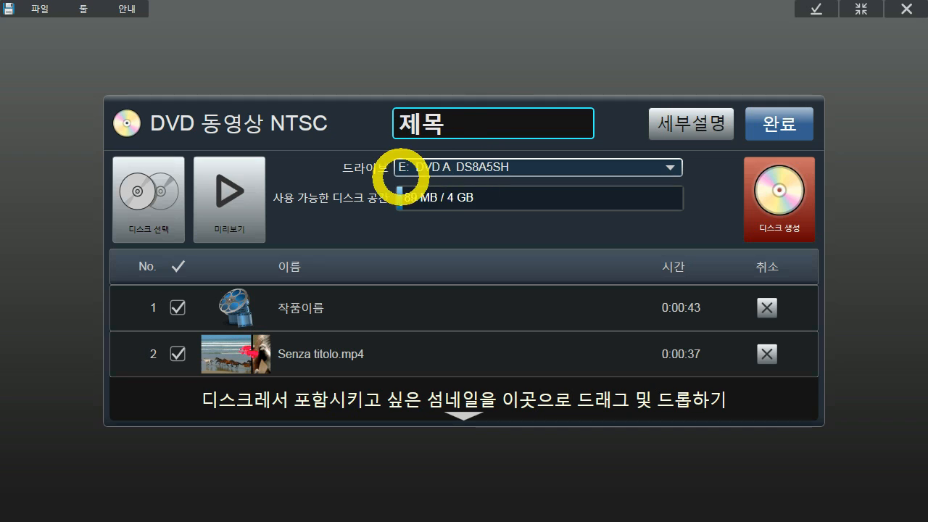
pyautogui.click(646, 164)
pyautogui.click(647, 164)
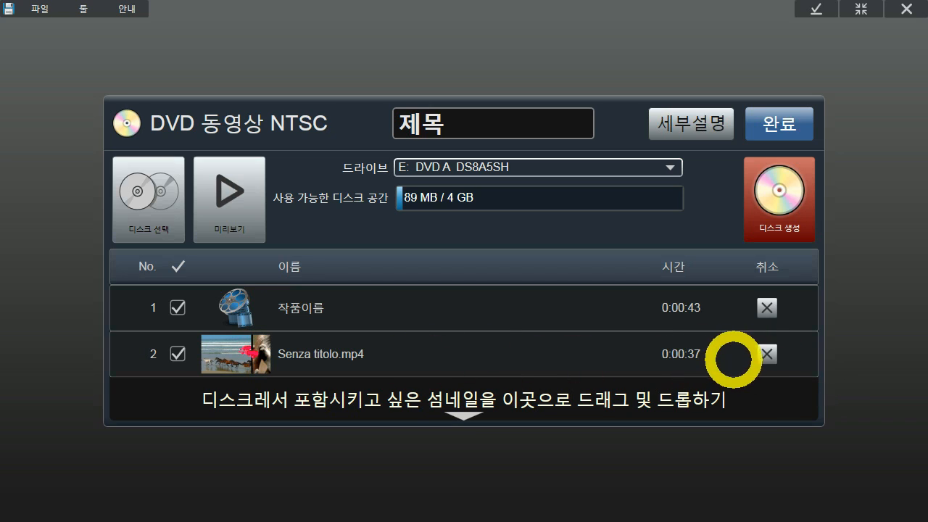
pyautogui.click(766, 354)
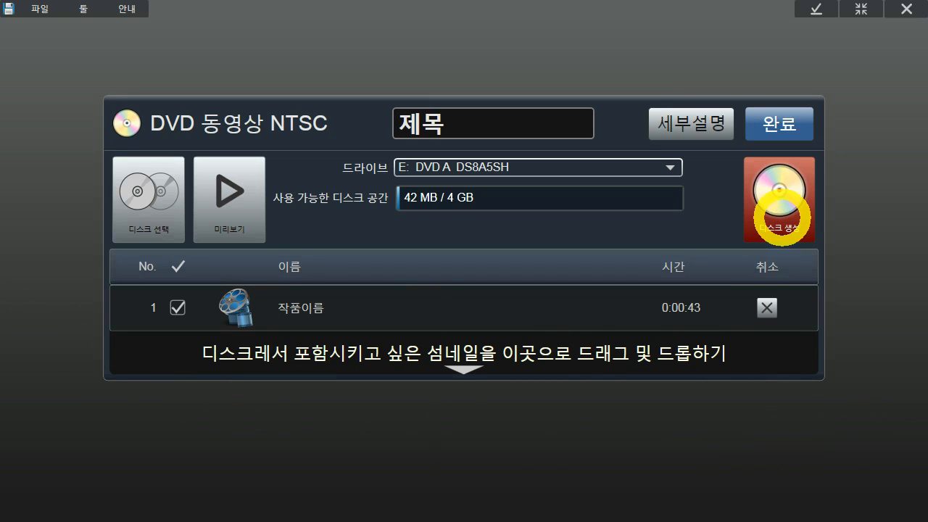
# Start creating the disc and try the 웨딩, 어린이 성장 and 나의 개 menu designs, returning to 웨딩
pyautogui.click(781, 216)
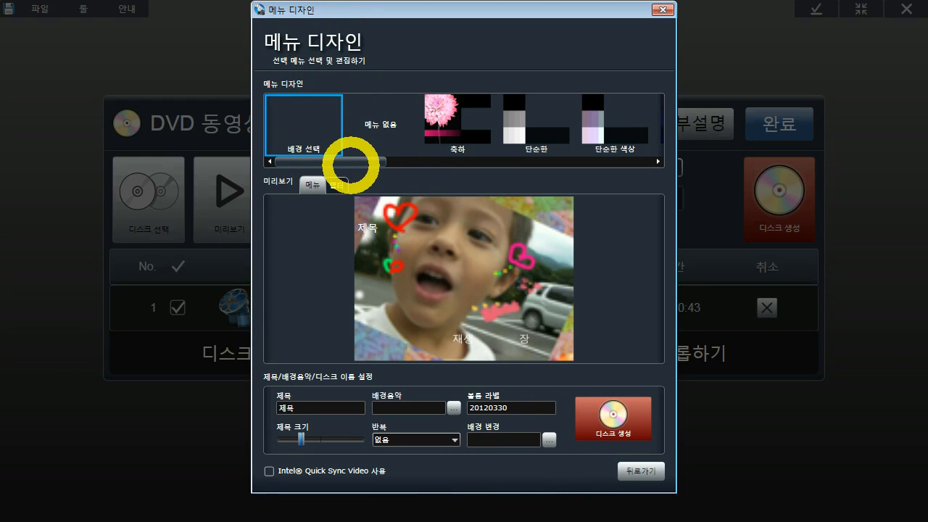
pyautogui.moveTo(394, 161); pyautogui.dragTo(502, 167)
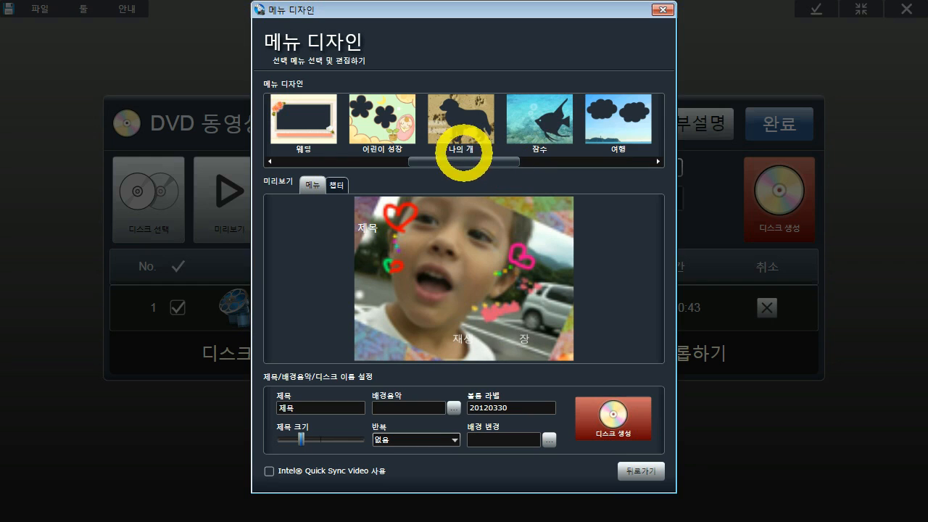
pyautogui.click(309, 130)
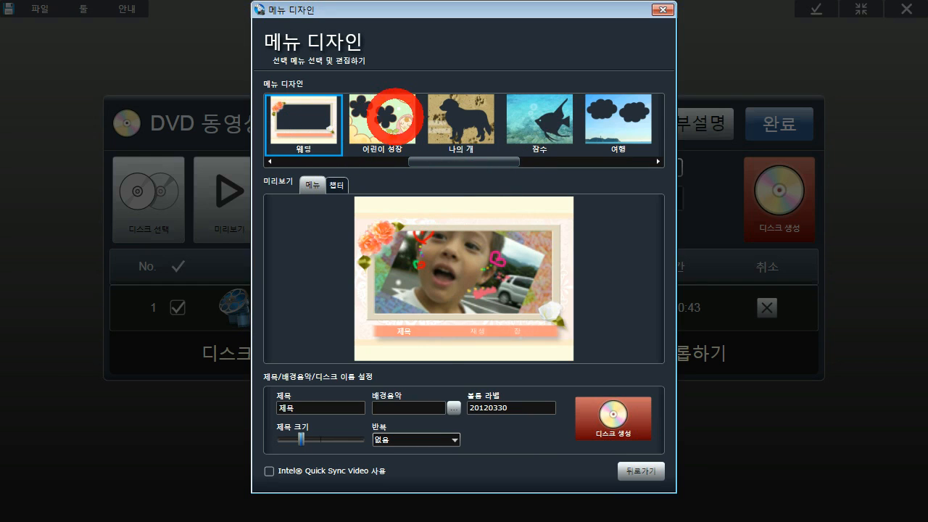
pyautogui.click(385, 116)
pyautogui.click(466, 116)
pyautogui.click(300, 124)
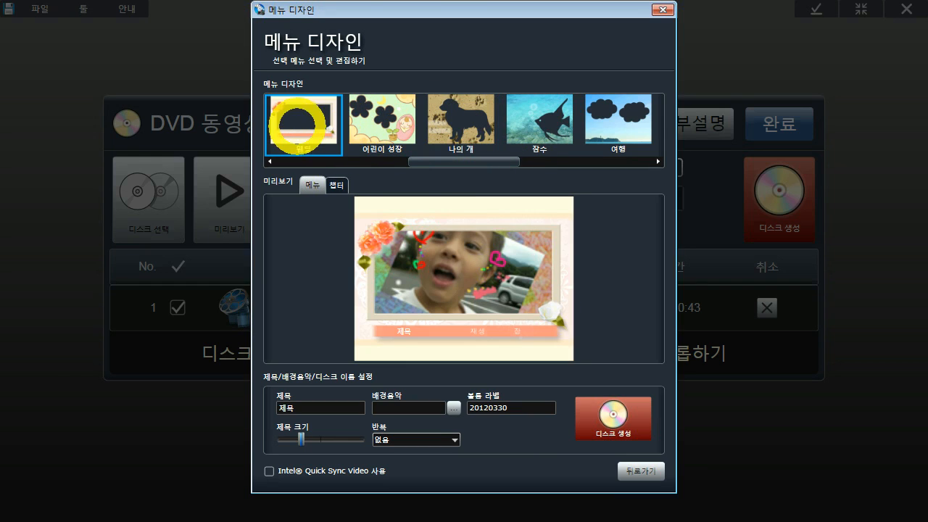
# Apply the 축하 menu design and preview its chapter page
pyautogui.moveTo(435, 161); pyautogui.dragTo(298, 162)
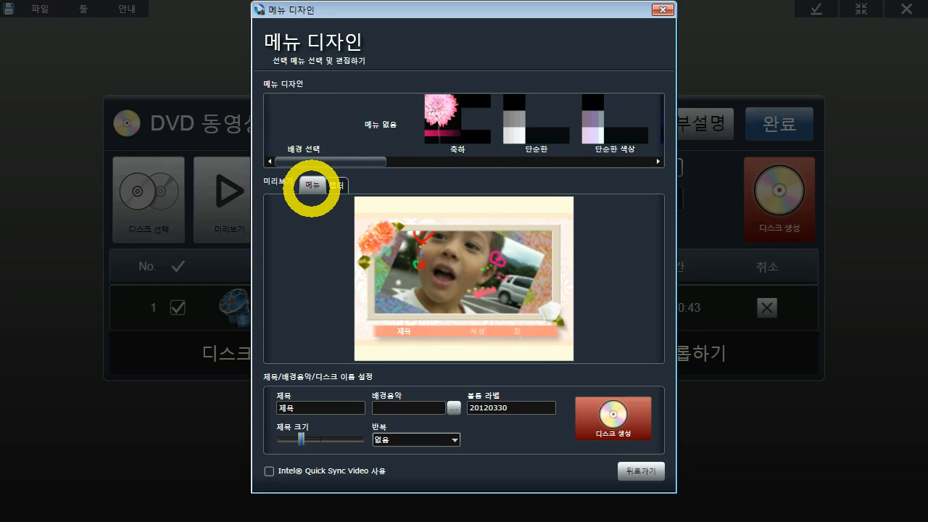
pyautogui.click(445, 125)
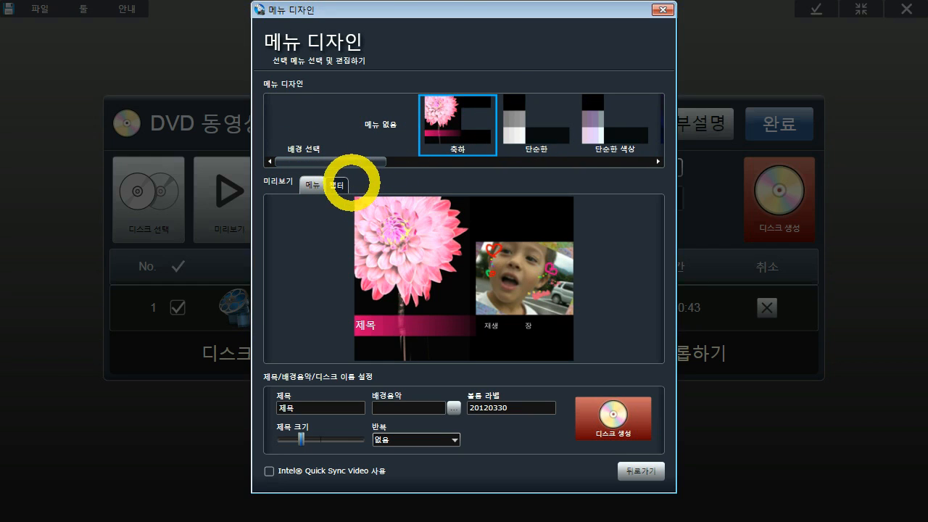
pyautogui.click(336, 186)
pyautogui.moveTo(369, 162); pyautogui.dragTo(413, 163)
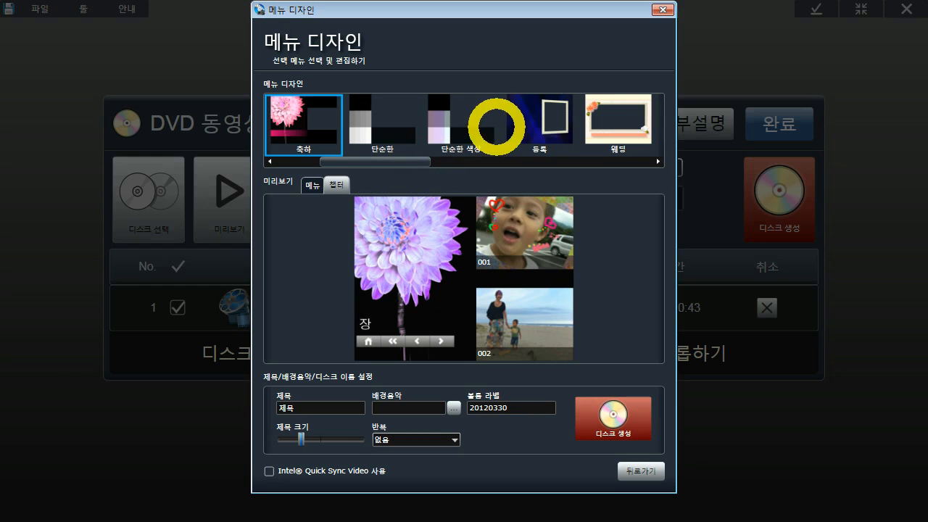
# Try the 단순한 색상 and 등록 menu designs, settle on 단순한, and increase the title size
pyautogui.click(472, 124)
pyautogui.click(528, 142)
pyautogui.click(382, 138)
pyautogui.moveTo(386, 163); pyautogui.dragTo(342, 222)
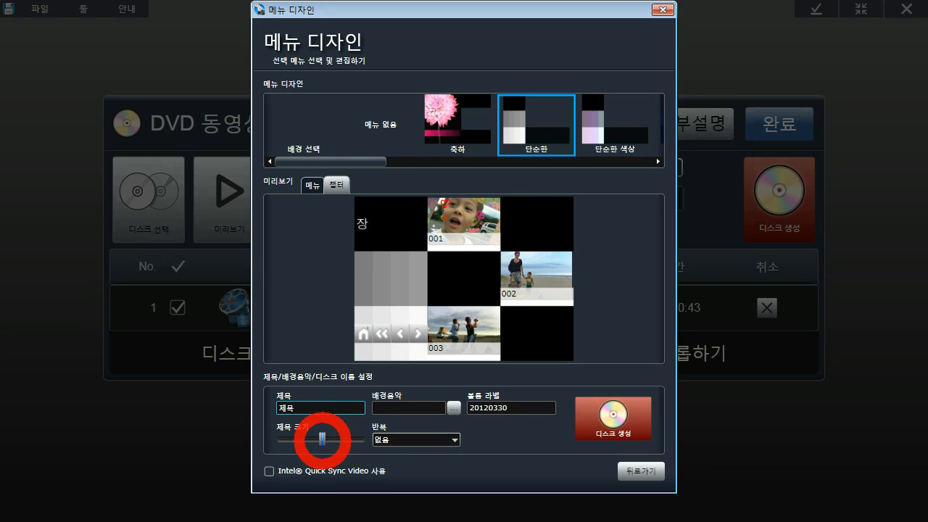
# Set Sleep Away from the サンプル ミュージック folder as the disc menu's background music
pyautogui.click(453, 407)
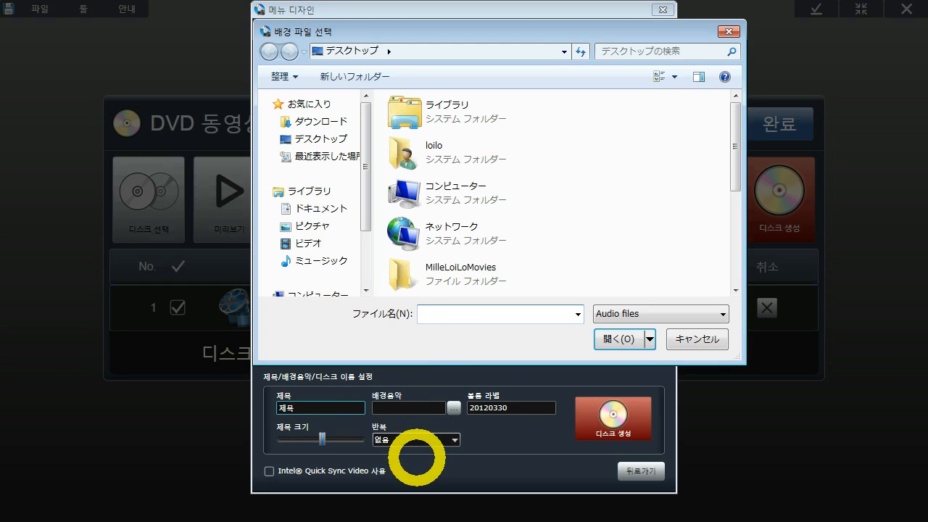
pyautogui.moveTo(367, 201); pyautogui.dragTo(363, 218)
pyautogui.click(329, 215)
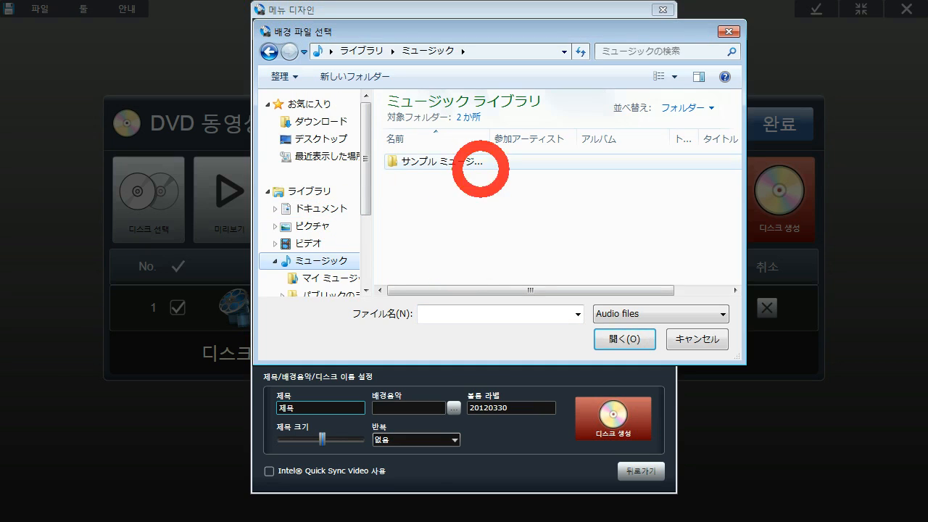
pyautogui.doubleClick(482, 168)
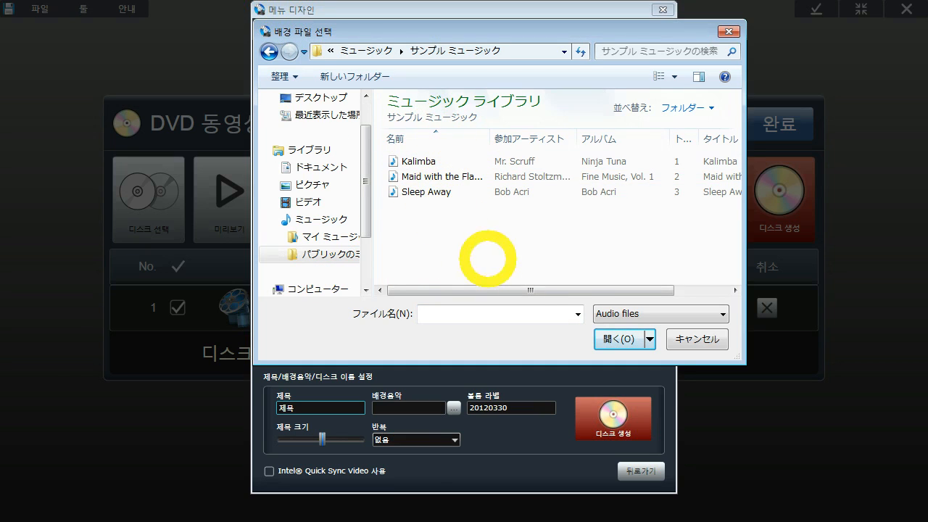
pyautogui.doubleClick(473, 193)
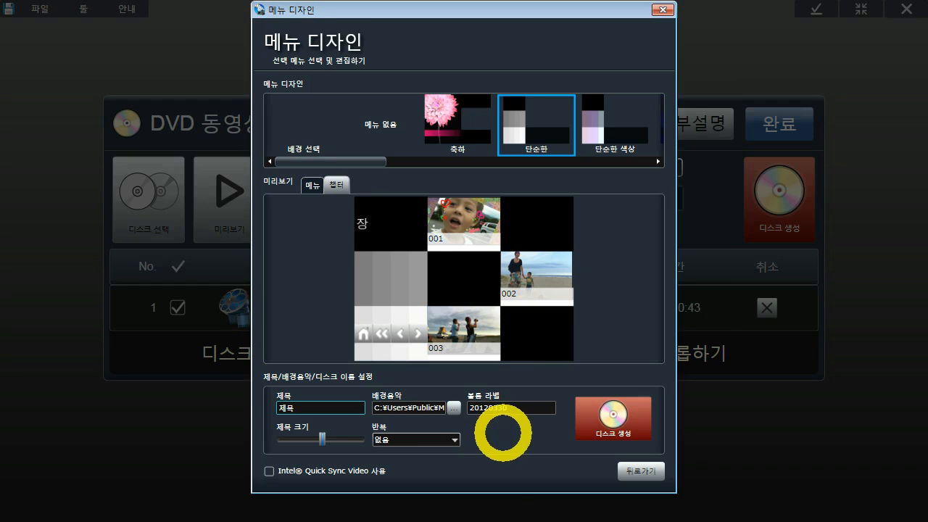
# Set the disc menu's repeat option to 전체 반복, leave Intel Quick Sync Video off, and finish the DVD setup
pyautogui.click(447, 439)
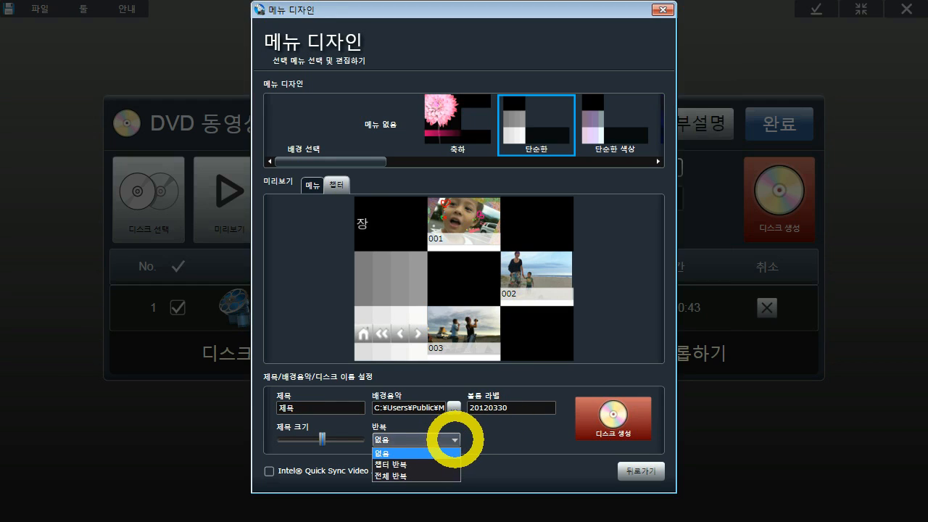
pyautogui.click(453, 439)
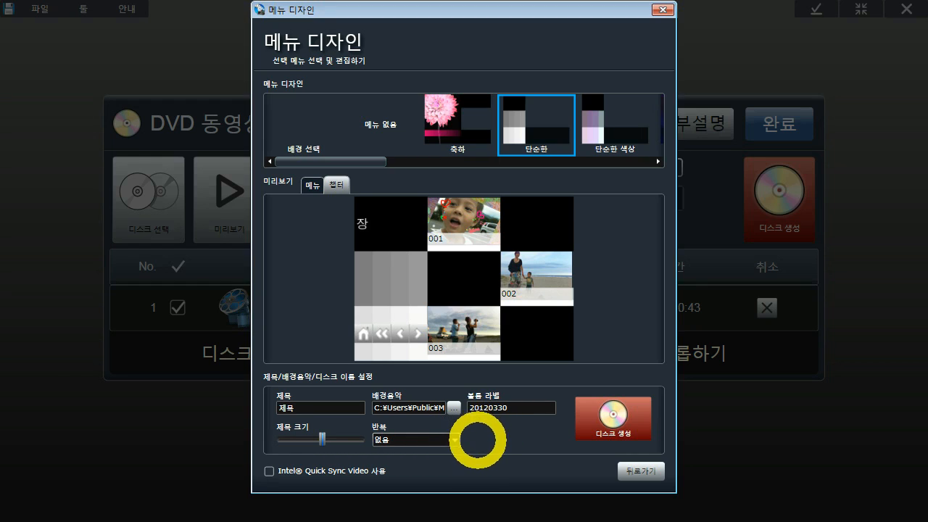
pyautogui.click(453, 439)
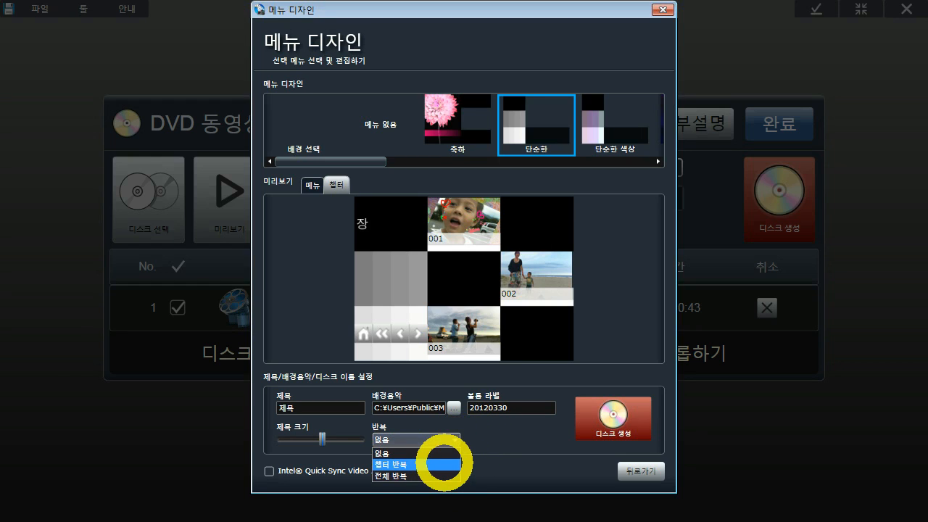
pyautogui.click(435, 476)
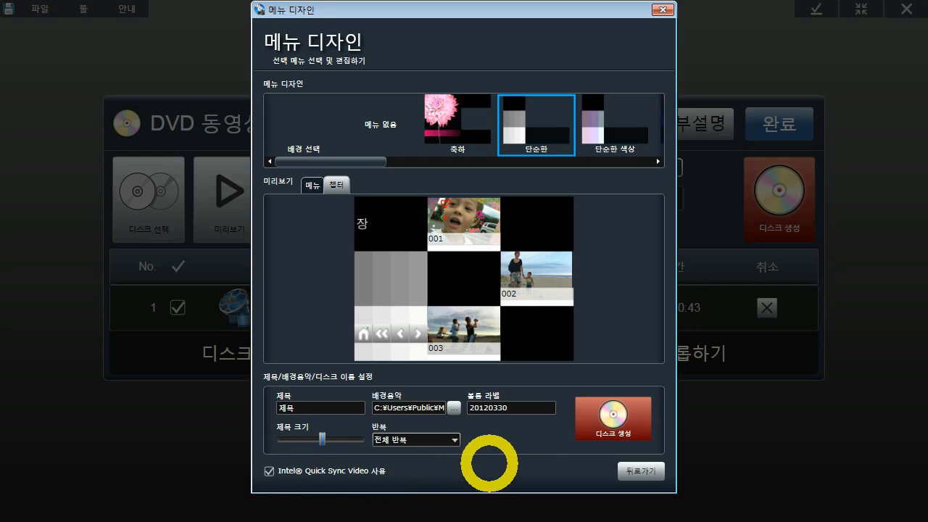
pyautogui.click(339, 467)
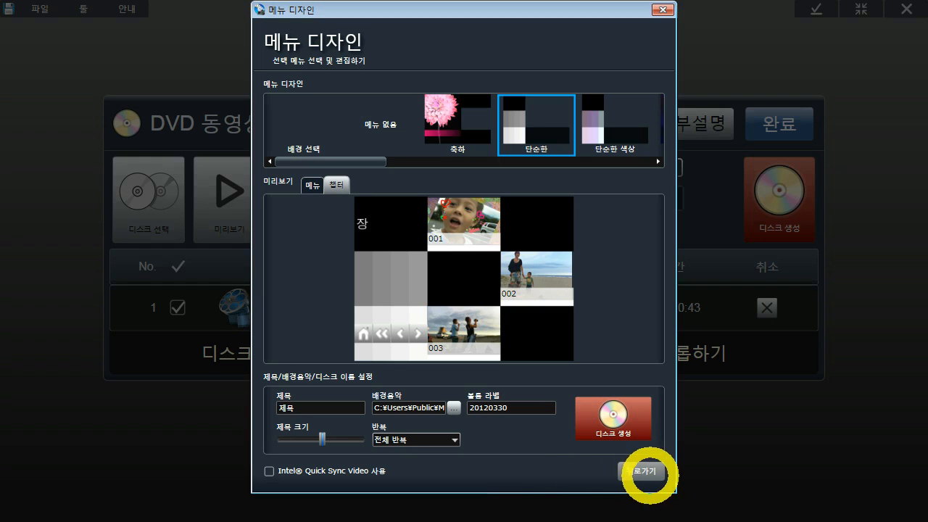
pyautogui.click(647, 471)
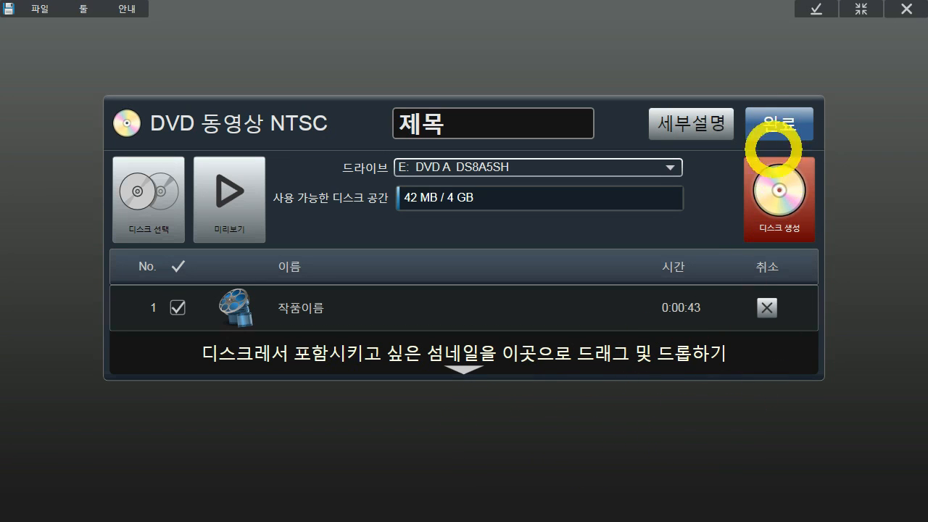
pyautogui.click(778, 123)
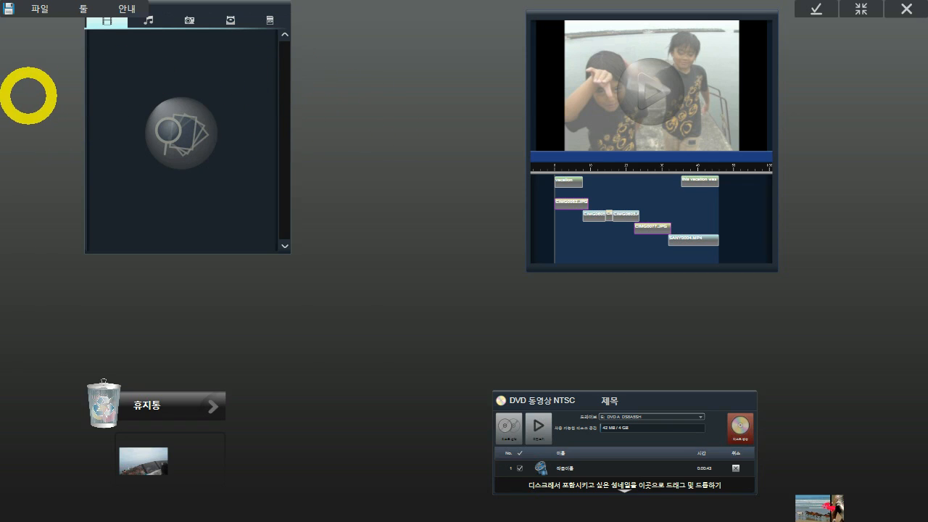
# Read through the guide for sharing videos and photos on Facebook, and close it
pyautogui.click(131, 9)
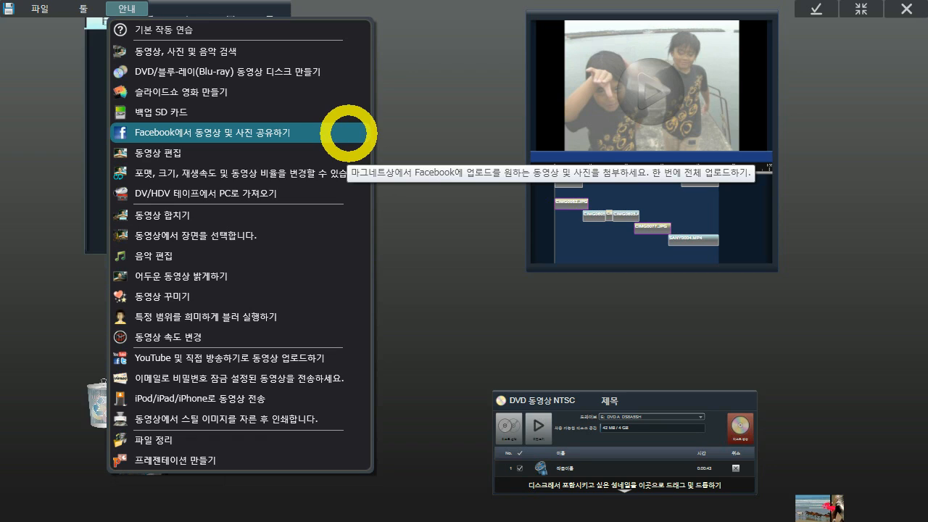
pyautogui.click(342, 135)
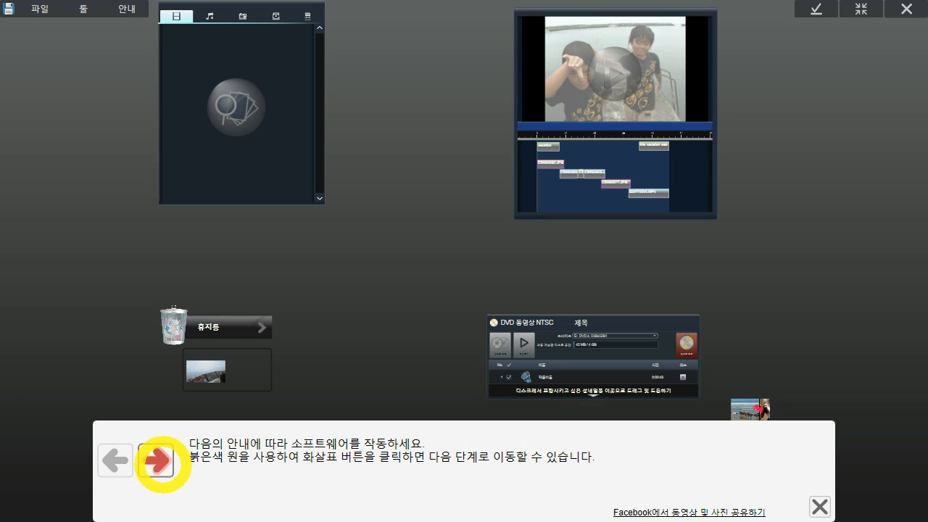
pyautogui.click(157, 460)
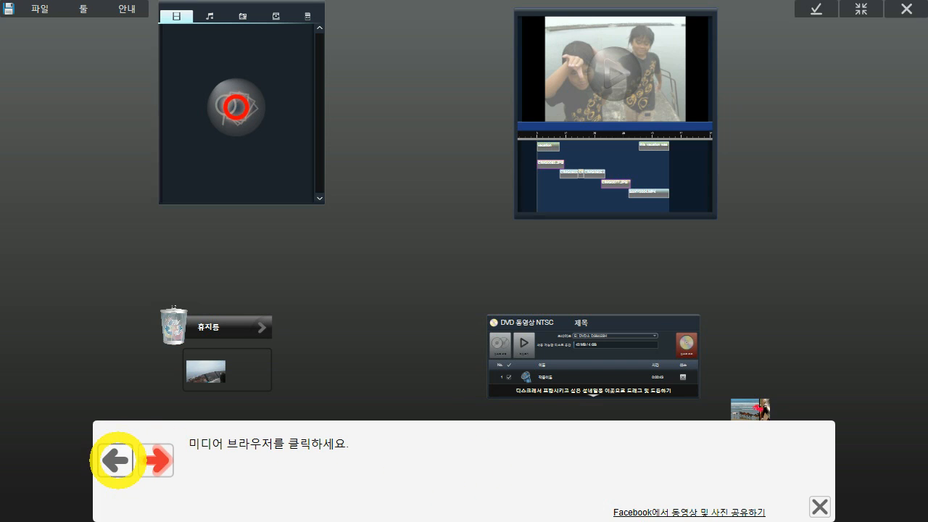
pyautogui.click(114, 460)
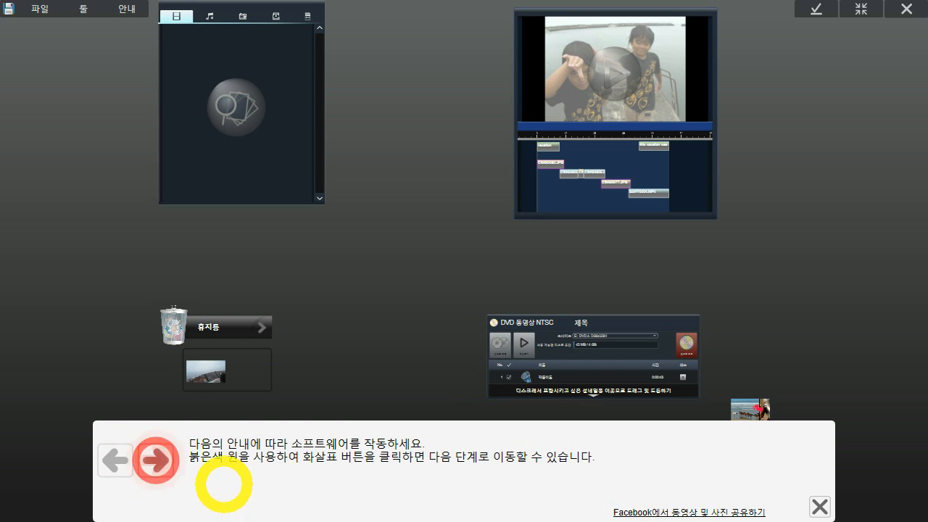
pyautogui.click(158, 460)
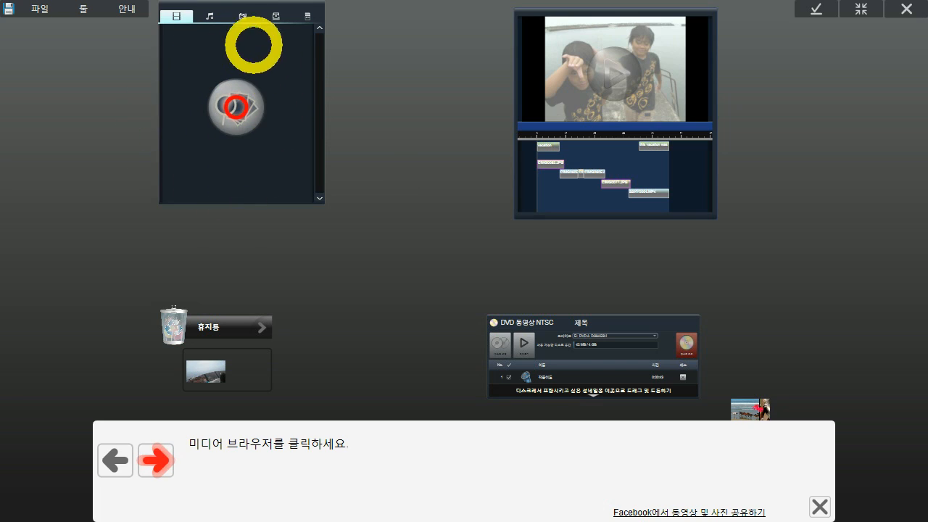
pyautogui.click(156, 459)
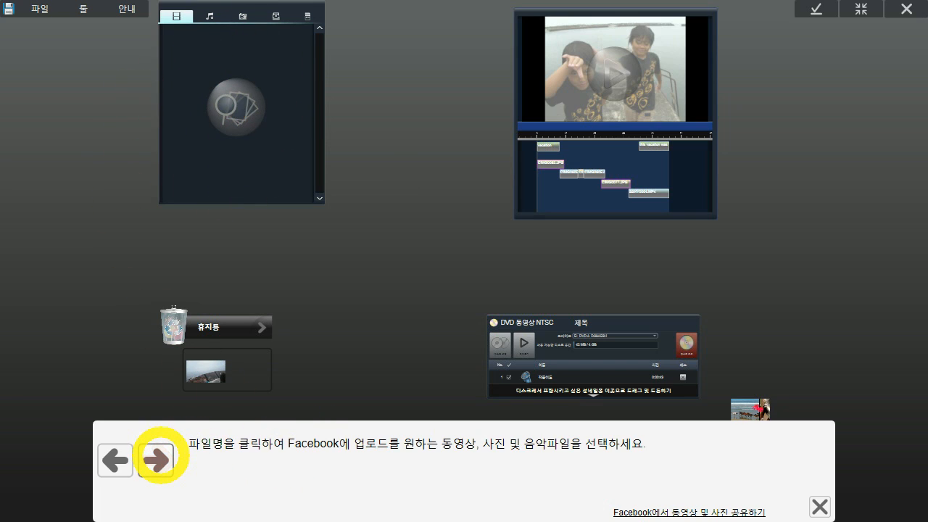
pyautogui.click(157, 459)
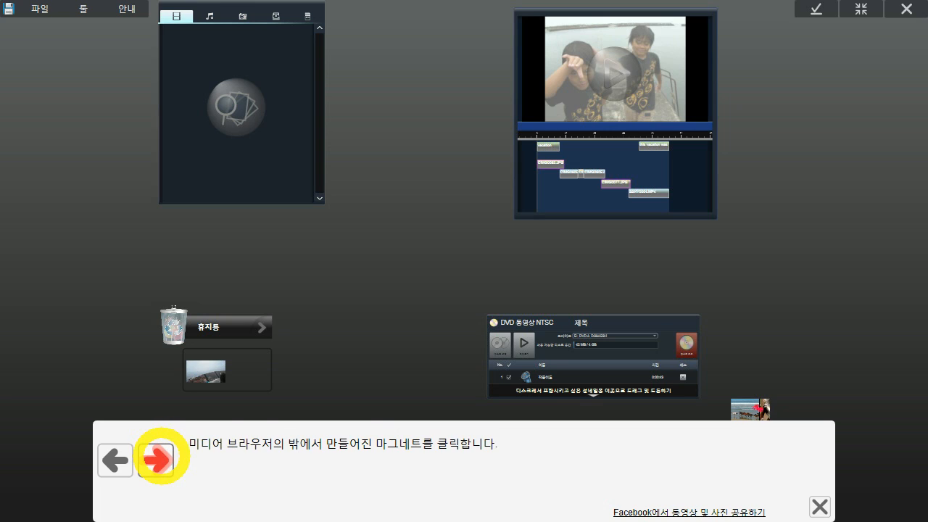
pyautogui.click(157, 459)
pyautogui.click(157, 459)
pyautogui.click(157, 459)
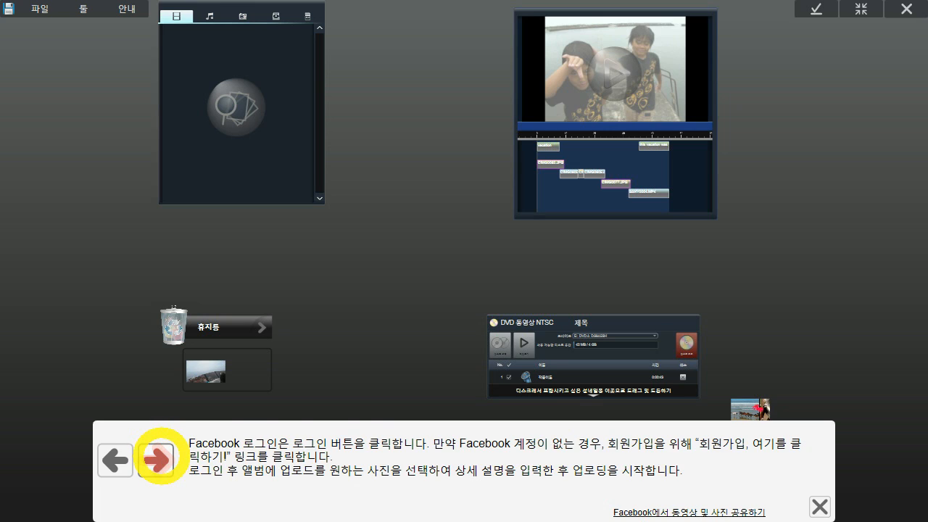
pyautogui.click(157, 459)
pyautogui.click(801, 508)
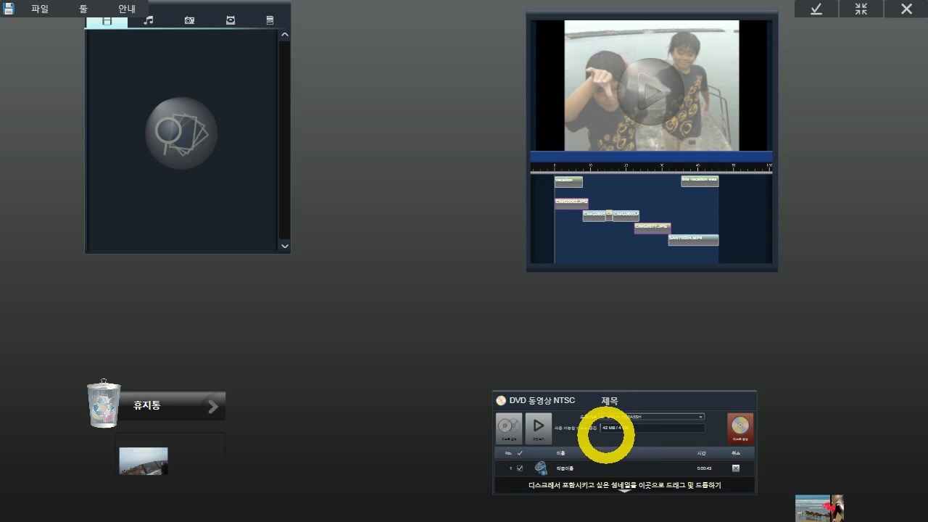
# Place Senza titolo.mp4 from the Desktop folder of the media browser onto the workspace
pyautogui.click(215, 218)
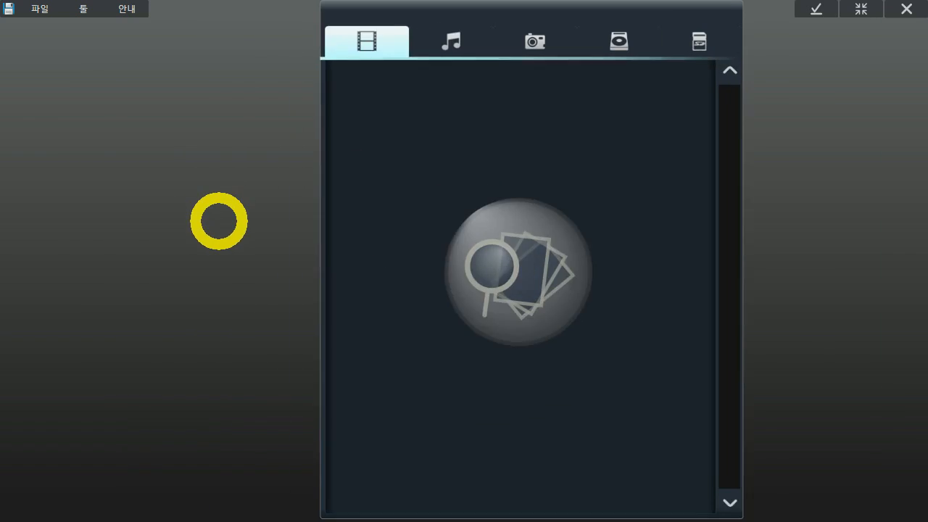
pyautogui.moveTo(734, 125); pyautogui.dragTo(764, 105)
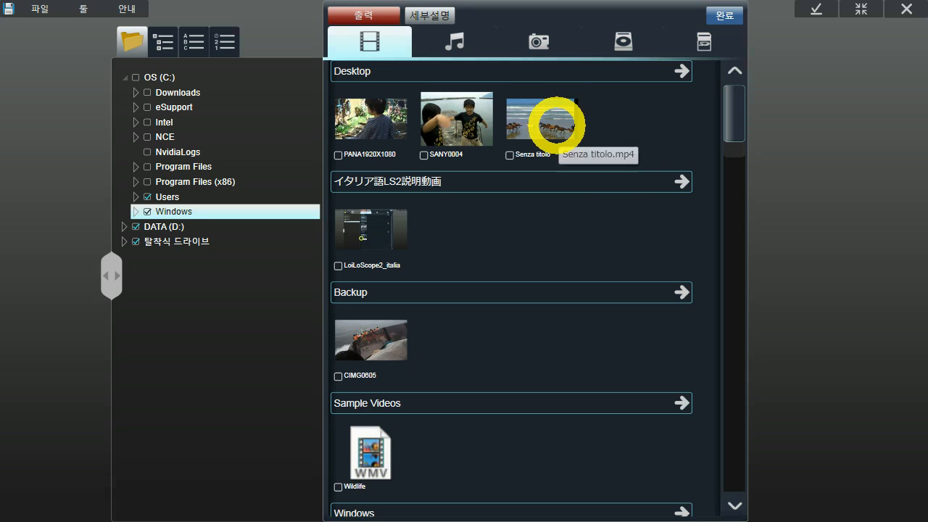
pyautogui.doubleClick(556, 127)
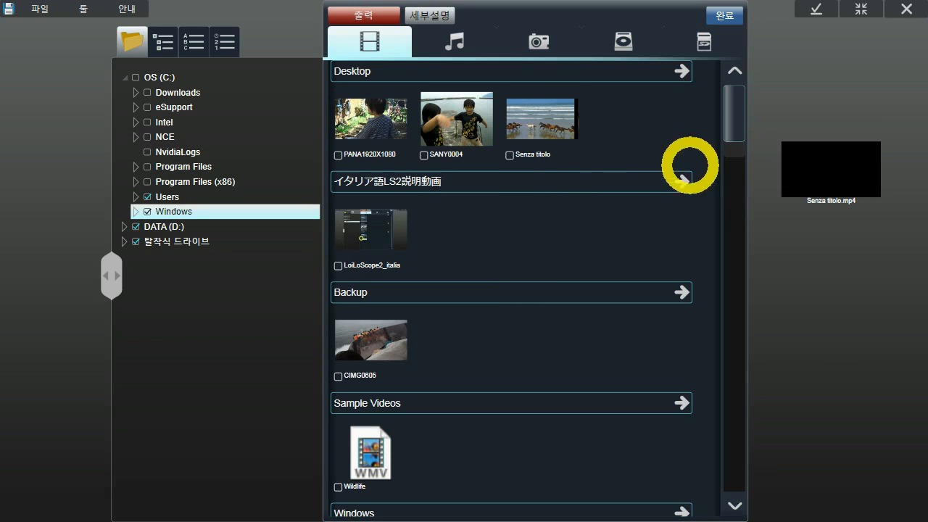
pyautogui.moveTo(884, 249); pyautogui.dragTo(617, 242)
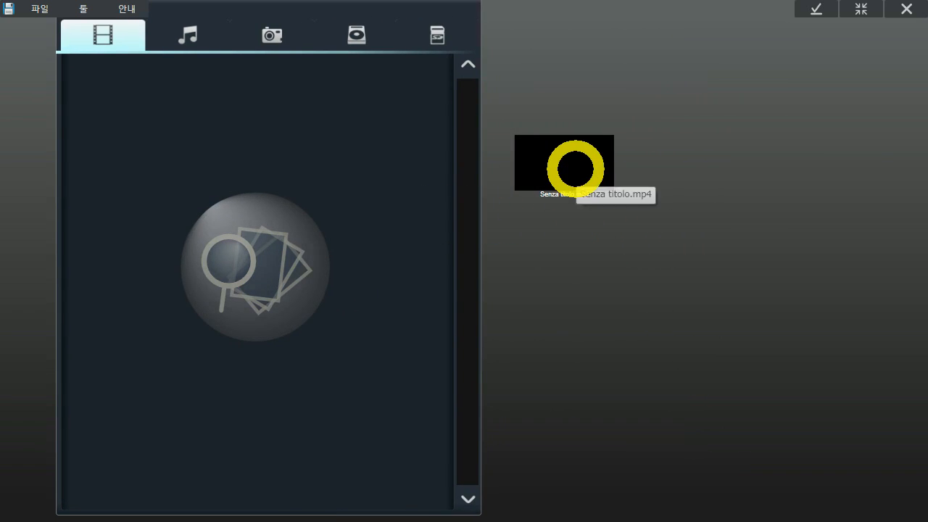
# Open the Senza titolo.mp4 clip in the player and move its in and out points inward
pyautogui.doubleClick(576, 169)
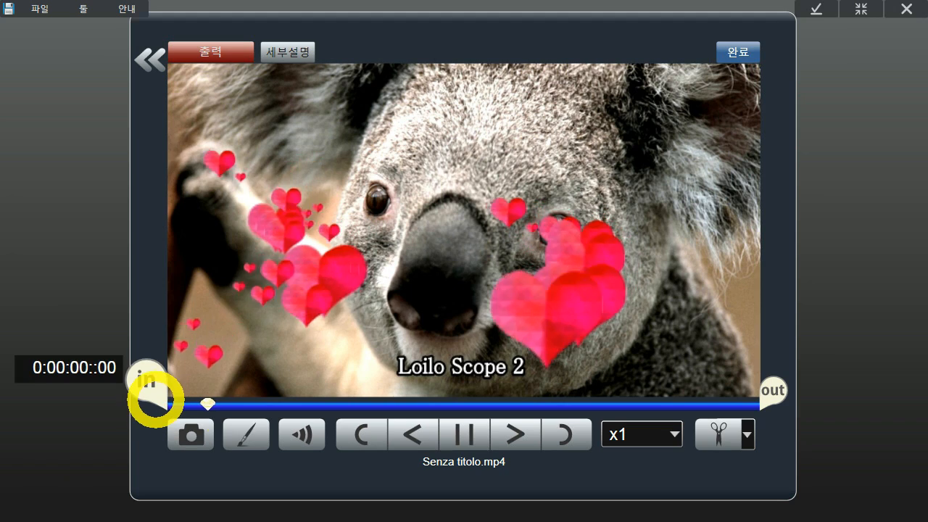
pyautogui.moveTo(155, 388); pyautogui.dragTo(221, 400)
pyautogui.moveTo(766, 387); pyautogui.dragTo(582, 401)
# Step the Senza titolo.mp4 clip backward several frames and forward again to inspect the footage
pyautogui.click(416, 439)
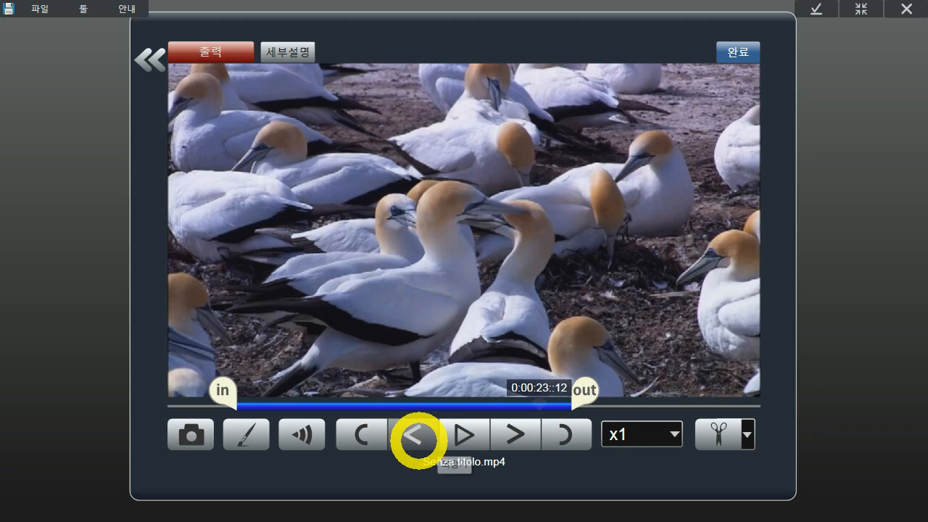
pyautogui.click(416, 438)
pyautogui.click(419, 440)
pyautogui.click(419, 441)
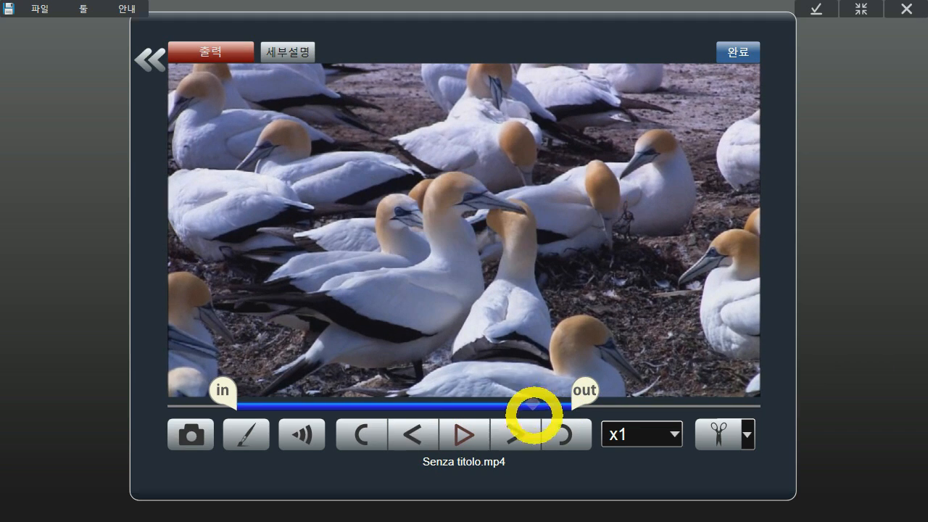
pyautogui.click(408, 437)
pyautogui.click(408, 436)
pyautogui.click(408, 436)
pyautogui.click(406, 437)
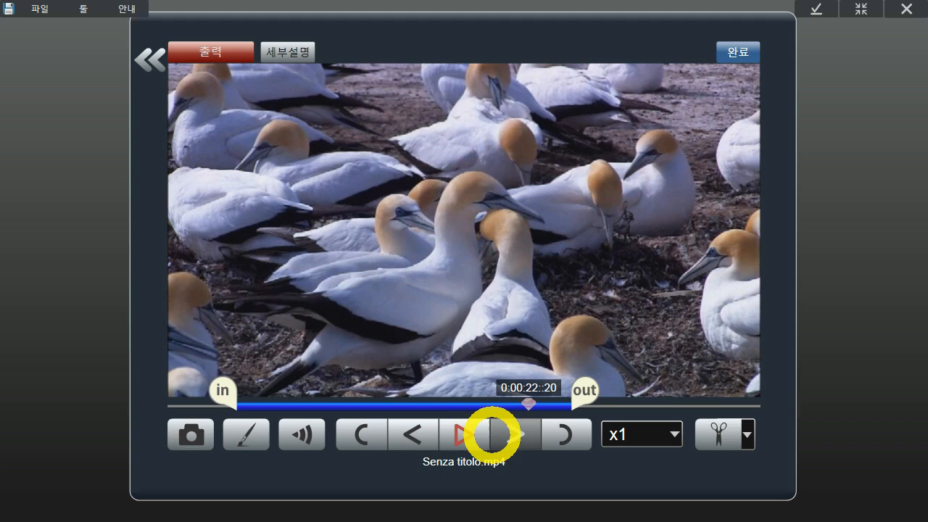
pyautogui.click(507, 435)
# Play the clip at x0.1 speed, extend its out point toward the end, and set the playback speed to x0.2
pyautogui.click(659, 433)
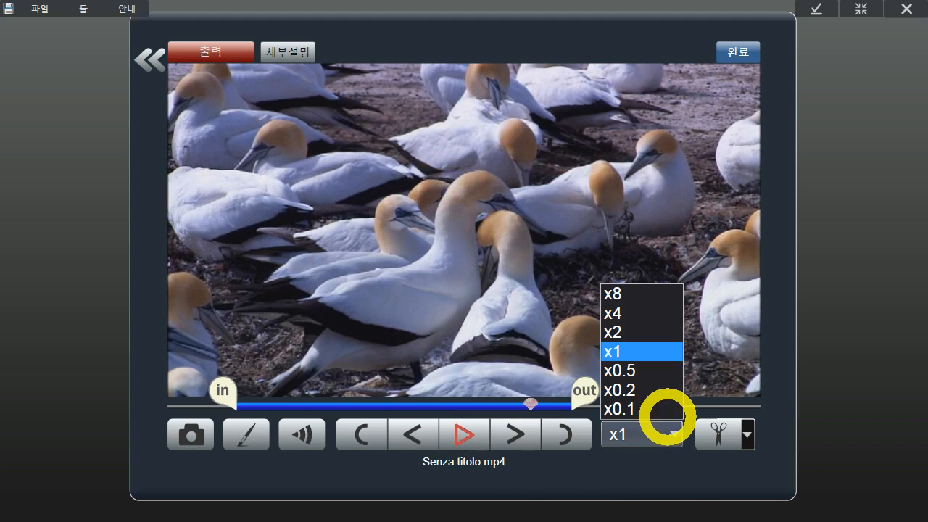
pyautogui.click(616, 408)
pyautogui.click(464, 435)
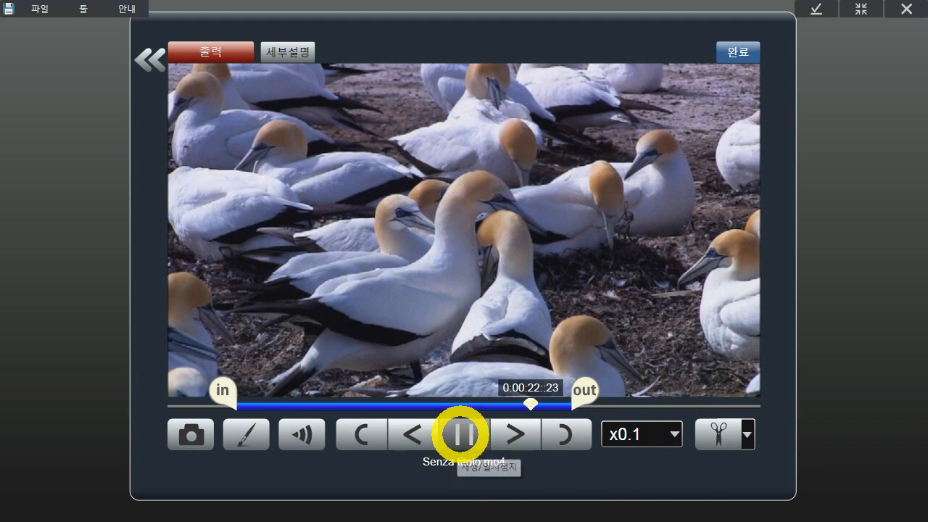
pyautogui.moveTo(584, 384)
pyautogui.mouseDown()
pyautogui.moveTo(676, 397)
pyautogui.moveTo(384, 405)
pyautogui.mouseUp()
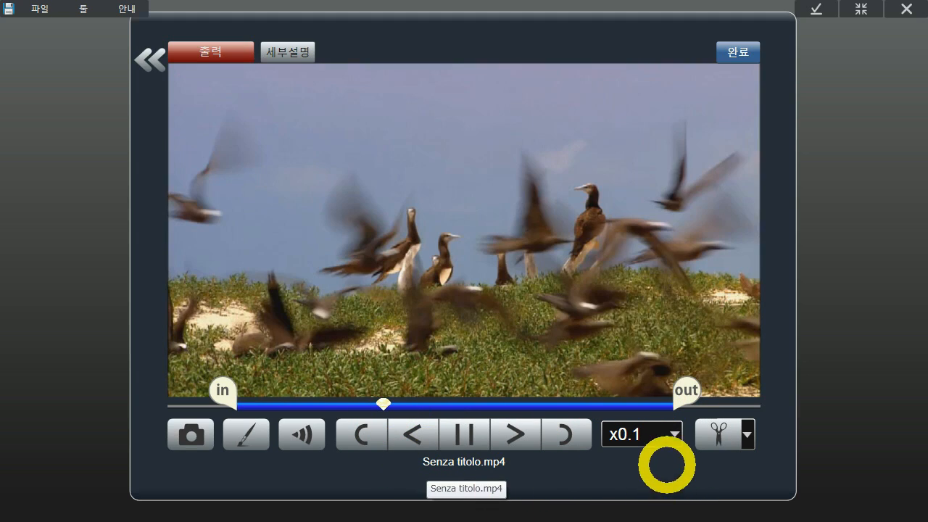
pyautogui.click(671, 435)
pyautogui.click(664, 390)
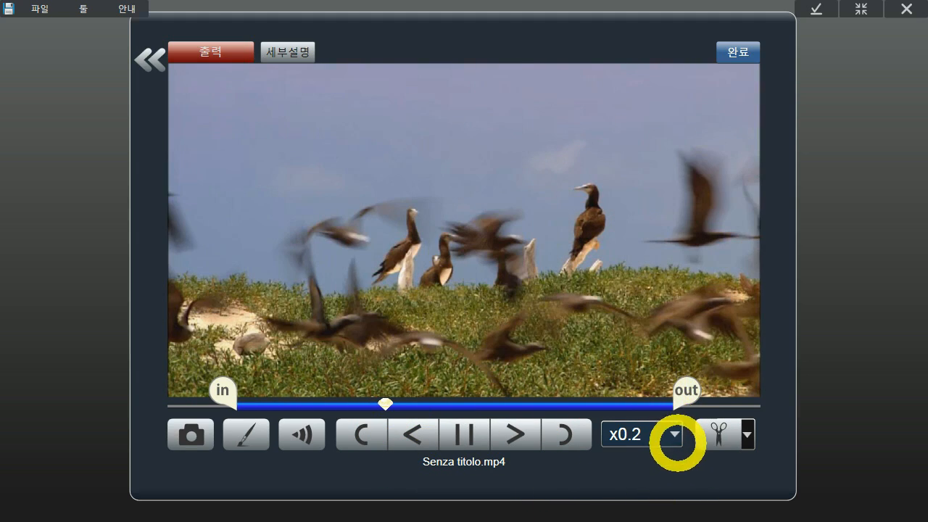
# Cut the marked section out of Senza titolo.mp4 and bring up the resulting clip group on the workspace
pyautogui.click(713, 435)
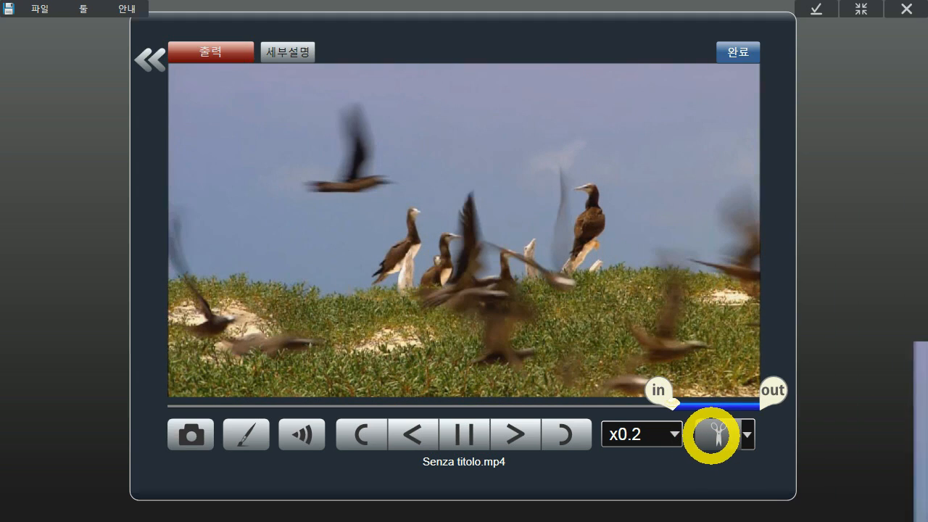
pyautogui.click(413, 432)
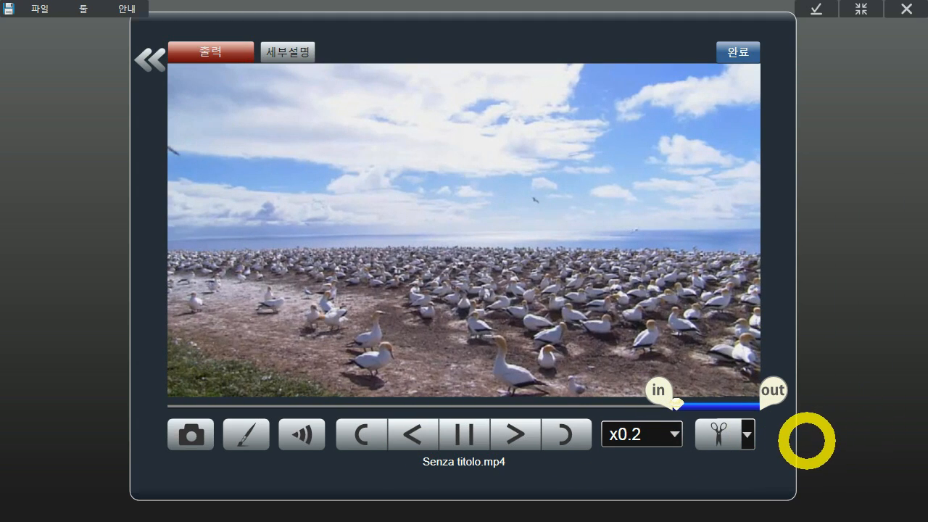
pyautogui.click(847, 449)
pyautogui.moveTo(536, 297); pyautogui.dragTo(496, 290)
pyautogui.scroll(-5, 524, 335)
pyautogui.moveTo(480, 178); pyautogui.dragTo(503, 290)
pyautogui.click(516, 214)
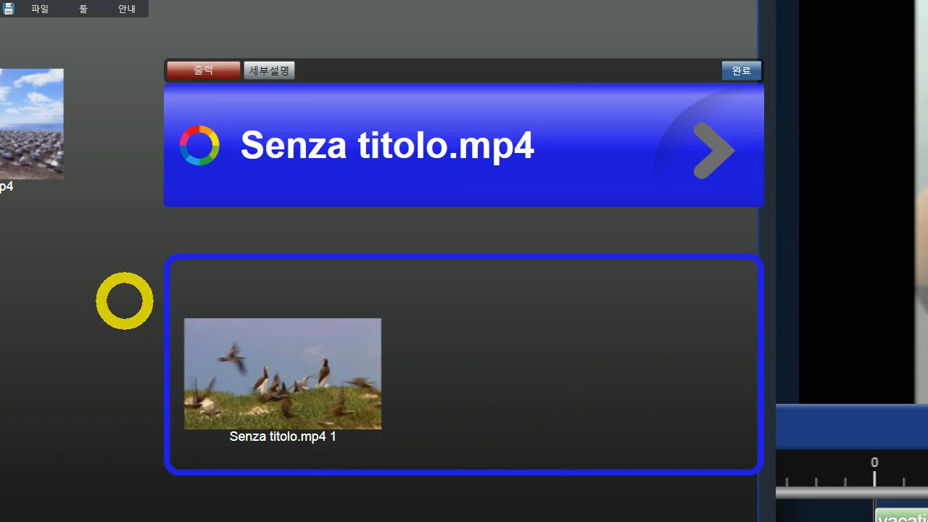
# Reopen the original Senza titolo.mp4 clip, cut several more short pieces from it, and select the clip group holding them
pyautogui.moveTo(47, 296); pyautogui.dragTo(168, 292)
pyautogui.click(113, 167)
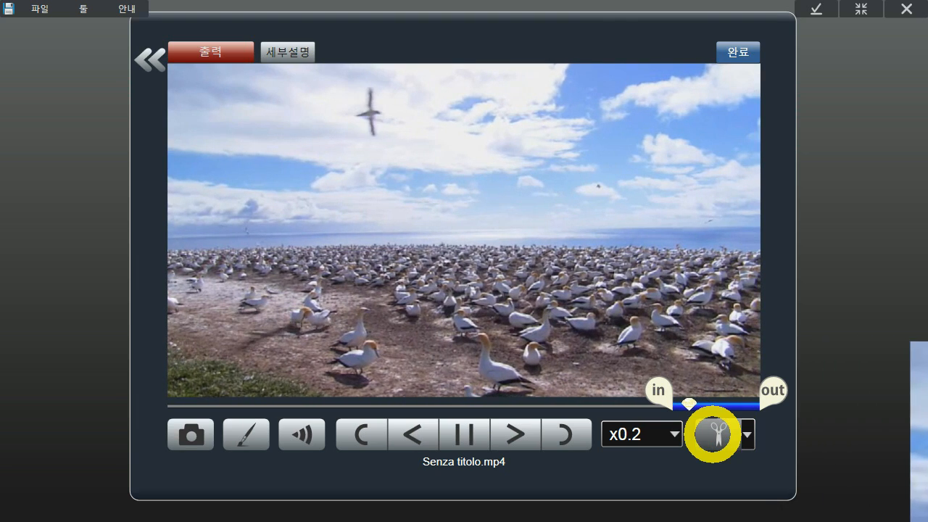
pyautogui.click(687, 342)
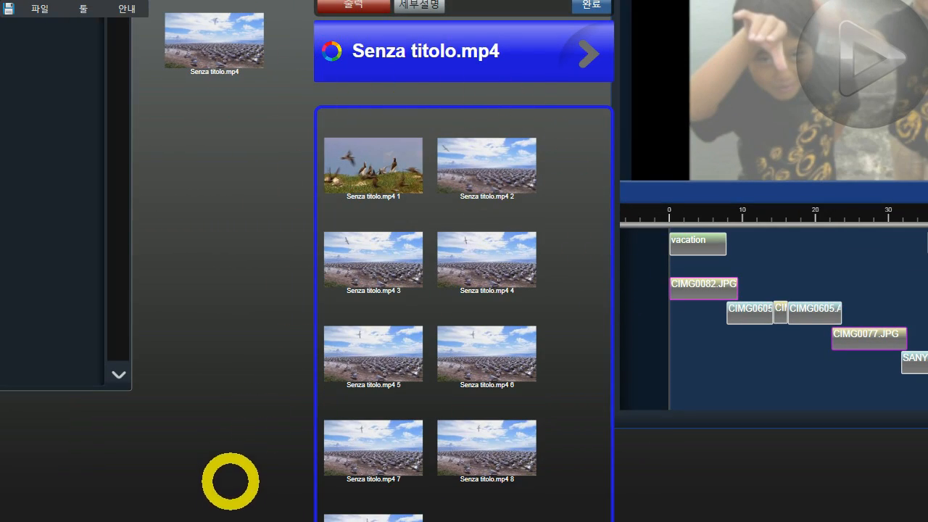
pyautogui.moveTo(230, 482); pyautogui.dragTo(225, 459)
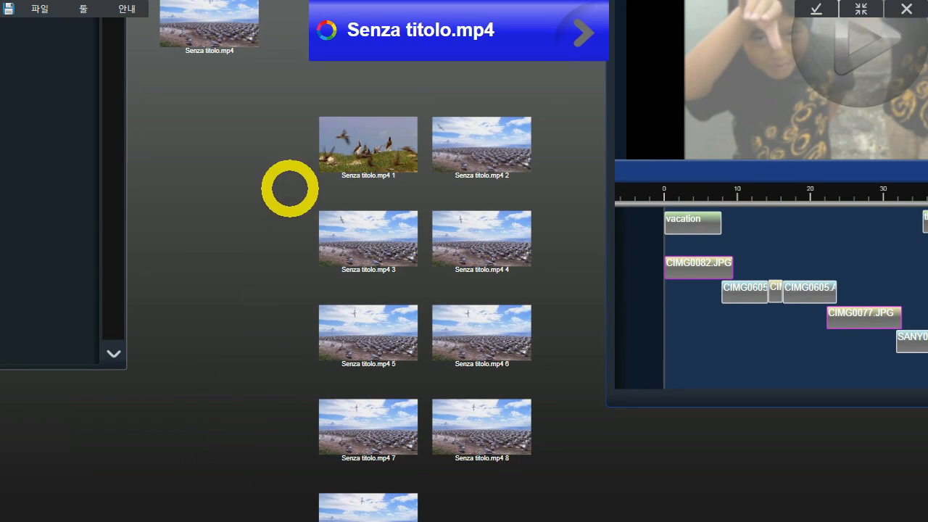
pyautogui.moveTo(403, 99); pyautogui.dragTo(372, 207)
pyautogui.click(427, 149)
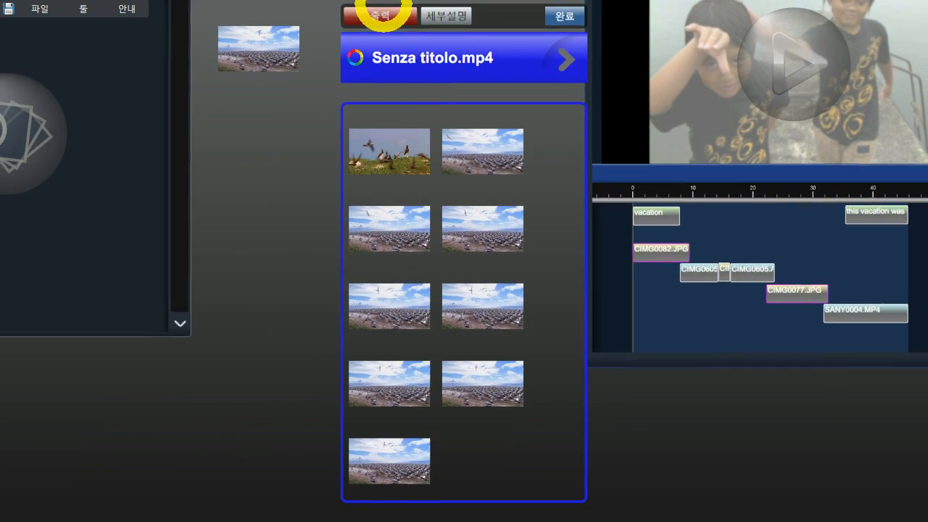
# Look over the video file output formats offered for the Senza titolo.mp4 clip group and leave without exporting
pyautogui.click(380, 18)
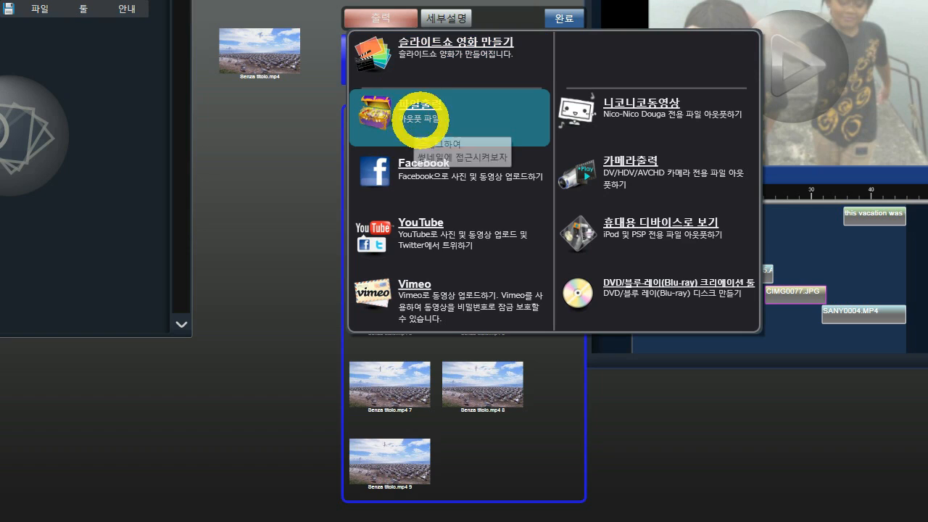
pyautogui.click(384, 114)
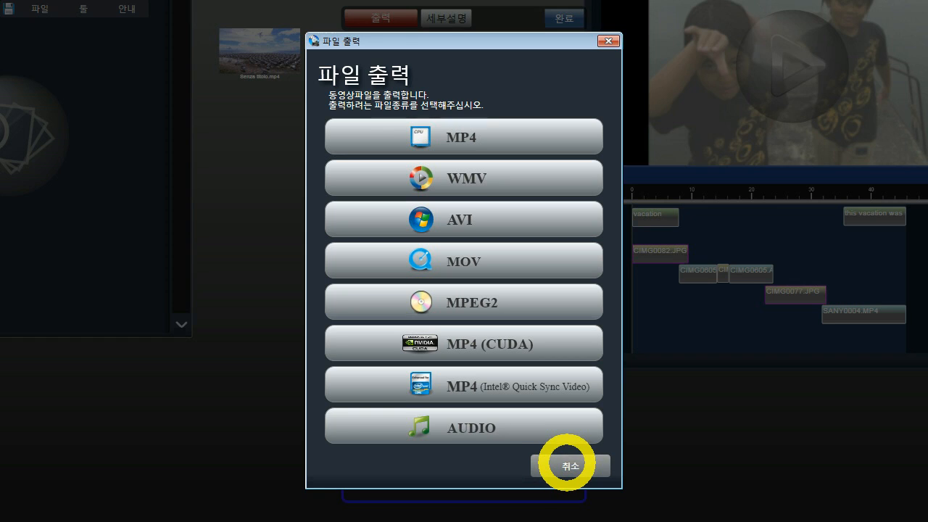
pyautogui.click(569, 465)
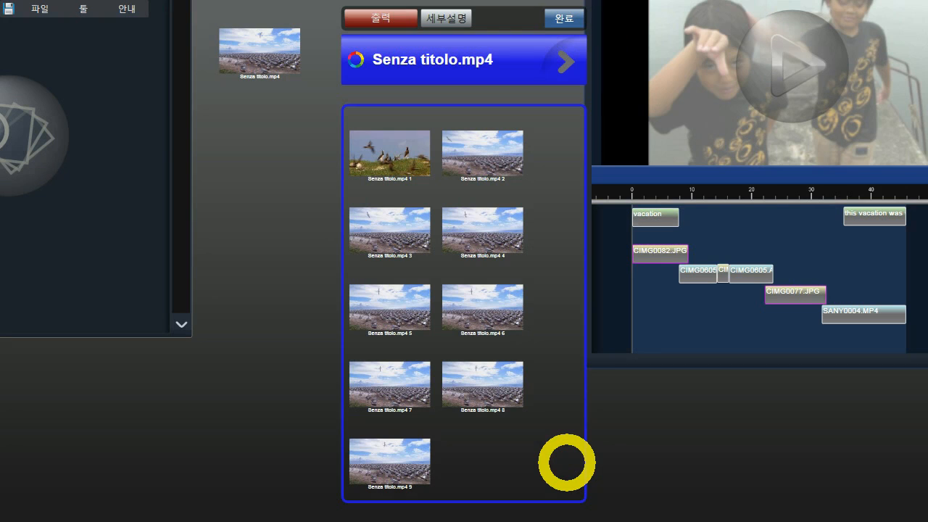
# Delete the Senza titolo.mp4 magnet that groups the cut clips, keeping the clips on the workspace
pyautogui.click(562, 21)
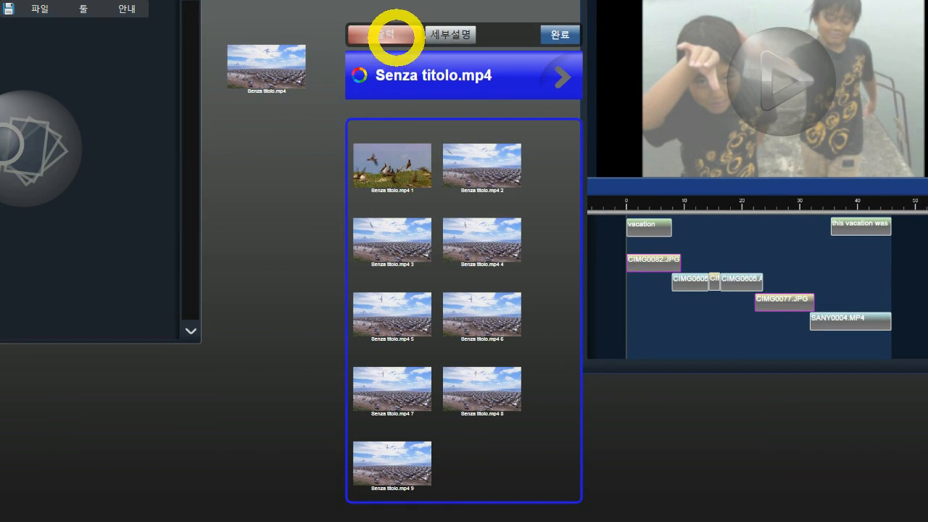
pyautogui.click(395, 36)
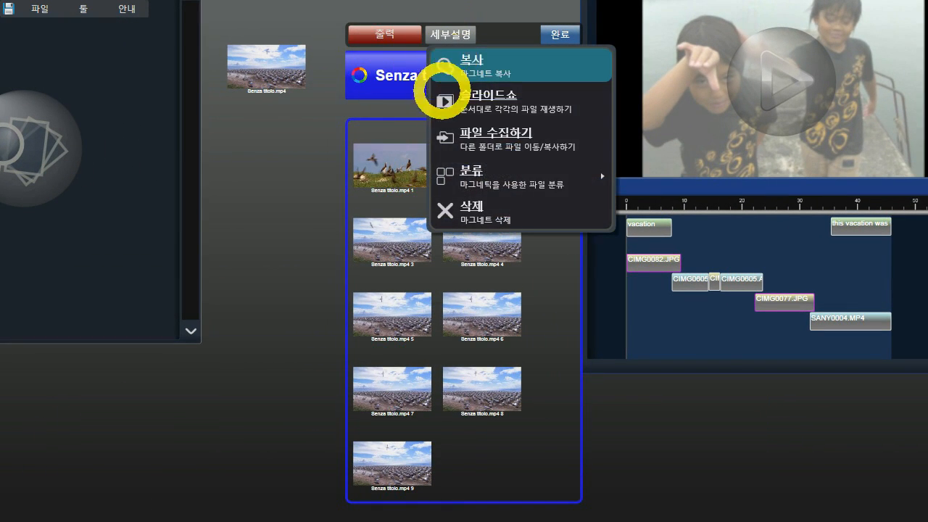
pyautogui.click(472, 213)
pyautogui.click(431, 300)
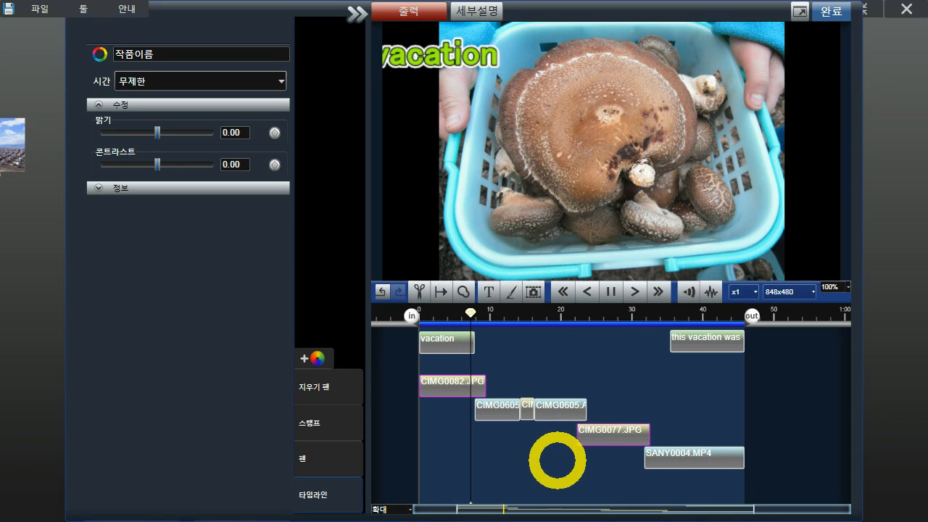
# Add four volume keyframes to the first CIMG0605.AVI clip and move the outer two to the clip's start and end
pyautogui.click(522, 406)
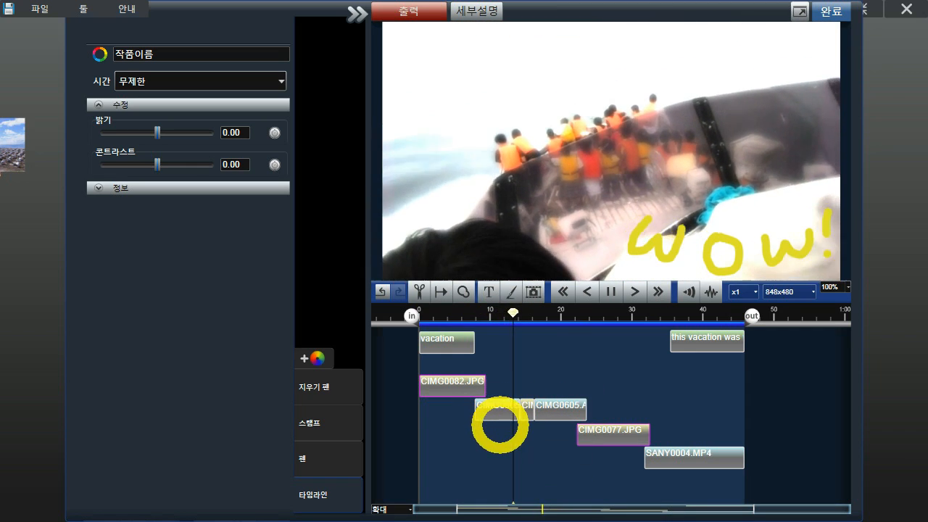
pyautogui.click(497, 409)
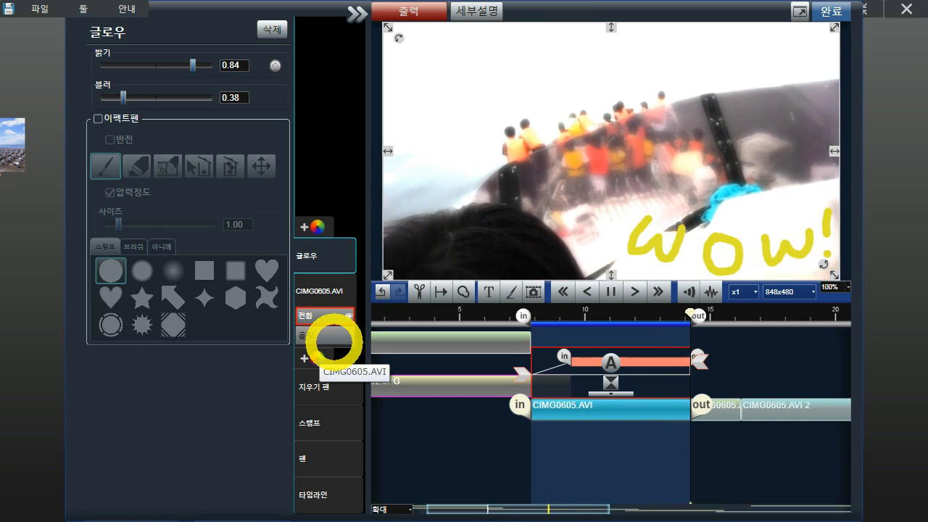
pyautogui.click(326, 335)
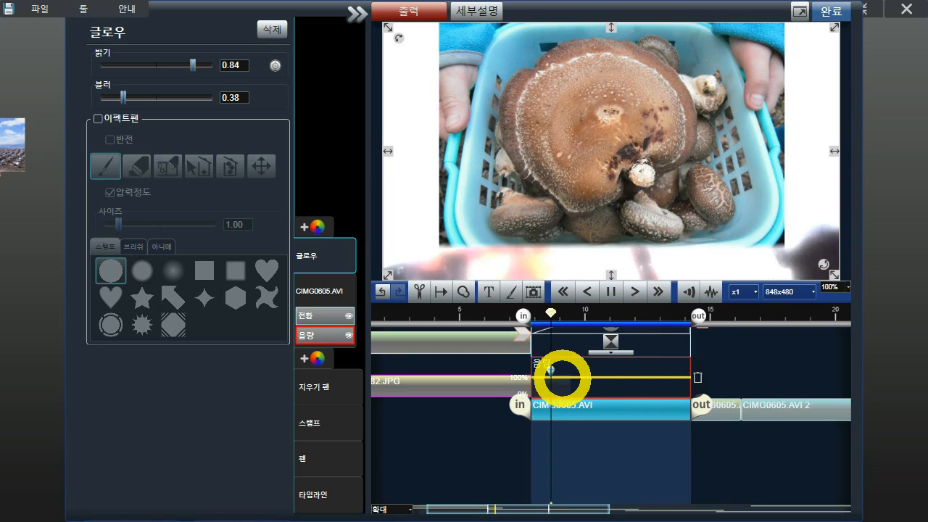
pyautogui.click(556, 377)
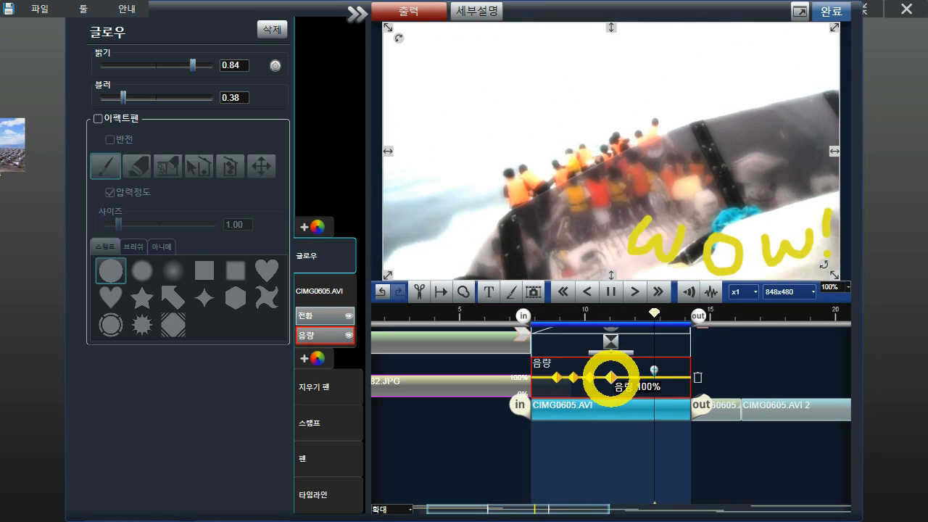
pyautogui.moveTo(556, 377); pyautogui.dragTo(531, 375)
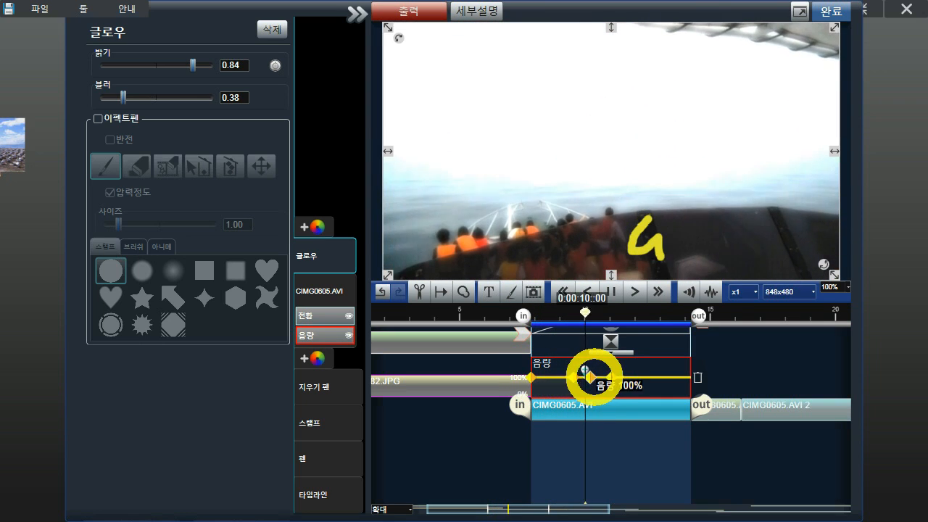
pyautogui.moveTo(680, 375); pyautogui.dragTo(688, 377)
# Shape the volume curve: start at 76%, raise the second point to maximum, and lower the last two points toward the clip's end
pyautogui.click(572, 377)
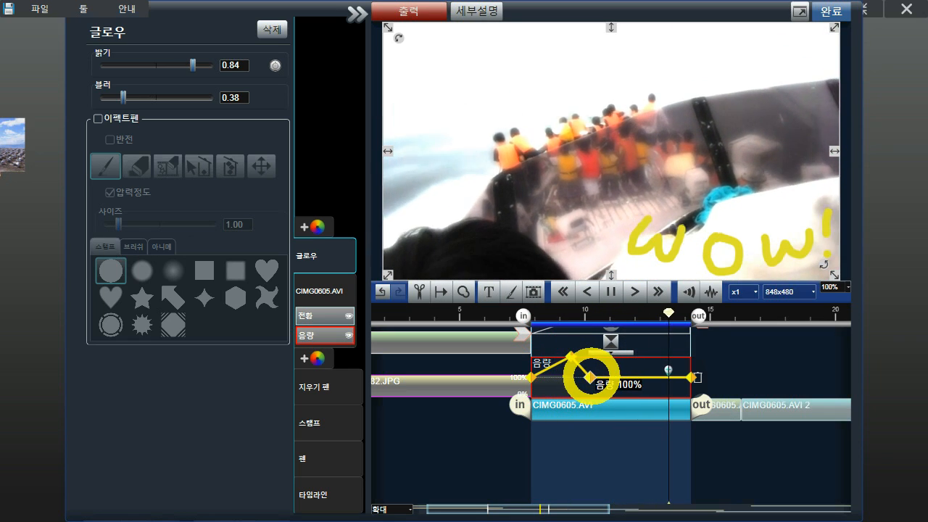
pyautogui.moveTo(633, 373); pyautogui.dragTo(669, 384)
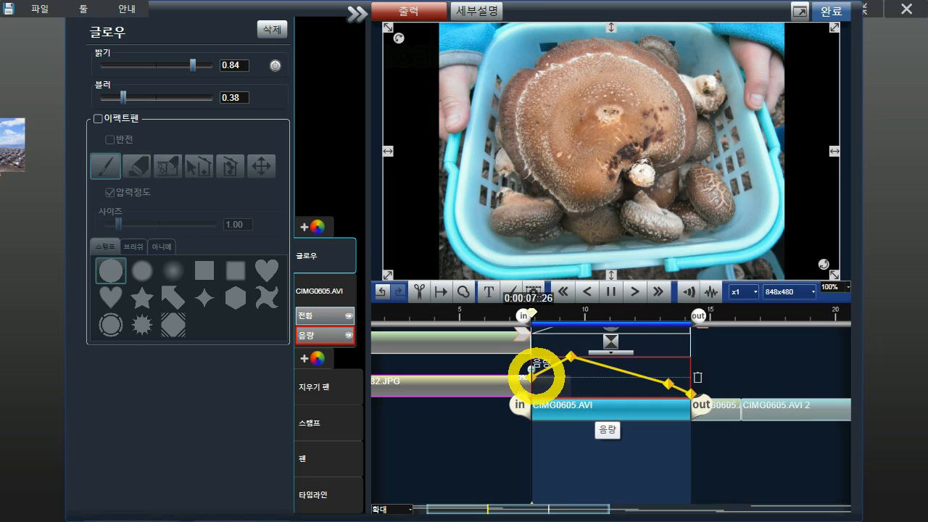
pyautogui.moveTo(531, 379); pyautogui.dragTo(534, 379)
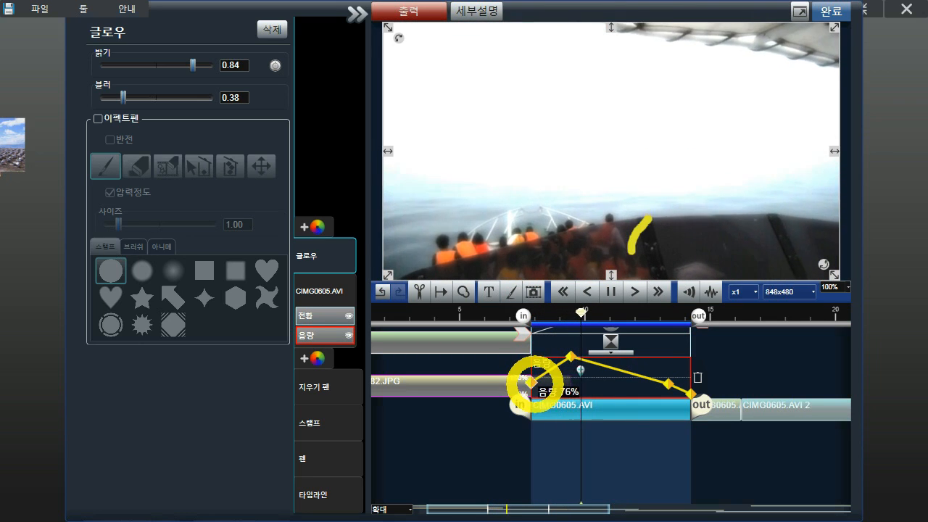
pyautogui.click(665, 385)
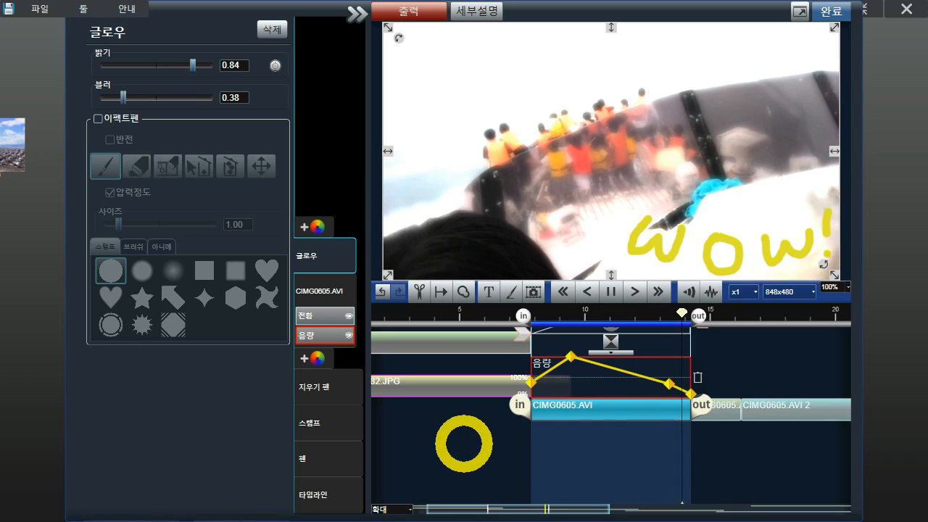
# Deselect the clip and return from the timeline editor to the workspace overview
pyautogui.click(757, 461)
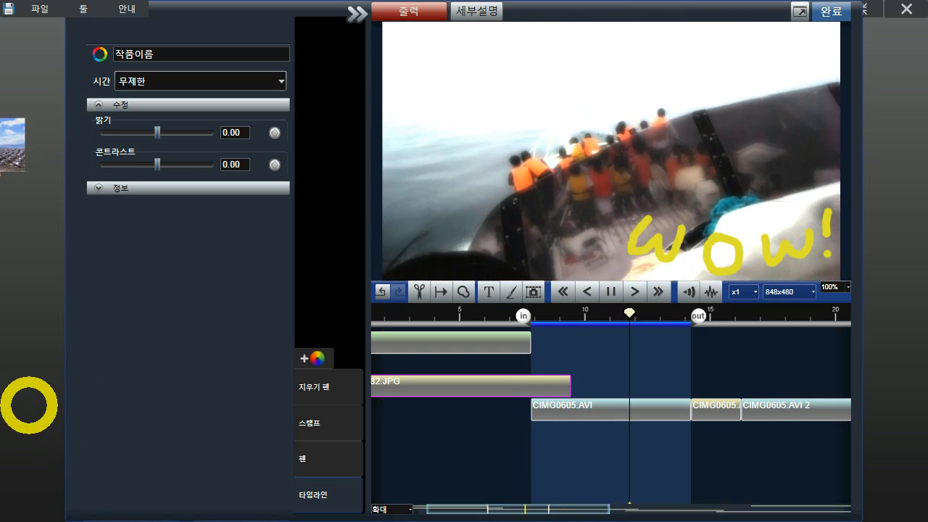
pyautogui.click(29, 403)
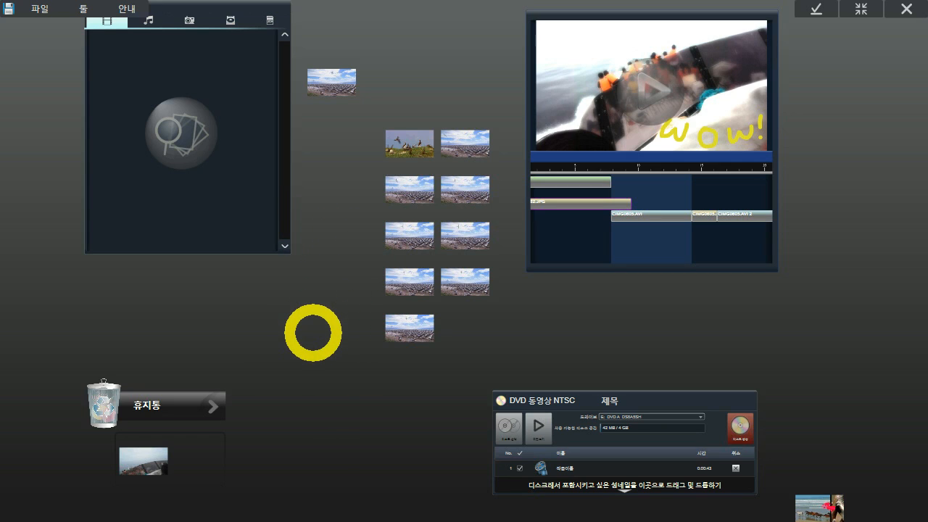
pyautogui.moveTo(320, 300); pyautogui.dragTo(355, 315)
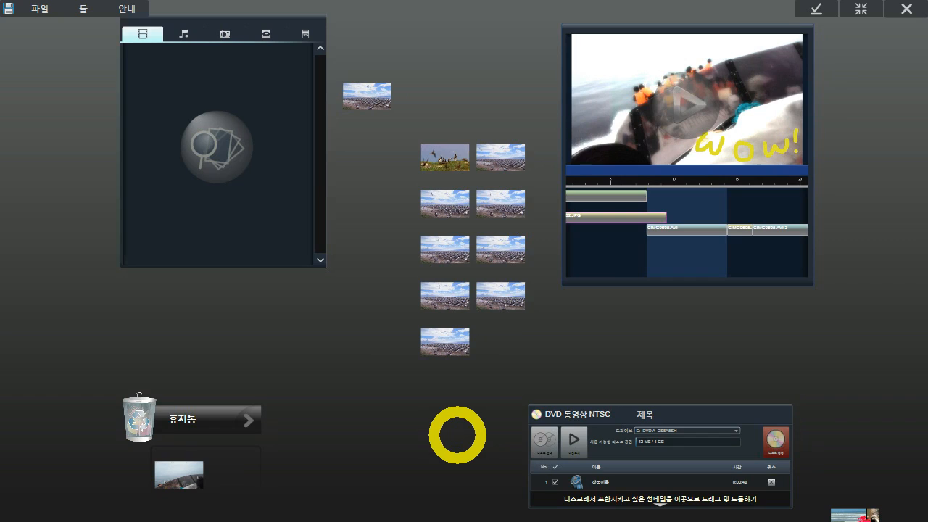